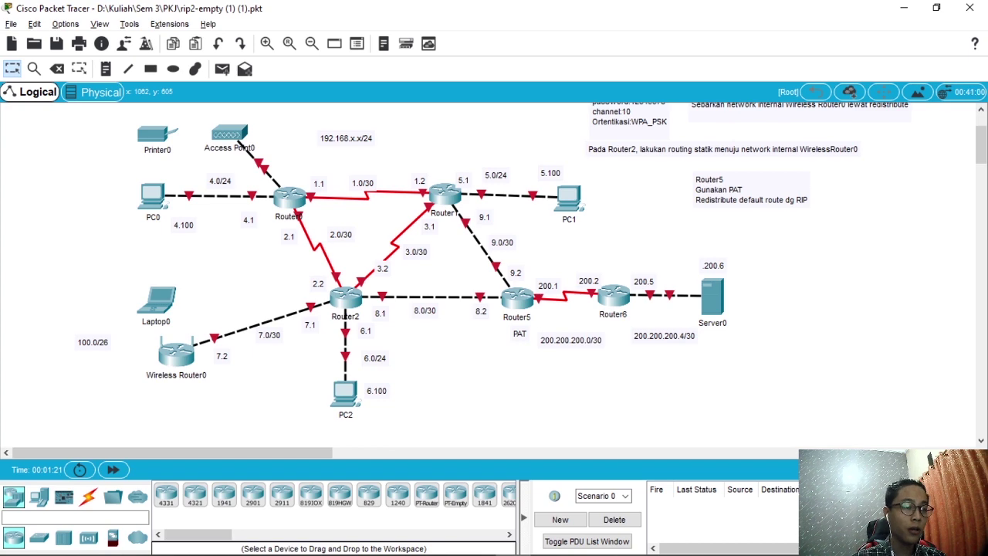
- Open Router2's command line and enter privileged mode, then global configuration mode
left_click(354, 307)
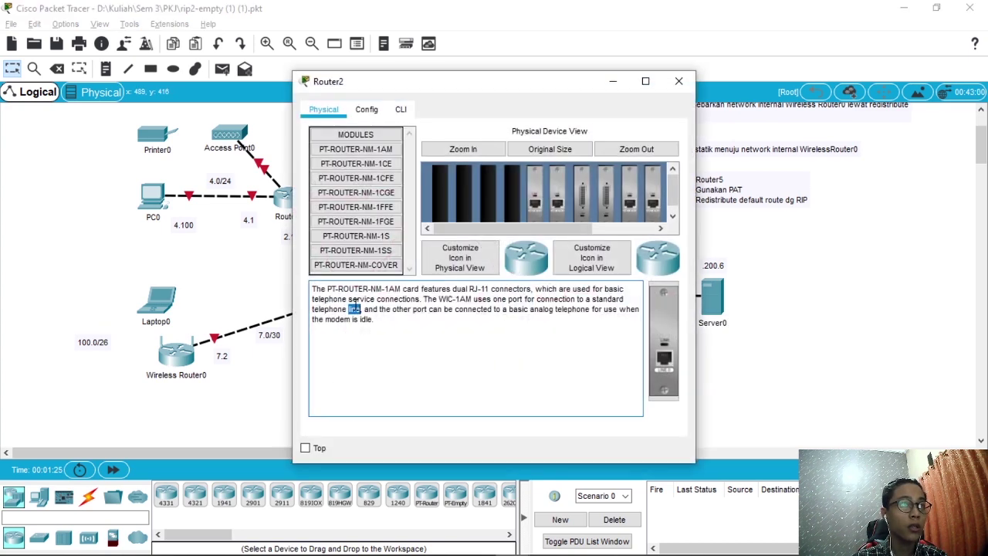
left_click(402, 110)
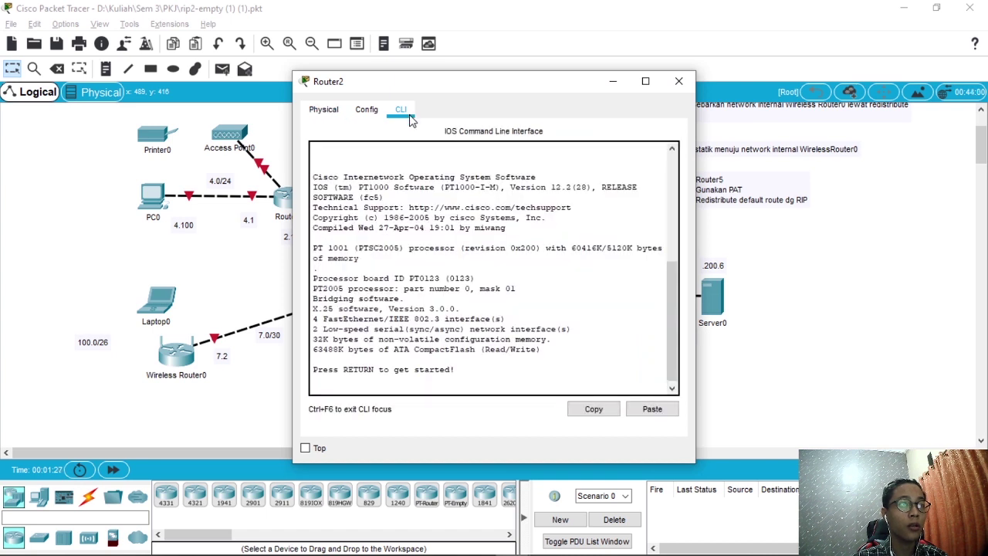
key("Return")
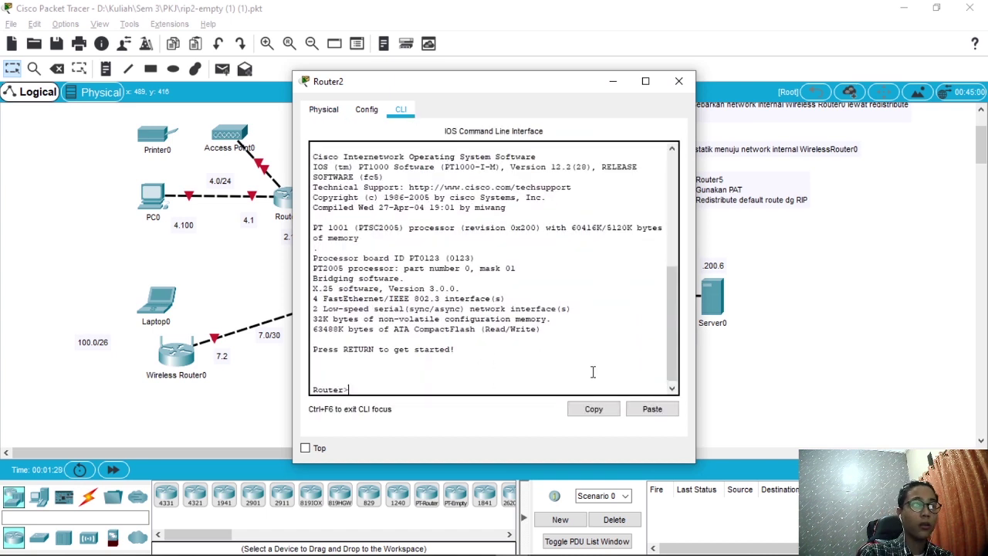
type("en")
key("Return")
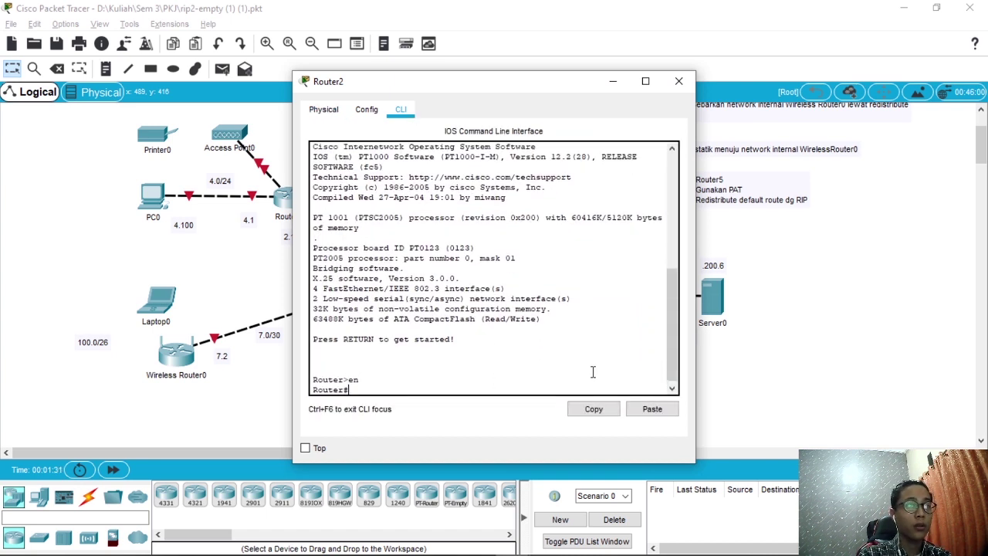
type("conf t")
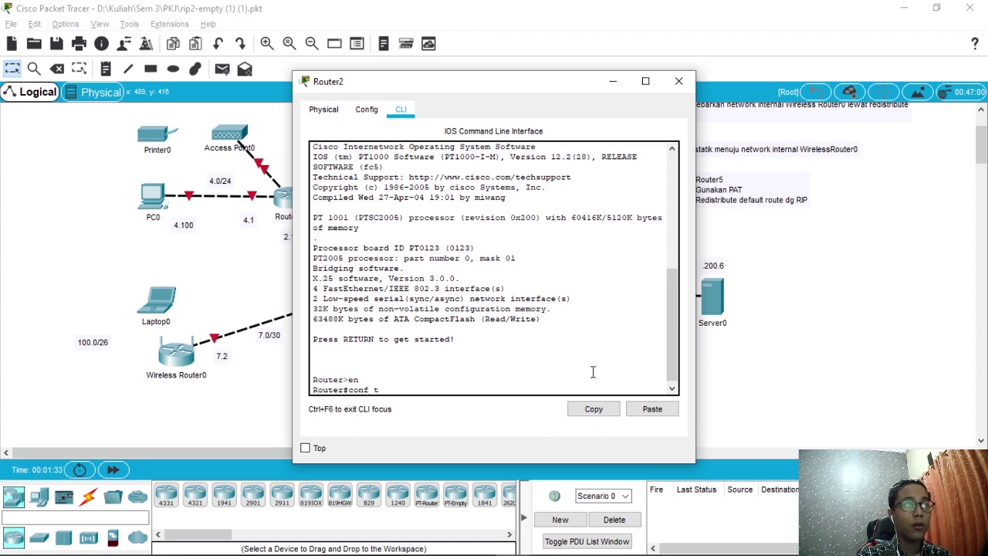
key("Return")
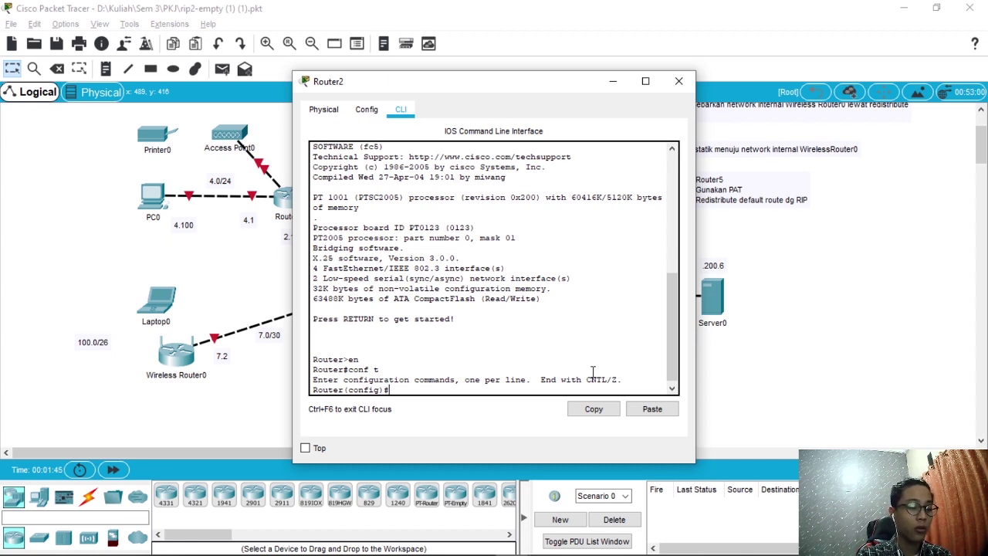
- Assign IP address 192.168.2.2 with mask 255.255.255.252 to Router2's serial interface se3/0
type("int se3/0")
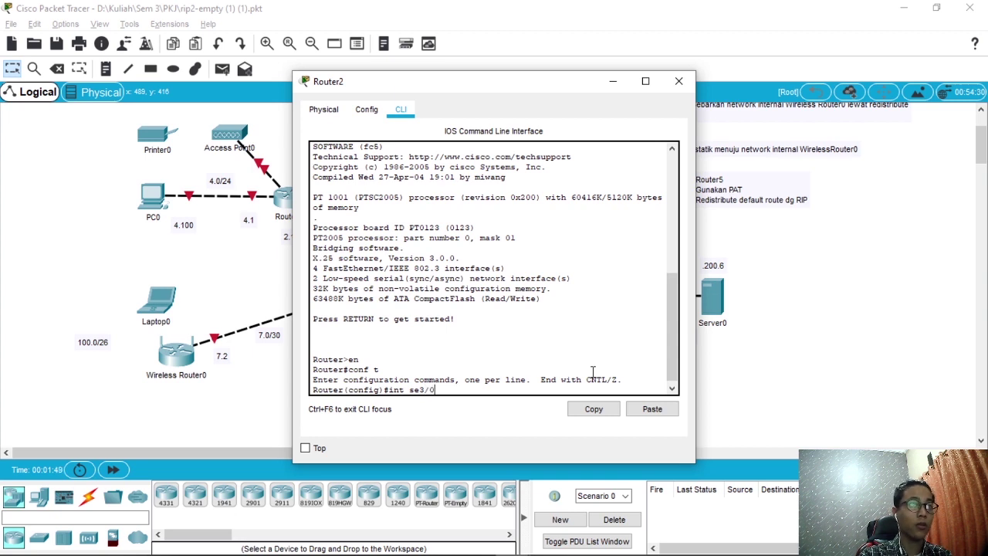
key("Return")
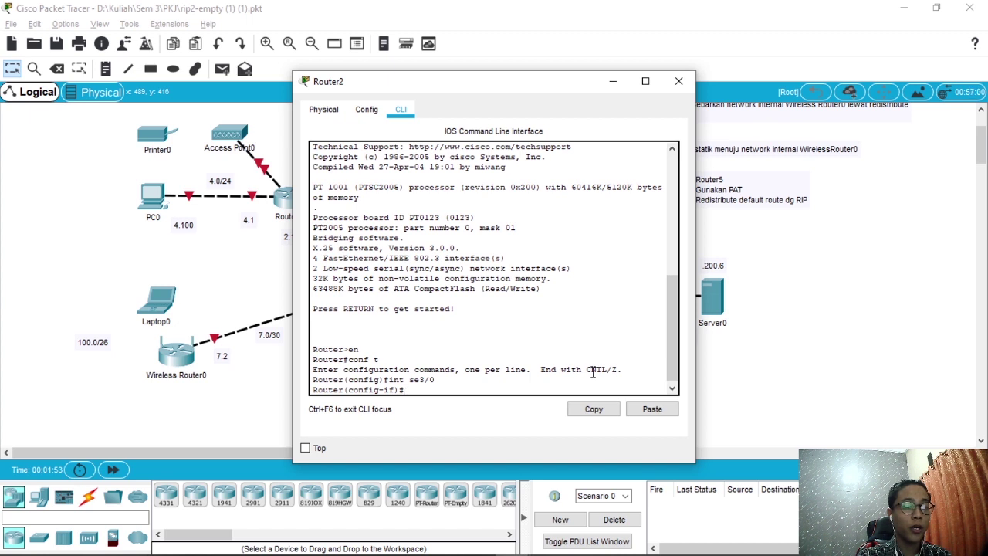
type("ip")
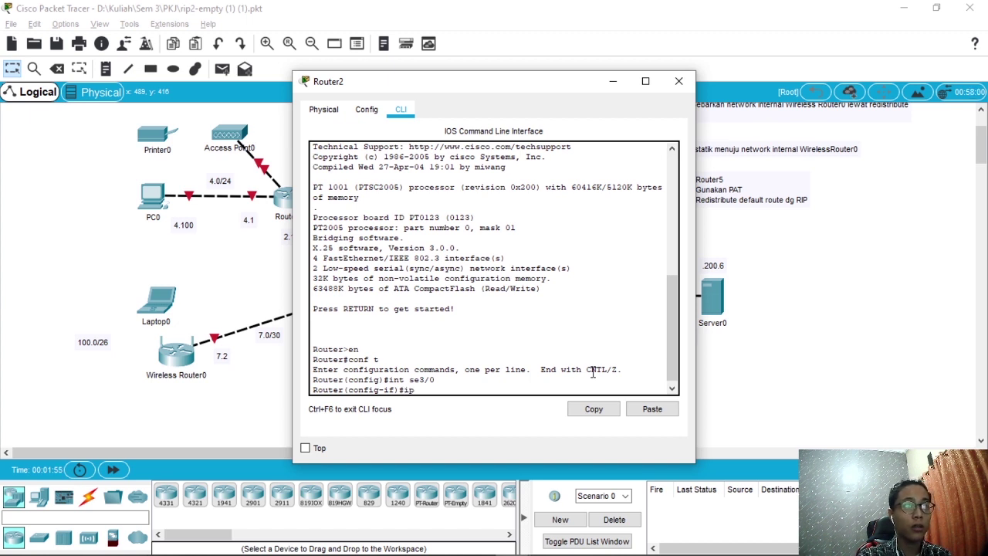
type(" address ")
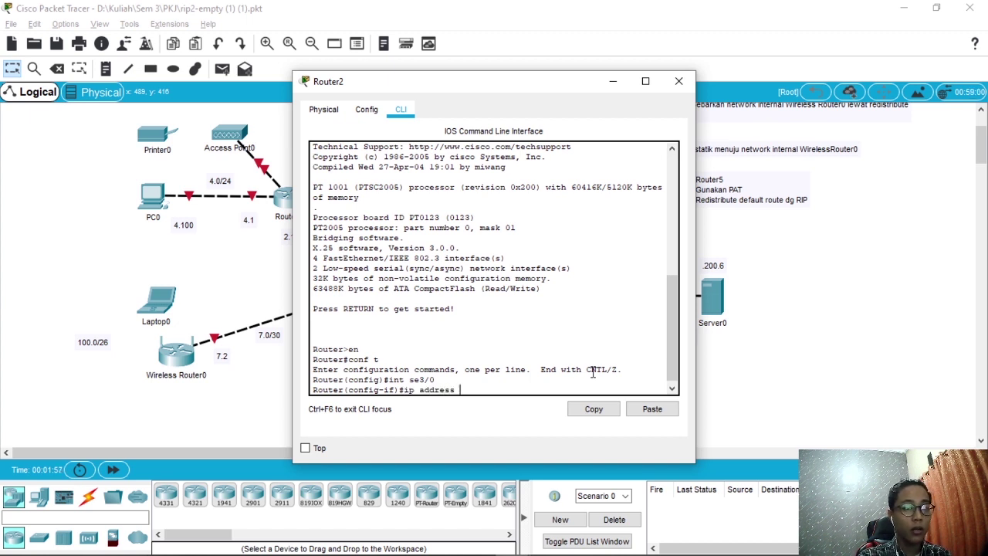
type("192.168.")
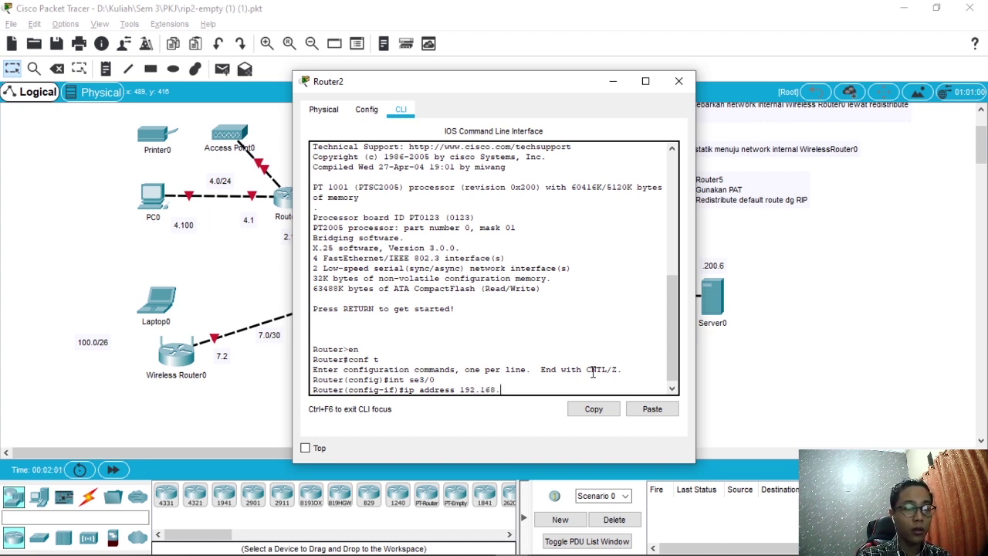
type("2.2 ")
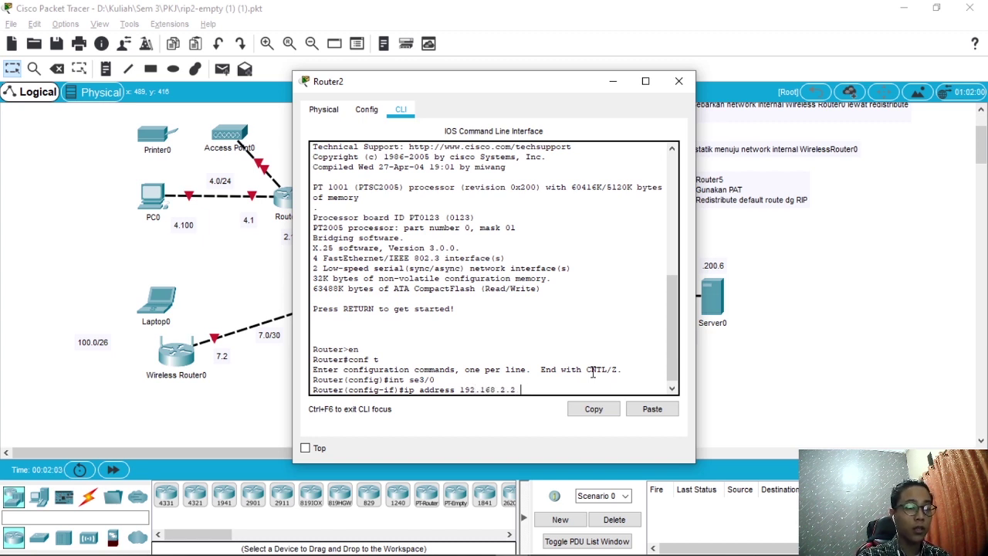
type("2")
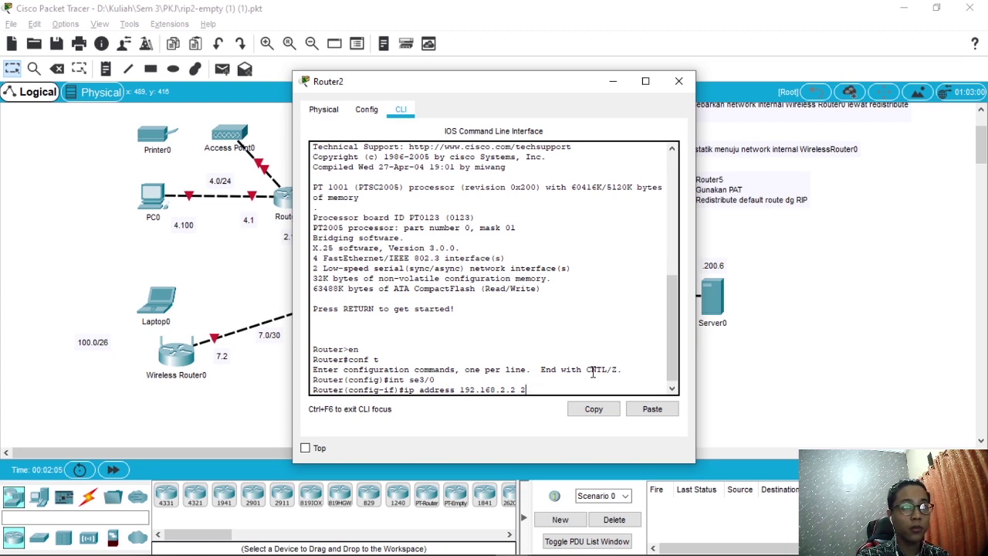
type("55.255")
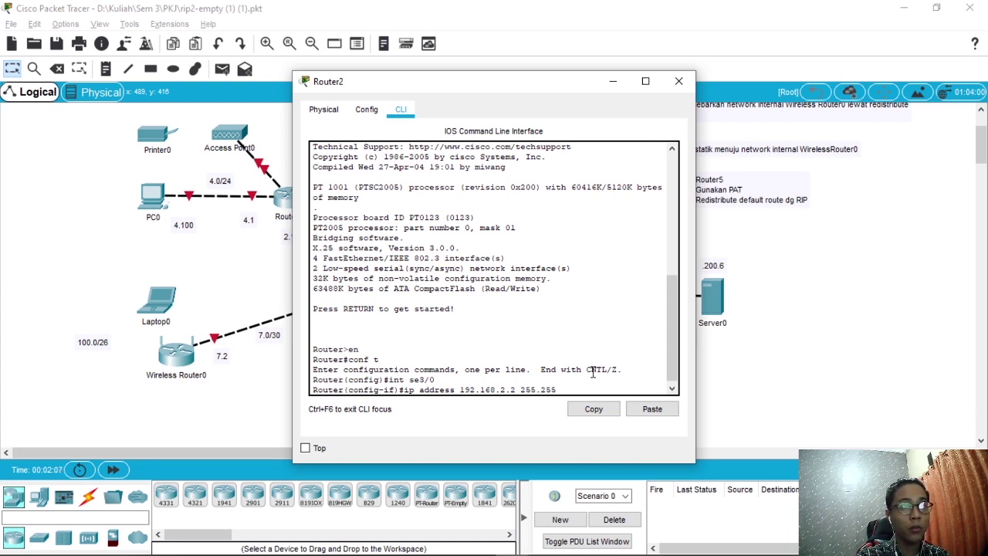
type(".255.255.")
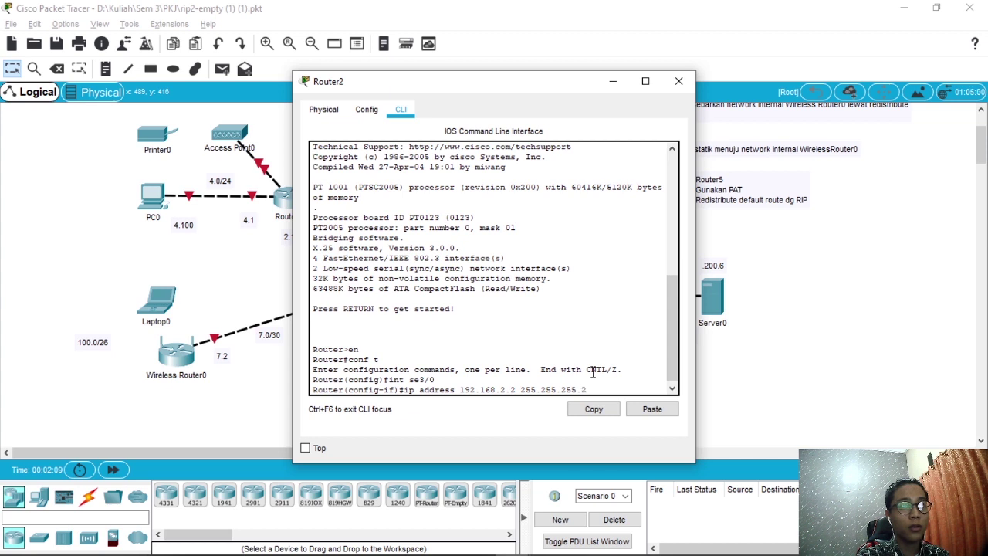
type("2")
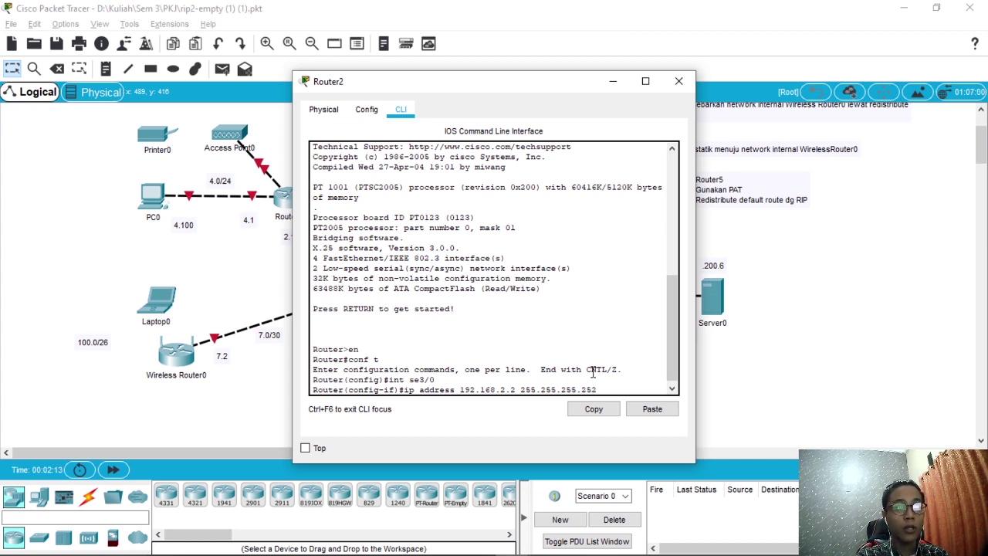
key("Return")
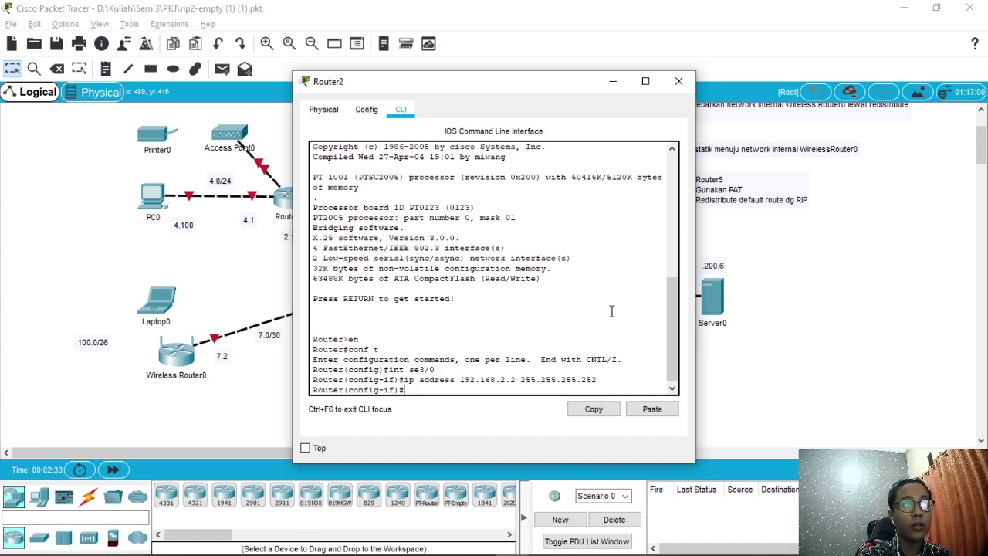
- Enable interface se3/0 with no shut and return to global configuration mode
type("no shut")
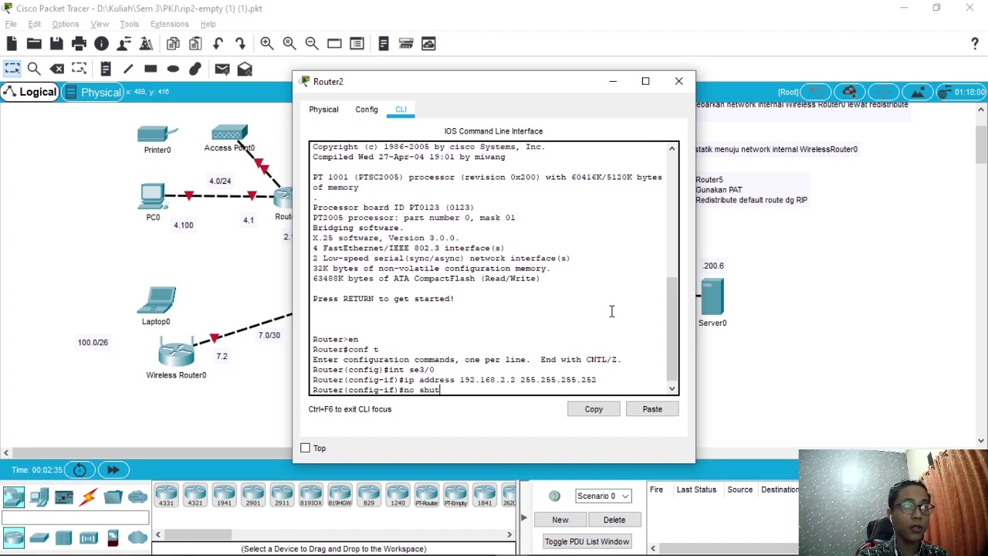
key("Return")
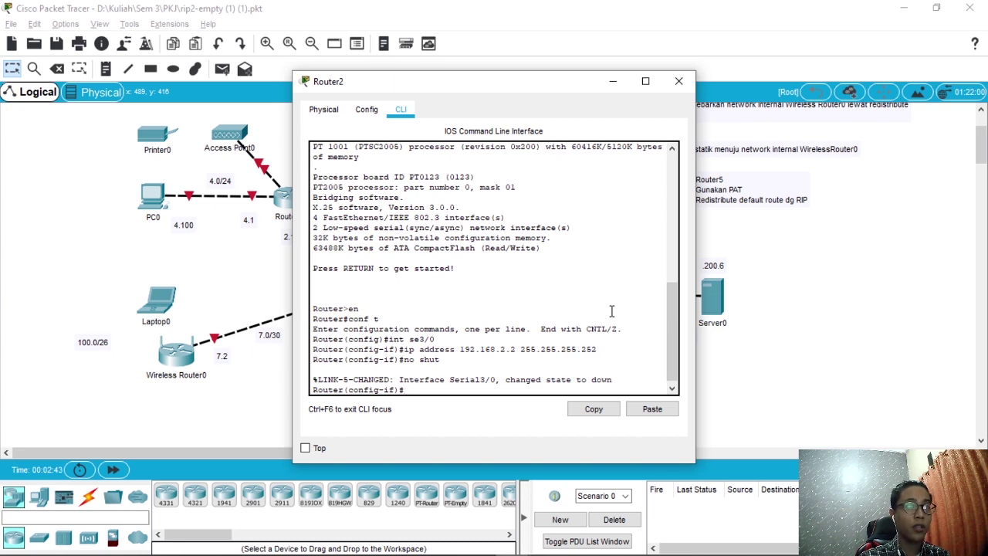
type("ex")
key("Return")
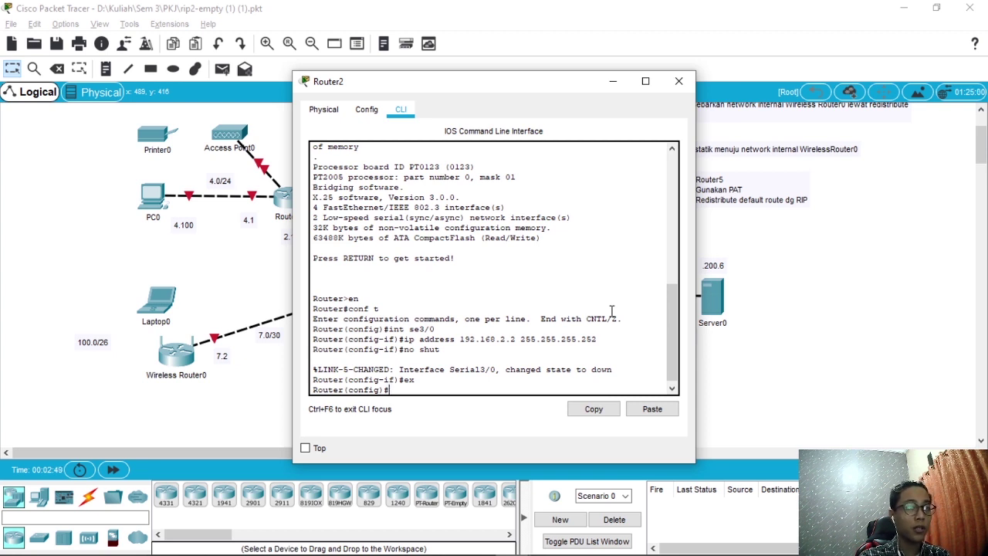
- Assign IP address 192.168.3.2 with mask 255.255.255.252 to Router2's serial interface se2/0
type("int ")
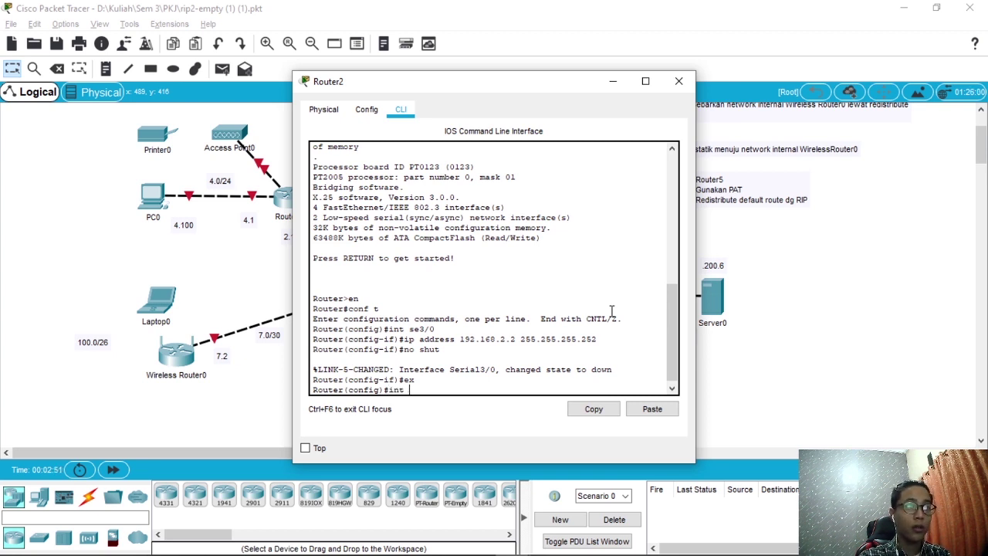
type("se2/0")
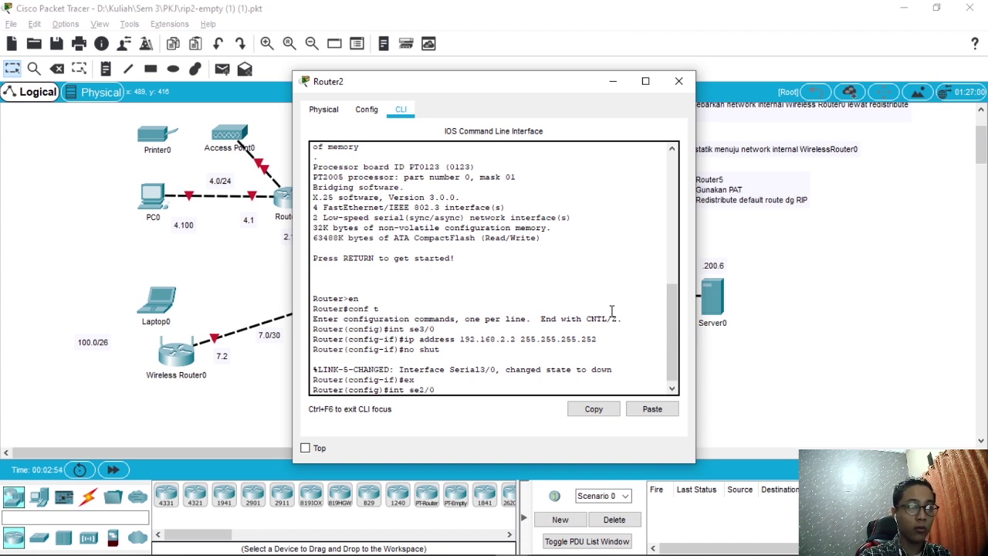
key("Return")
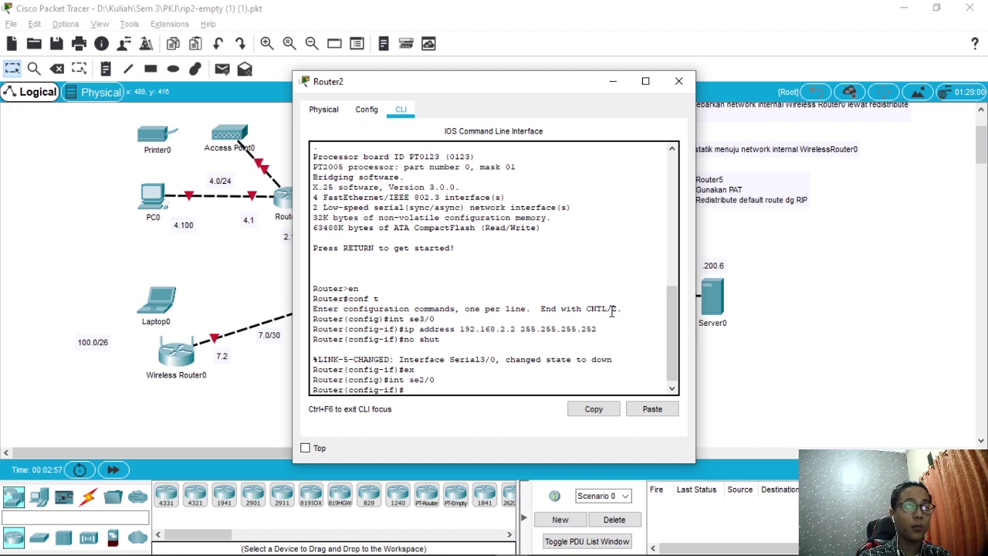
type("ip address")
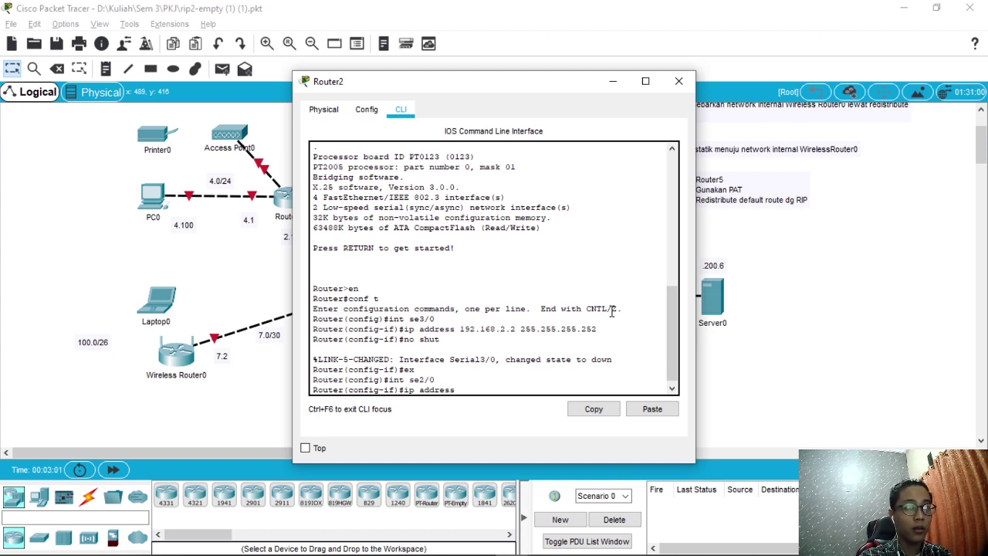
type(" 192/")
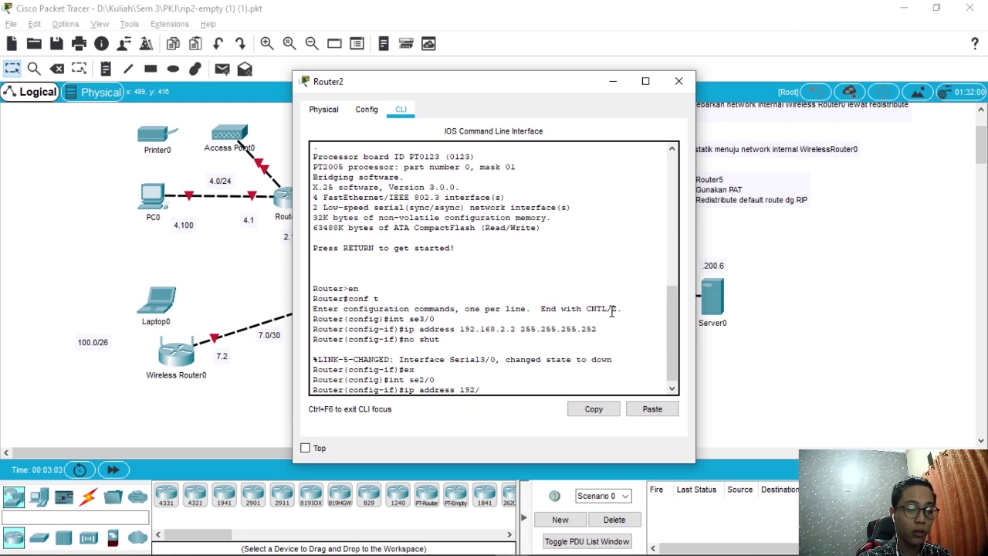
type(".11")
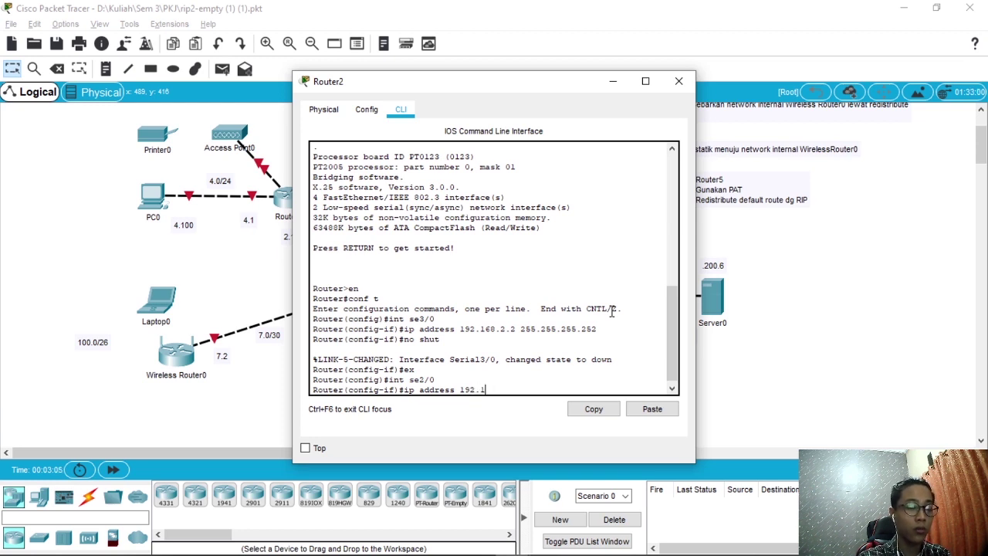
type("68.3")
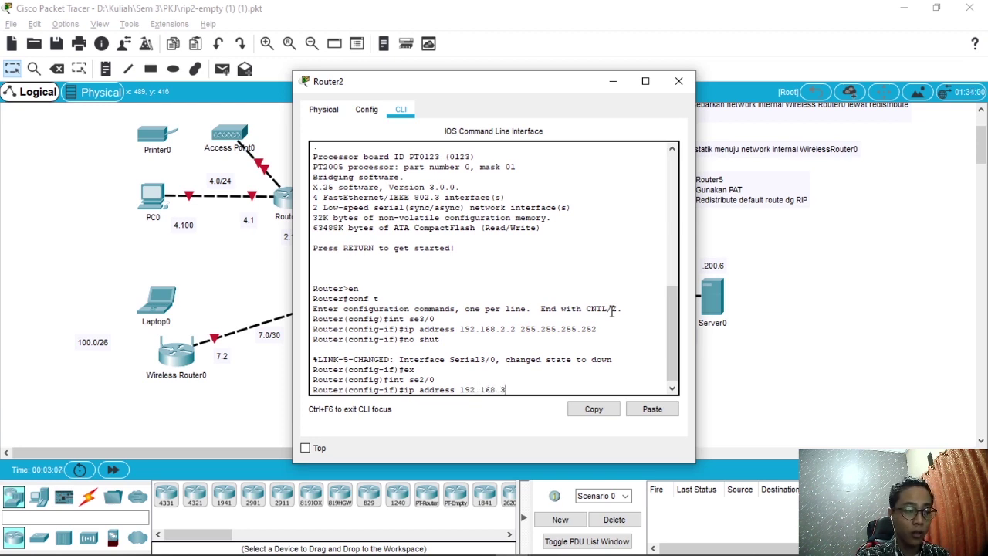
type(".2 2")
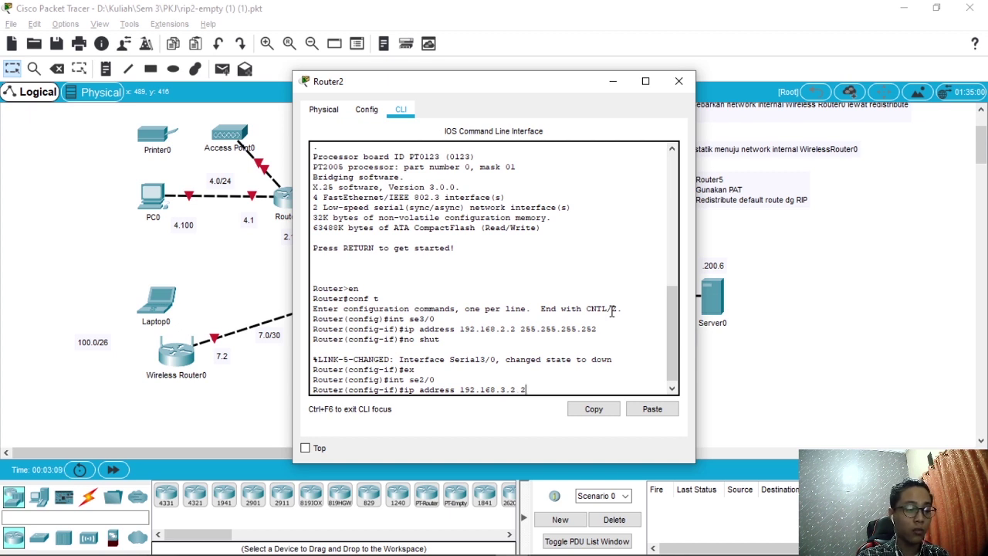
type("55.255.2")
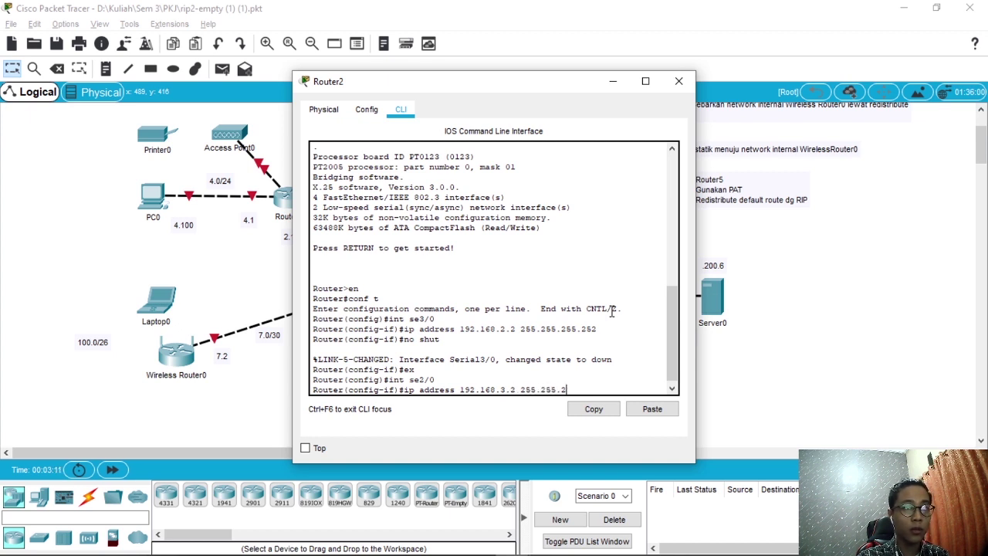
type("55")
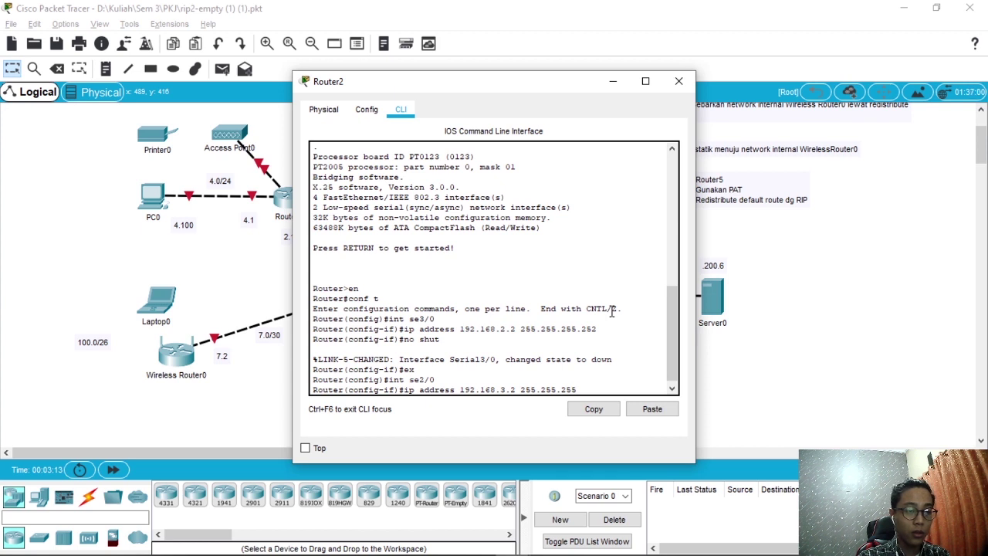
type(".252")
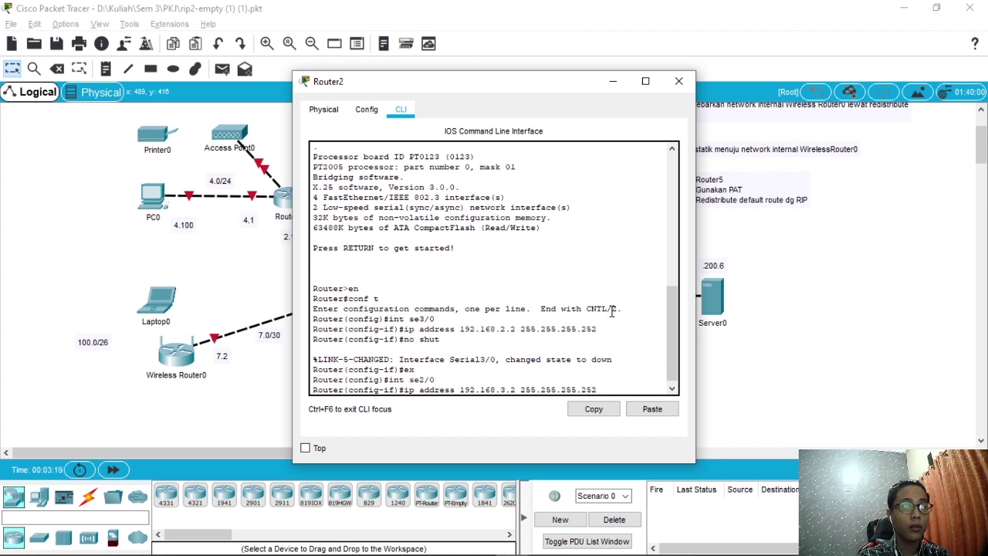
key("Return")
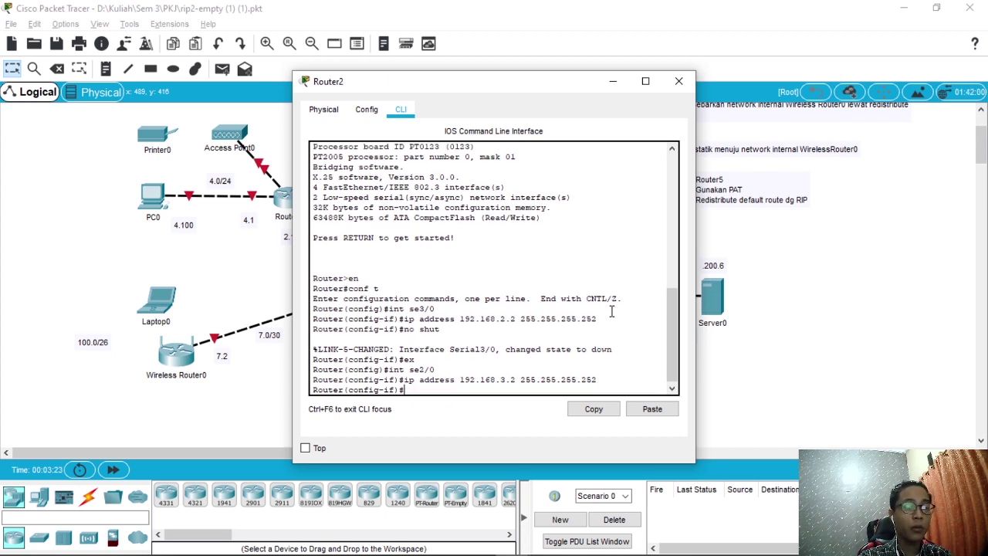
- Enable interface se2/0 with no shut and return to global configuration mode
type("no shut")
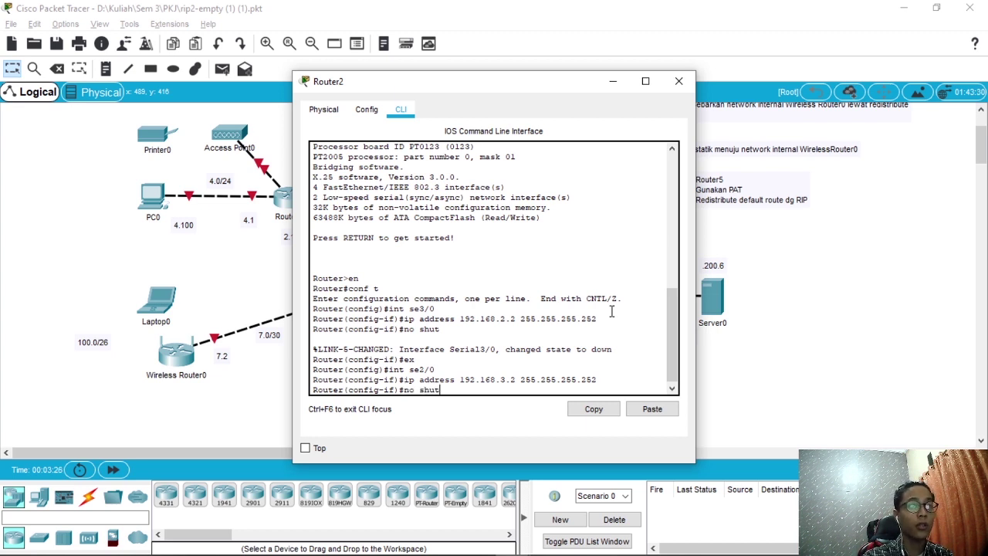
key("Return")
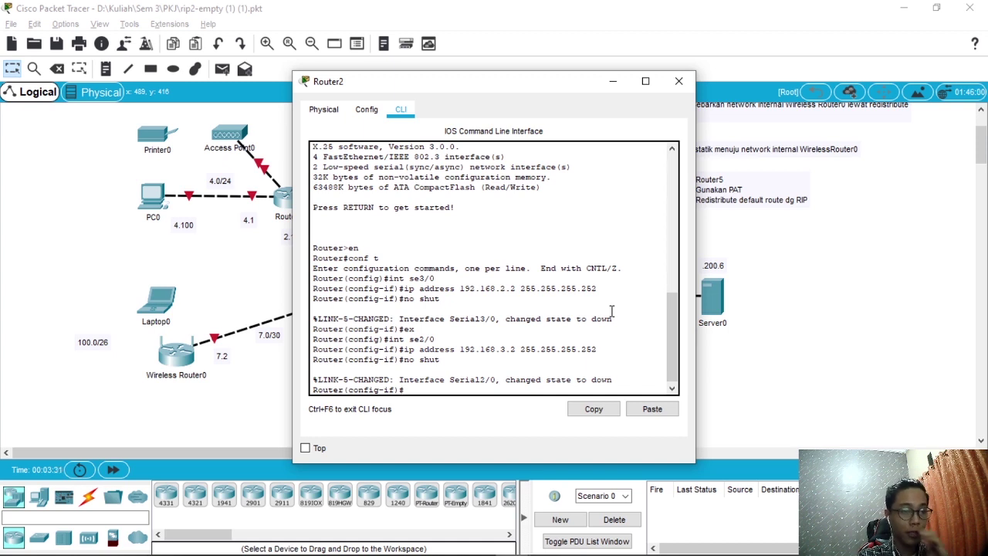
type("ex")
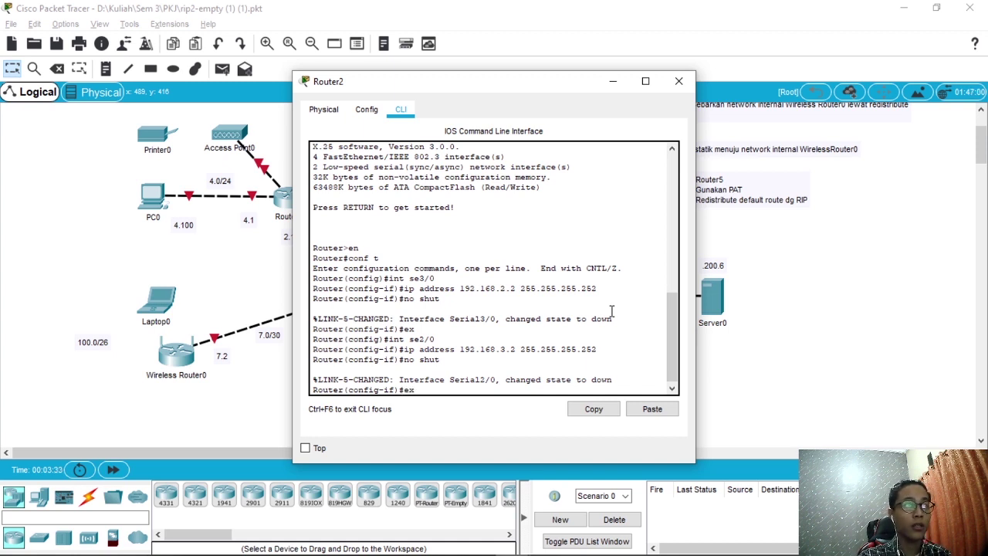
key("Return")
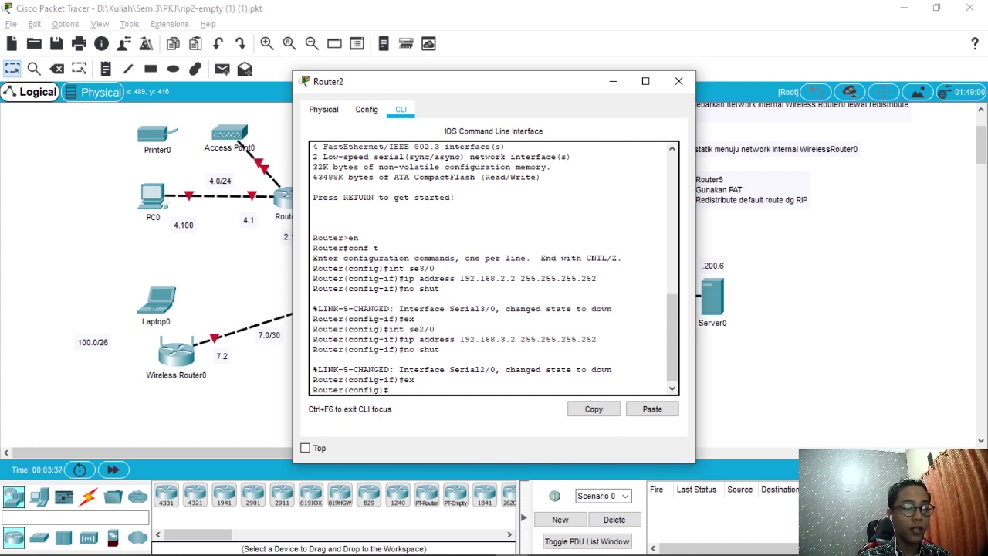
- Assign IP address 192.168.8.1 with mask 255.255.255.252 to Router2's FastEthernet interface fa4/0
type("int ")
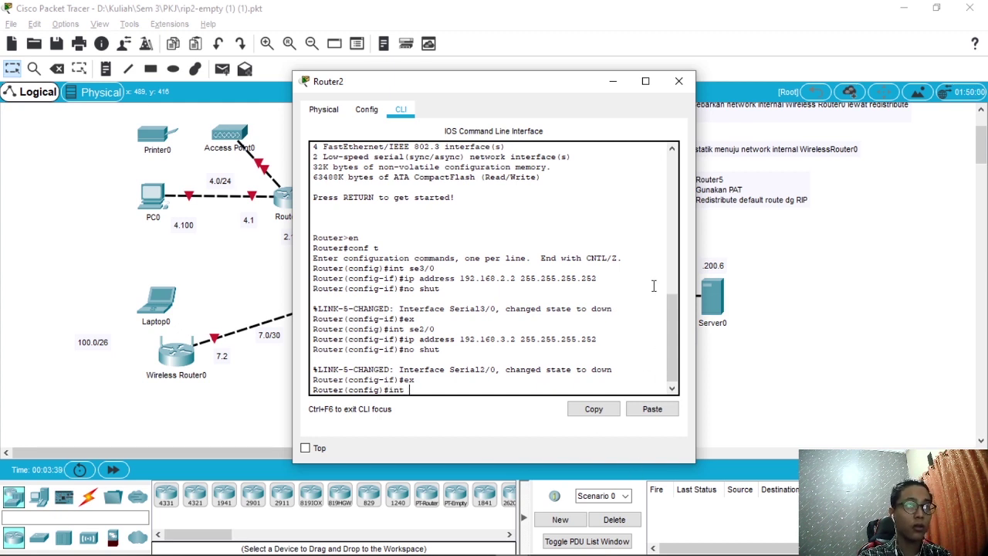
type("fa")
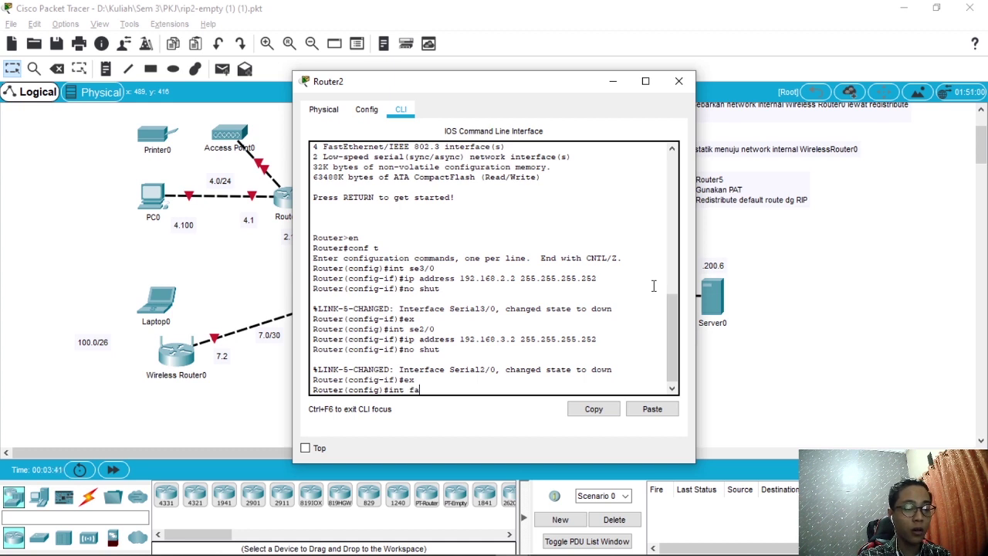
type("4/0")
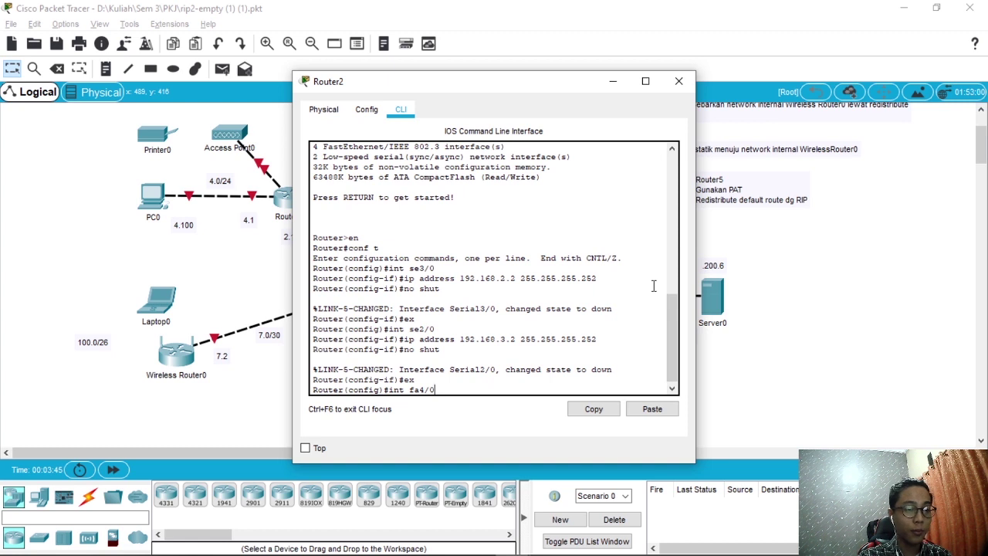
key("Return")
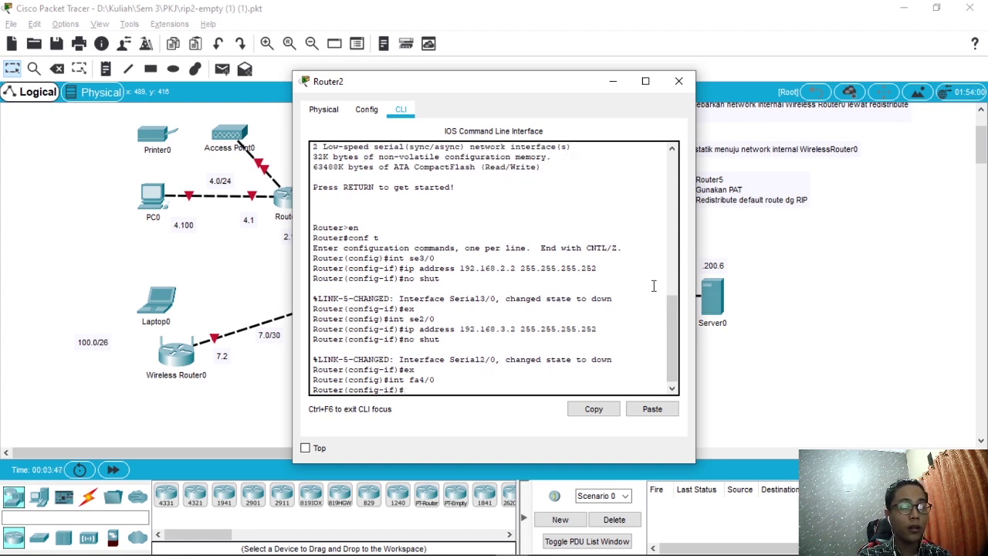
type("ip address")
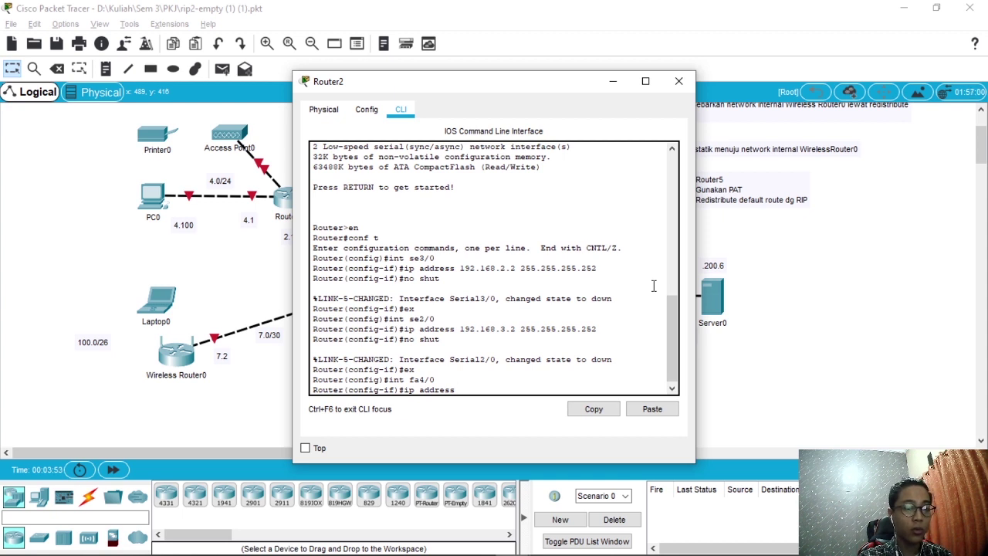
type("192")
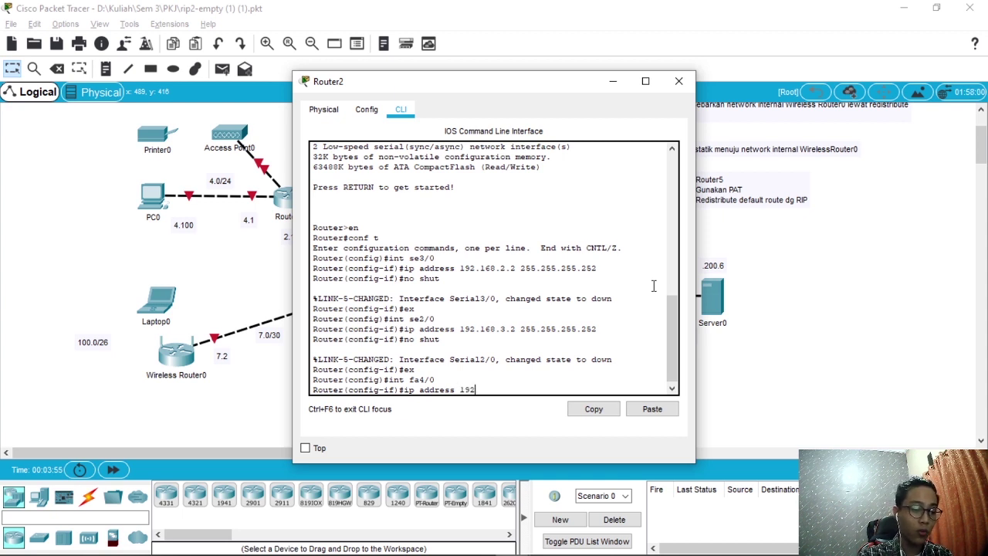
type(".168.")
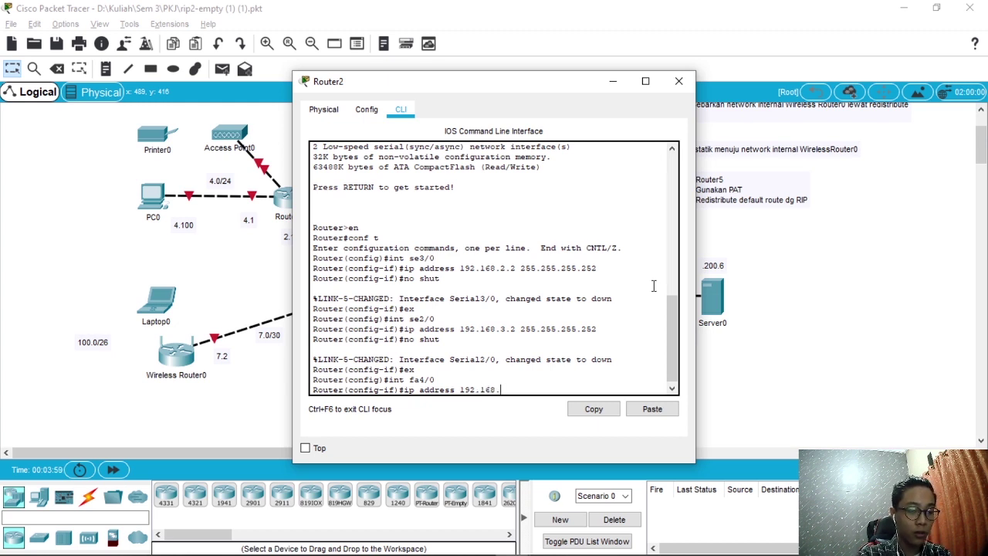
type("8.1")
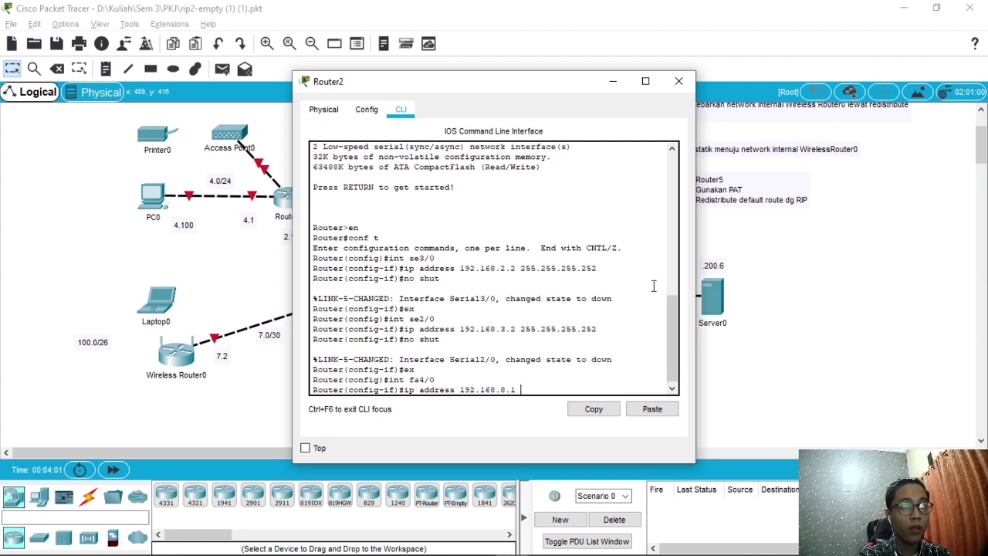
type(" 255")
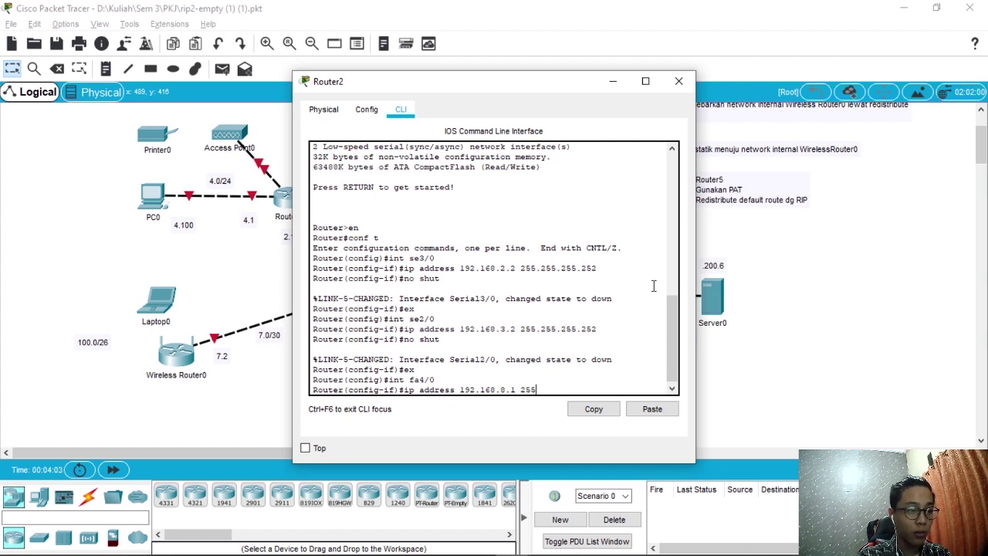
type(".255")
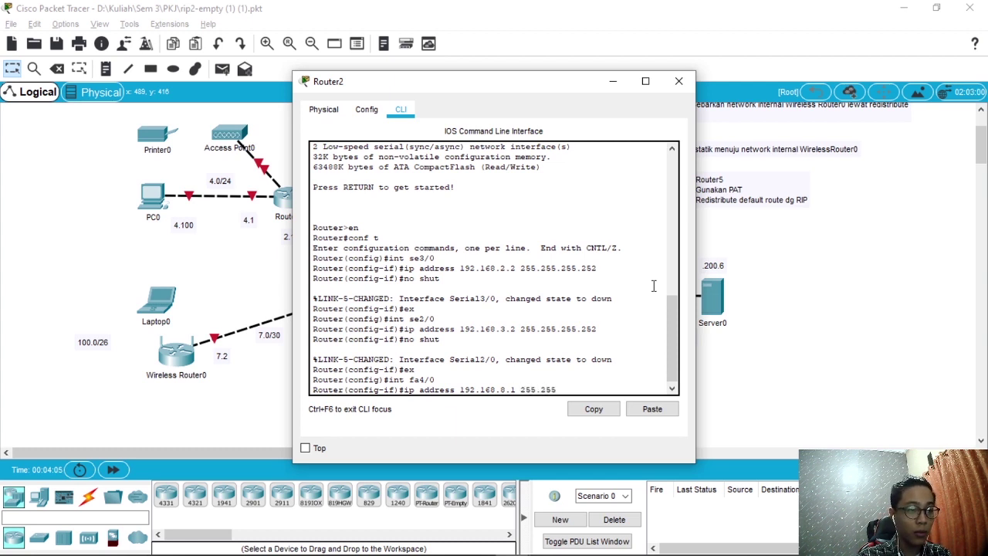
type(".255.255")
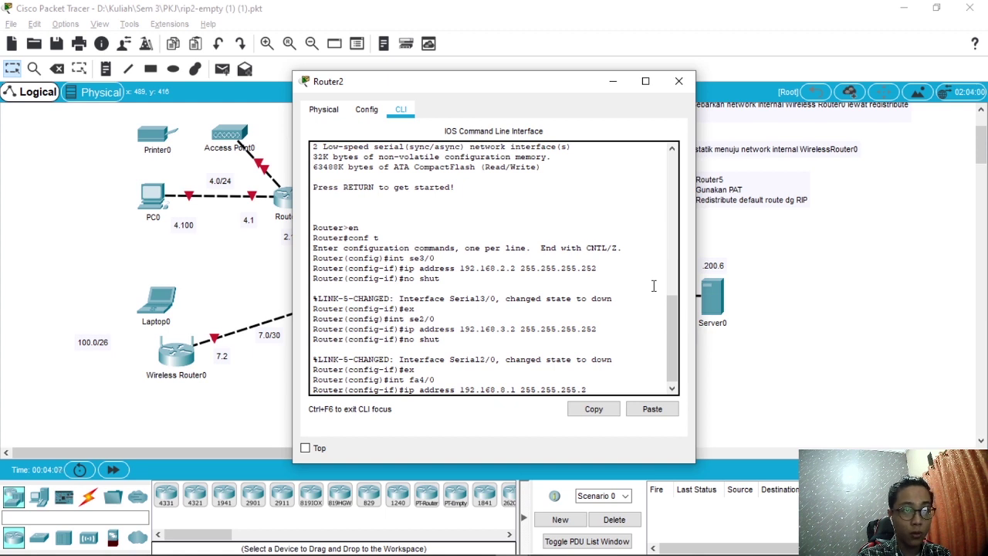
key("BackSpace")
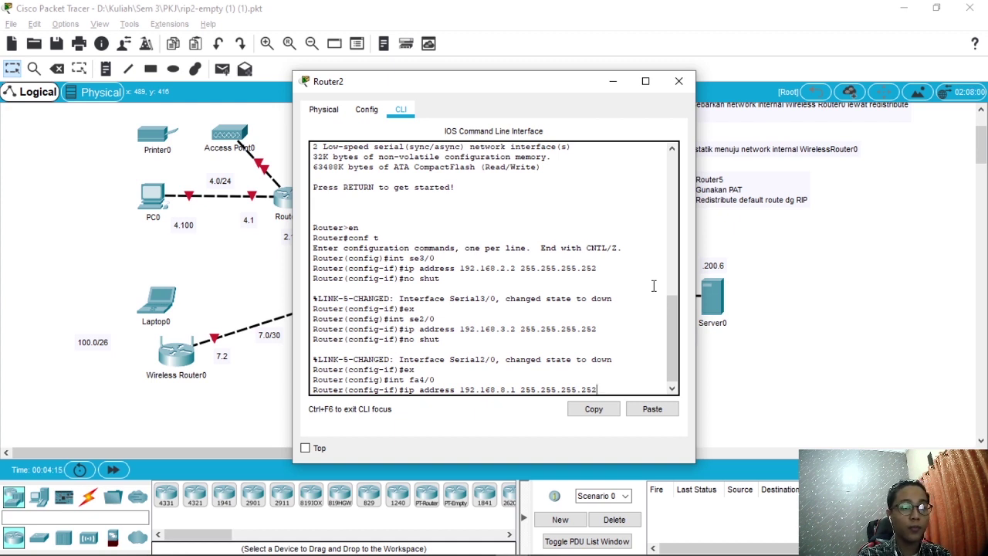
key("Return")
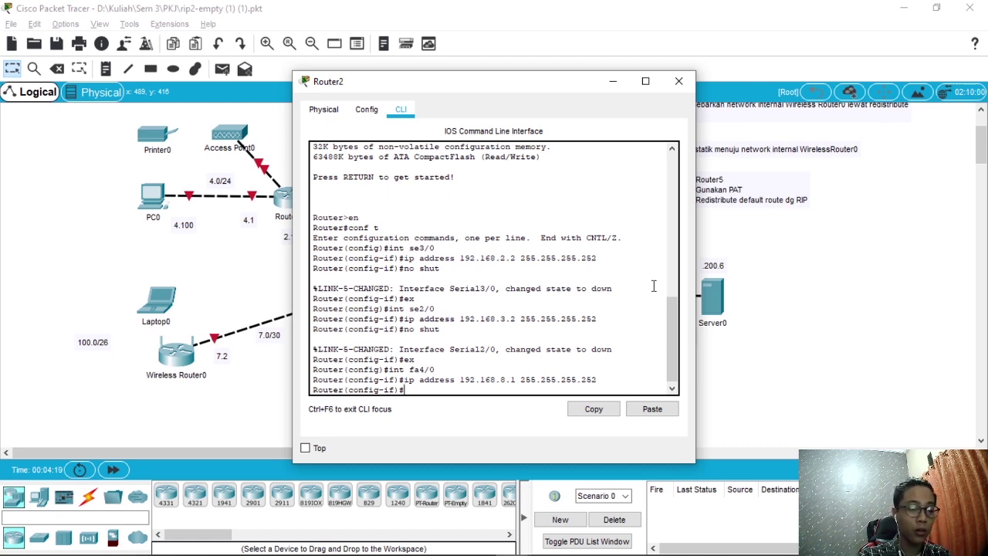
- Enable interface fa4/0 with no shut and return to global configuration mode
type("no shut")
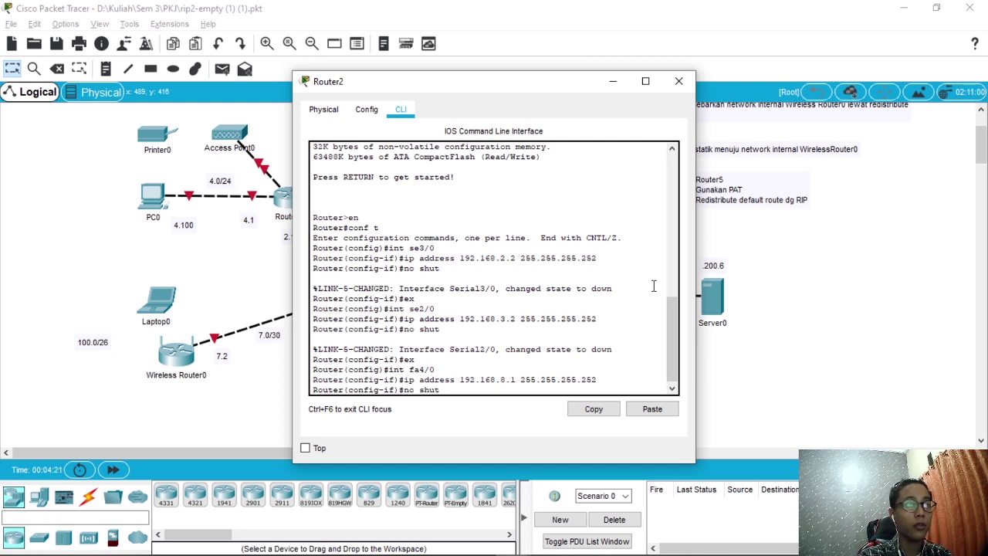
key("Return")
key("Return")
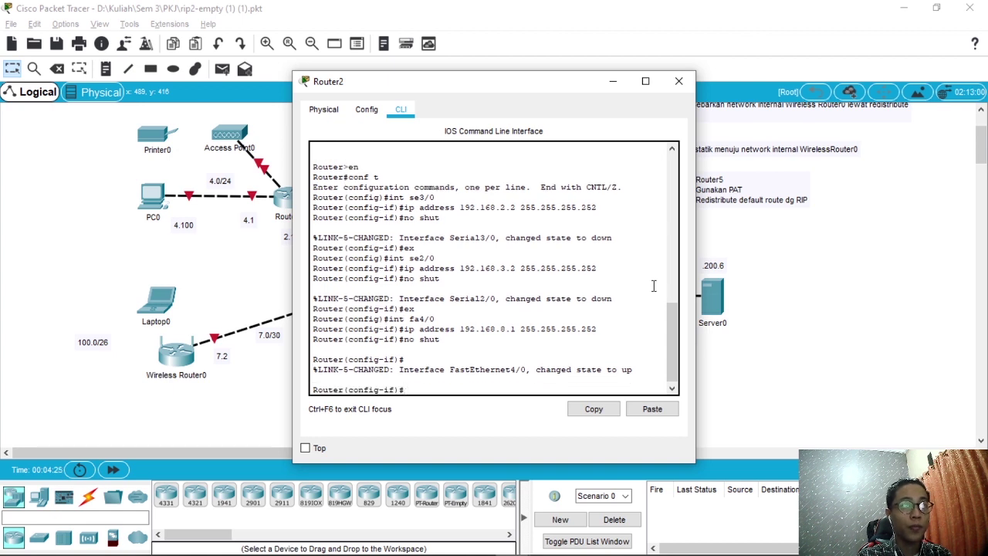
type("ex")
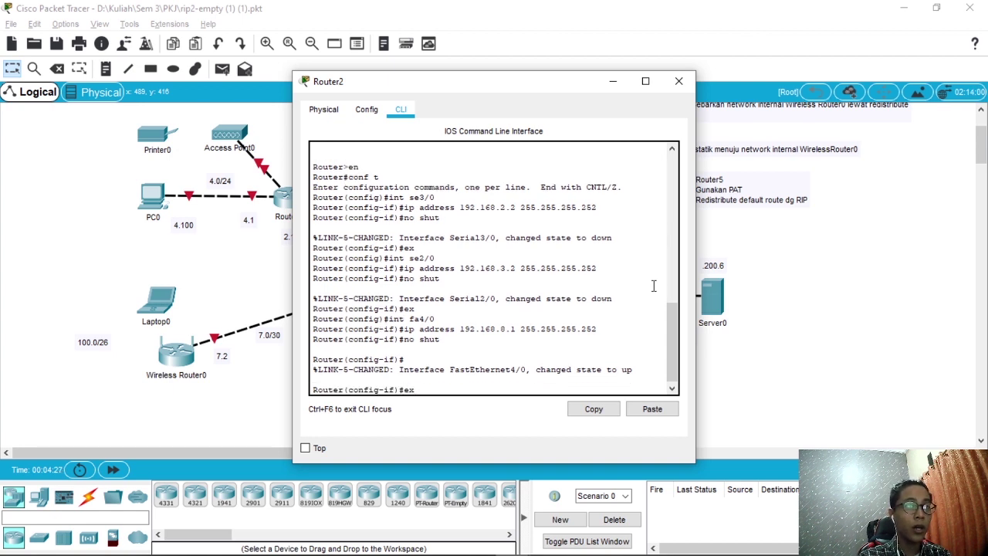
key("Return")
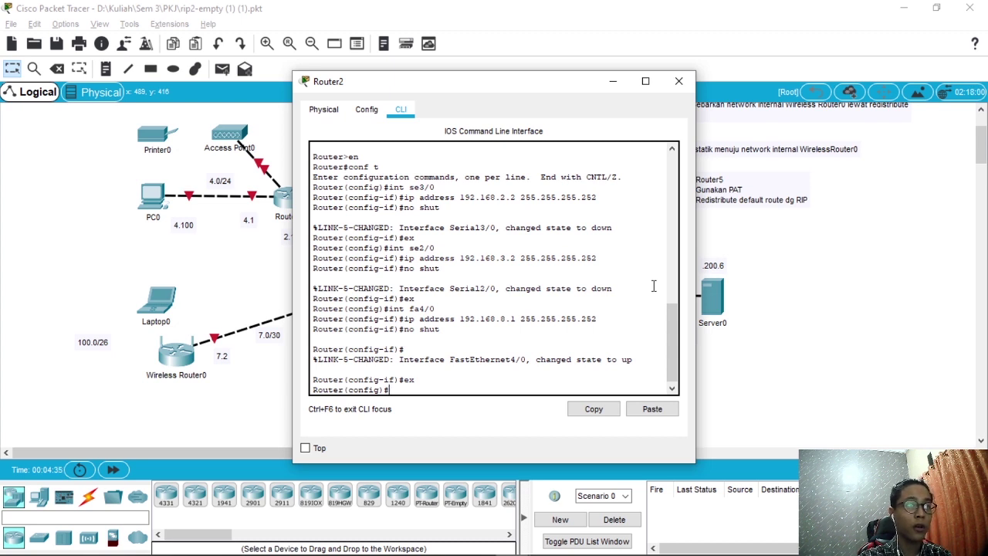
- Assign IP address 192.168.6.1 with mask 255.255.255.0 to Router2's FastEthernet interface fa0/0
type("int")
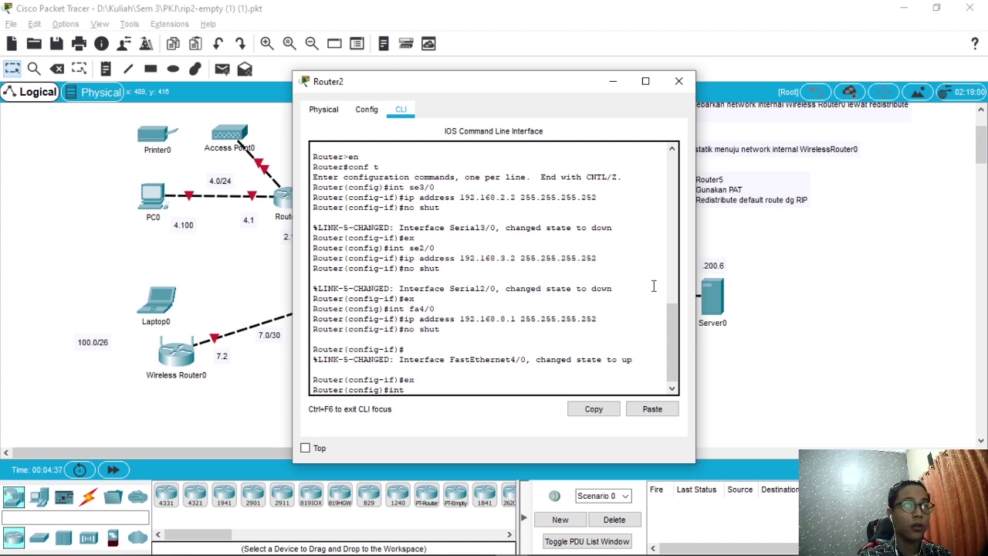
type(" fa0/0")
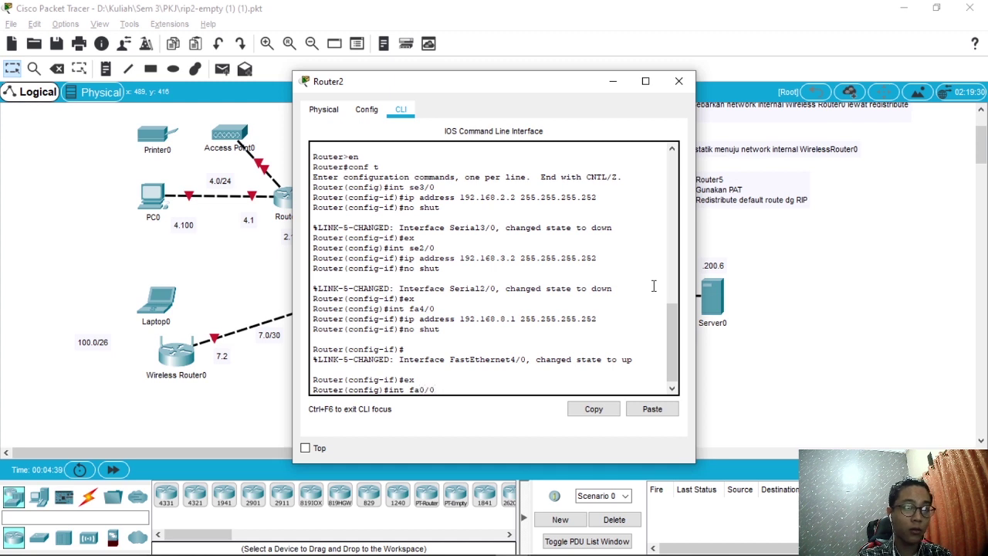
key("Return")
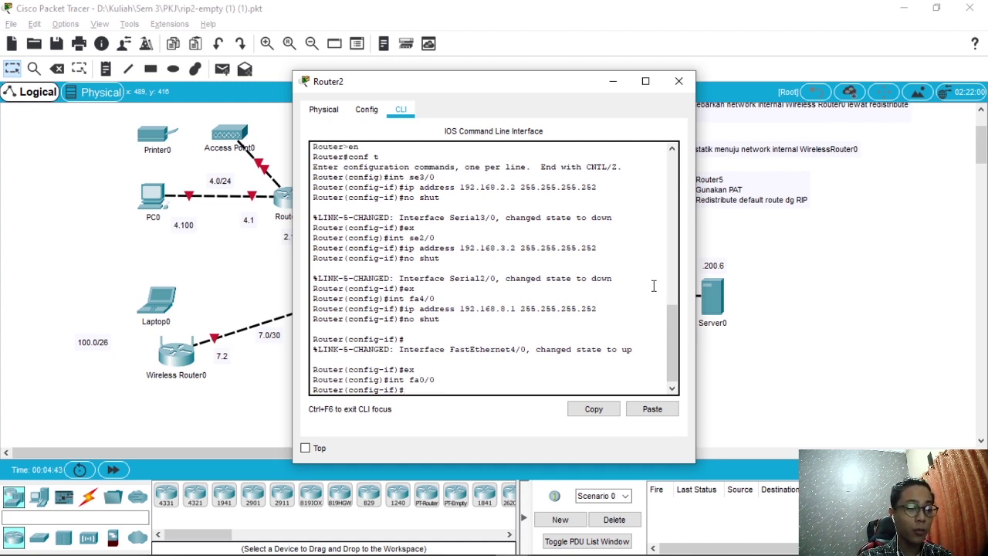
type("ip address")
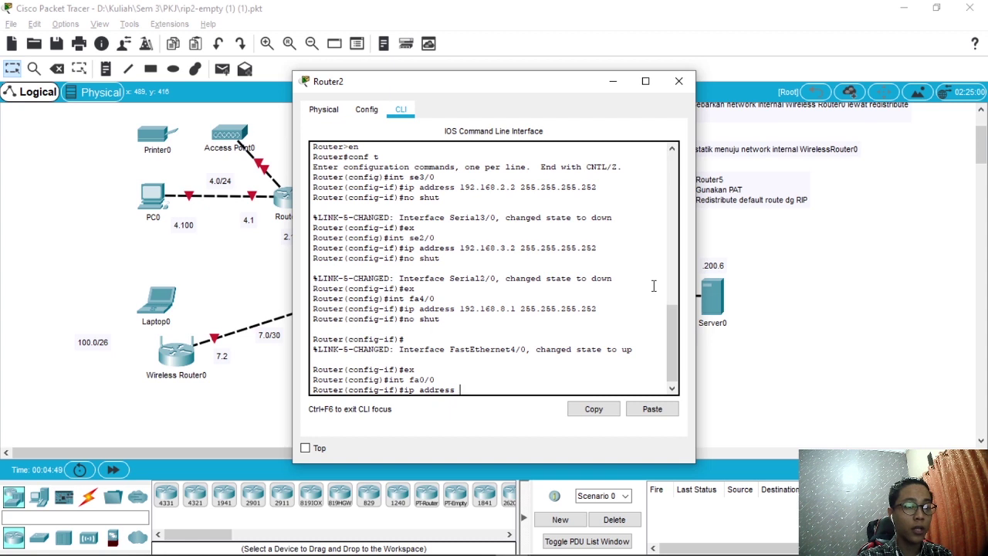
type(" 192.")
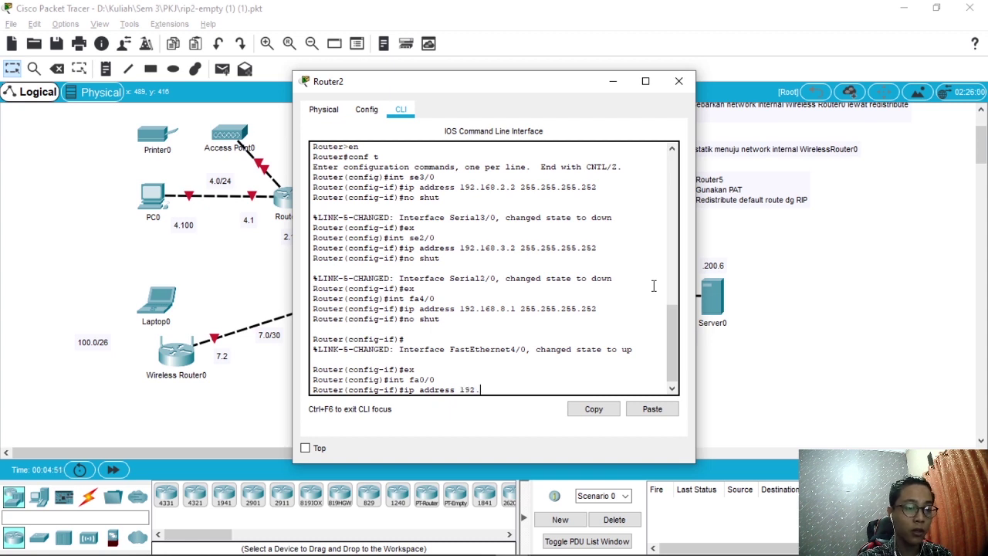
type("168")
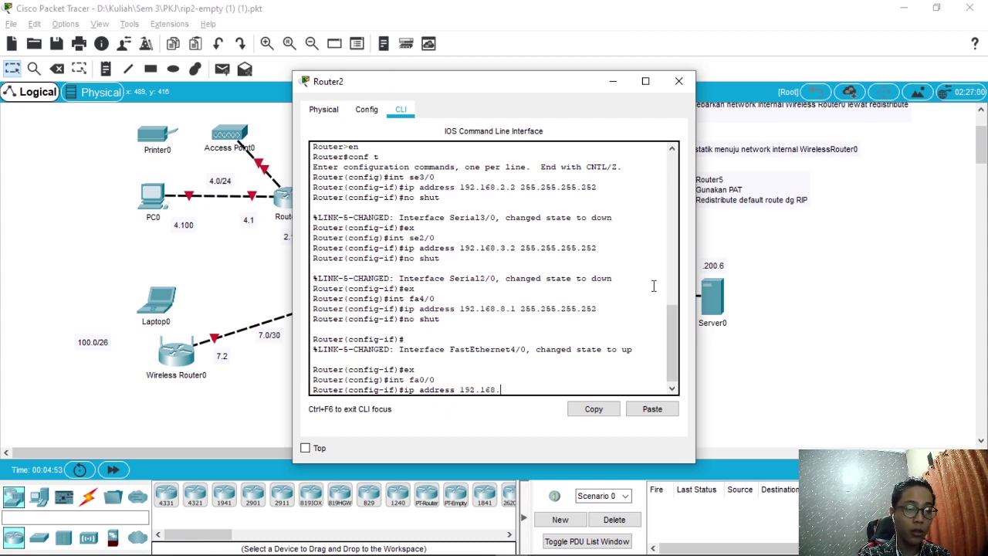
type(".6.1 ")
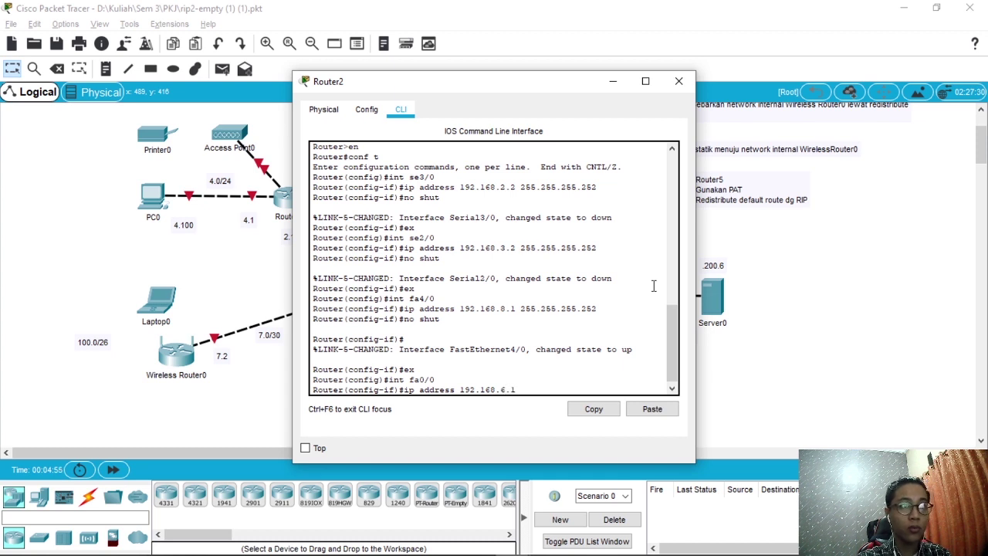
type("2")
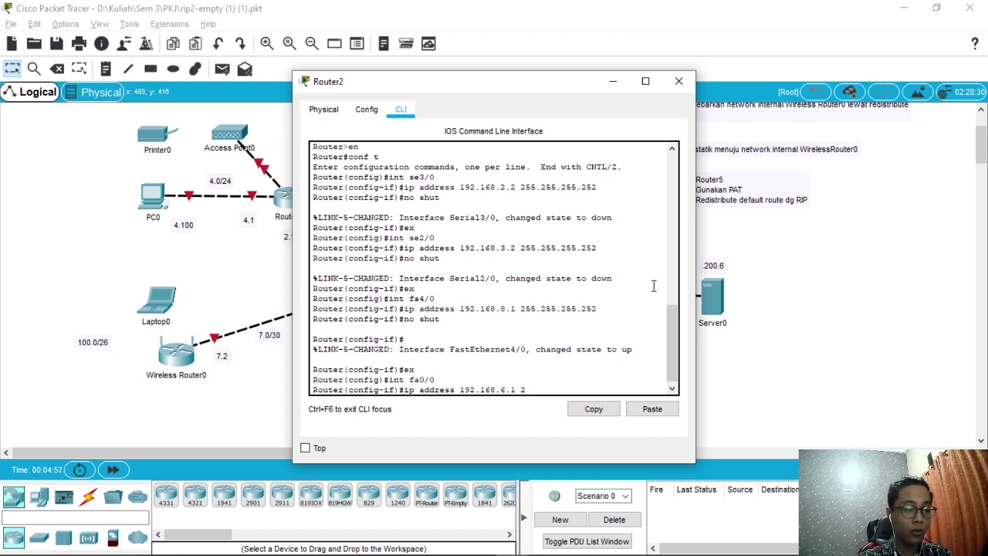
type("55.")
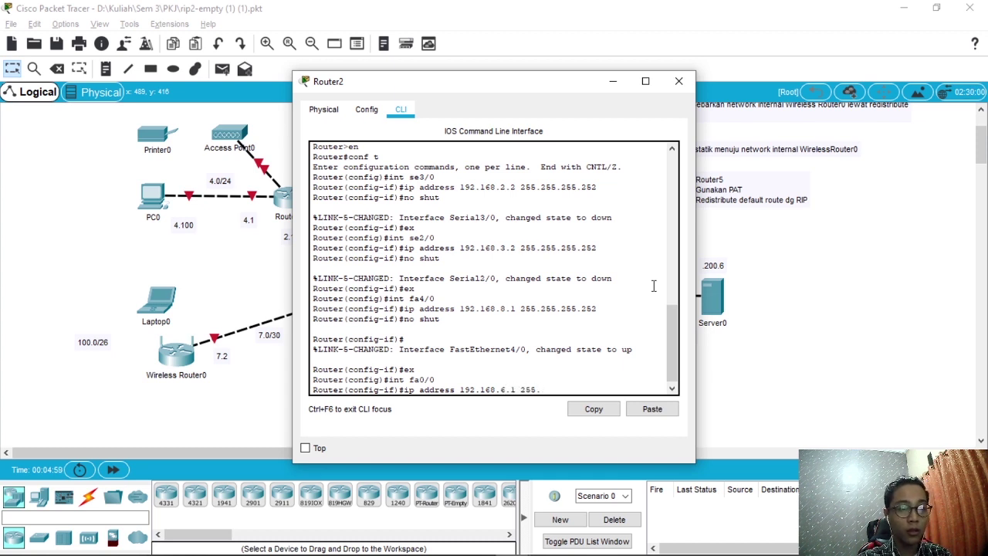
type("255.255.")
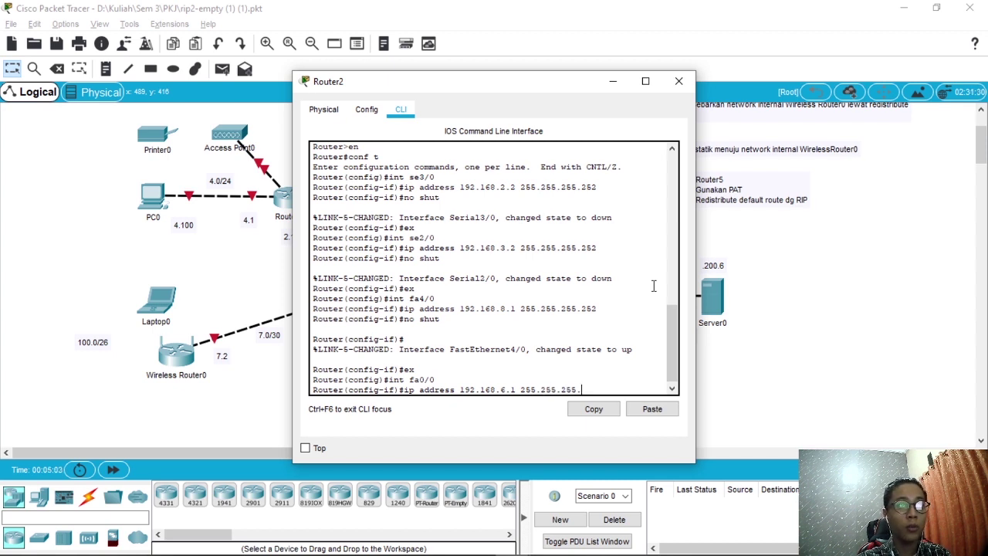
type("0")
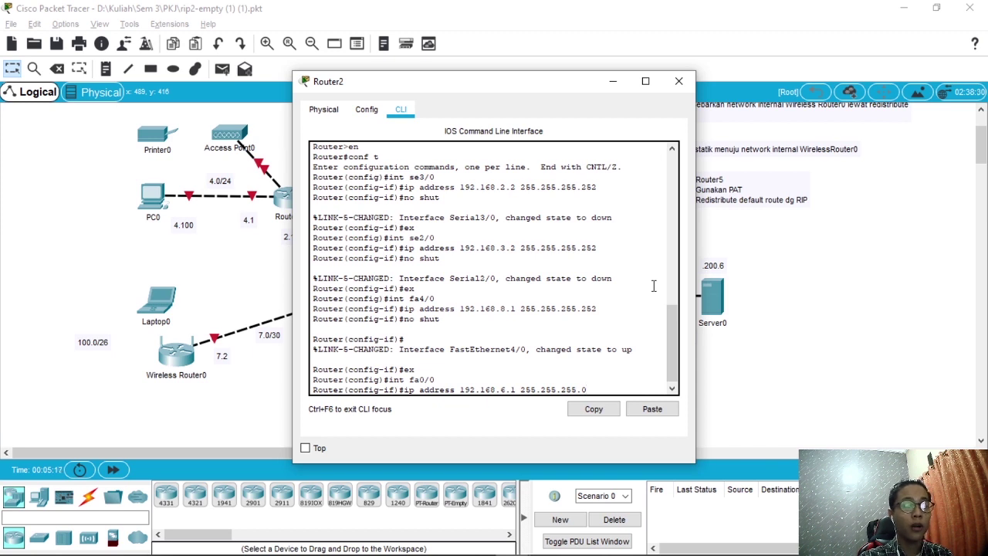
key("Return")
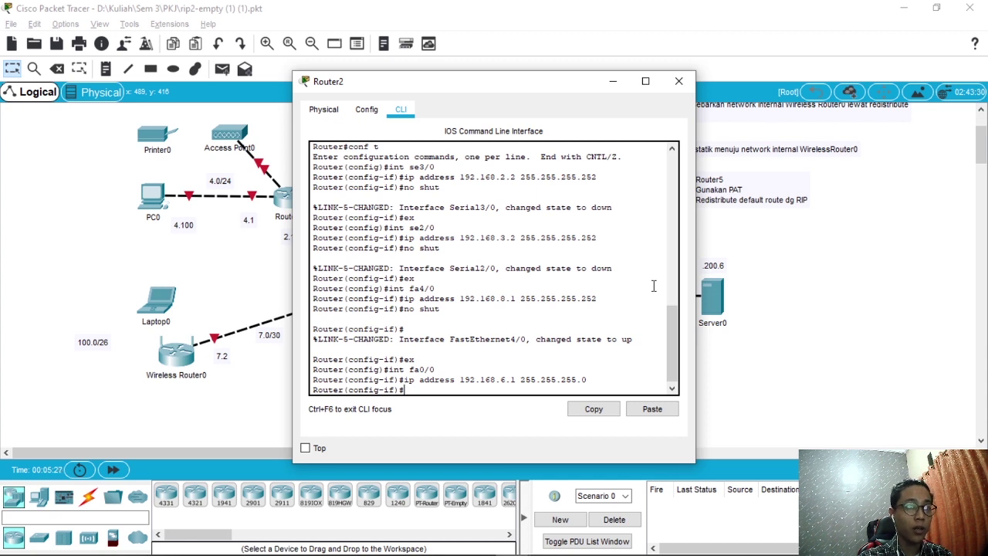
- Enable interface fa0/0 with no shut
type("no shut")
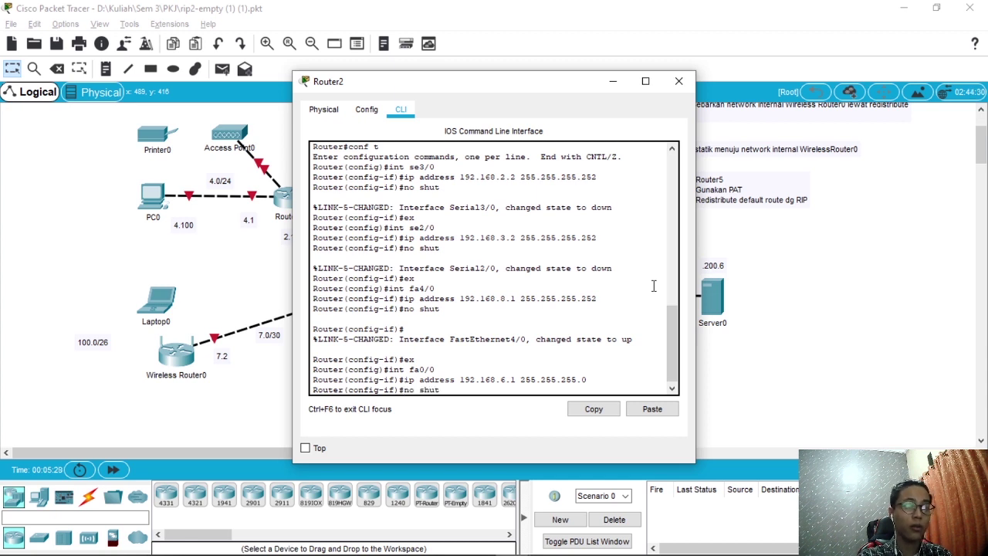
key("Return")
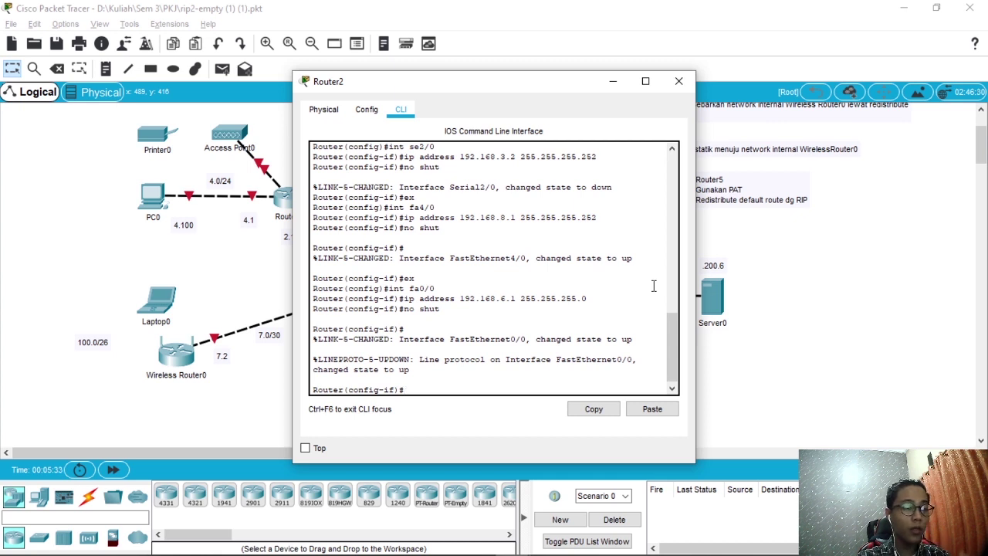
- Assign IP address 192.168.7.1 with mask 255.255.255.252 to Router2's interface fa1/0 and return to global configuration mode
type("e")
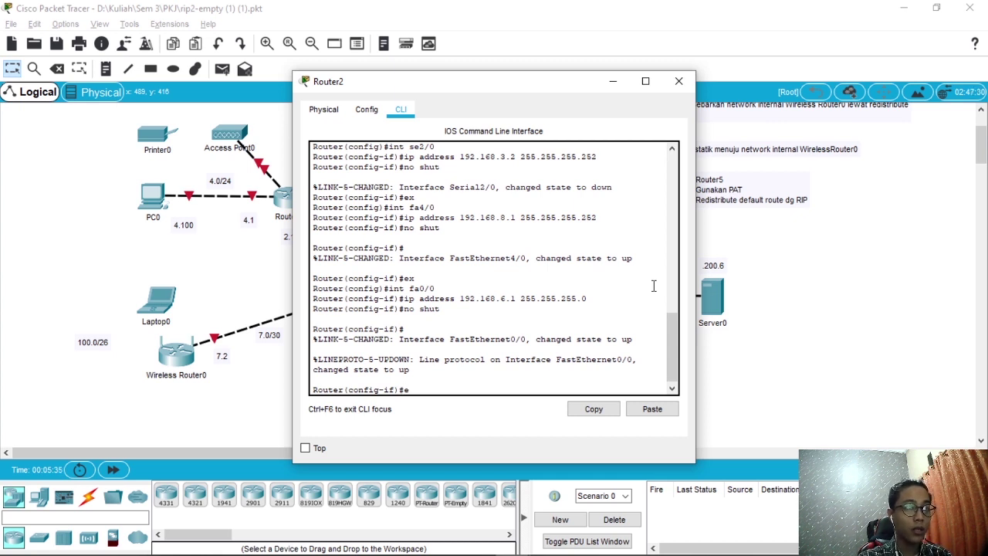
type("x")
key("Return")
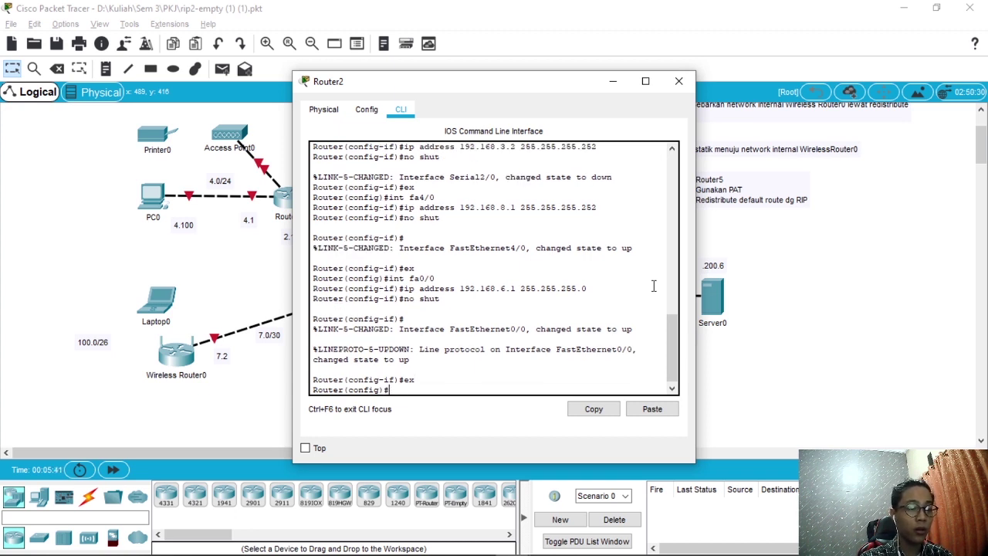
type("int ")
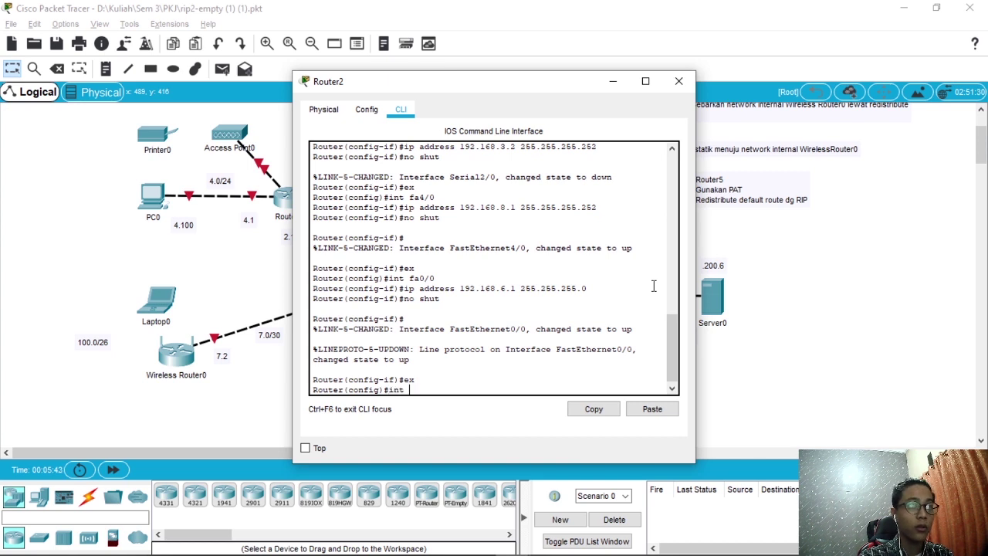
type("fa1/")
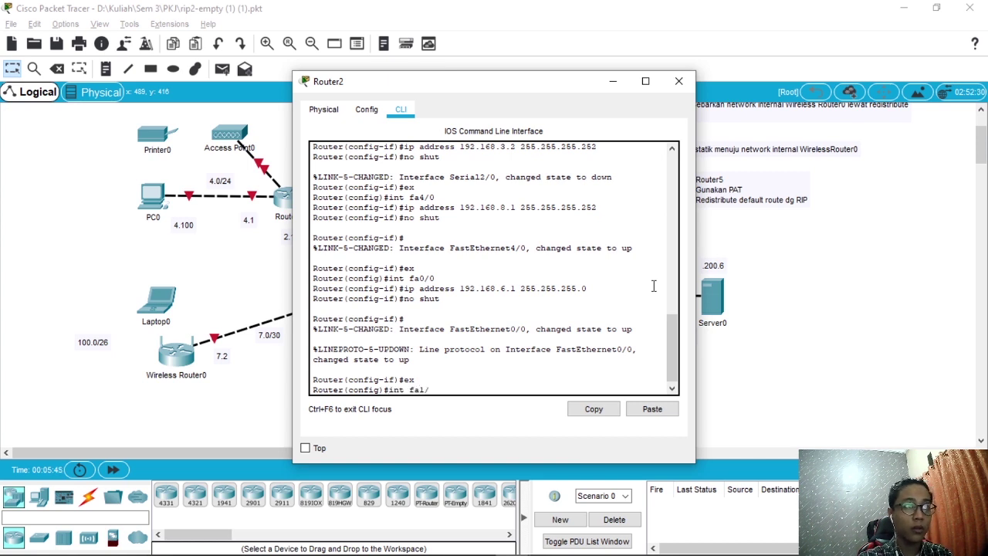
type("0")
key("Return")
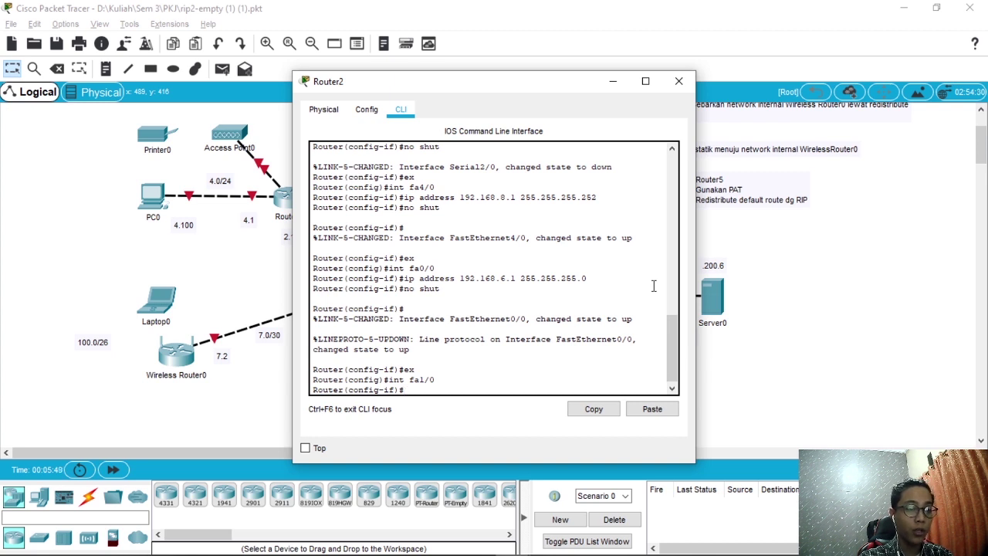
type("ip address")
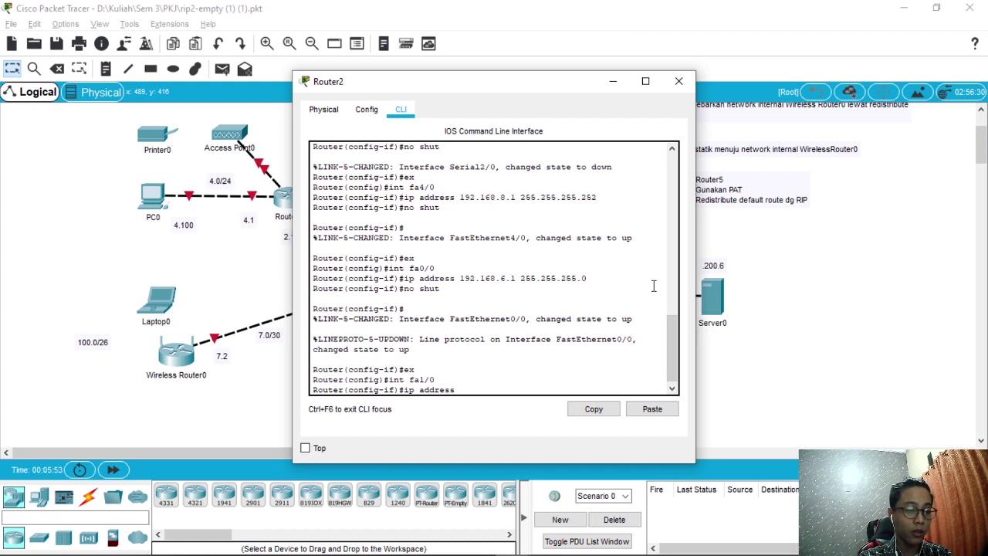
type(" 192.1")
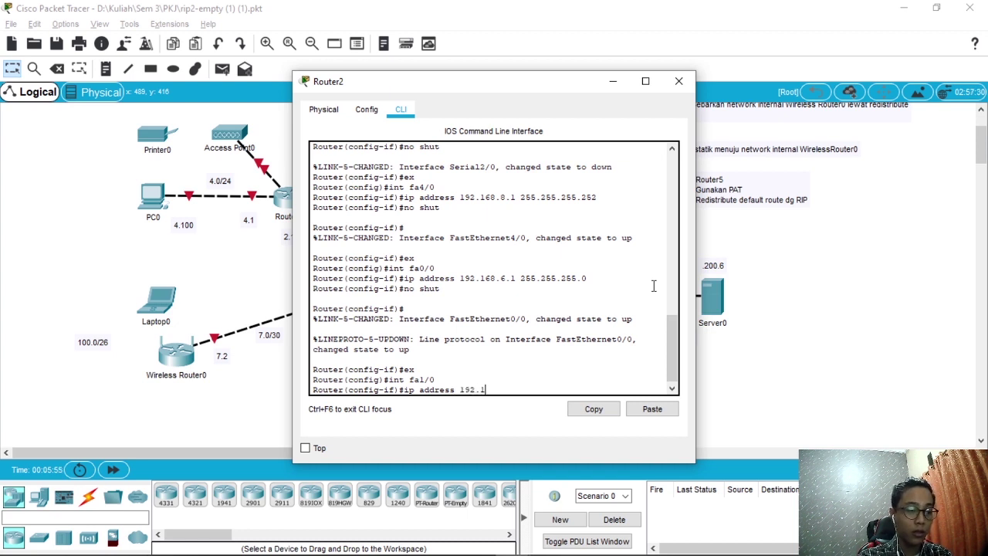
type("68.7")
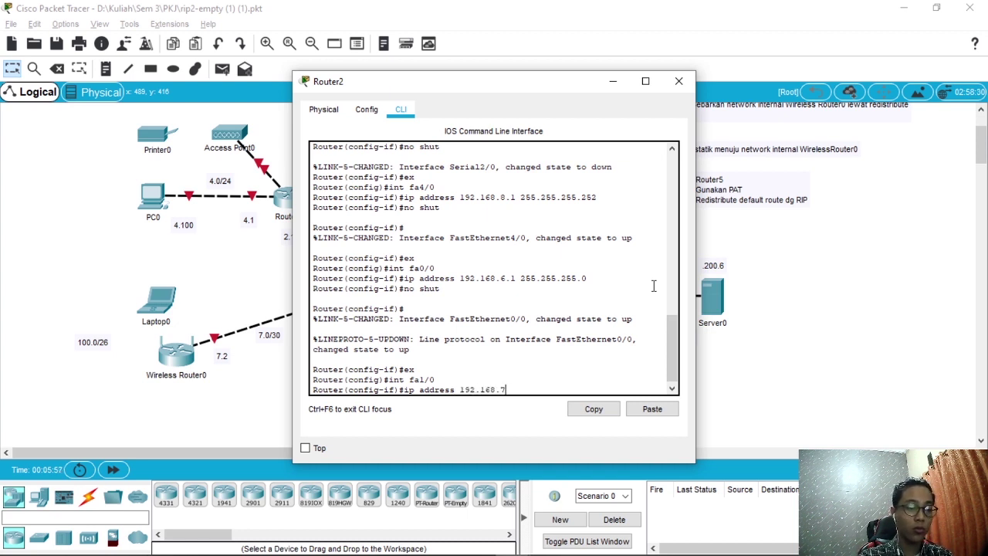
type(".1 25")
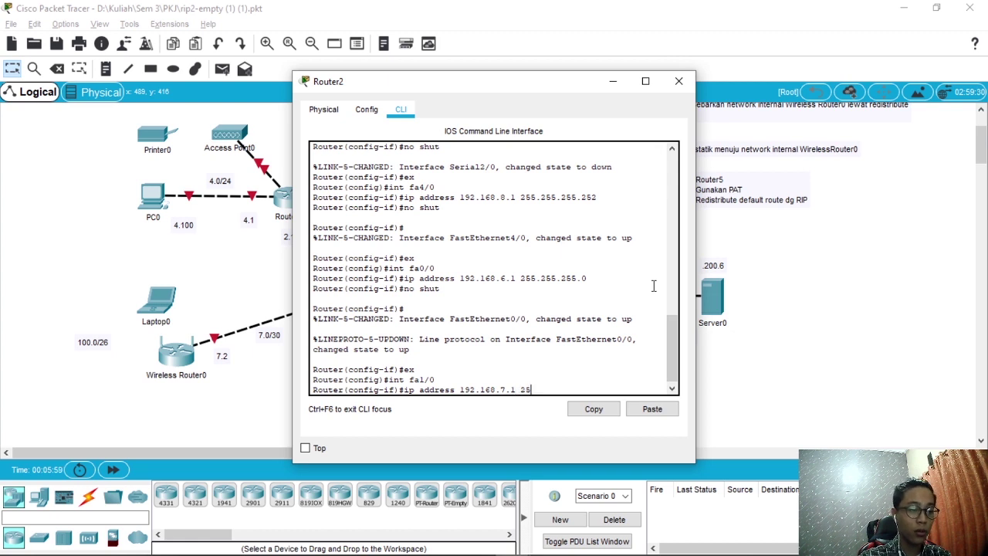
type("5.255.2")
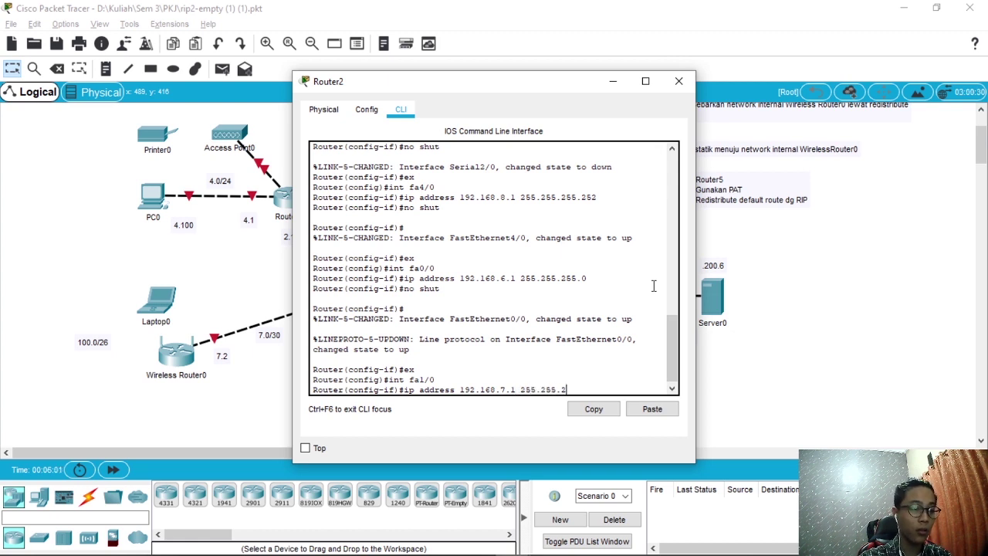
type("55.252")
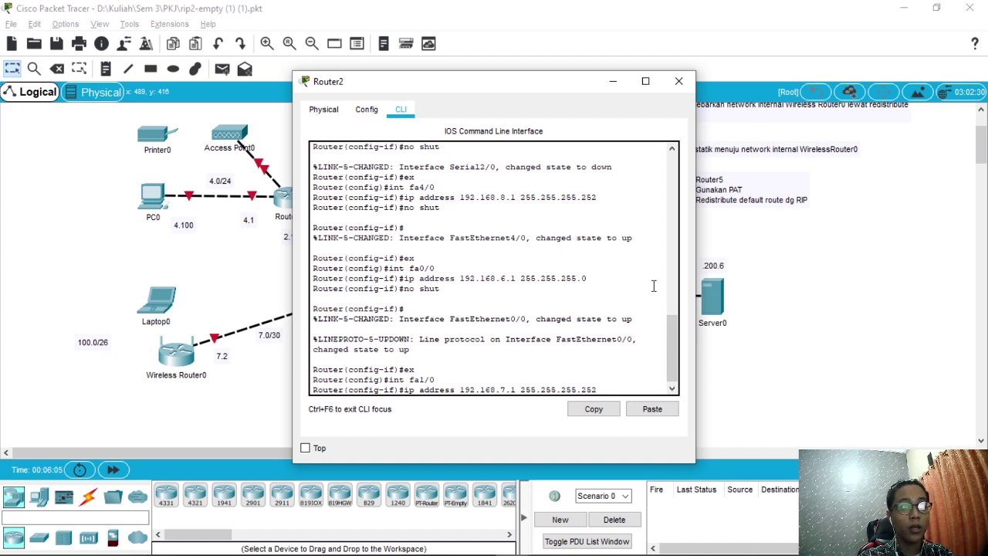
key("Return")
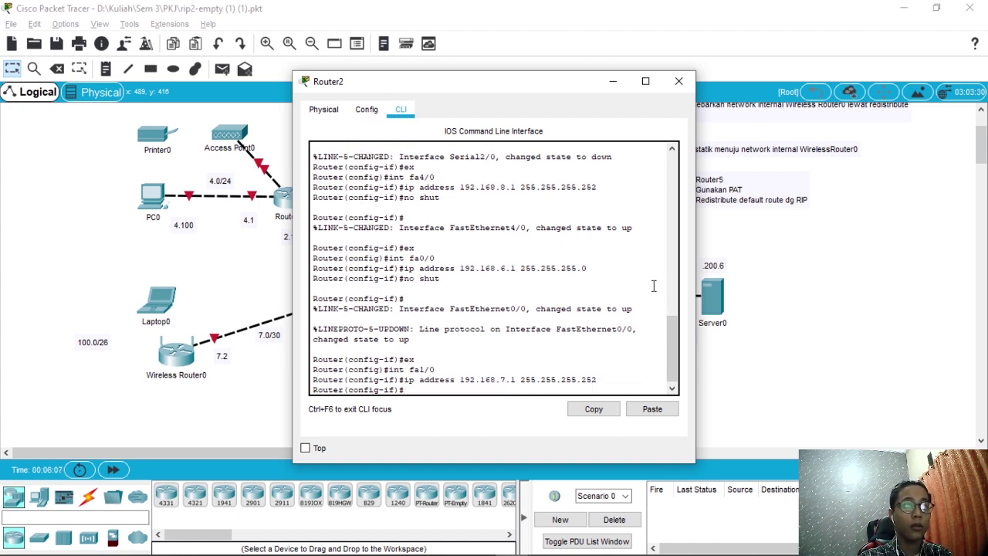
type("ex")
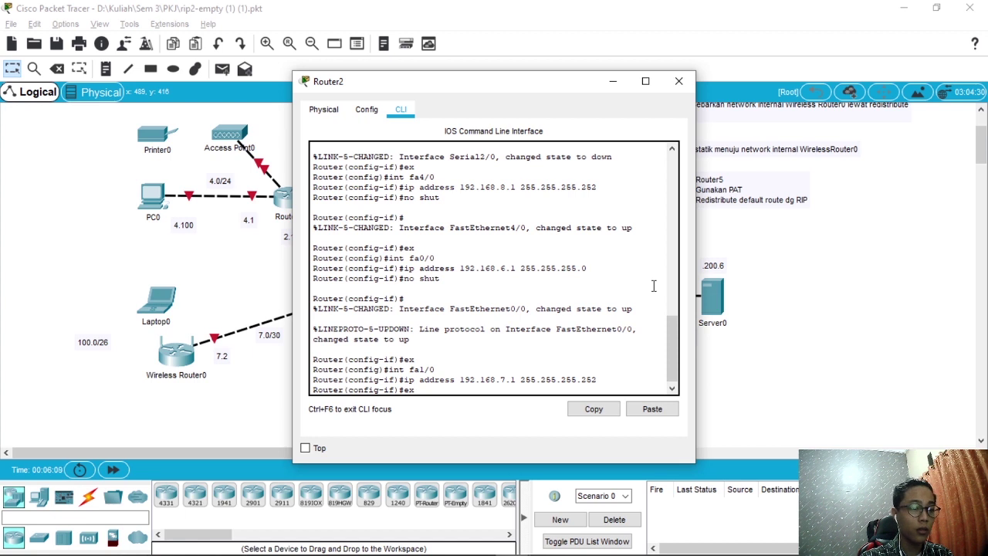
key("Return")
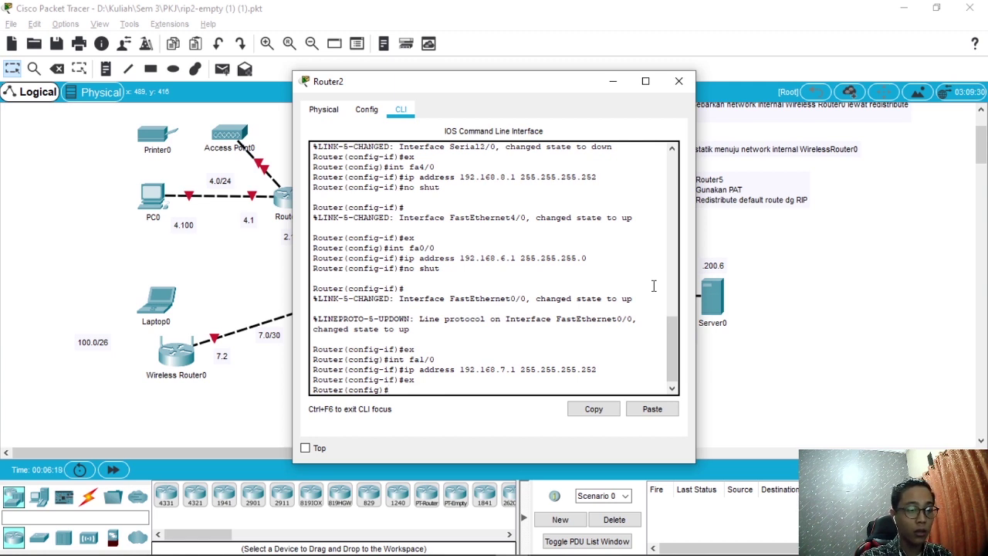
- Add a static route to network 192.168.100.0 with mask 255.255.255.192 through next hop 192.168.7.2
type("ip ")
type("rou")
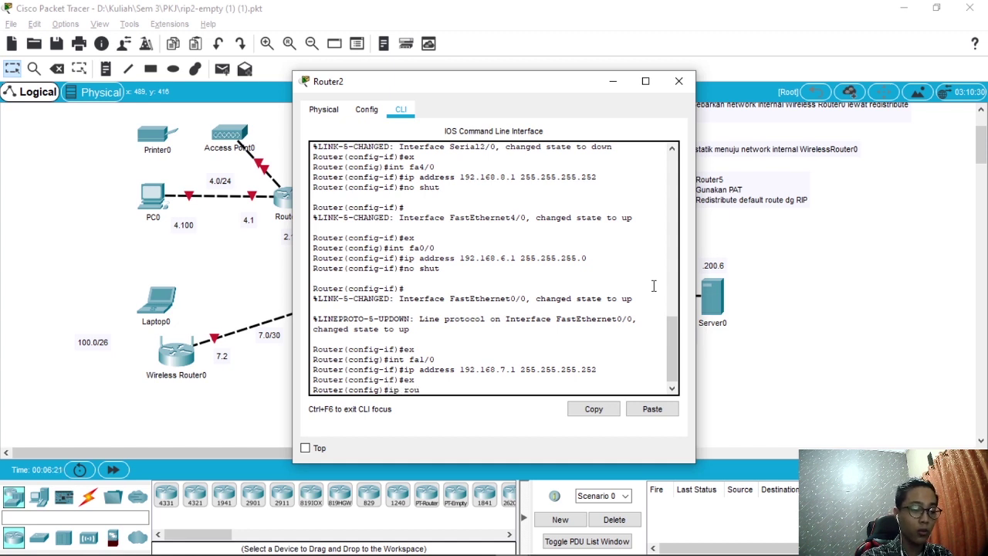
type("te 192")
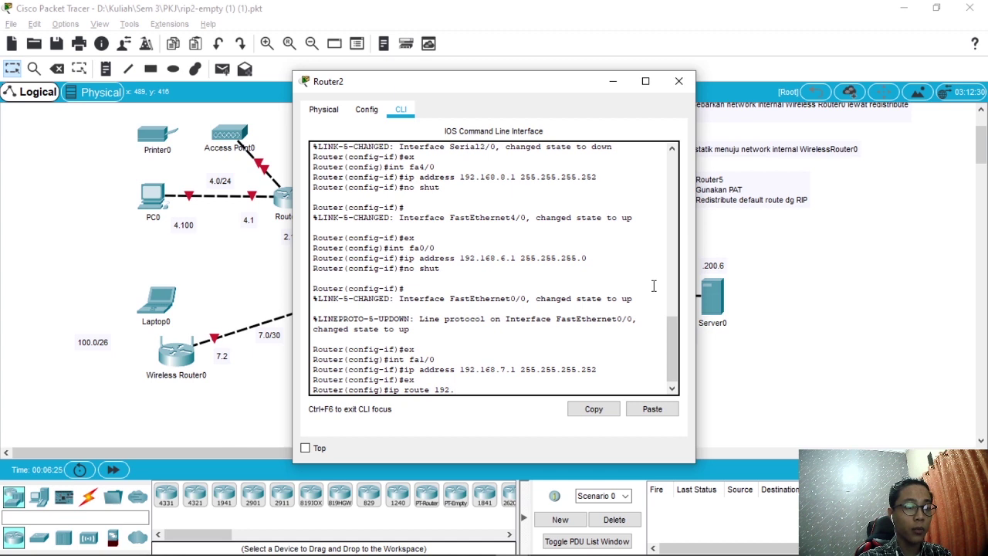
type(".168")
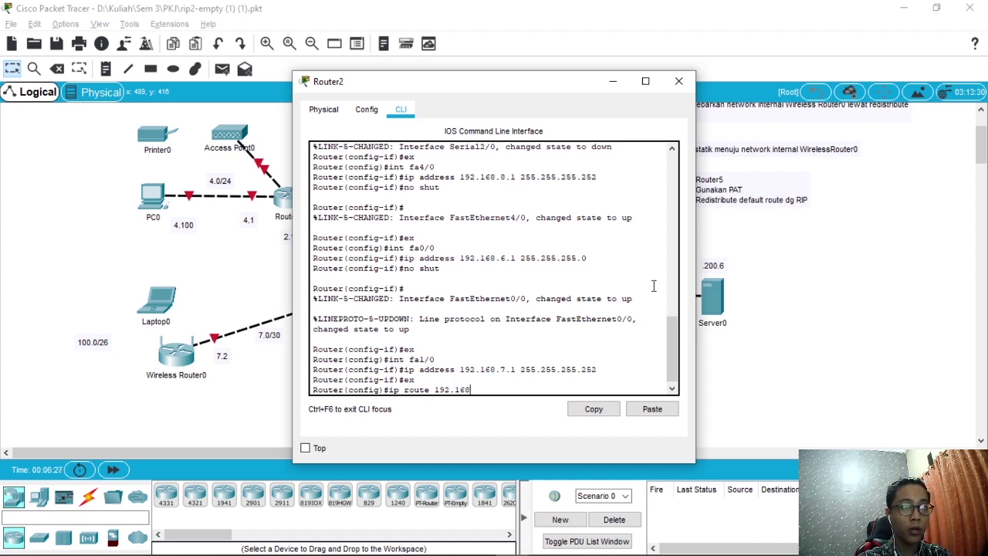
type(".1")
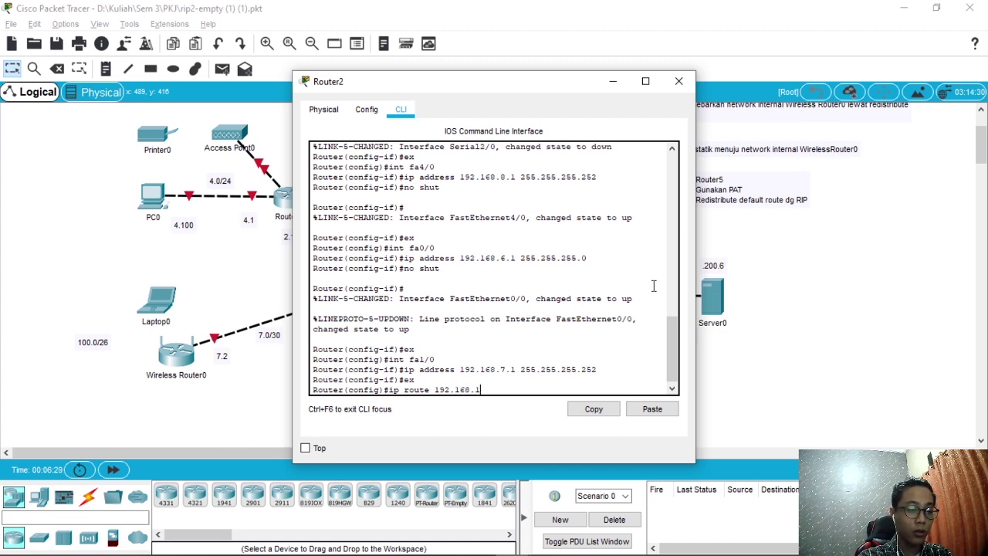
type("00.0")
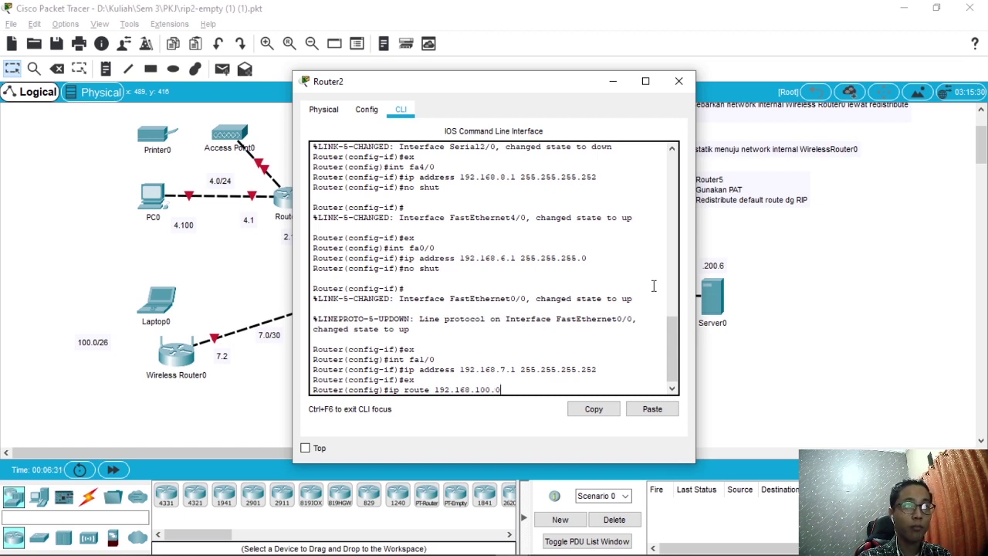
type(" 2")
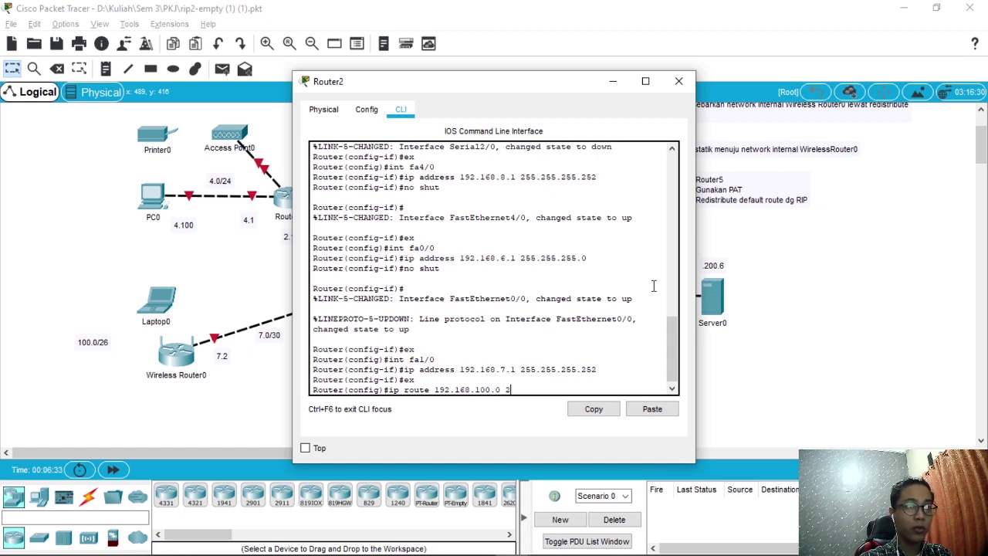
type("55.255")
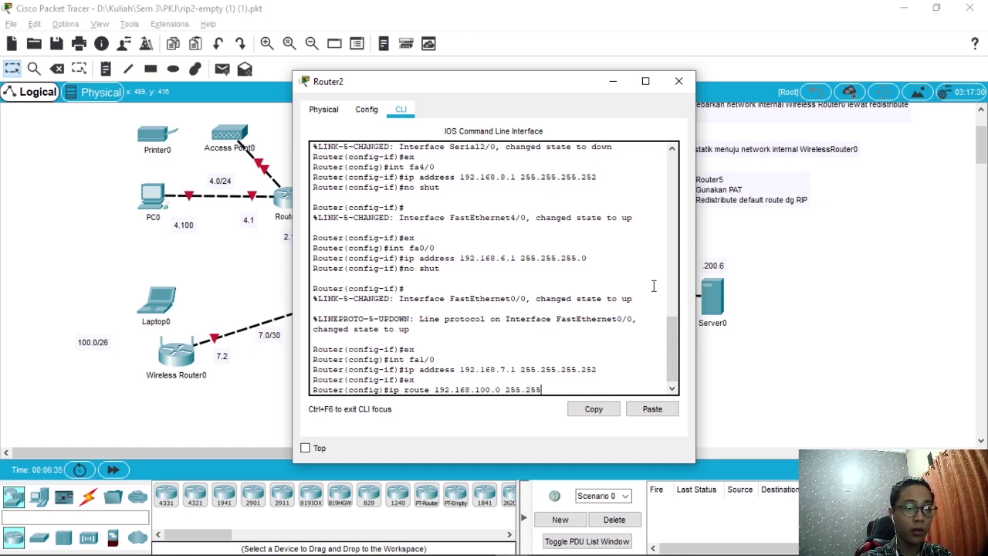
type(".255")
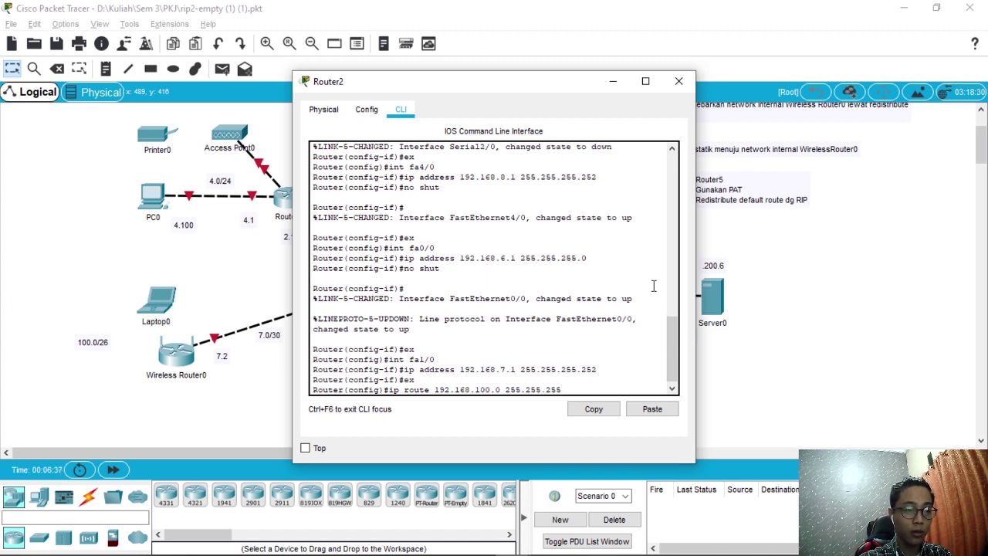
type(".192")
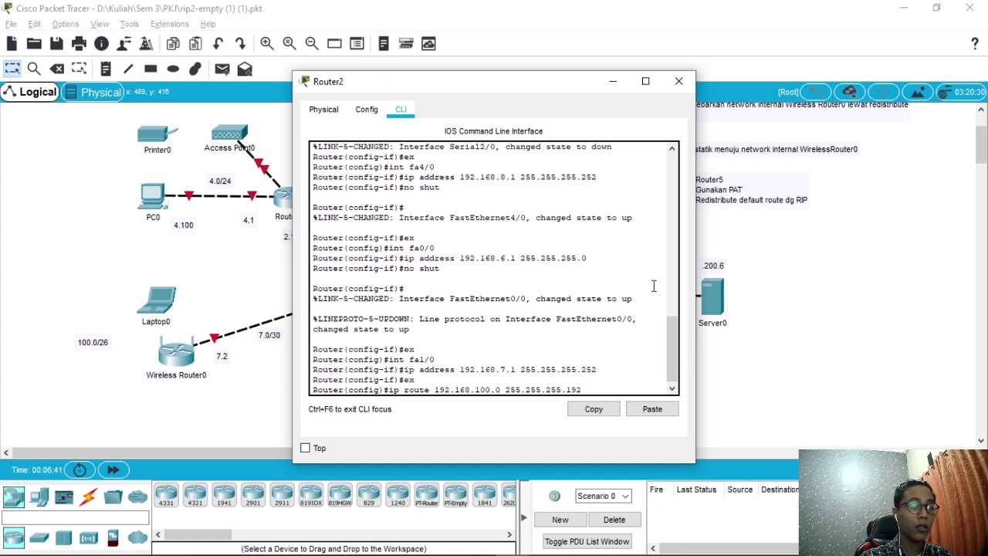
type(" 19")
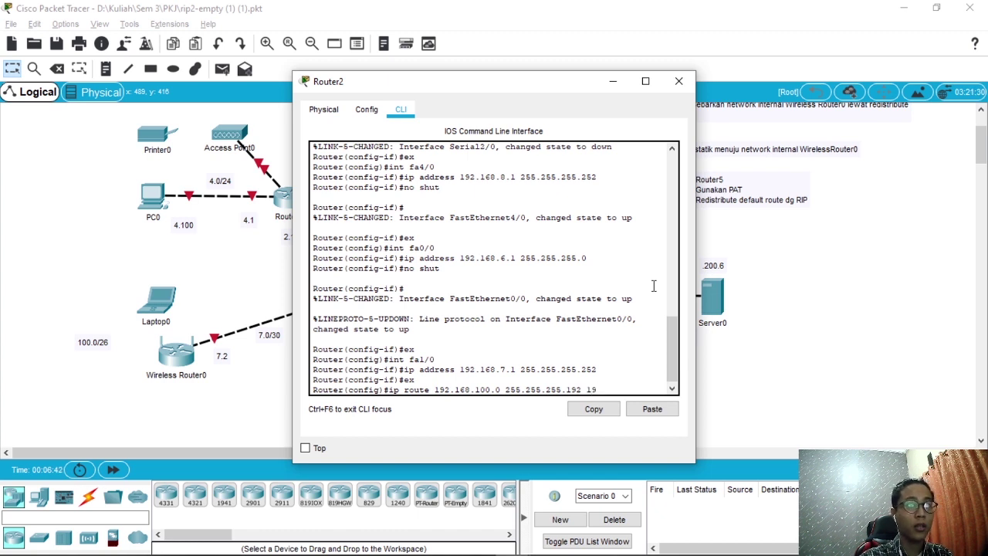
type("2.")
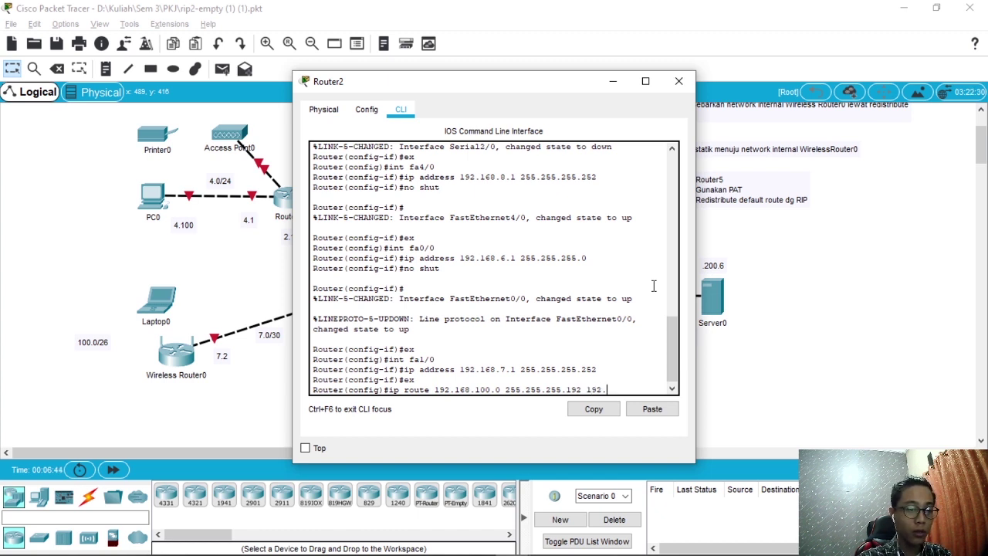
type("16")
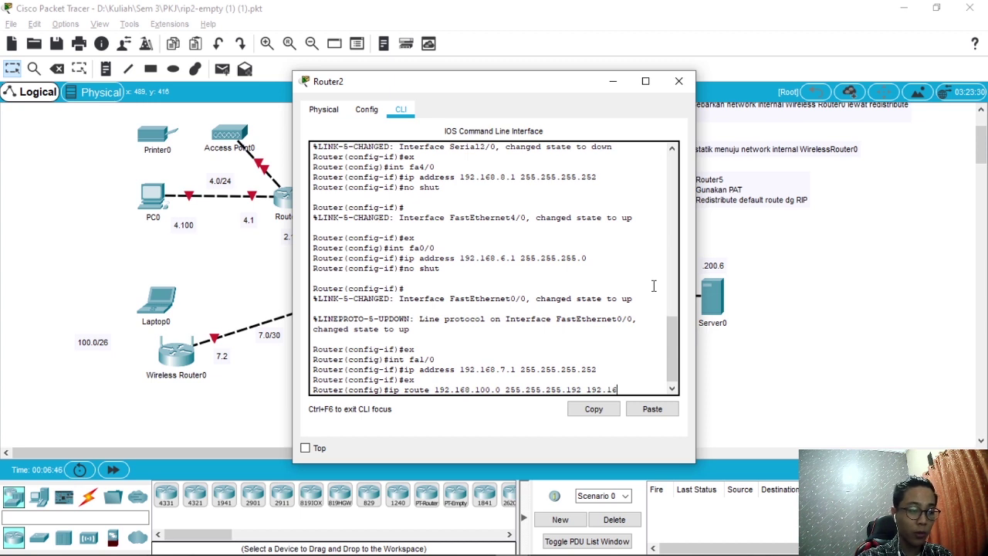
type("8.7.2")
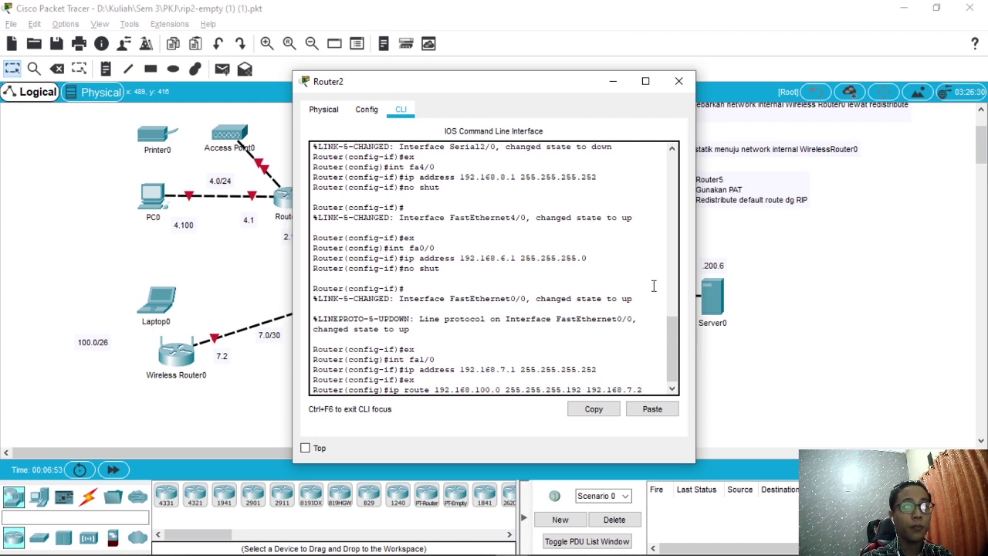
key("Return")
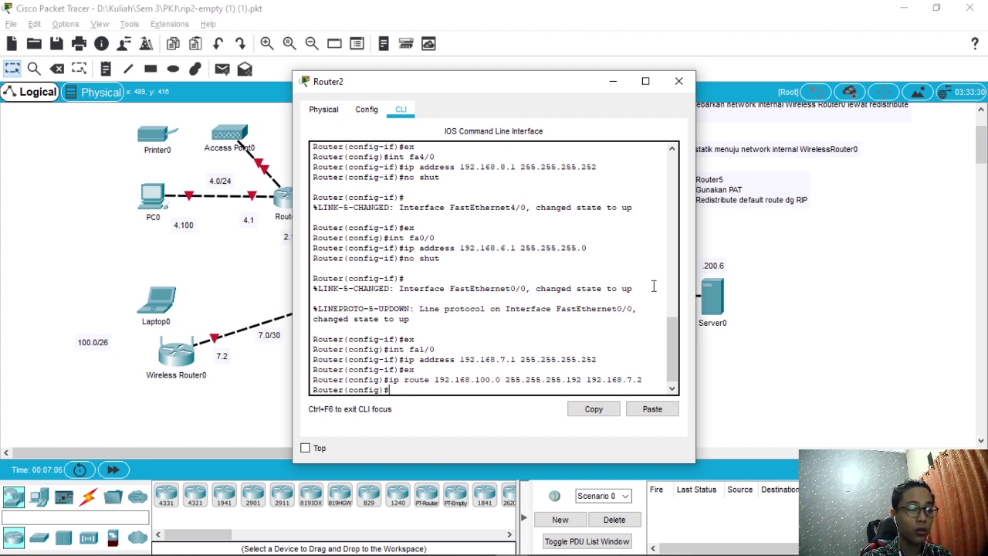
- Enter RIP routing configuration mode on Router2 with router rip
type("reouter")
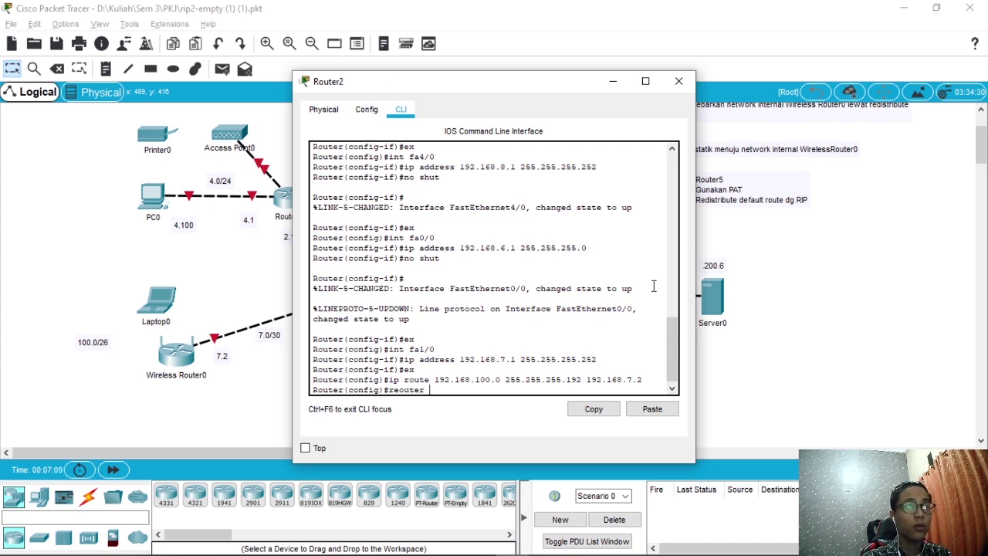
key("BackSpace")
key("BackSpace")
key("BackSpace")
key("BackSpace")
key("BackSpace")
key("BackSpace")
key("BackSpace")
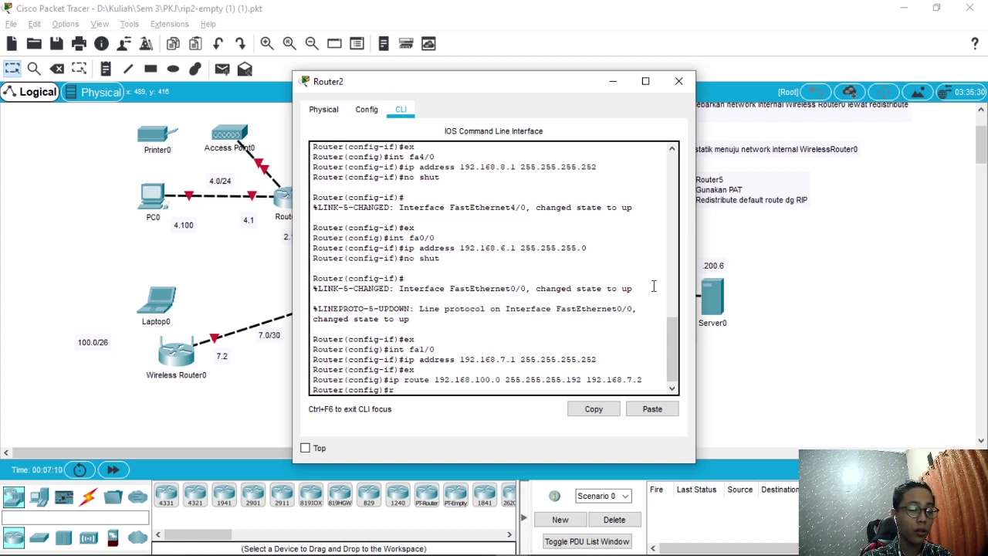
type("outer")
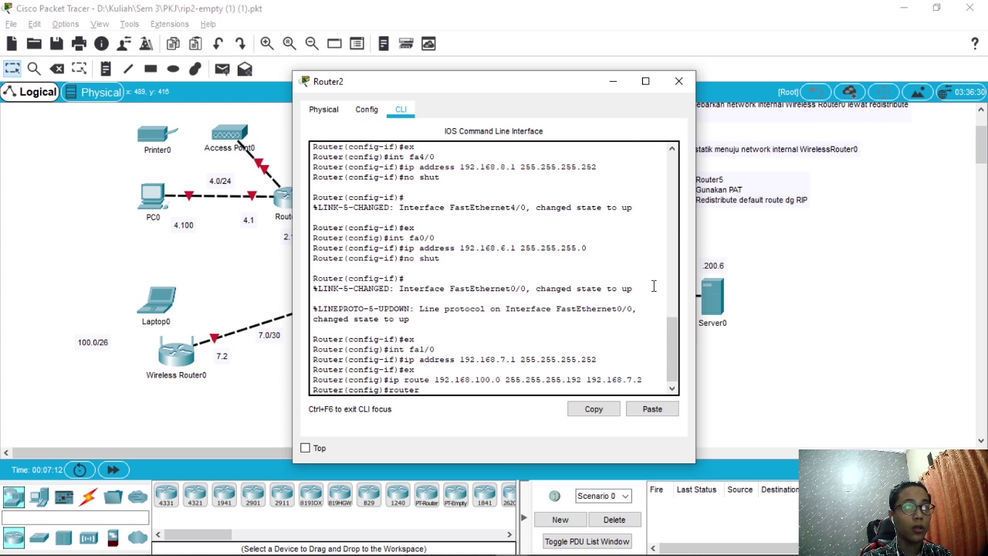
type(" rip")
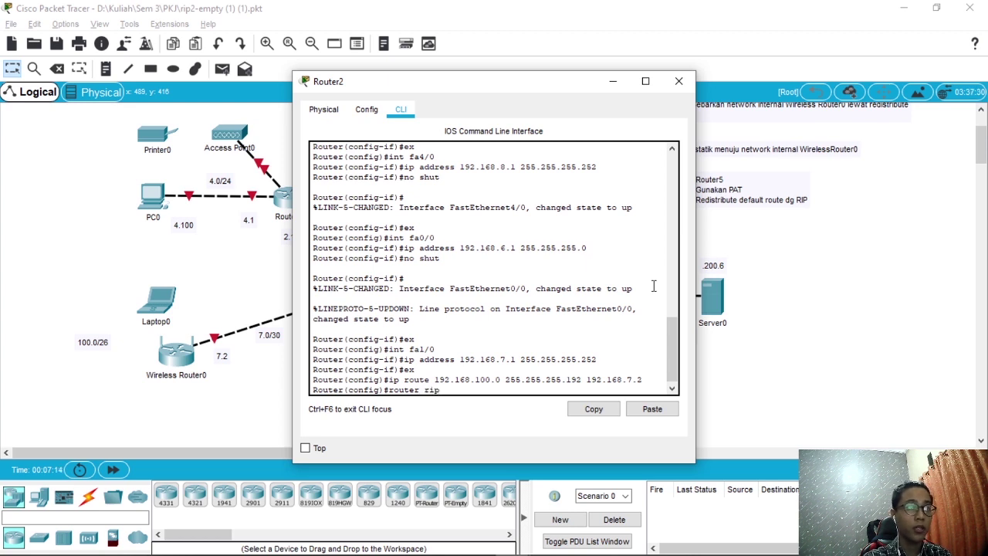
key("Return")
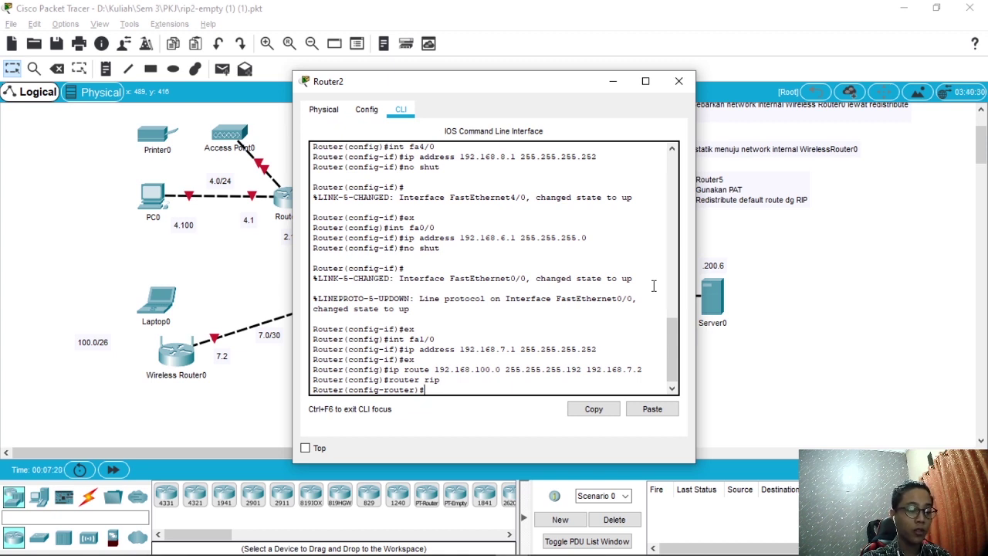
- Set Router2's RIP to version 2 and disable automatic route summarization with no auto-summary
type("version")
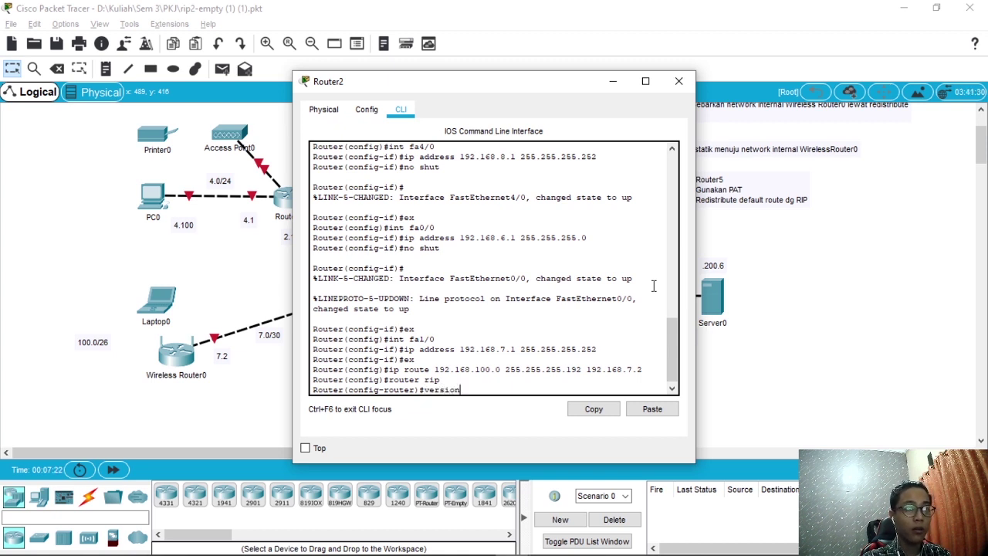
type(" 2")
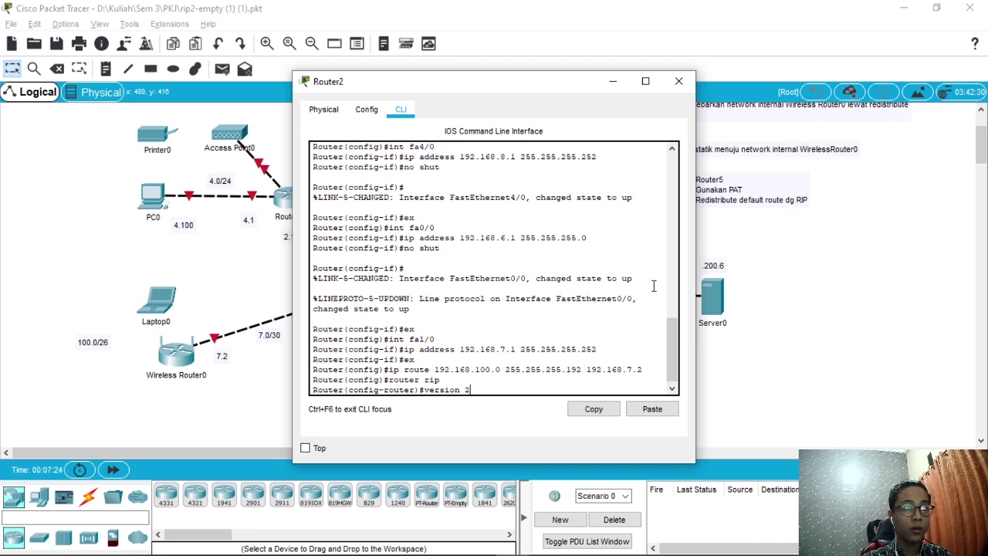
key("Return")
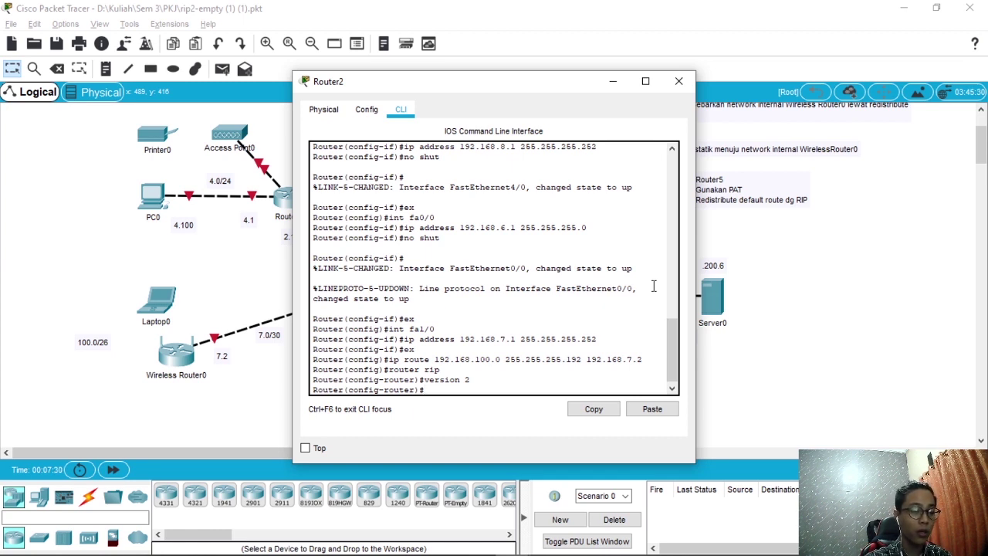
type("no aut")
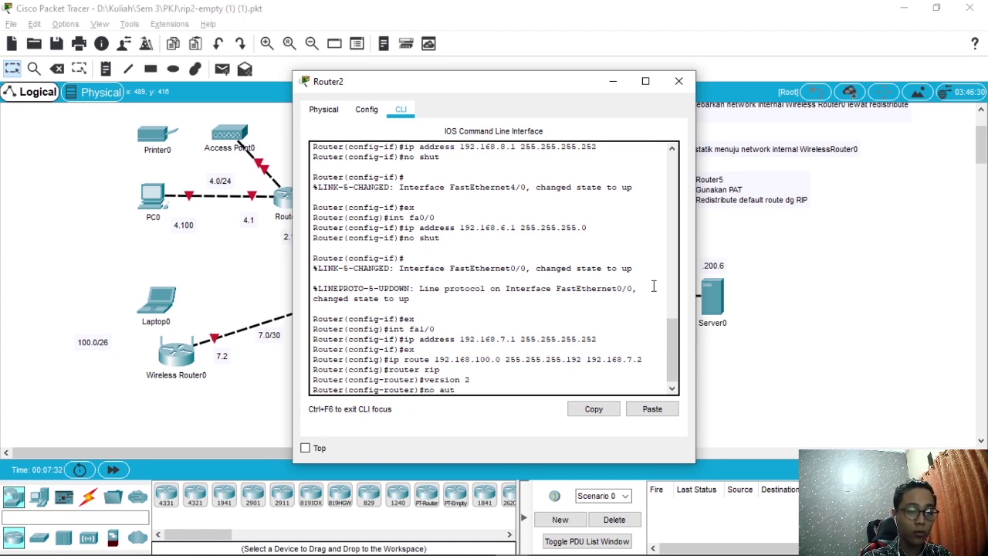
type("o-summar")
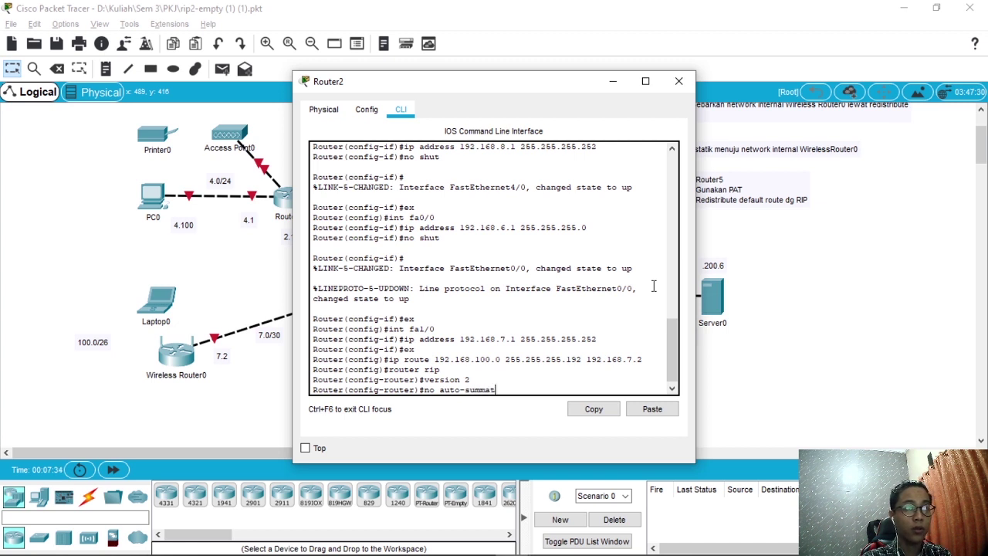
type("y")
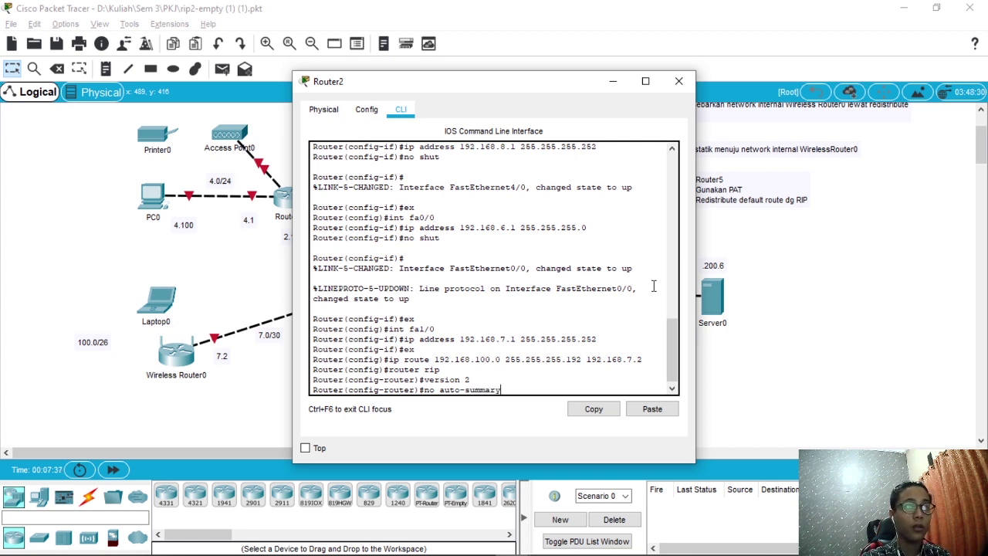
key("Return")
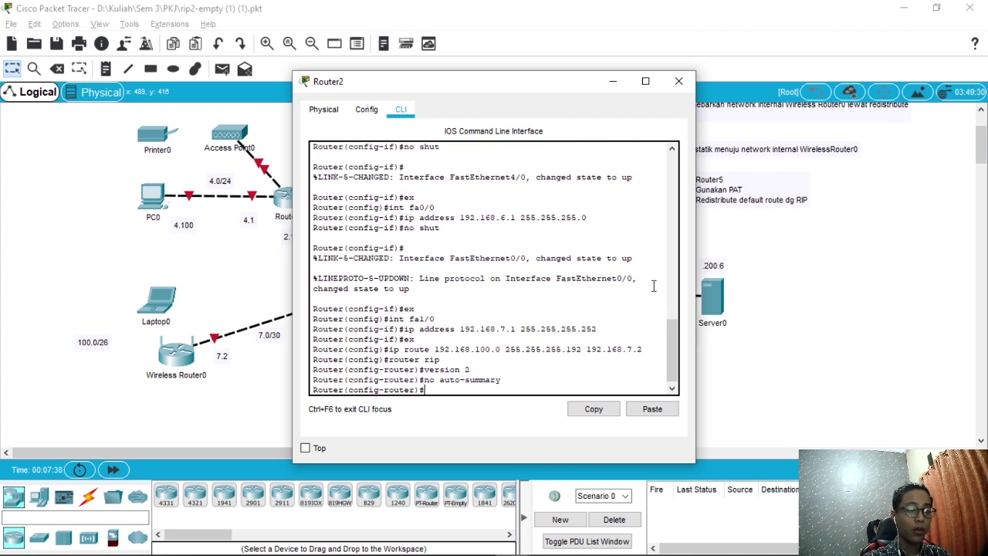
- Add network 192.168.3.0 to Router2's RIP configuration
type("net")
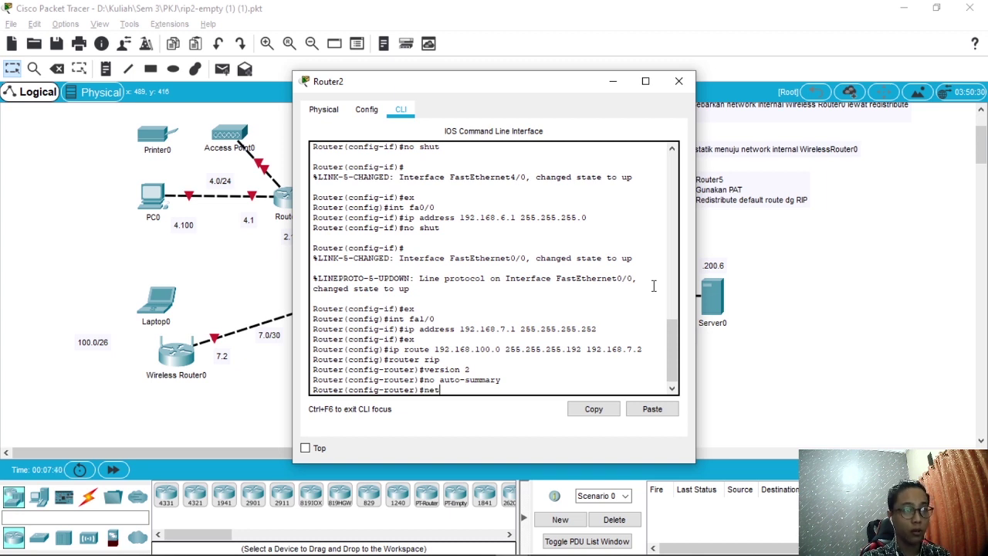
type("work")
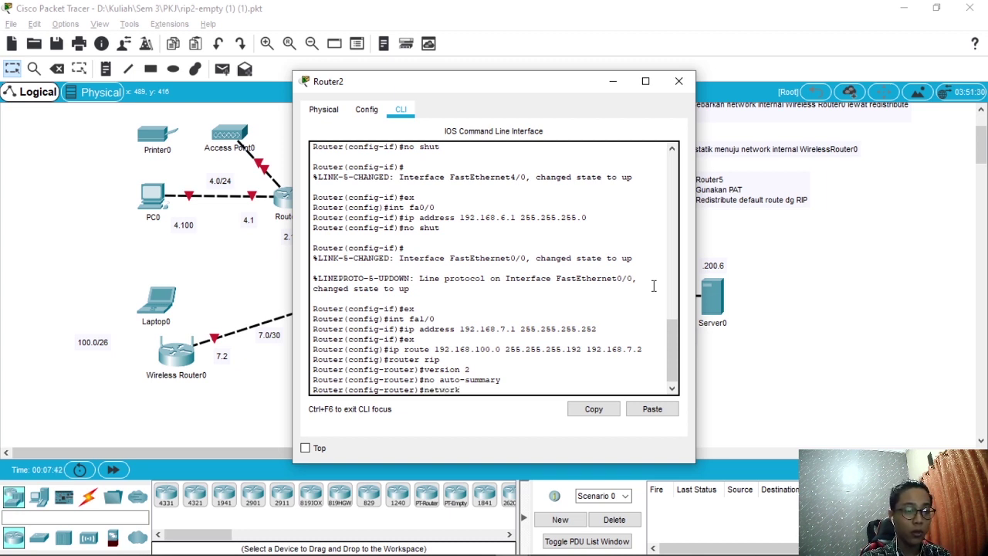
type(" 192.1")
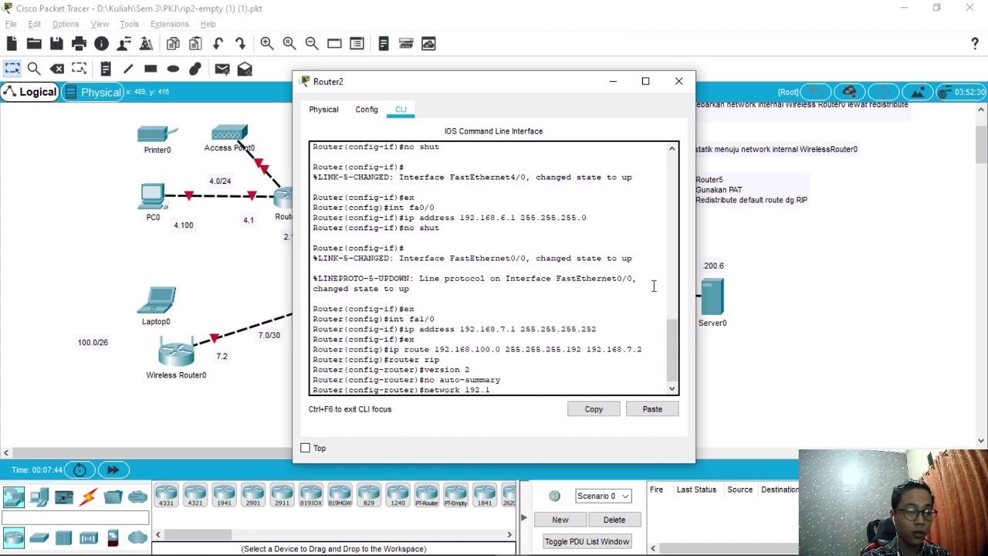
type("68.3.")
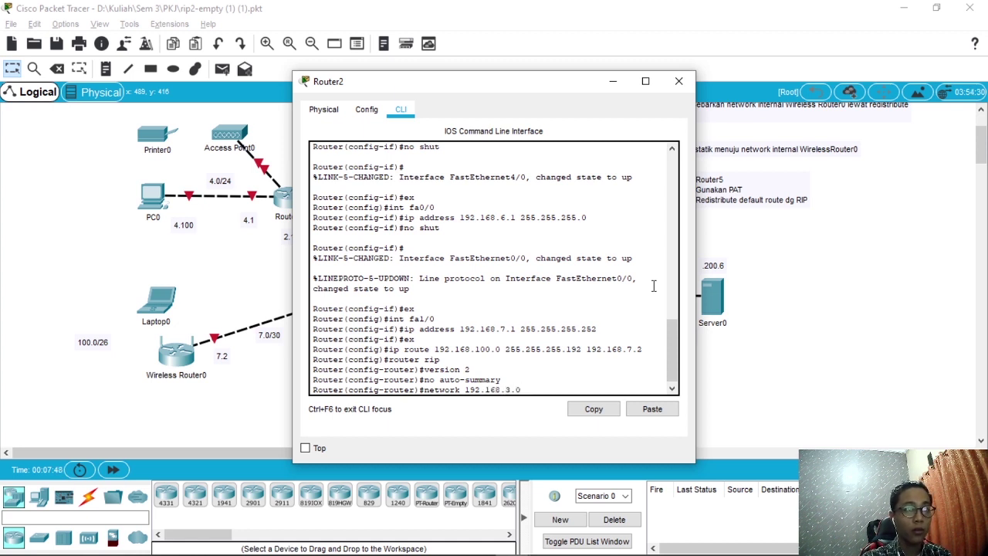
type("0")
key("Return")
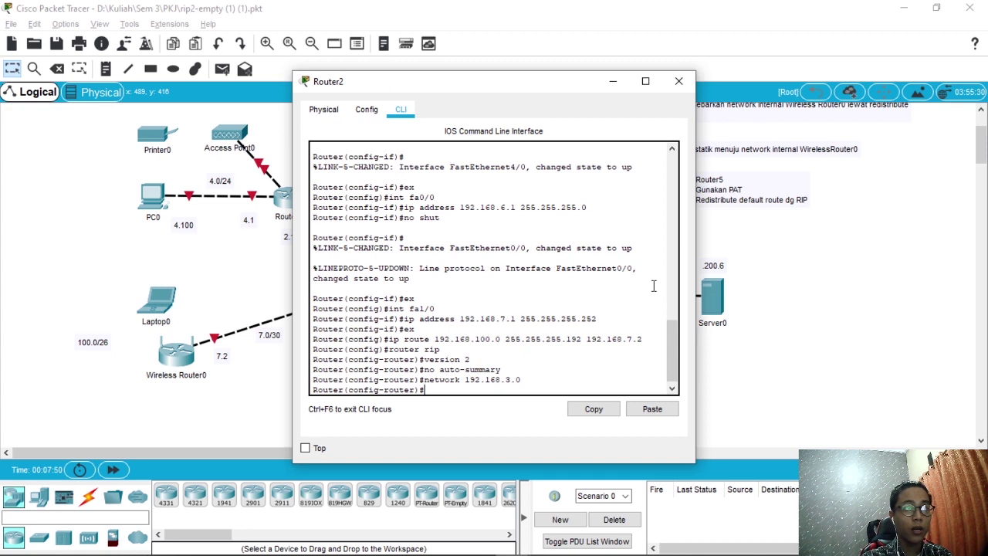
- Add network 192.168.8.0 to Router2's RIP configuration
key("Up")
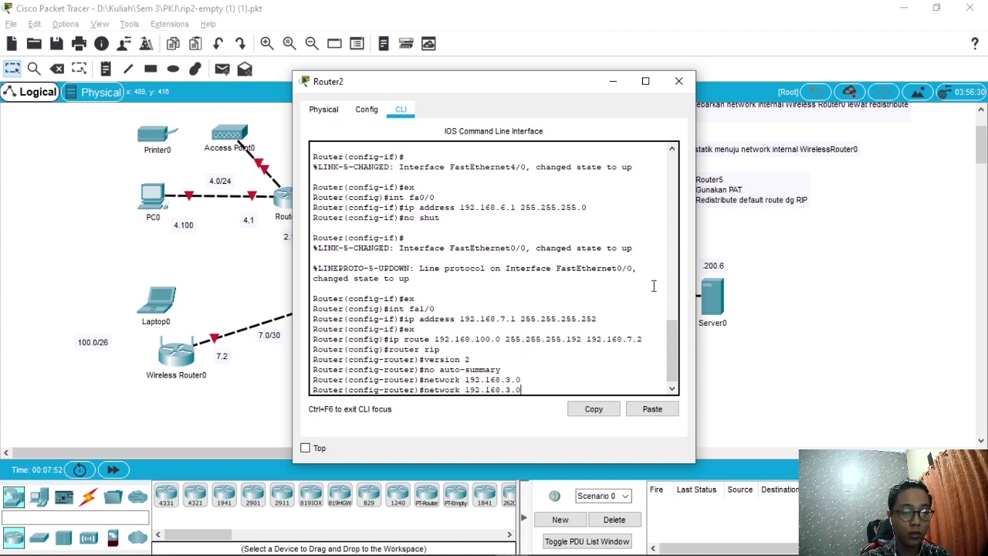
key("Left")
key("Left")
key("BackSpace")
type("8")
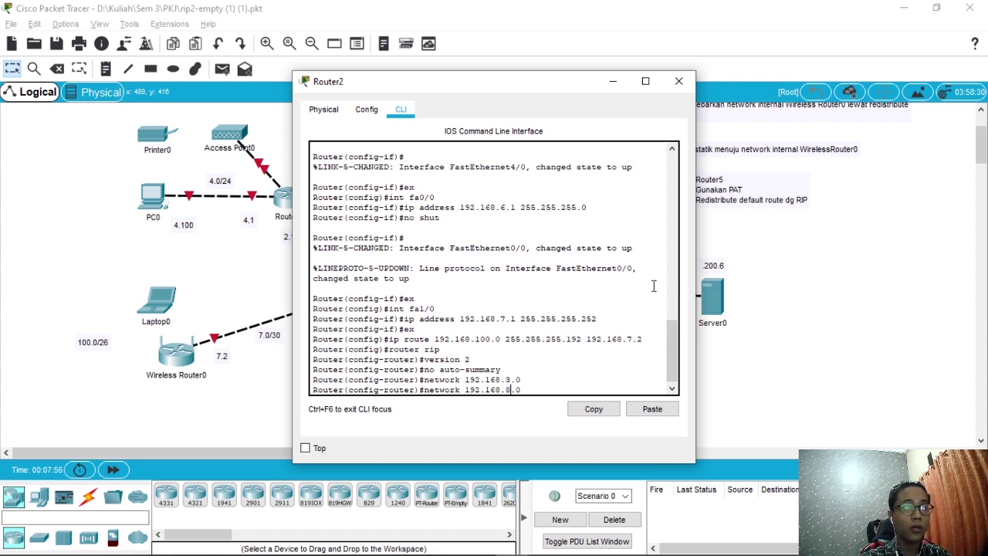
key("Right")
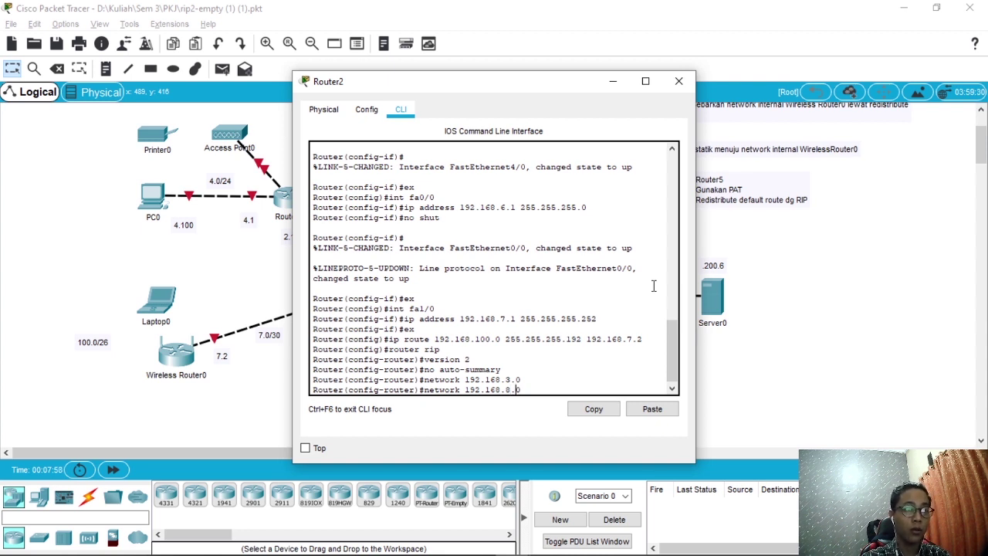
key("Right")
- Add network 192.168.6.0 to Router2's RIP configuration
key("Up")
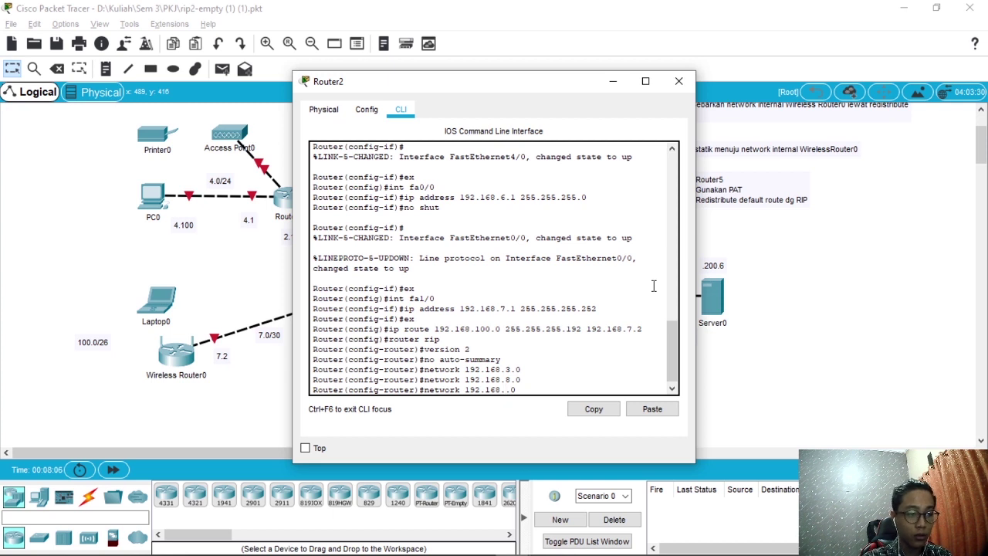
type("6")
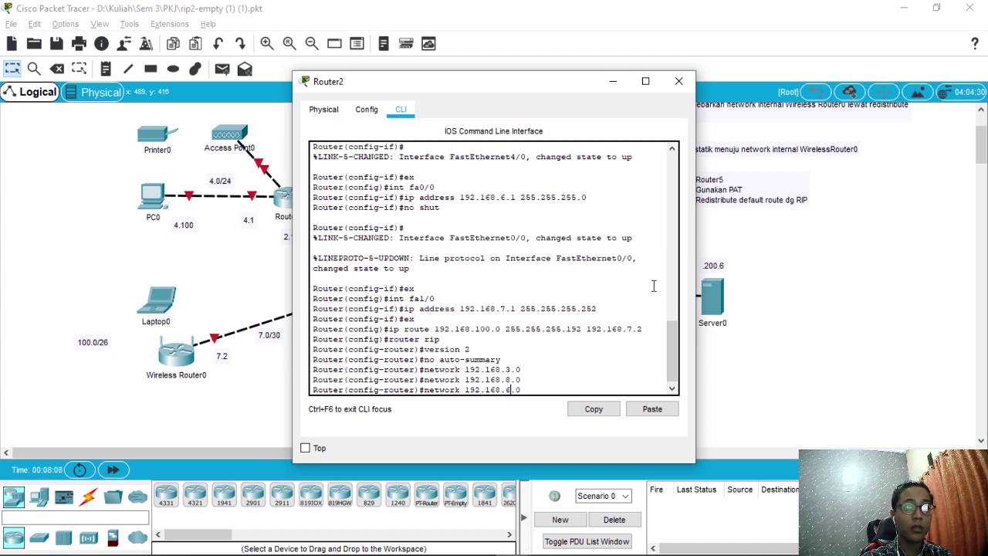
key("Return")
- Add network 192.168.7.0 to Router2's RIP configuration
key("Up")
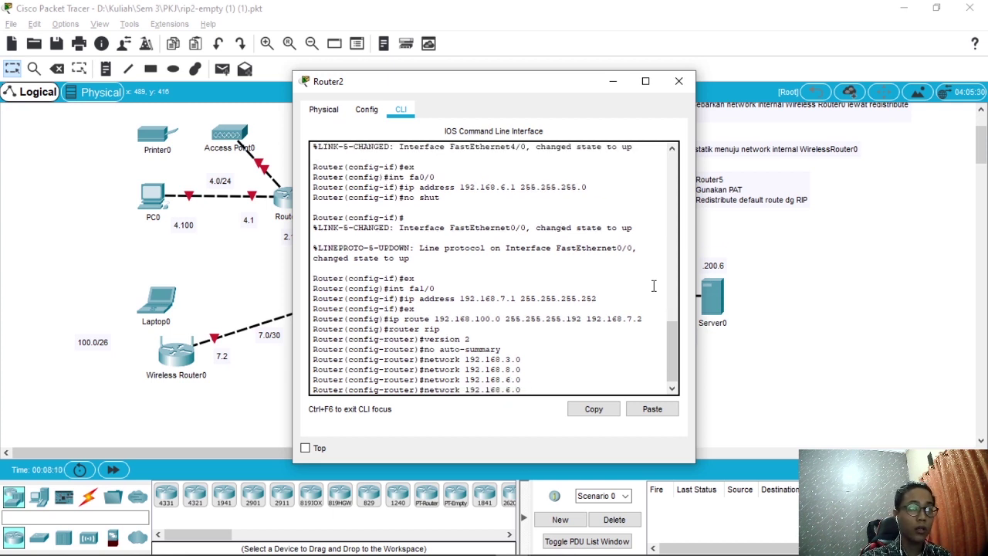
key("Left")
key("Left")
key("BackSpace")
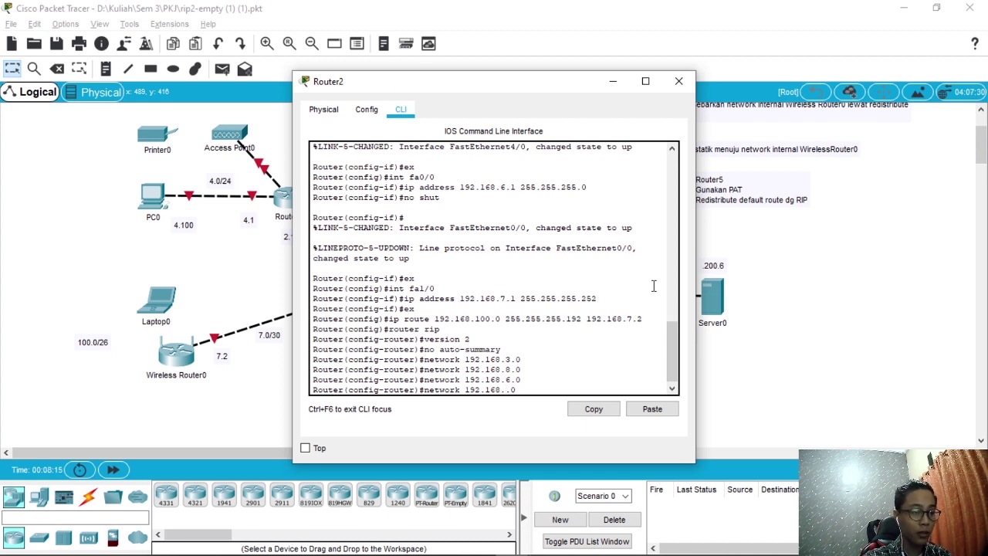
type("7")
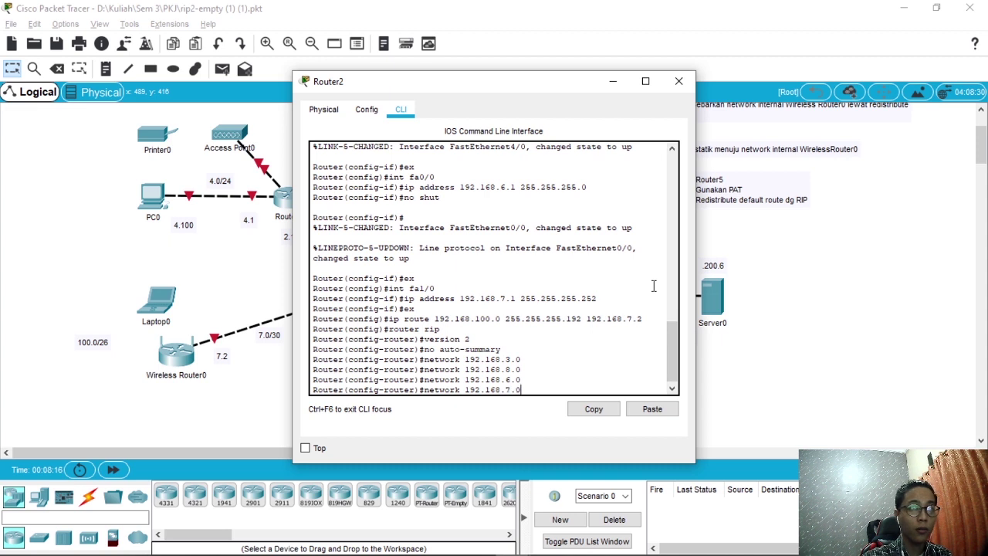
key("Return")
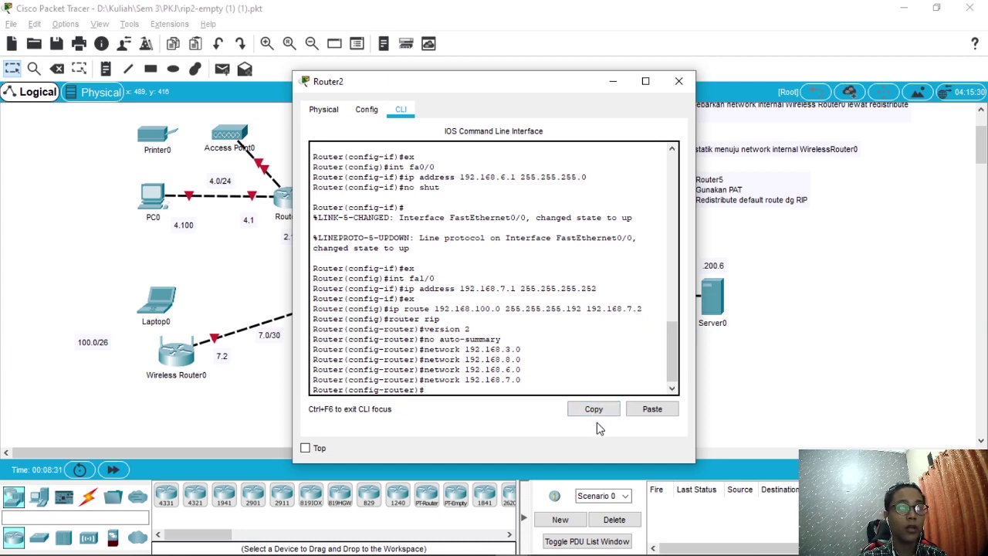
- Open Router0's command-line interface, enable privileged mode and enter global configuration mode with conf t
mouse_move(598, 554)
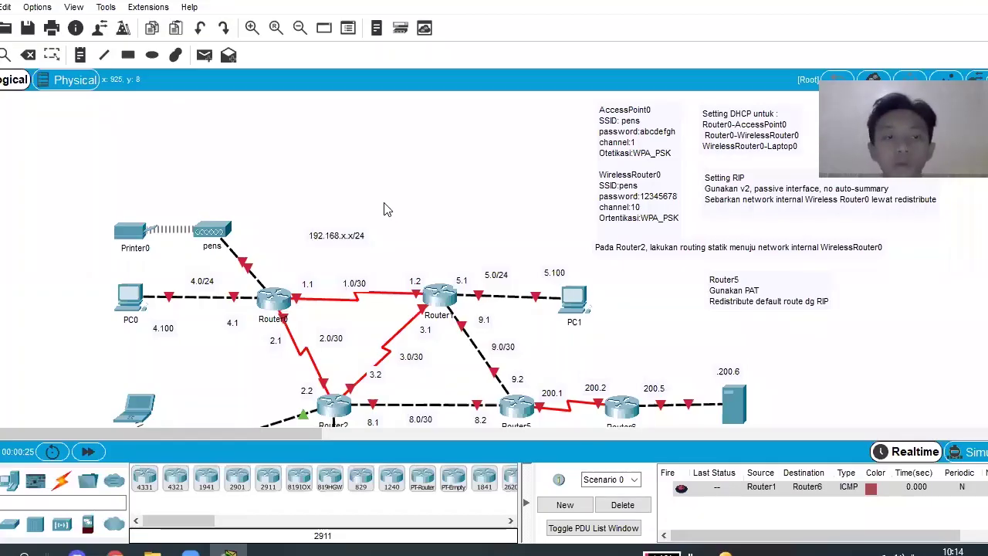
scroll(212, 39, "down", 3)
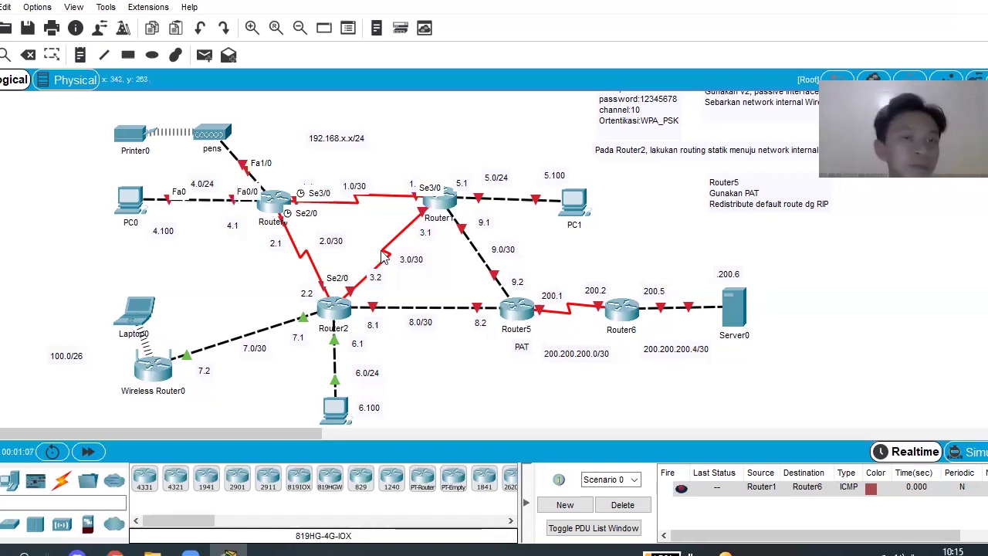
left_click(275, 207)
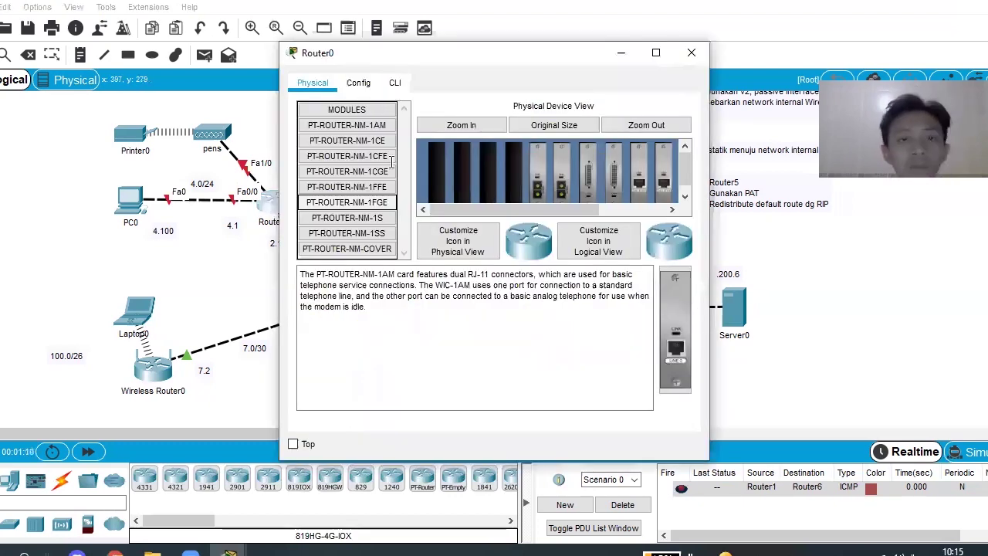
left_click(395, 83)
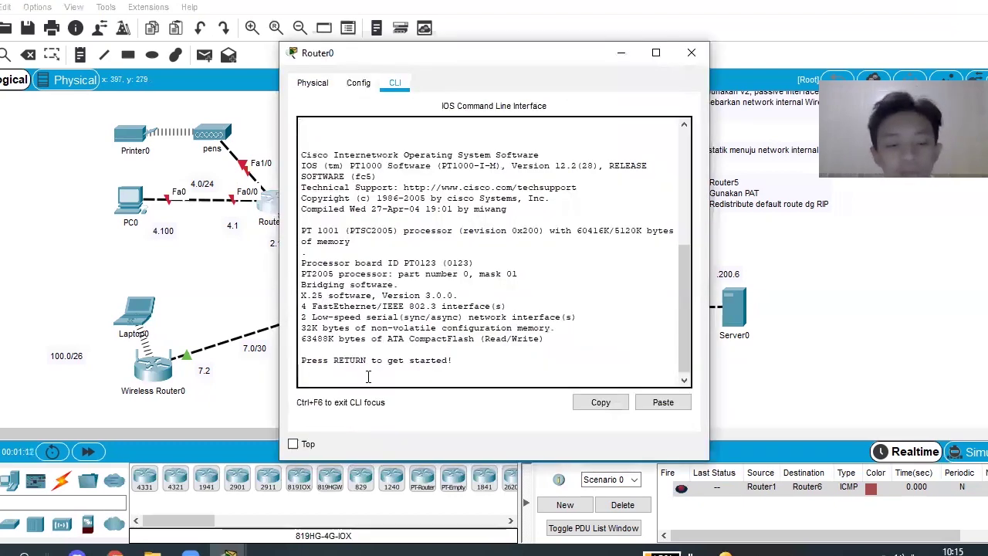
key("Return")
type("ena")
key("Return")
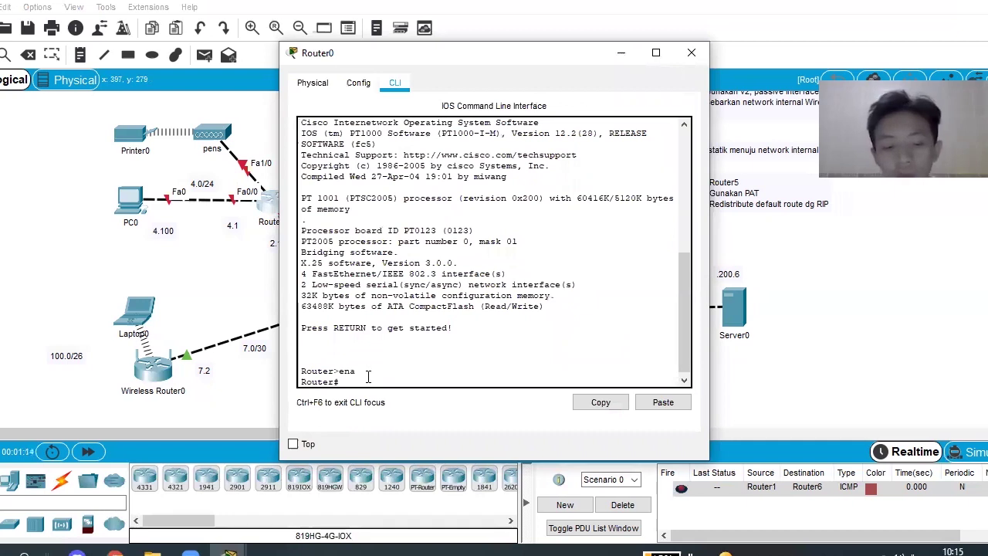
type("conf ")
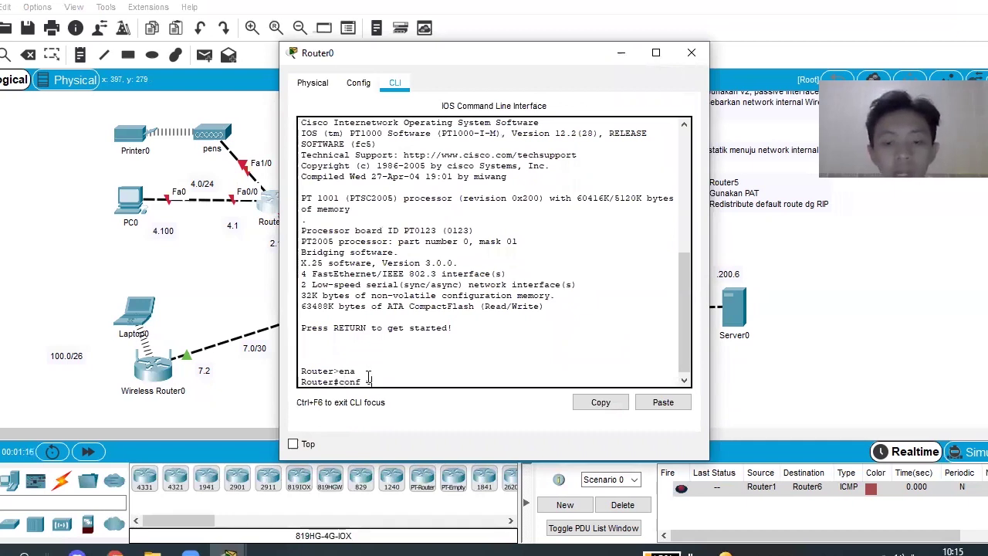
type("t")
key("Return")
- Enter interface configuration mode for Router0's serial 3/0
type("int")
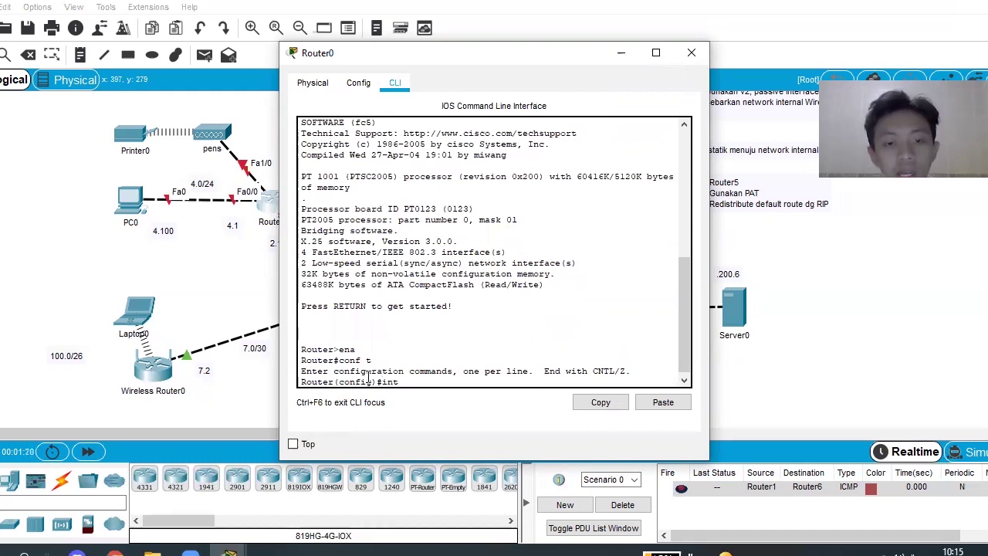
key("Tab")
type("se")
type("r")
key("Tab")
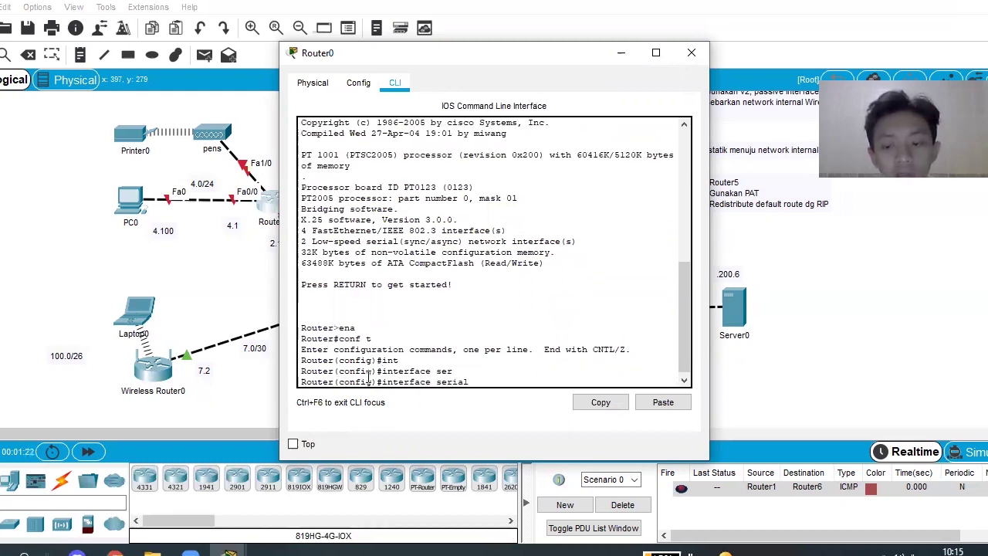
type("3/0")
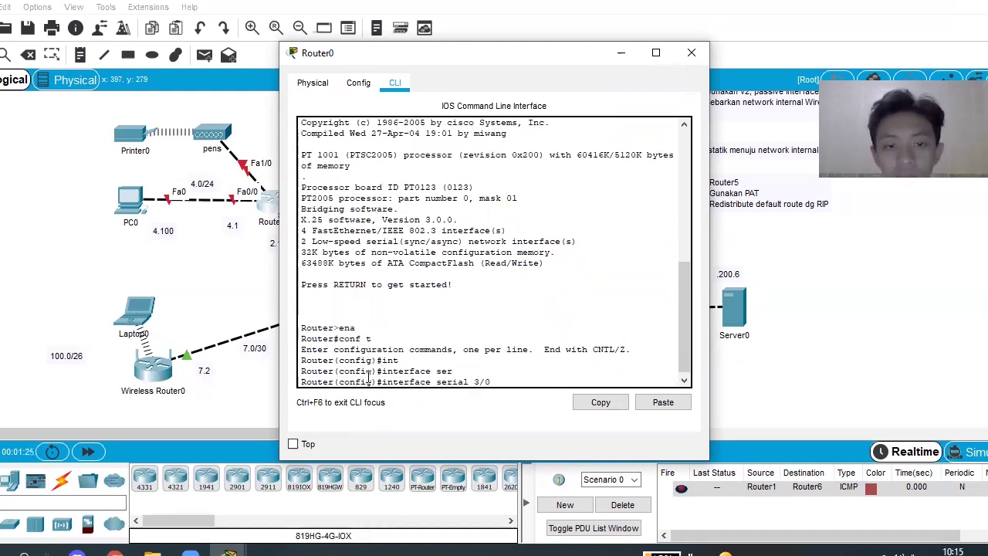
key("Return")
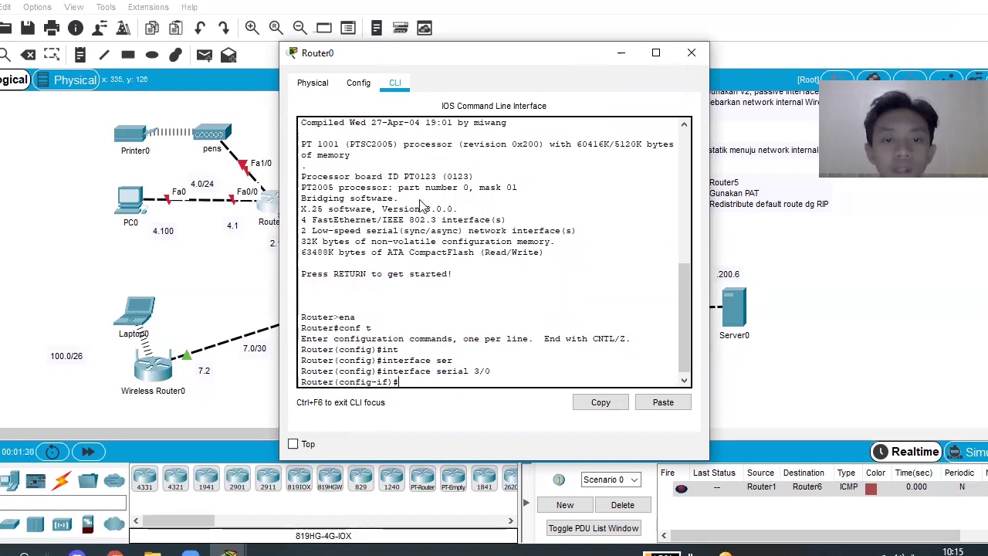
- Assign IP address 192.168.1.1 with mask 255.255.255.252 to serial 3/0 and enable the interface with no shut
left_click_drag(420, 52, 616, 42)
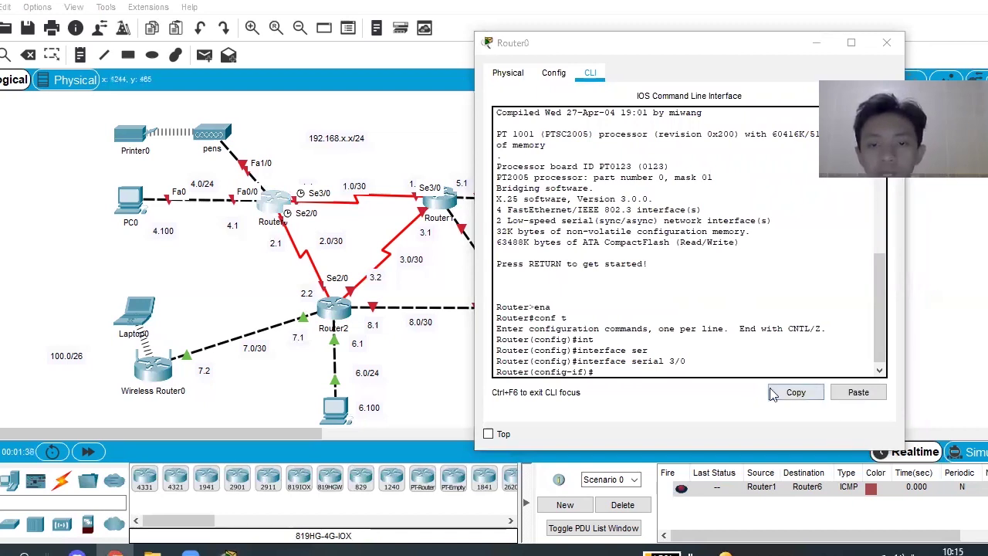
left_click(849, 394)
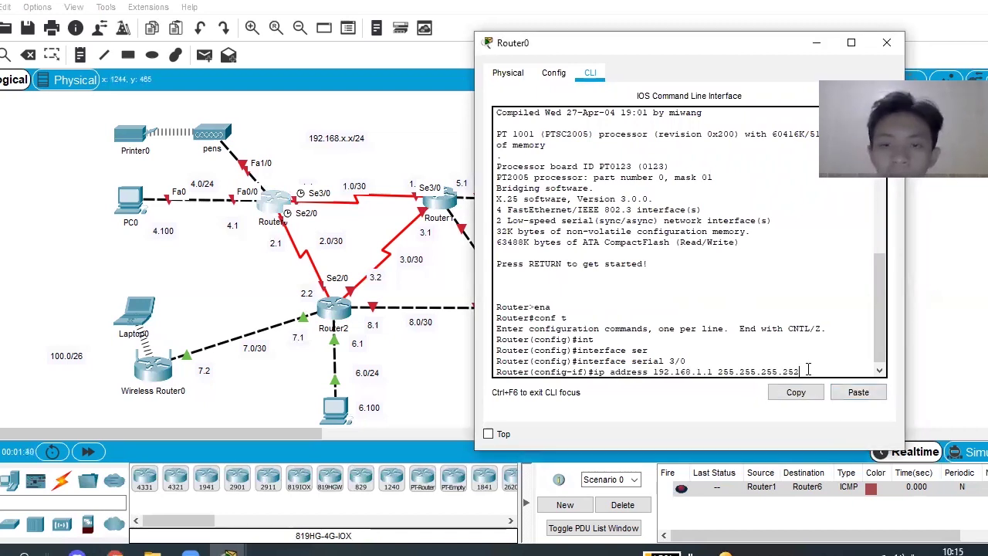
key("Return")
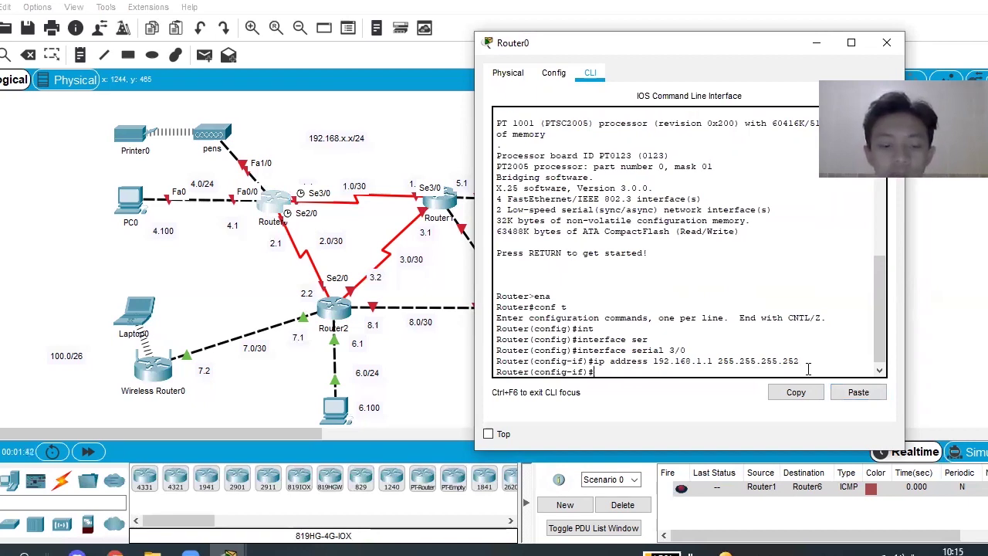
type("nos")
key("BackSpace")
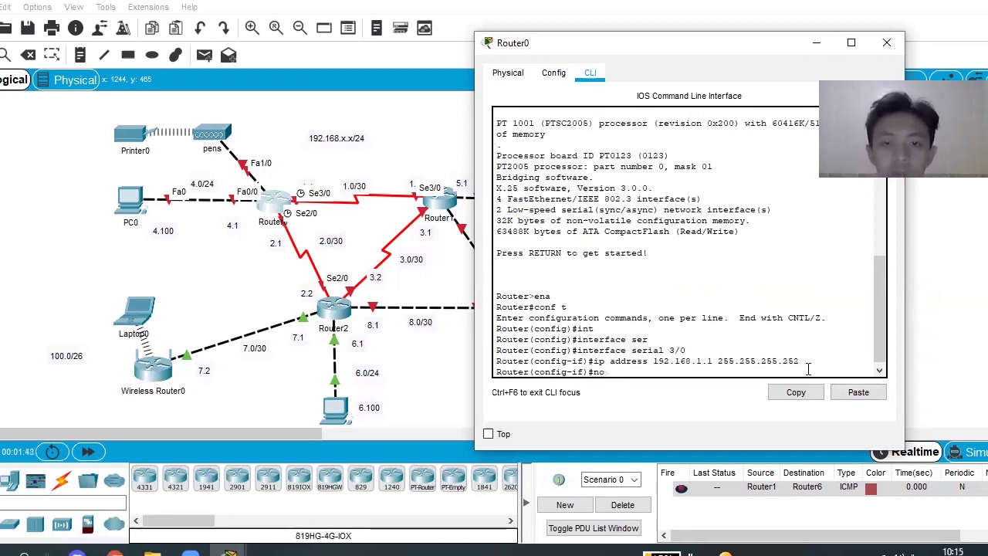
type("shut")
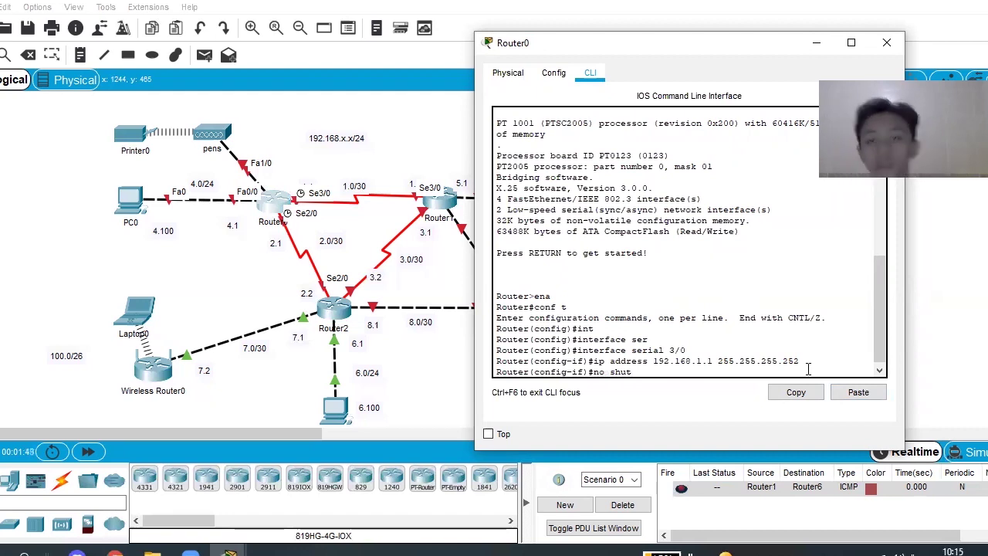
key("Return")
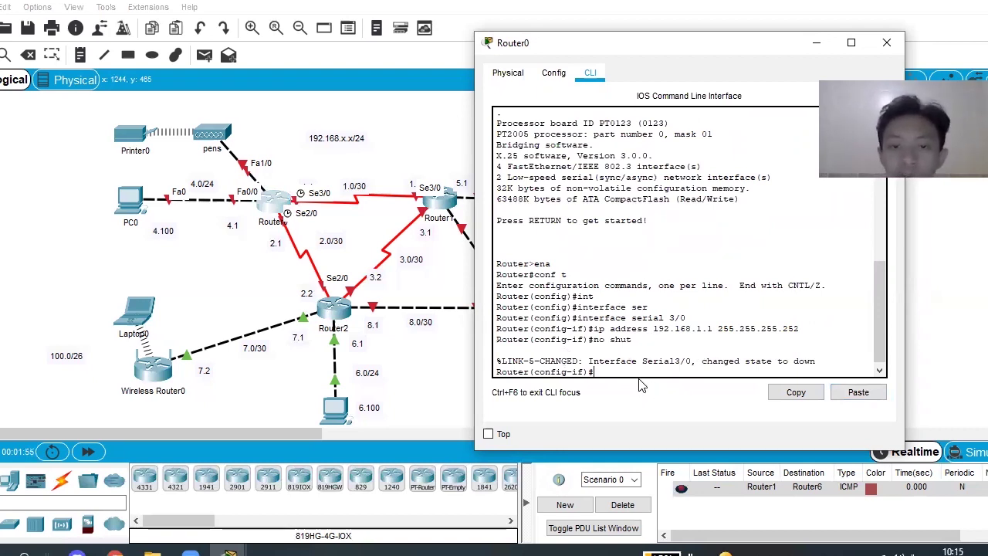
- Switch Router0's interface configuration to serial 2/0
type("interface serial 3/0")
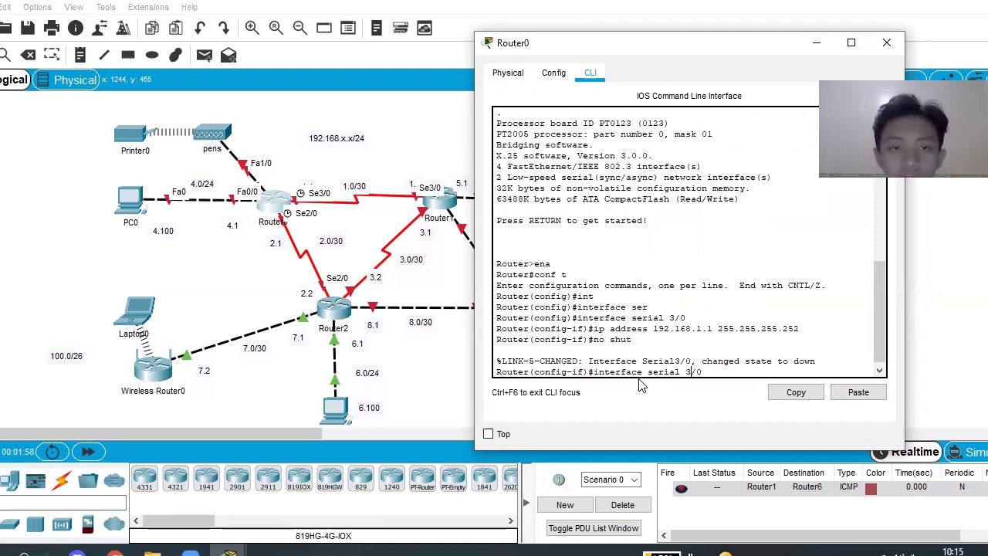
key("BackSpace")
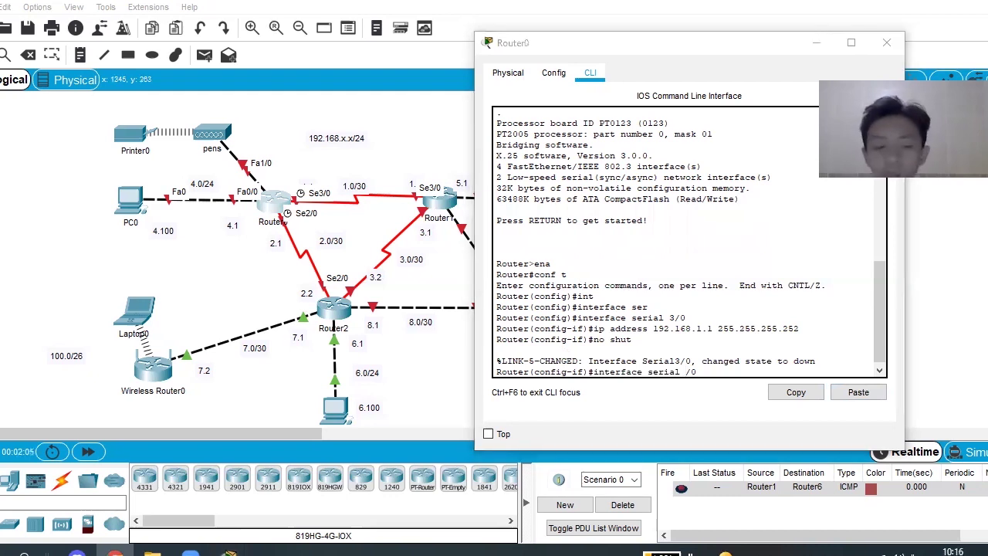
left_click(710, 366)
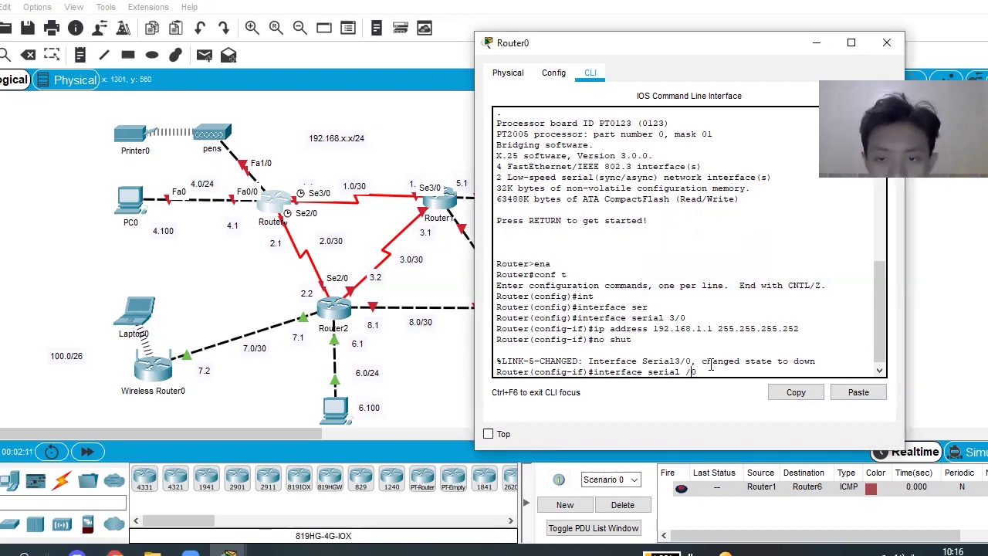
type("2")
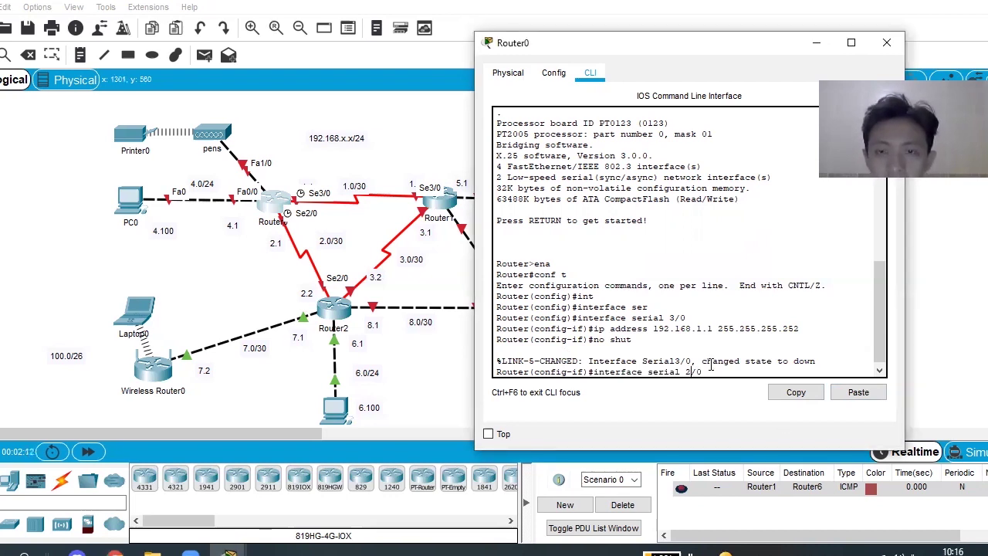
key("Return")
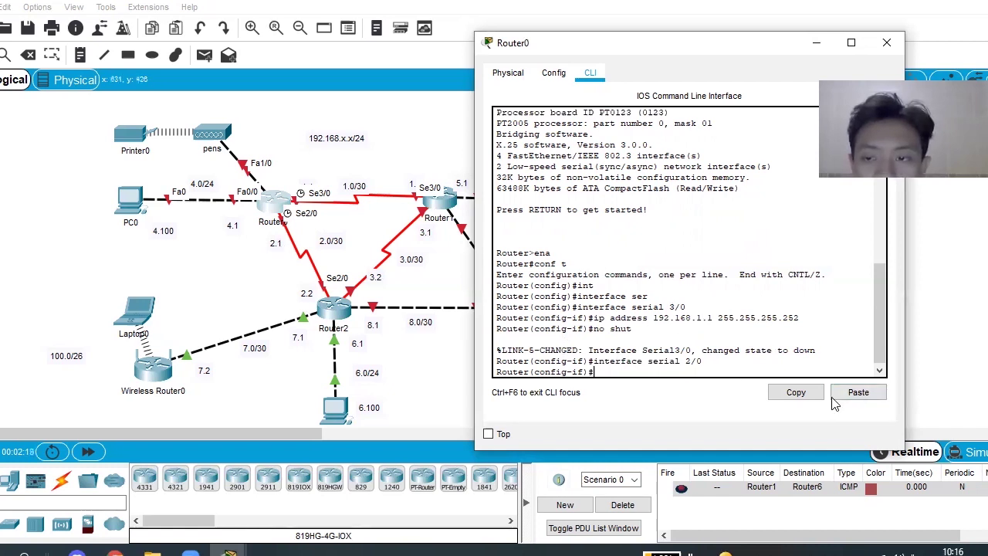
- Assign IP address 192.168.2.1 with mask 255.255.255.252 to serial 2/0, removing any duplicated command text before submitting
type("ip address 192.168.2.1 255.255.255.252ip address 192.168.2.1 255.255.255.252")
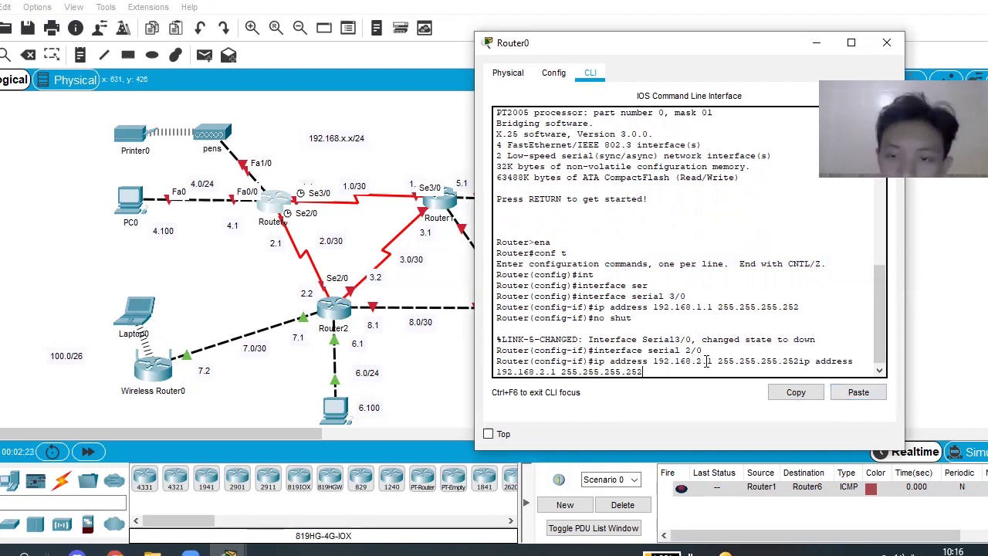
key("BackSpace")
key("BackSpace")
key("BackSpace")
key("BackSpace")
key("BackSpace")
key("BackSpace")
key("BackSpace")
key("BackSpace")
key("BackSpace")
key("BackSpace")
key("BackSpace")
key("BackSpace")
key("BackSpace")
key("BackSpace")
key("BackSpace")
key("BackSpace")
key("BackSpace")
key("BackSpace")
key("BackSpace")
key("BackSpace")
key("BackSpace")
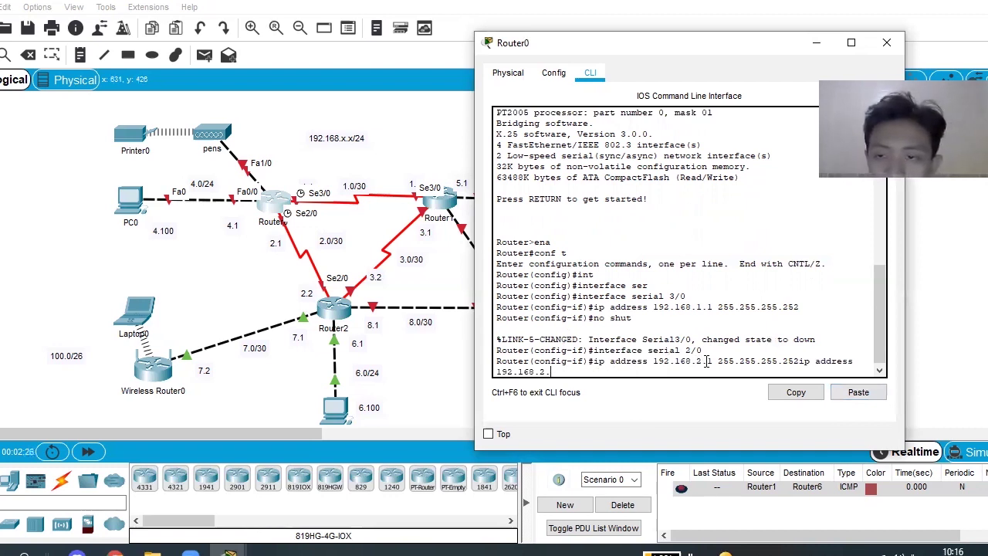
key("BackSpace")
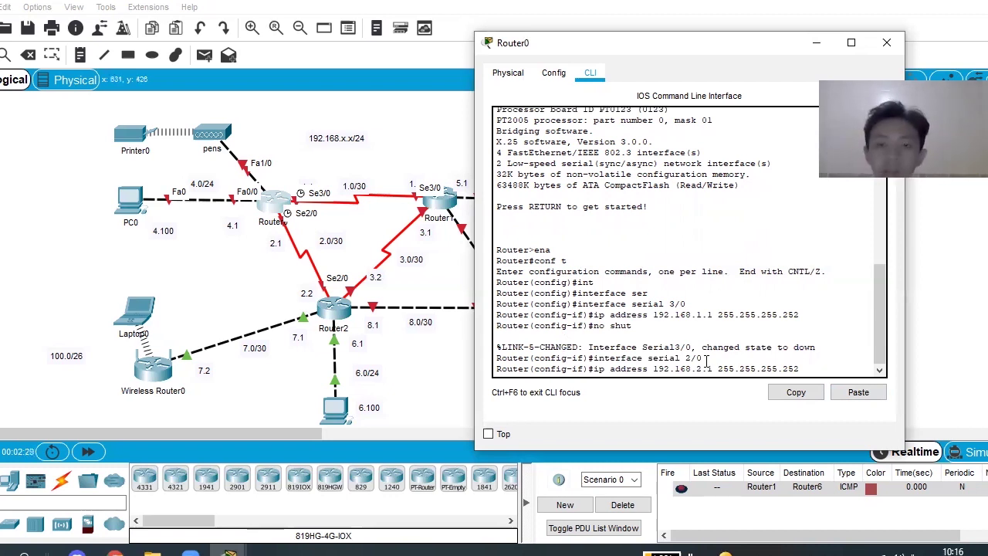
key("Return")
- Enable the serial 2/0 interface with no shut and return to a clean prompt
type("n")
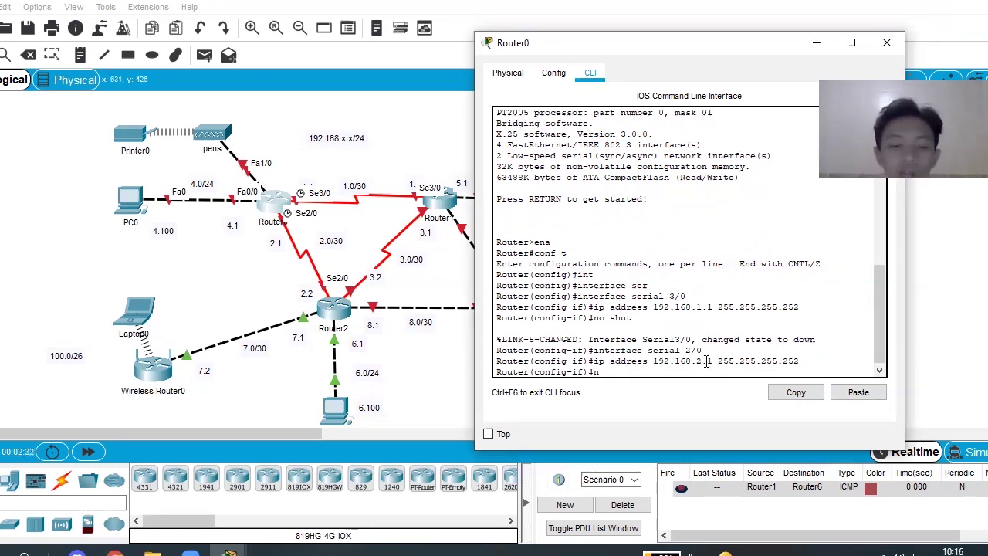
type("o shu")
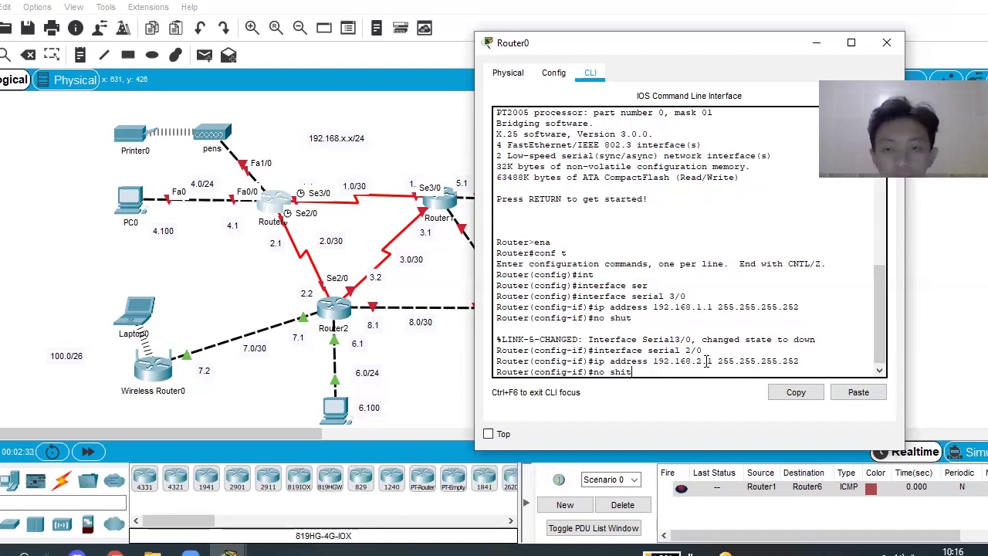
type("t")
key("Return")
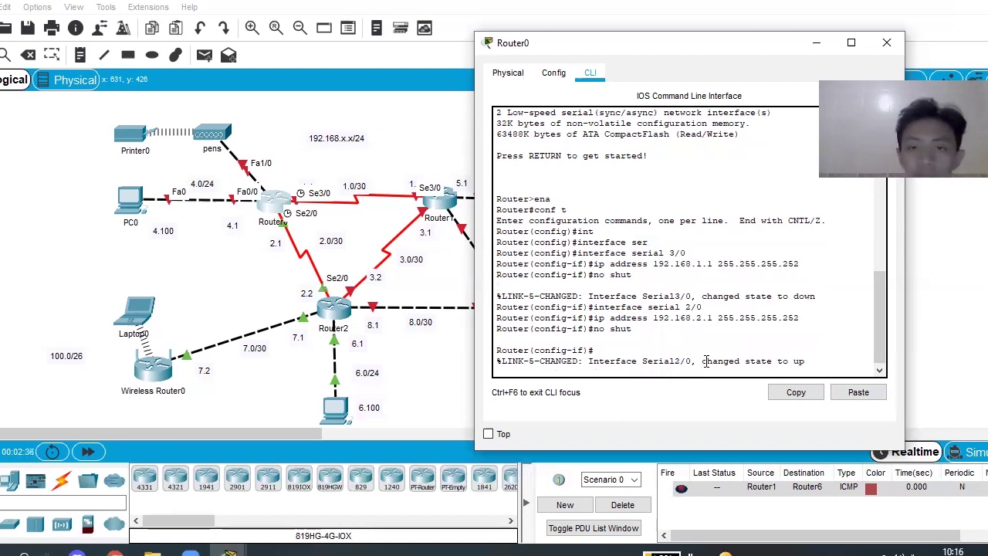
key("Return")
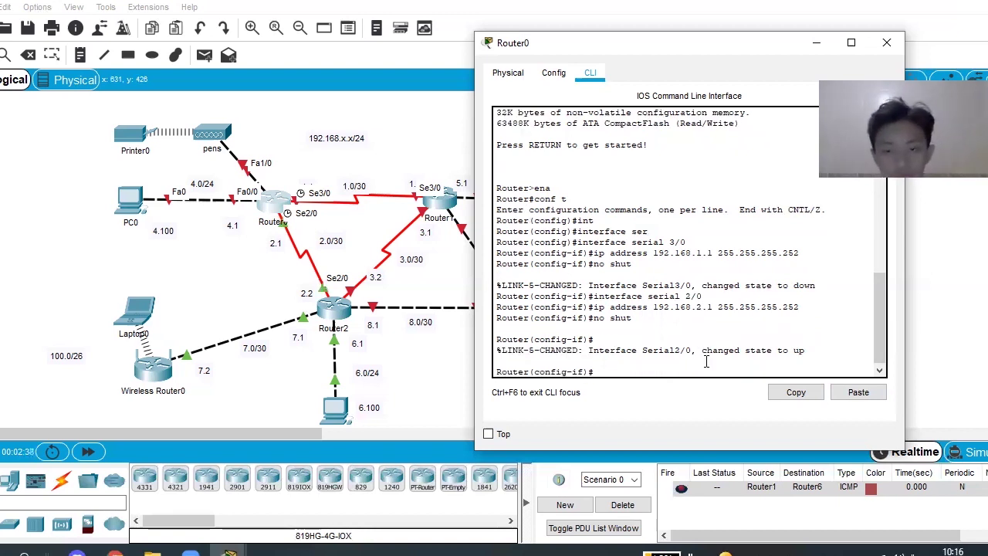
- Reuse the earlier interface command to switch Router0's interface configuration to fa1/0
key("Up")
key("Up")
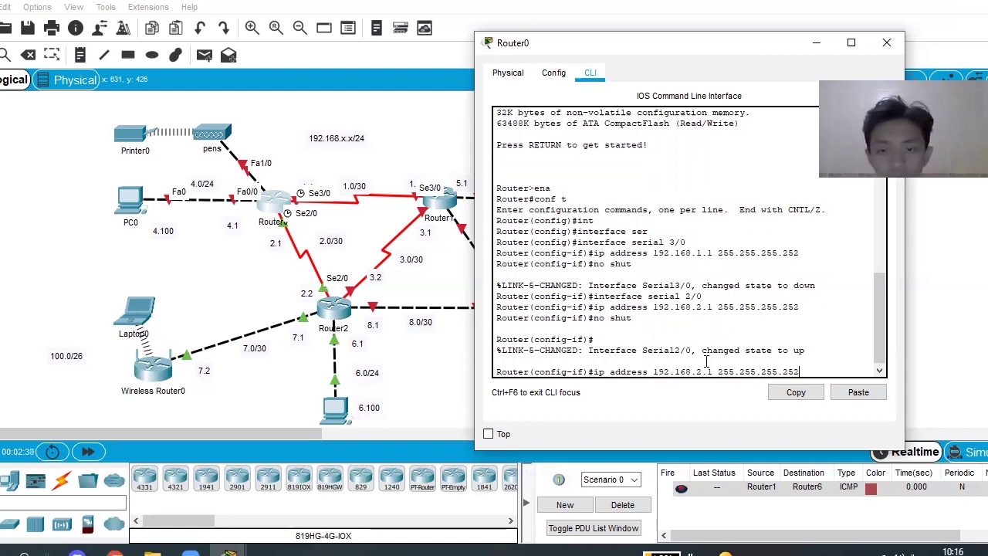
key("Up")
key("Left")
key("Left")
key("BackSpace")
key("BackSpace")
key("BackSpace")
key("BackSpace")
key("BackSpace")
key("BackSpace")
key("BackSpace")
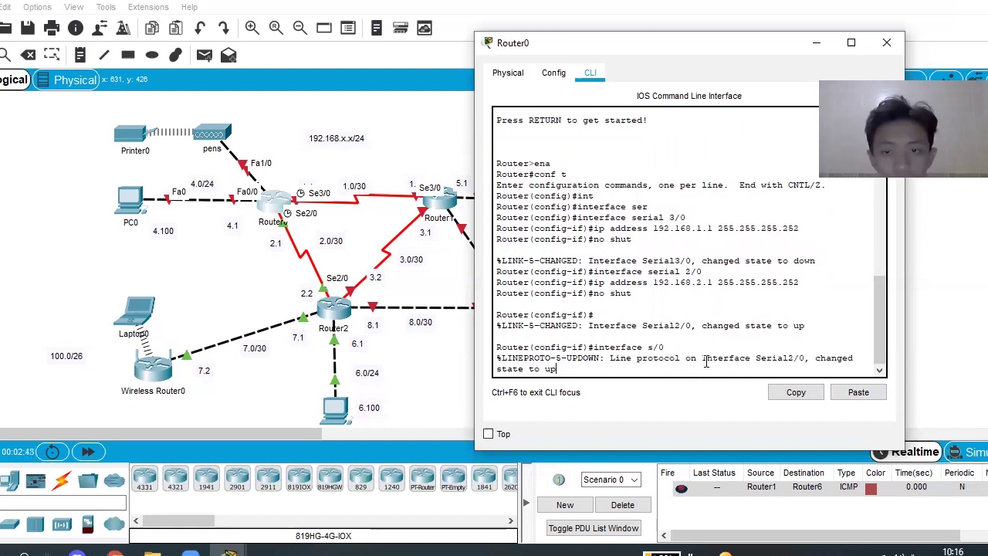
type("f")
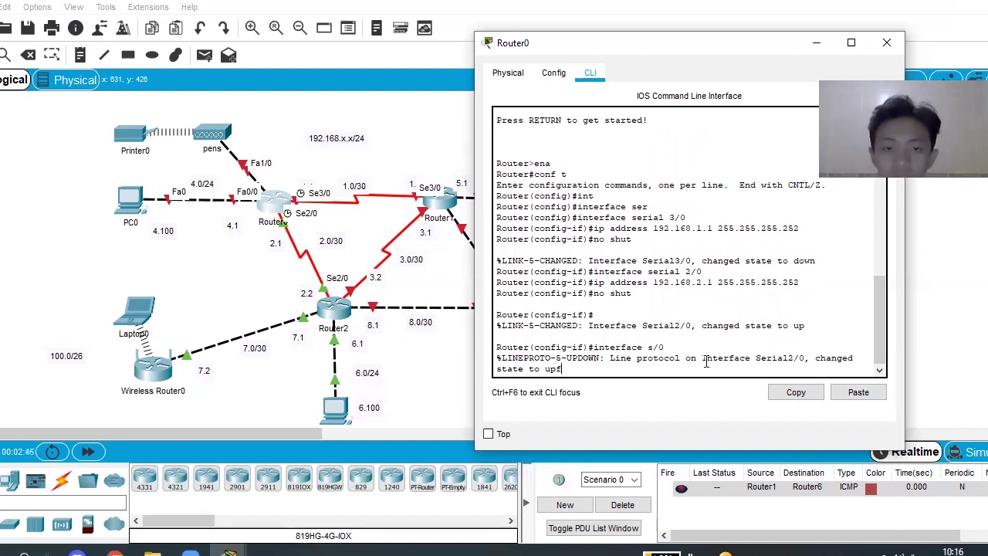
key("Return")
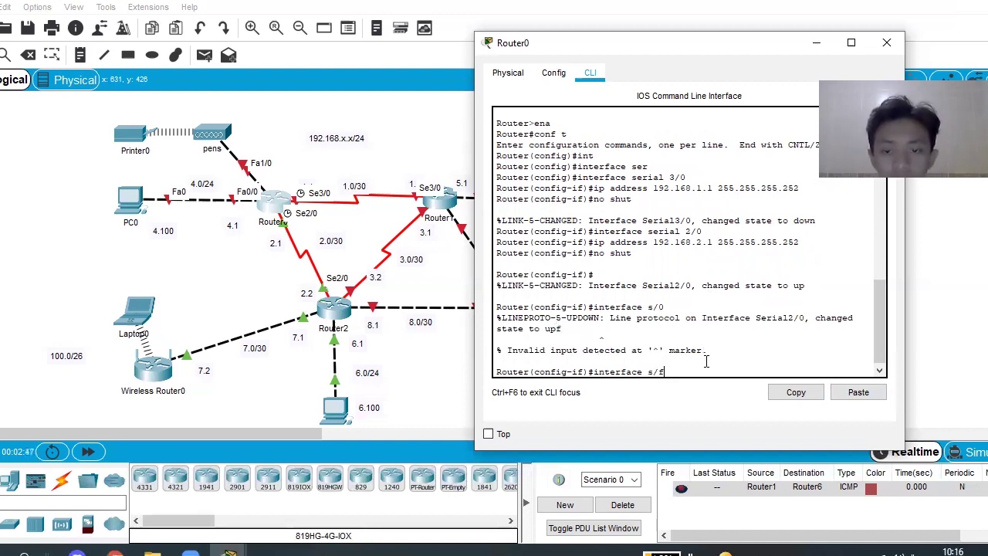
key("BackSpace")
key("BackSpace")
key("BackSpace")
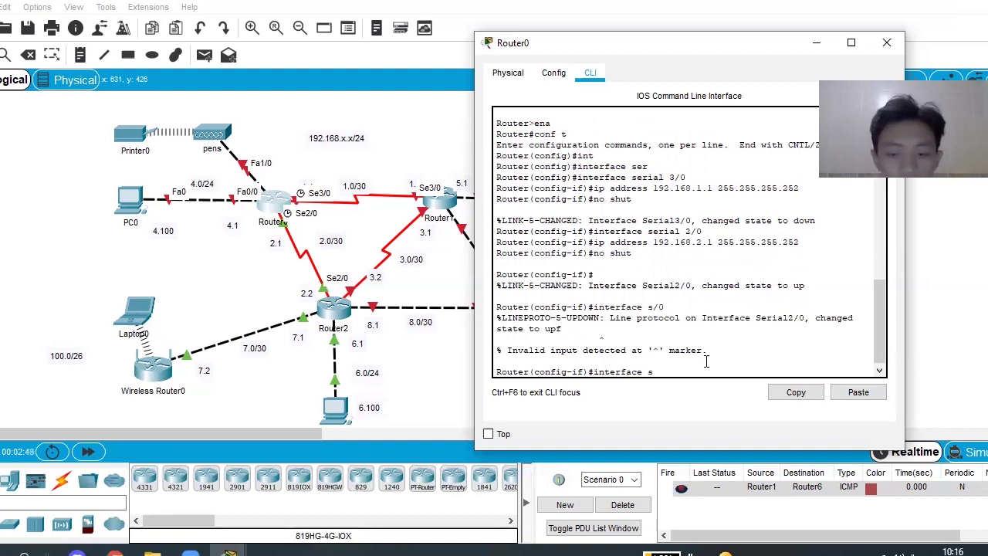
type("fa1/")
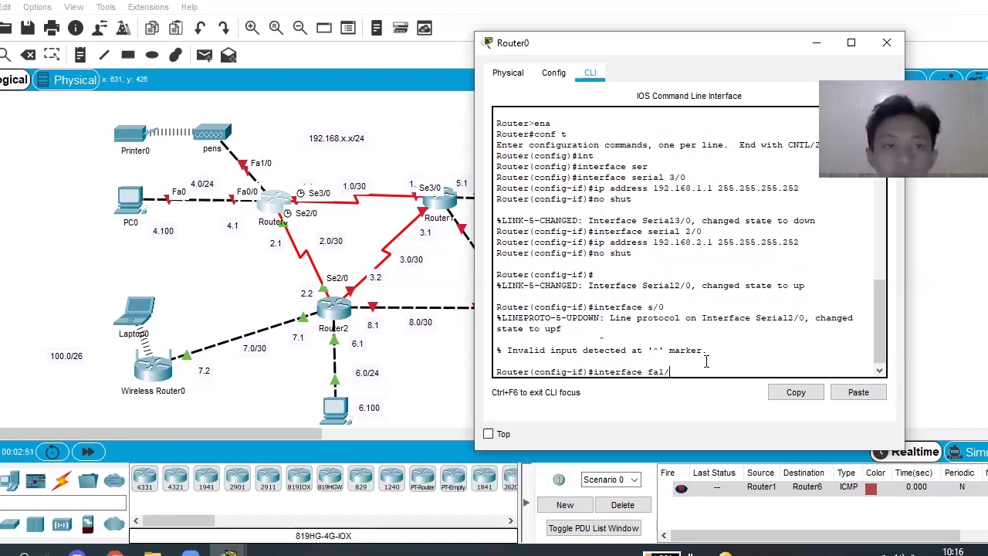
type("0")
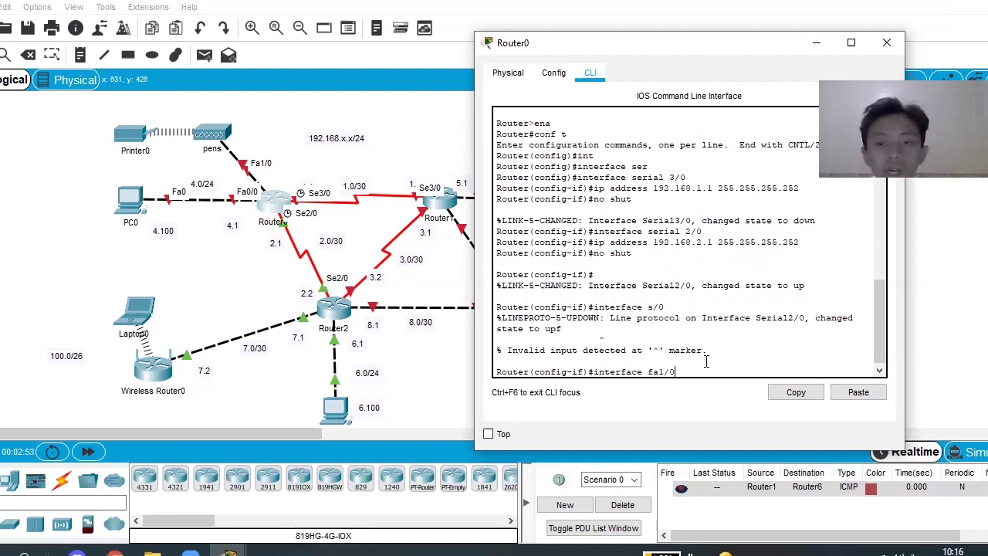
key("Return")
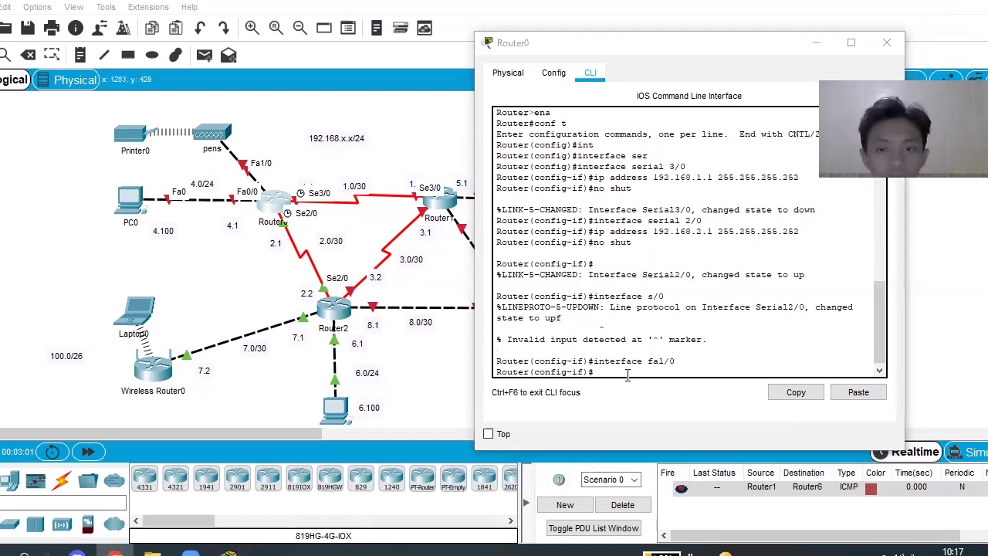
- Assign IP address 192.168.0.1 with mask 255.255.255.0 to fa1/0 and enable the interface with no shut
left_click(859, 392)
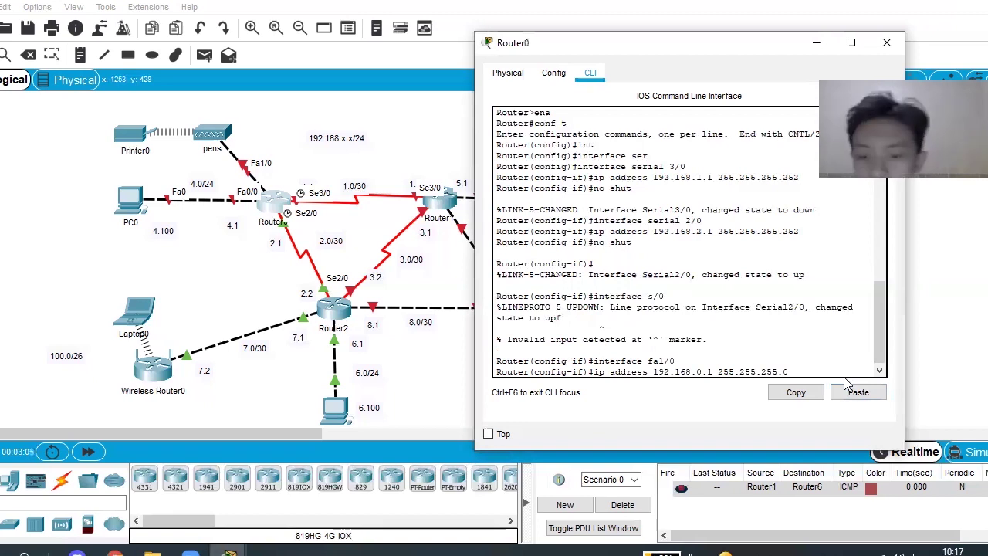
key("Return")
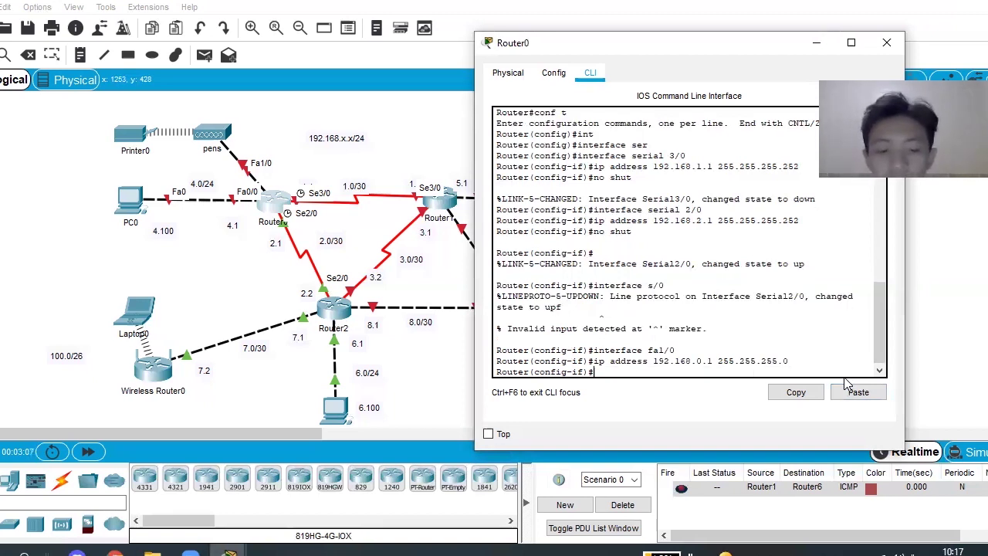
type("no shut")
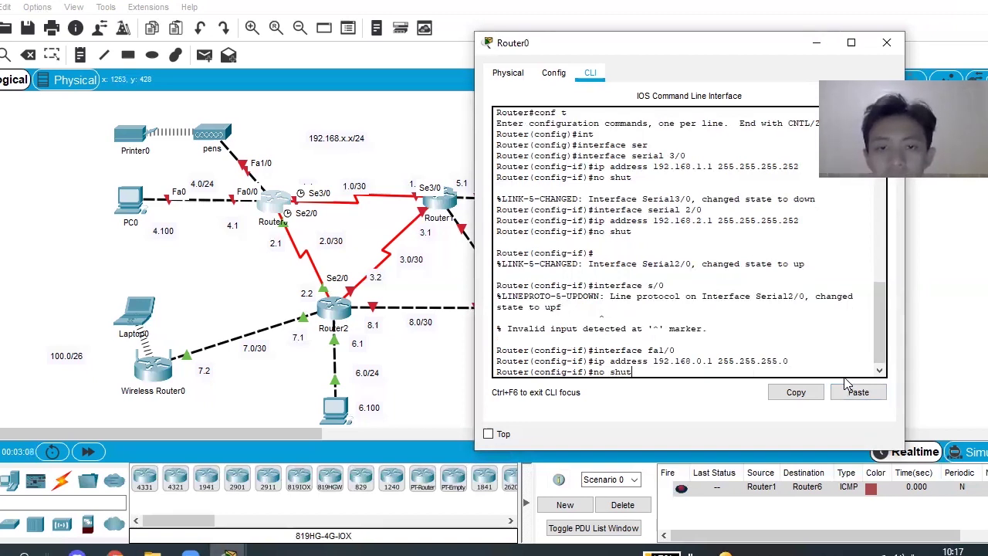
key("Return")
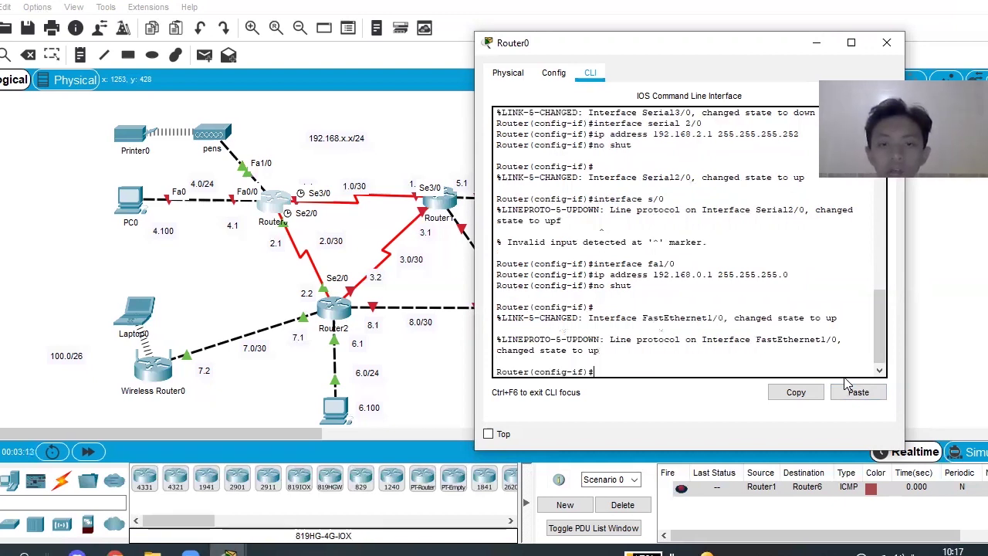
- Reuse the earlier interface command to switch Router0's interface configuration to fa0/0
key("Up")
key("Up")
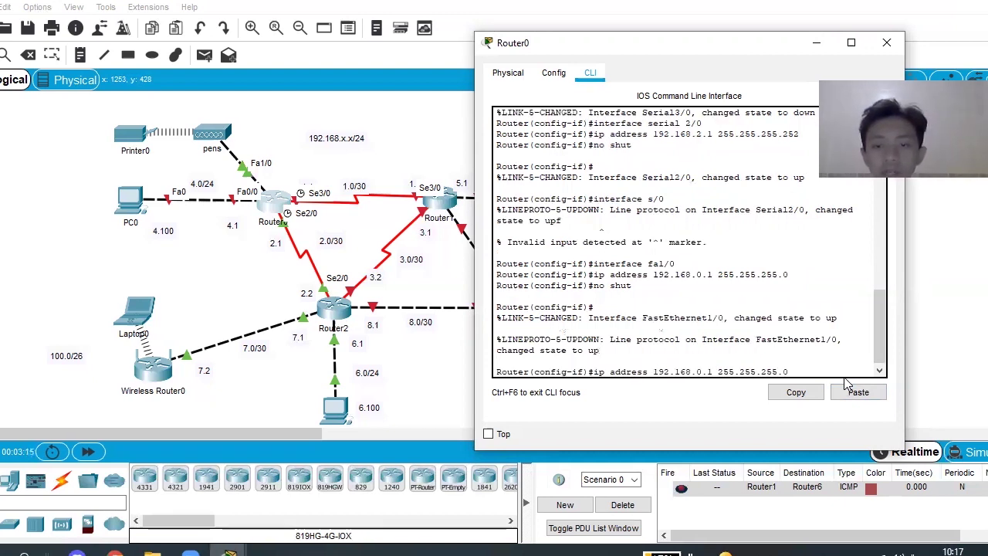
key("Up")
key("Left")
key("Left")
key("BackSpace")
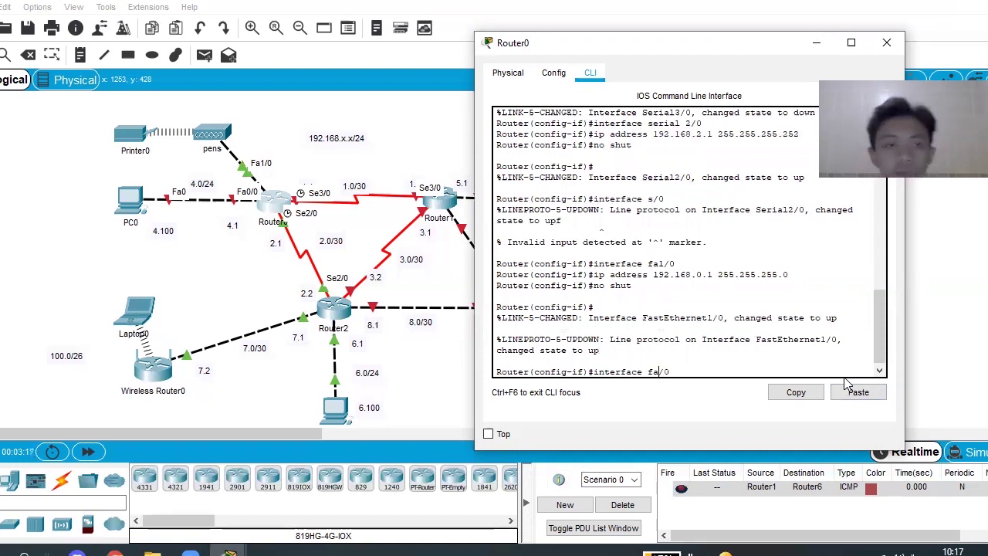
type("0")
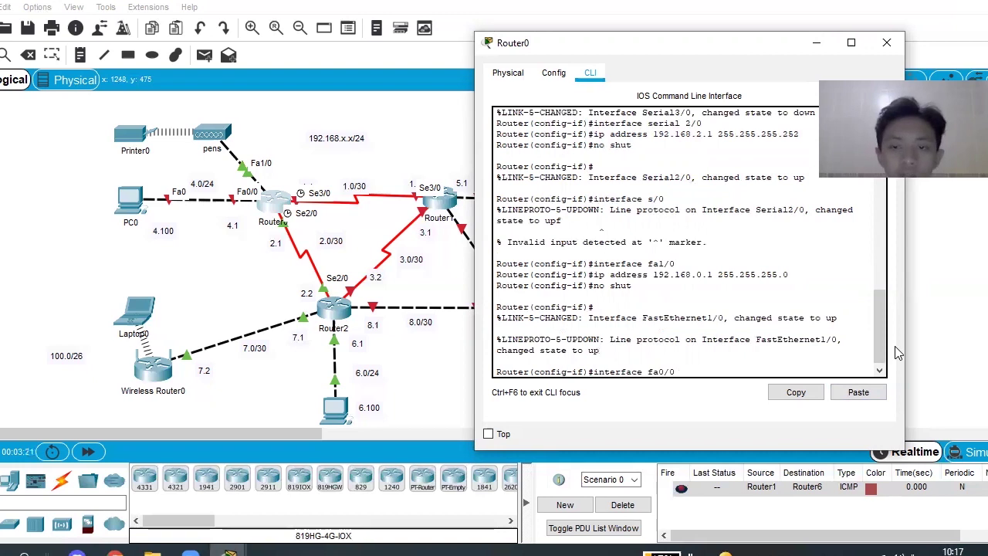
key("Return")
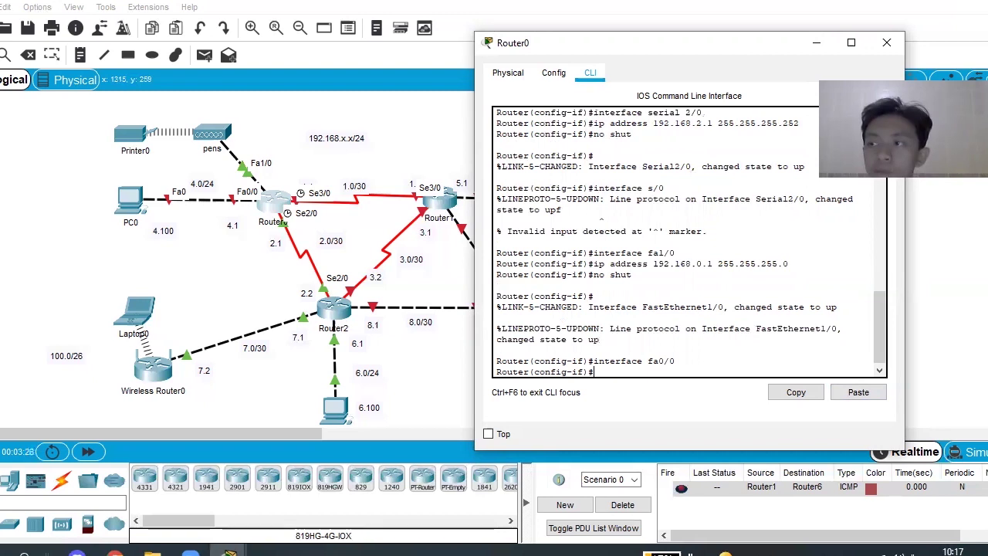
- Assign IP address 192.168.4.1 with mask 255.255.255.0 to fa0/0 and exit to global configuration mode
key("alt+Tab")
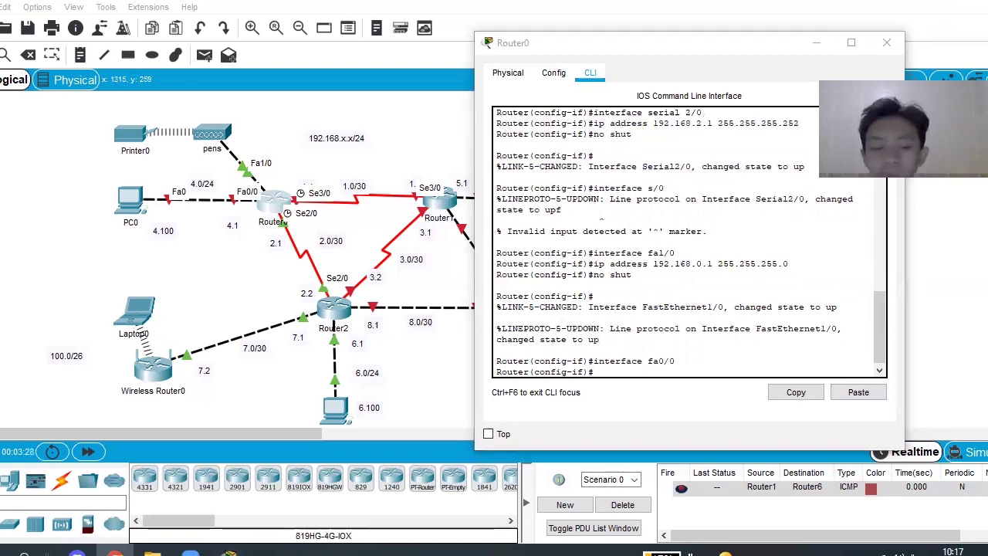
left_click(848, 394)
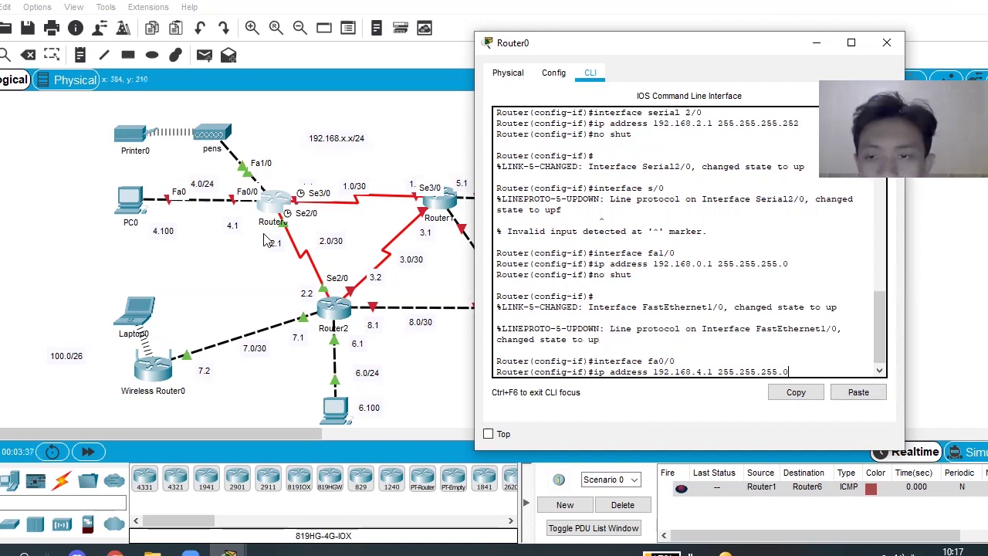
key("Return")
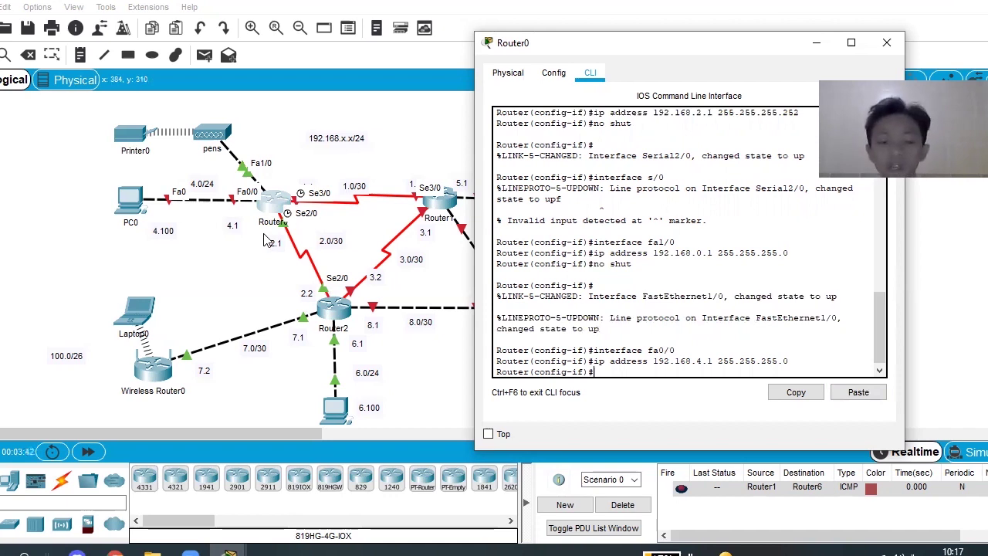
type("e")
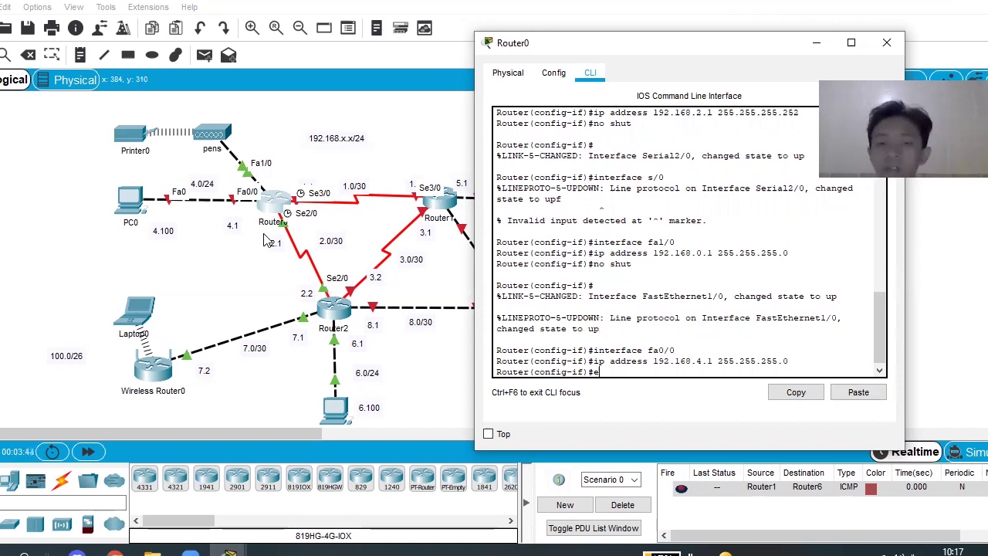
type("xit")
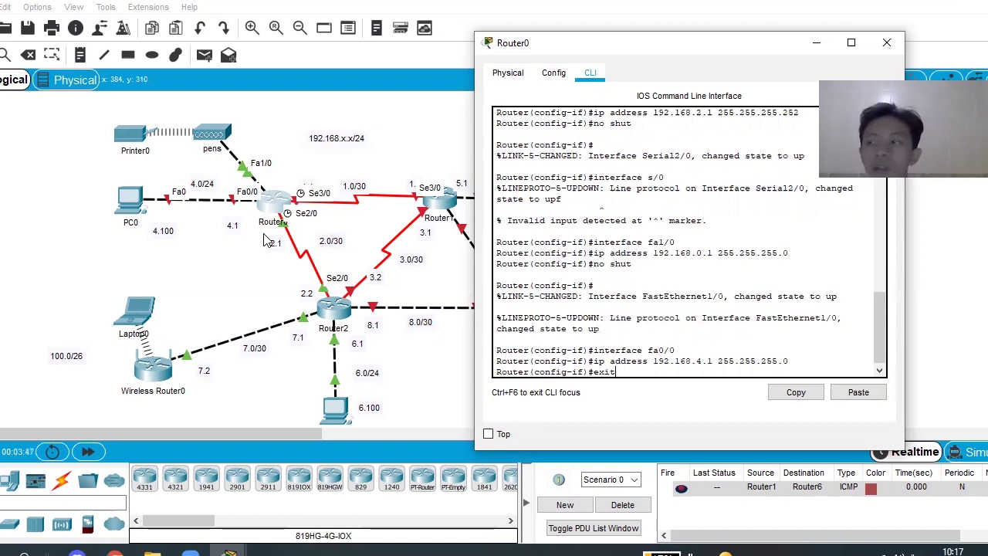
key("Return")
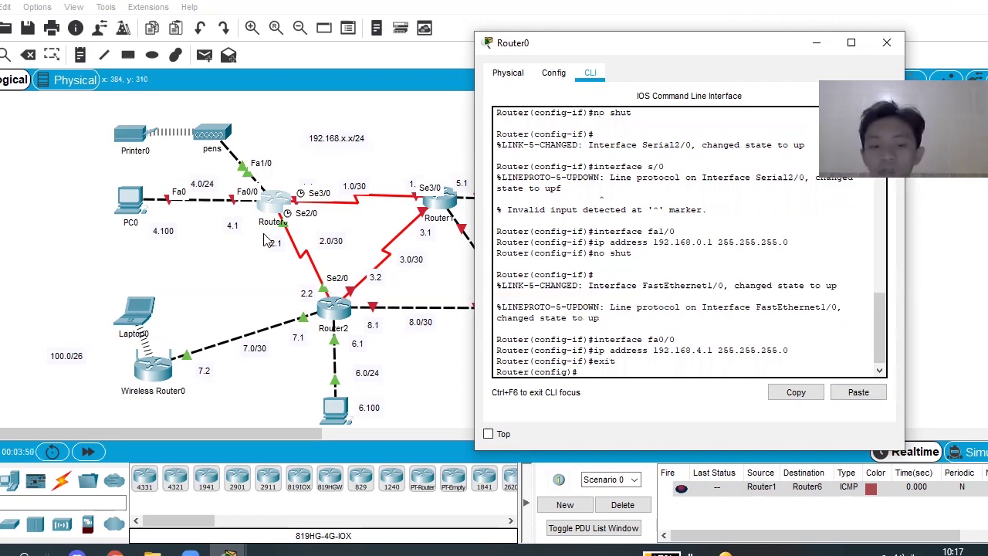
- Enter RIP routing configuration on Router0 with router rip and set it to version 2
type("router ")
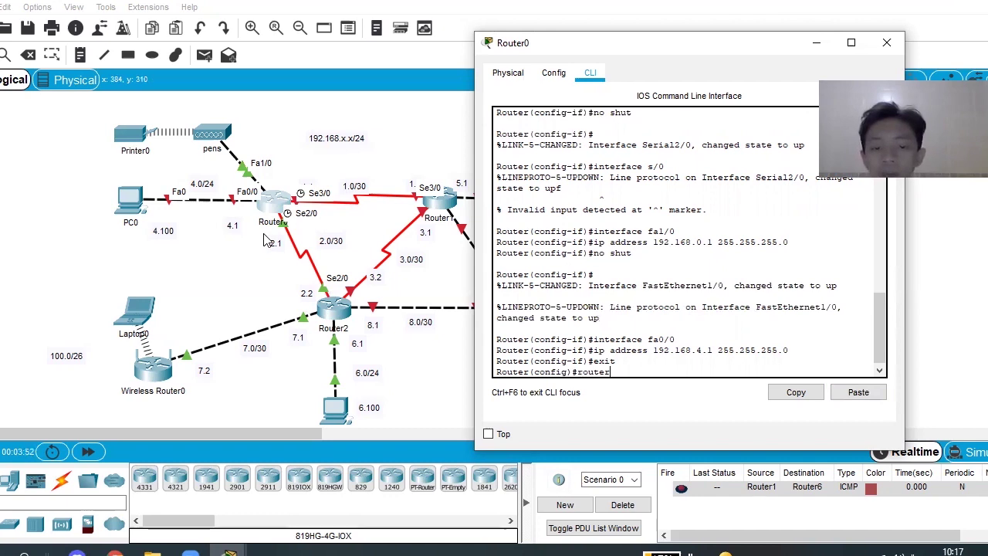
type("i")
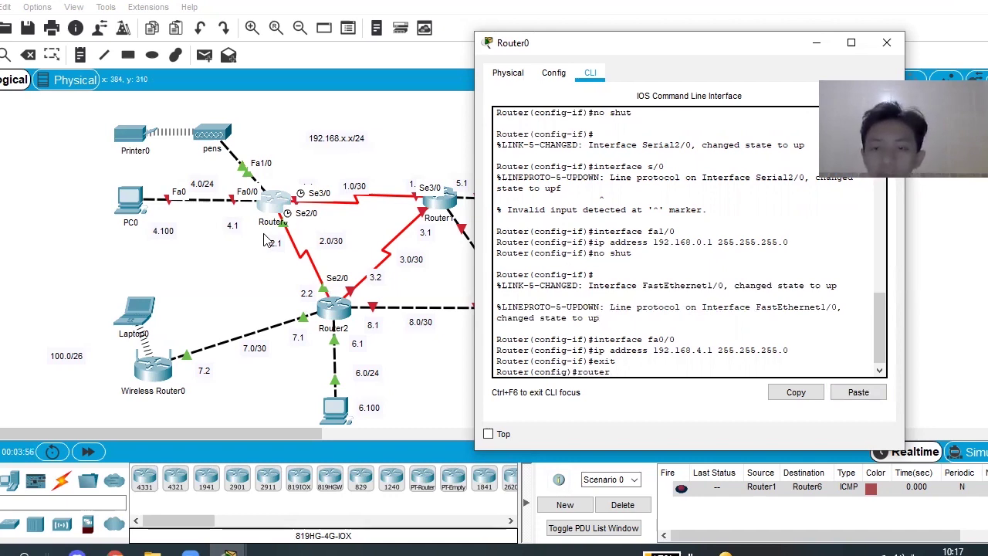
type("rip")
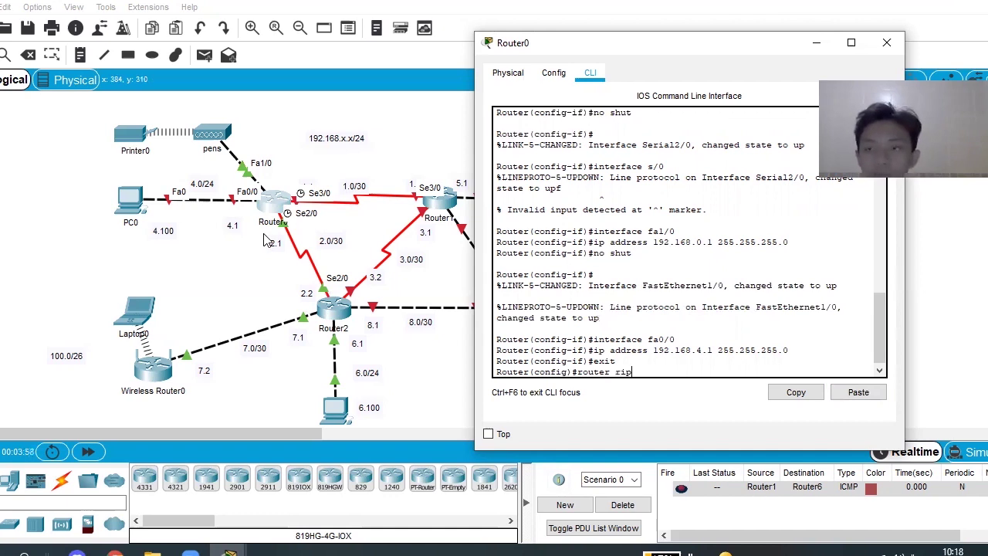
key("Return")
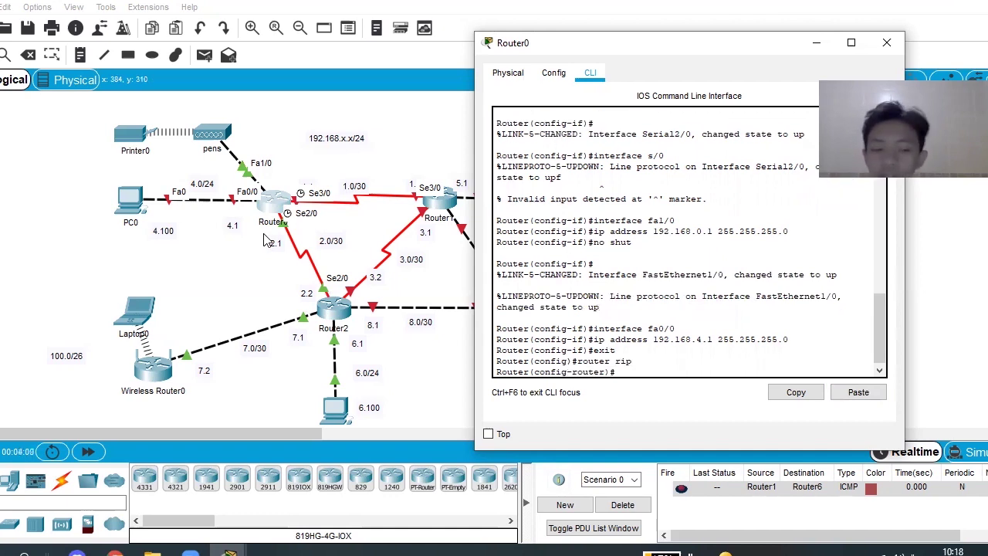
type("ver")
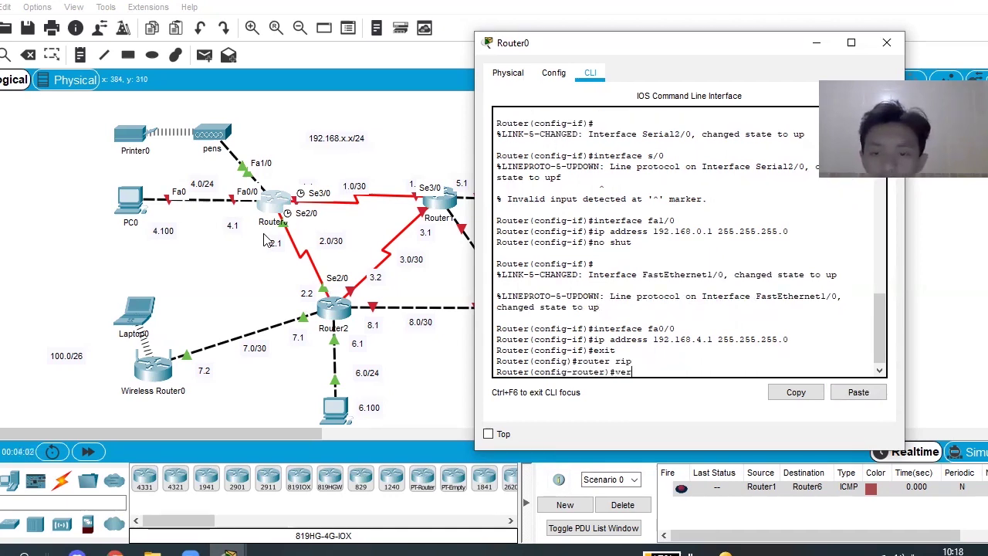
key("Tab")
type("2")
key("Return")
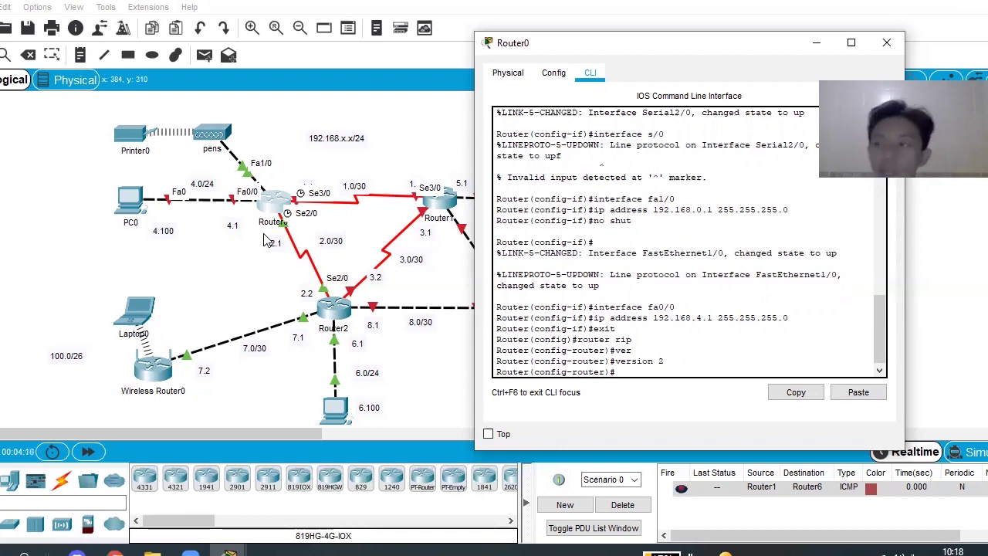
- Disable RIP's automatic route summarization on Router0 with no auto-summary
type("no")
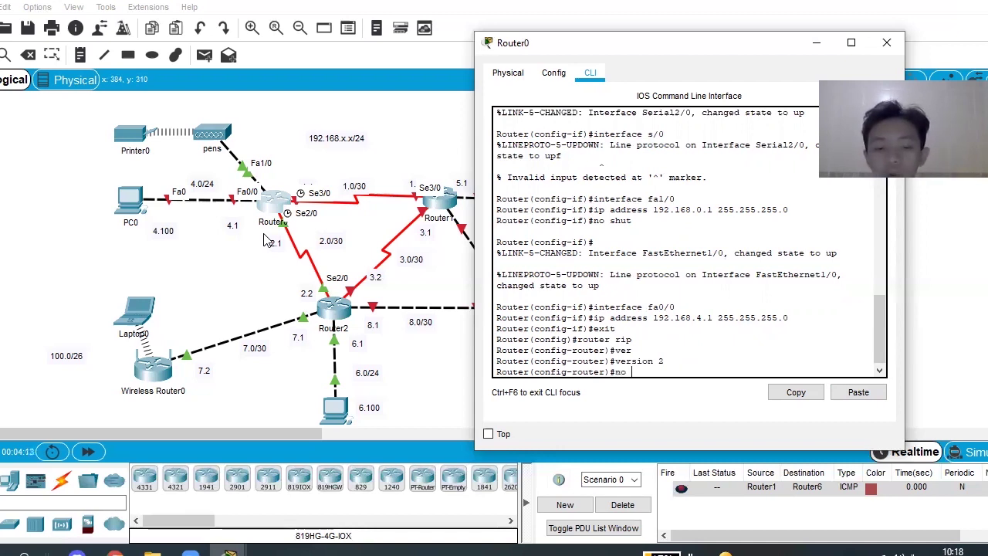
type(" auto-")
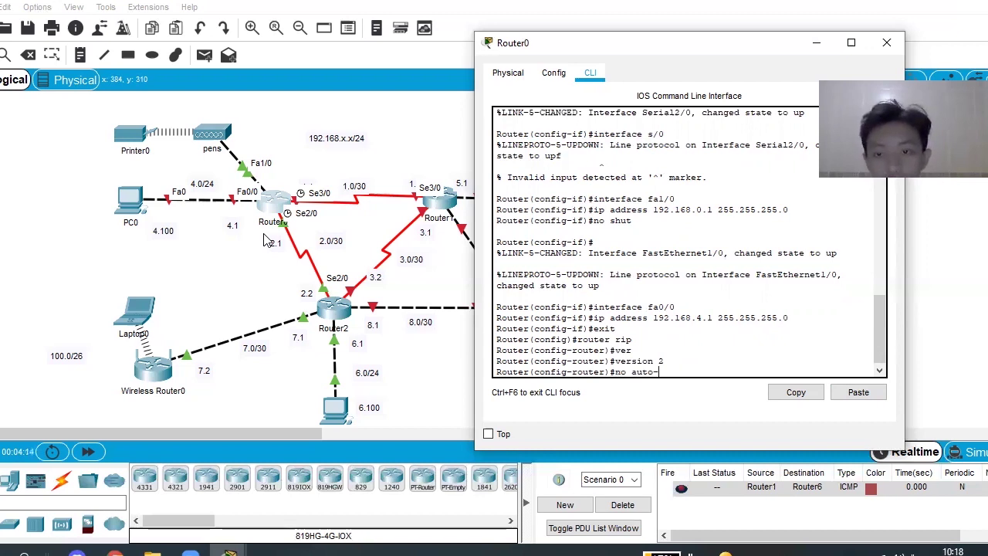
type("summ")
key("Tab")
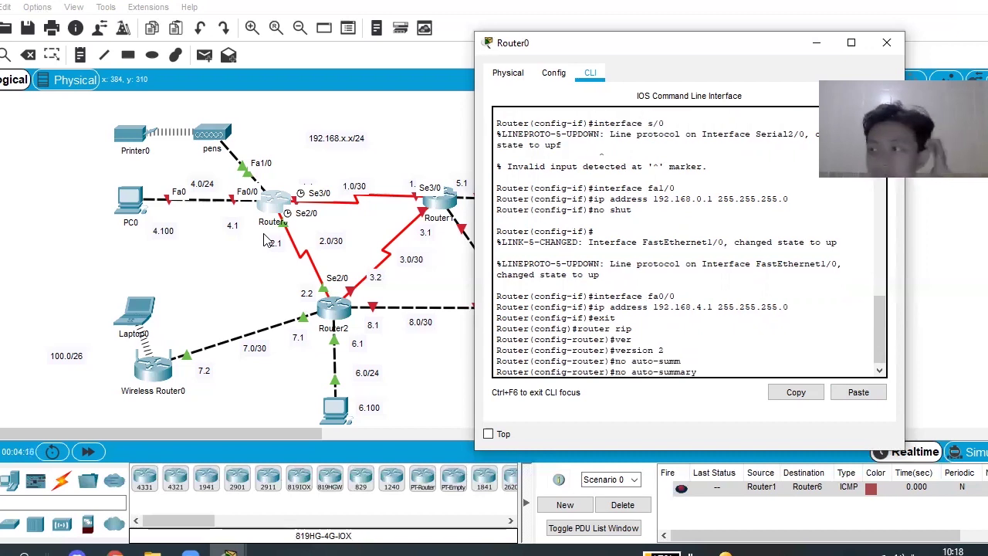
key("Return")
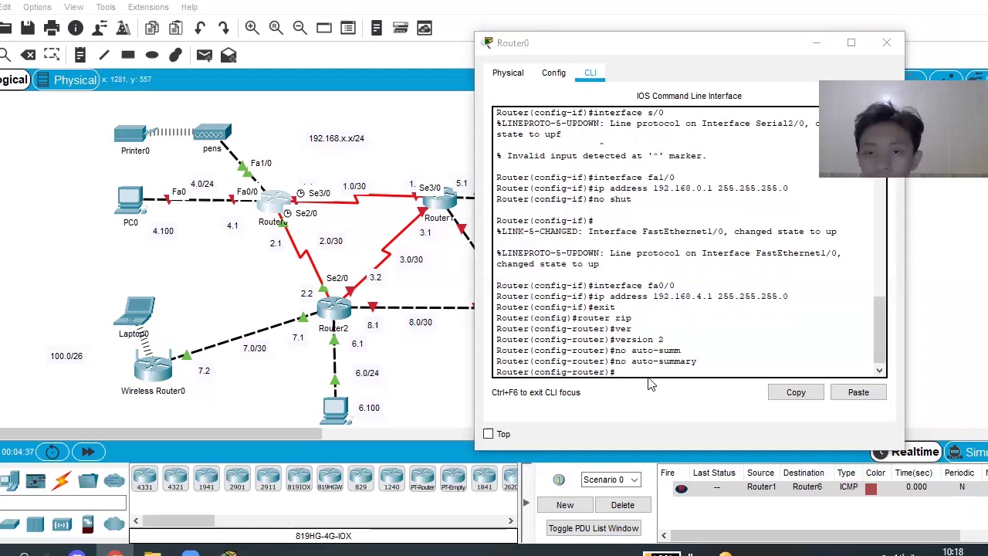
- Advertise network 192.168.0.0 in Router0's RIP configuration using the copied network command
left_click(857, 393)
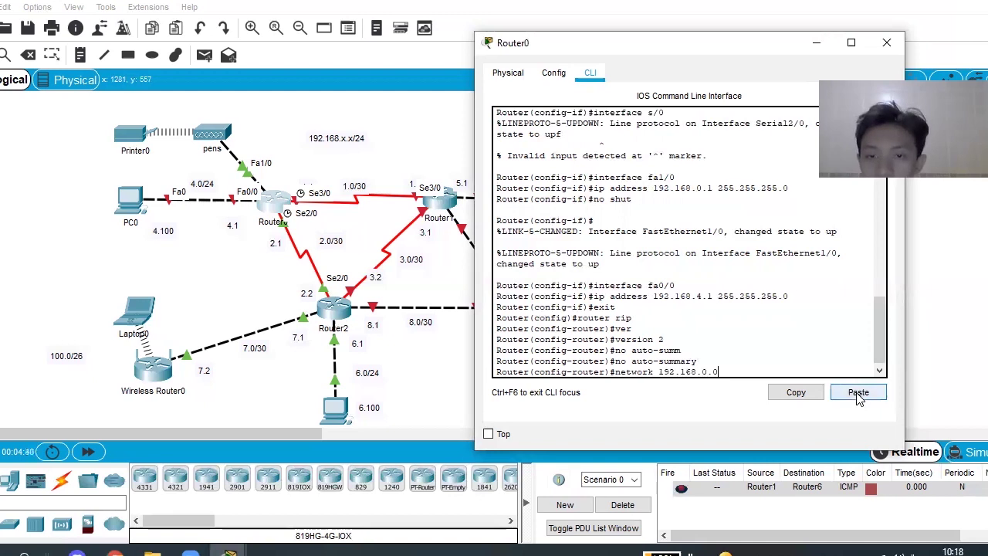
key("Return")
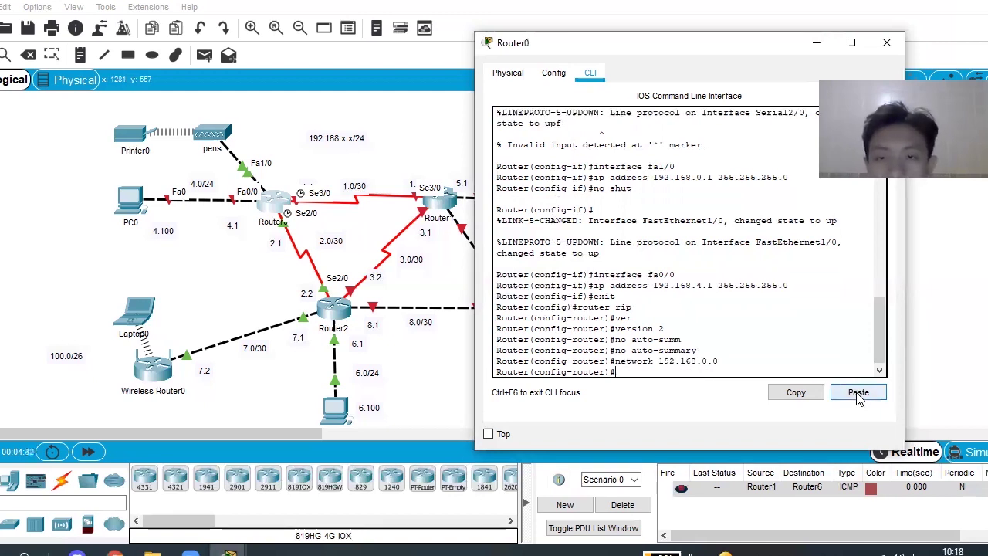
key("Return")
key("Return")
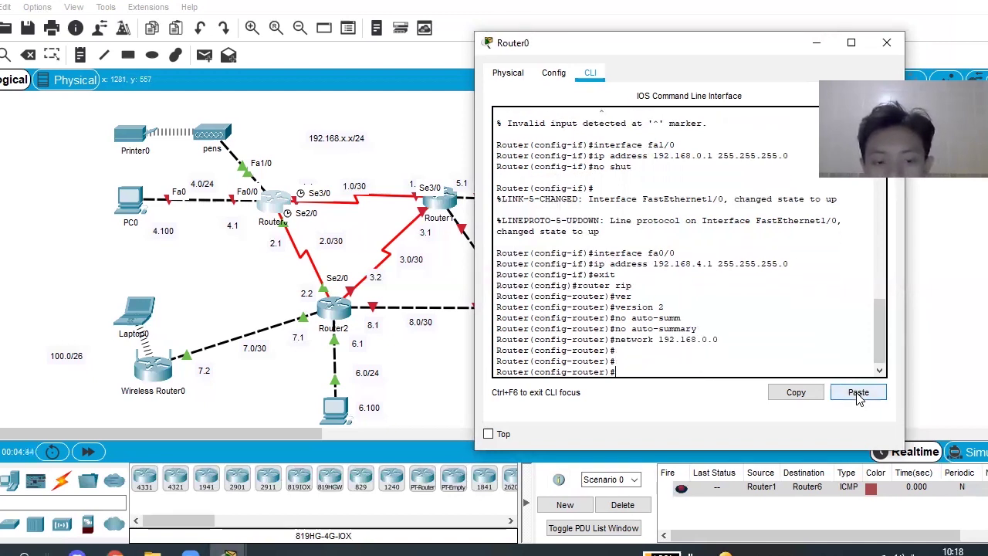
- Reuse the copied network command to advertise 192.168.1.0 in Router0's RIP configuration
left_click(858, 393)
key("Left")
key("Left")
key("BackSpace")
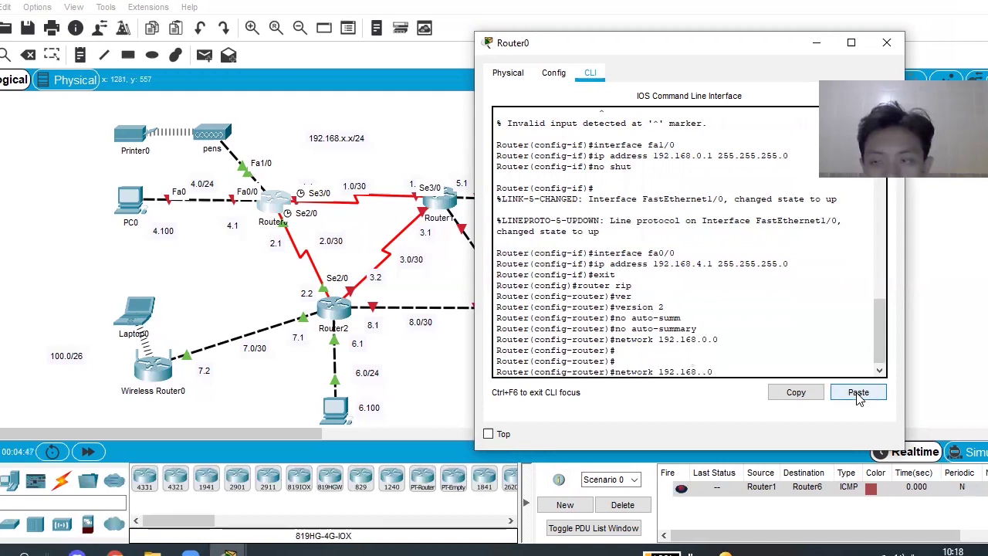
type("1")
key("Return")
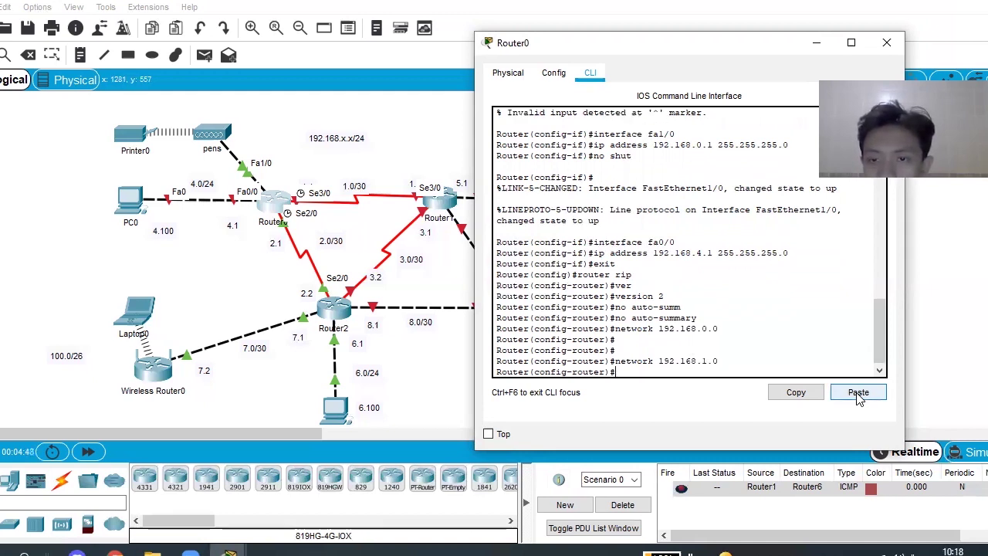
- Recall the previous network command and change it to advertise 192.168.2.0 through RIP
key("Up")
key("Left")
key("Left")
key("BackSpace")
type("2")
key("Return")
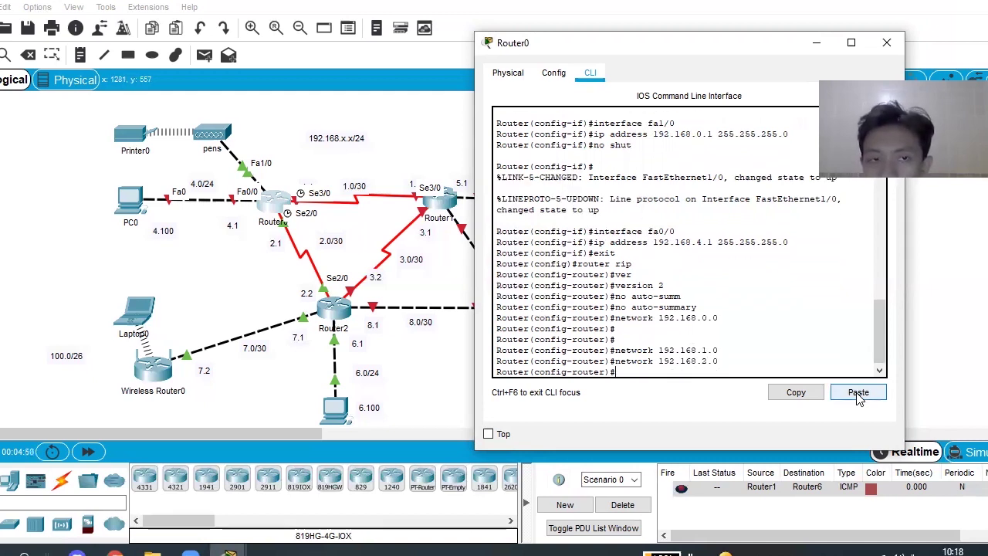
- Recall the network command, check the subnet labels in the topology, and advertise 192.168.4.0 through RIP
key("Up")
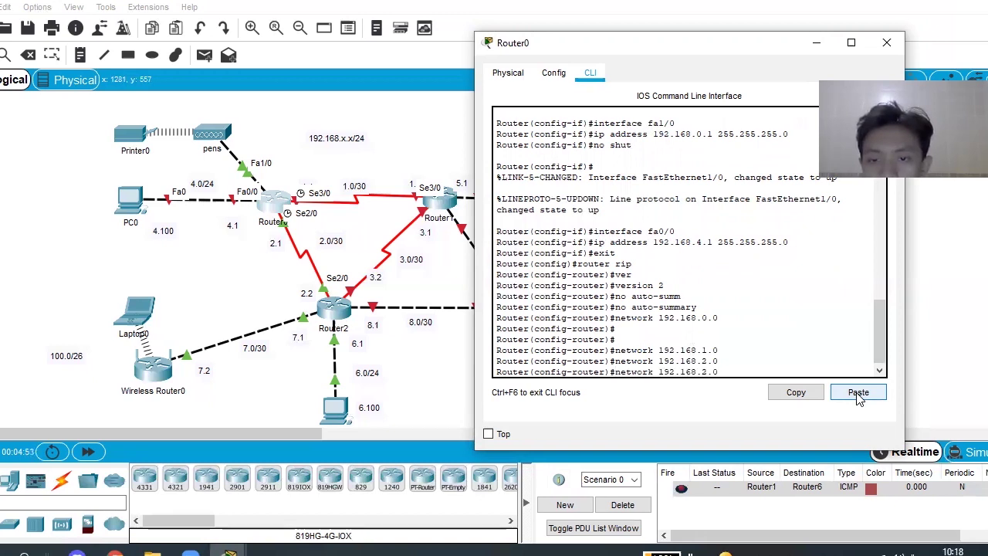
key("Left")
key("Left")
key("BackSpace")
type("3")
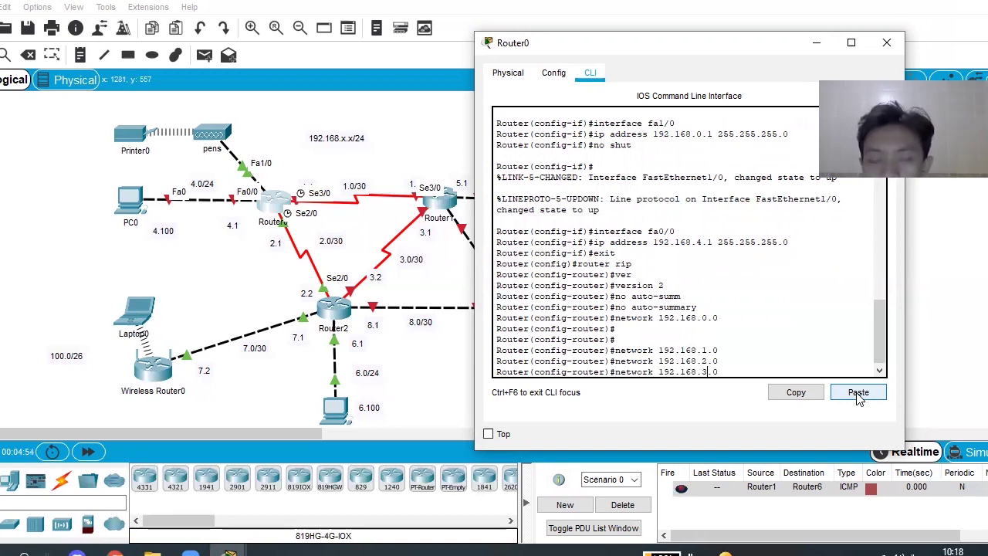
key("Return")
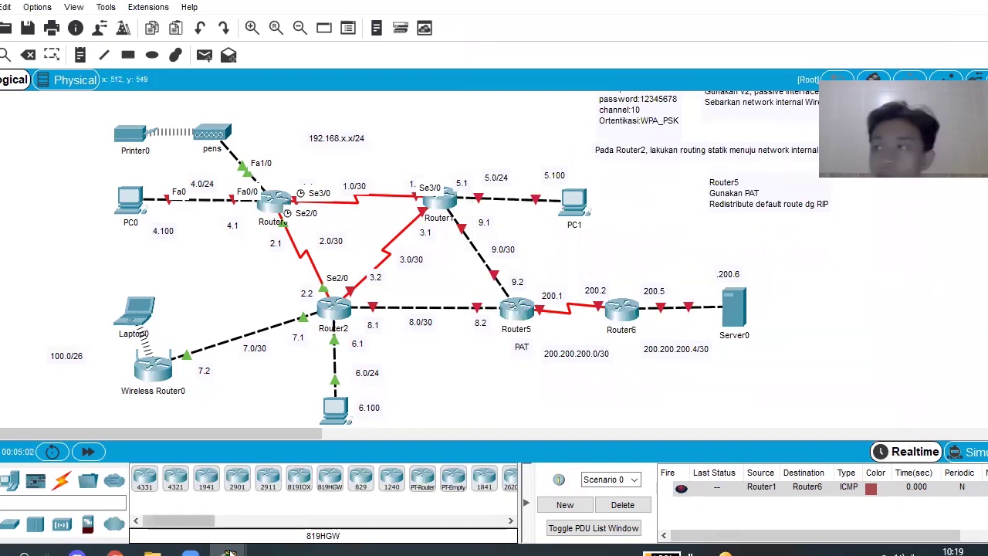
mouse_move(230, 551)
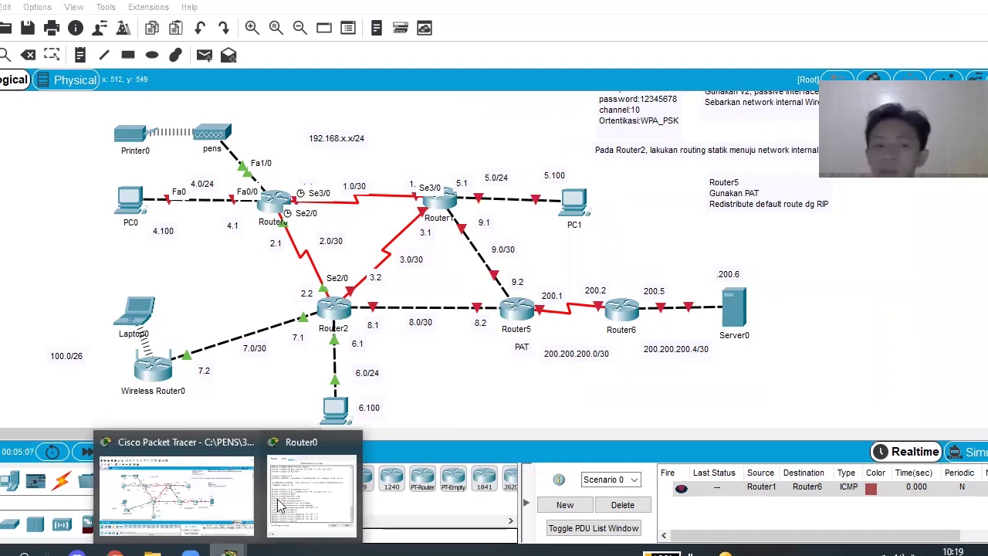
left_click(536, 372)
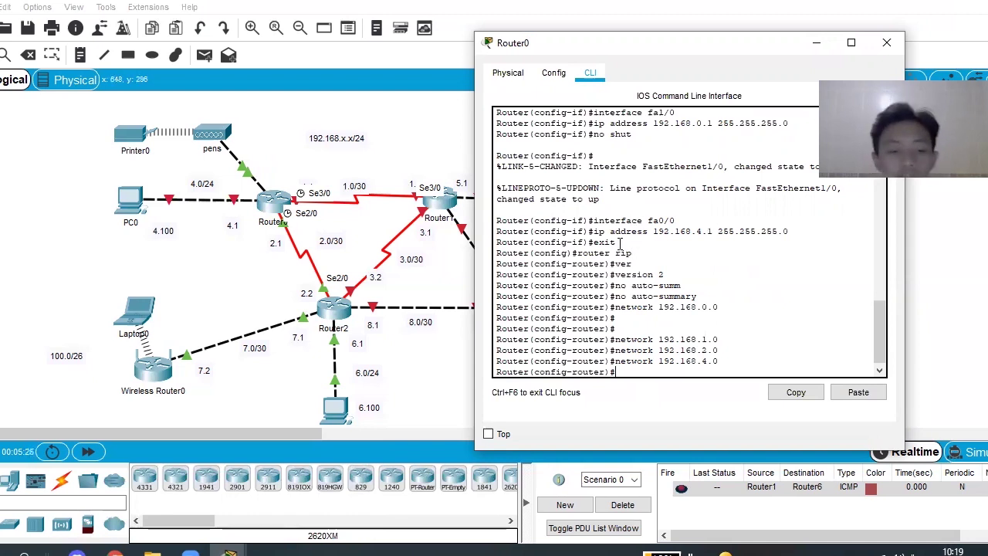
- Exit Router0's RIP configuration to global configuration mode
type("exi")
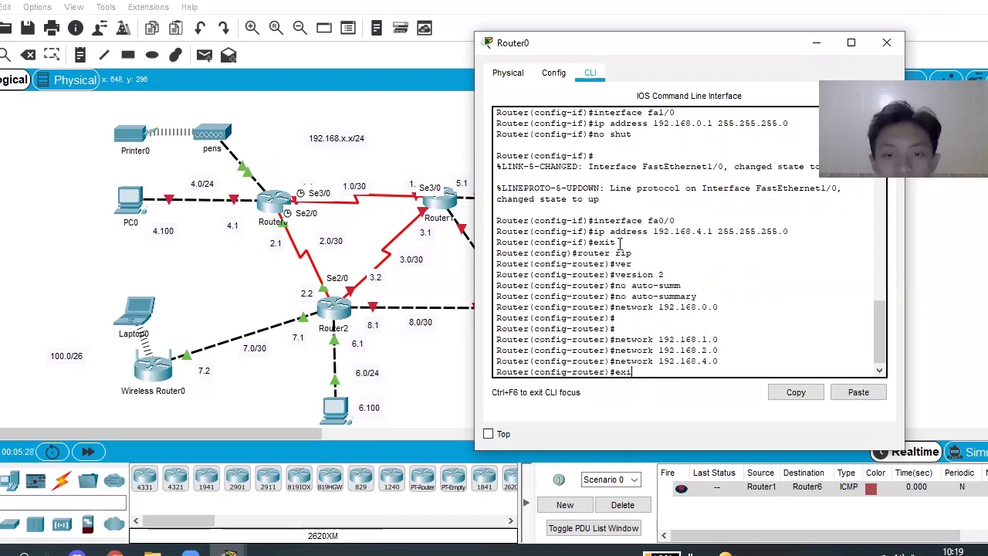
type("t")
key("Return")
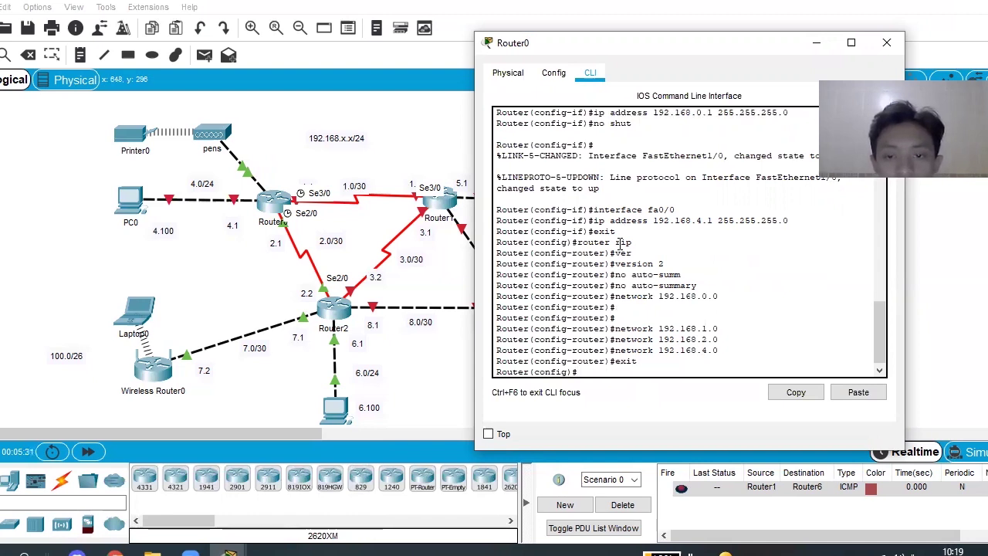
key("Up")
key("Up")
key("Down")
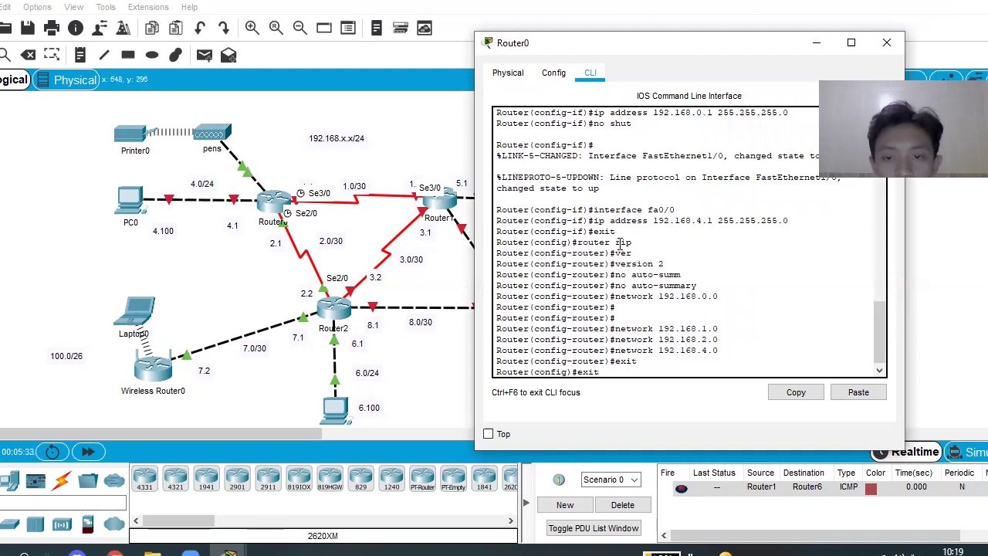
key("Up")
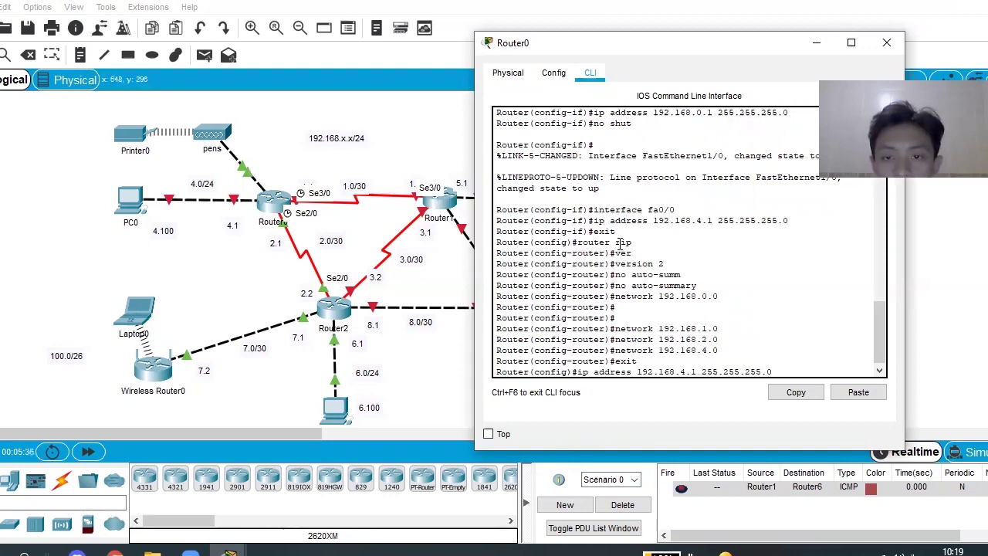
key("BackSpace")
key("BackSpace")
key("BackSpace")
key("BackSpace")
key("BackSpace")
key("BackSpace")
key("BackSpace")
key("BackSpace")
key("BackSpace")
key("BackSpace")
key("BackSpace")
key("BackSpace")
key("BackSpace")
key("BackSpace")
key("BackSpace")
key("BackSpace")
key("BackSpace")
key("BackSpace")
key("BackSpace")
key("BackSpace")
key("BackSpace")
key("BackSpace")
key("BackSpace")
key("BackSpace")
key("BackSpace")
key("BackSpace")
key("BackSpace")
key("BackSpace")
key("BackSpace")
key("BackSpace")
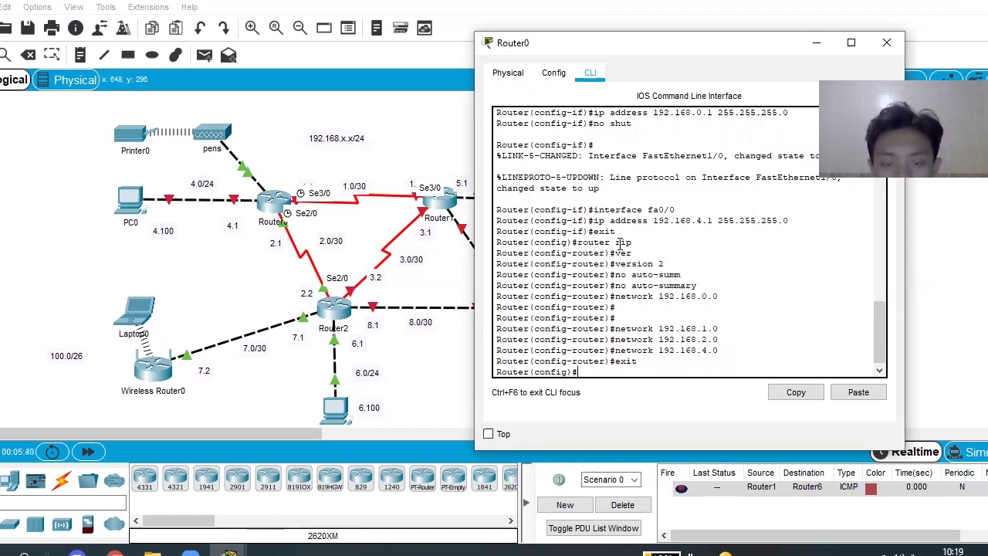
- Enter interface configuration mode for fa0/0 on Router0
type("int")
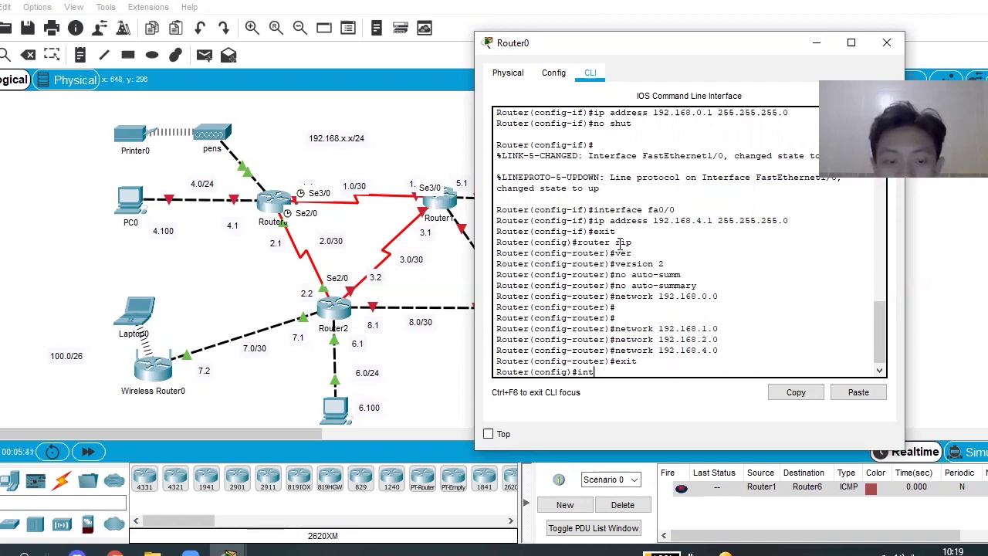
type(" fa")
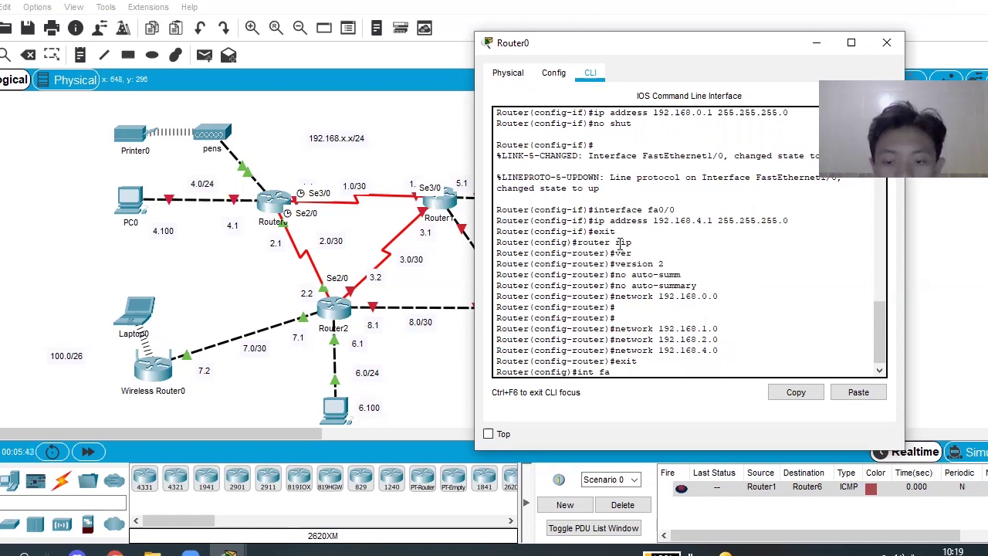
type("0/0")
key("Return")
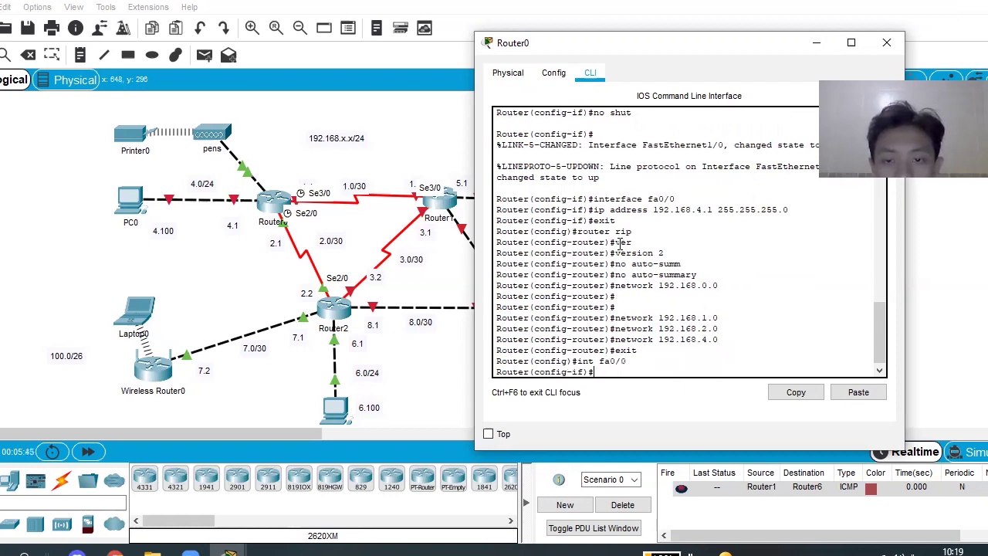
type("exit")
key("Up")
key("Up")
key("Up")
key("Up")
key("Up")
key("Up")
key("Up")
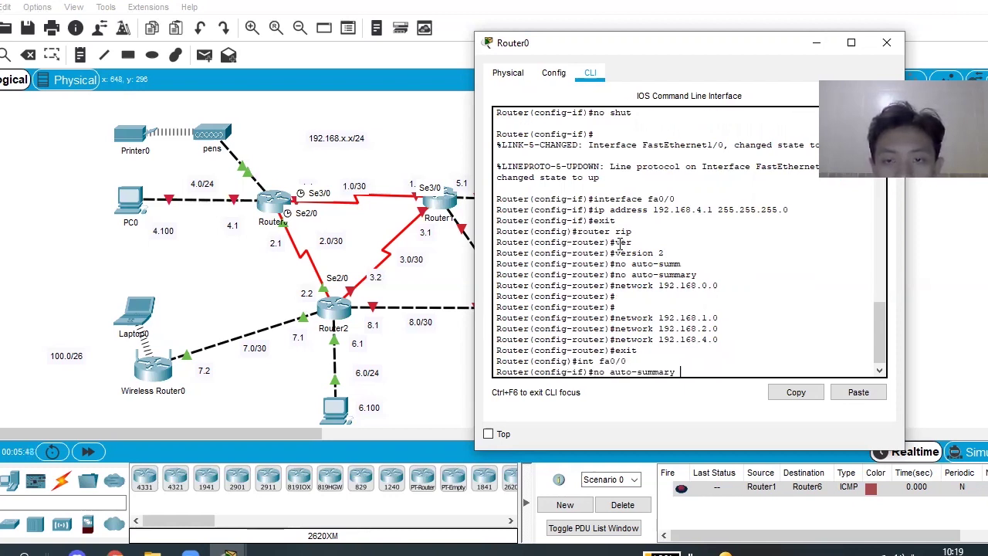
key("Down")
key("Down")
key("Down")
key("Down")
key("Down")
key("BackSpace")
key("BackSpace")
key("BackSpace")
key("BackSpace")
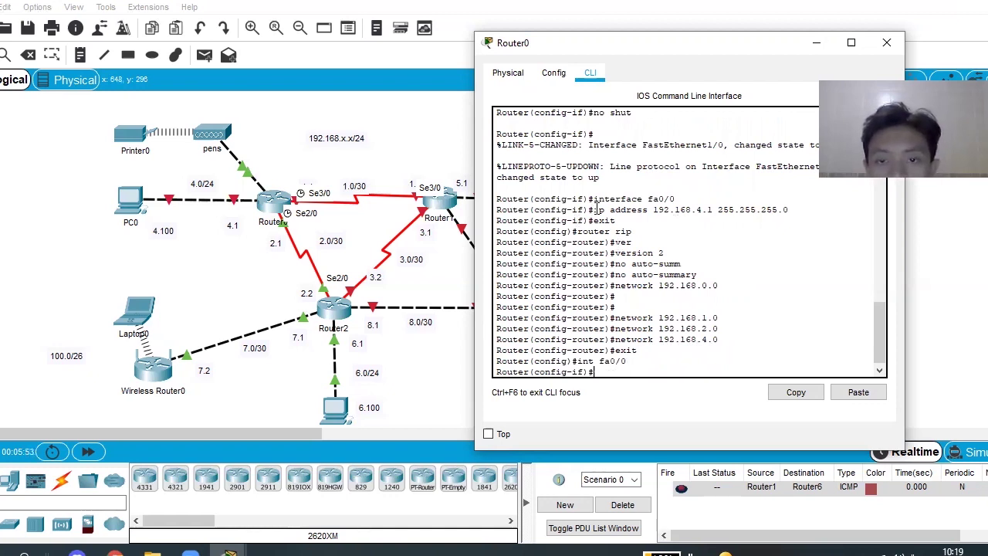
- Reuse the earlier address command to assign 192.168.4.1 255.255.255.0 to Router0's fa0/0 and enable the interface with no shut
left_click_drag(595, 209, 788, 209)
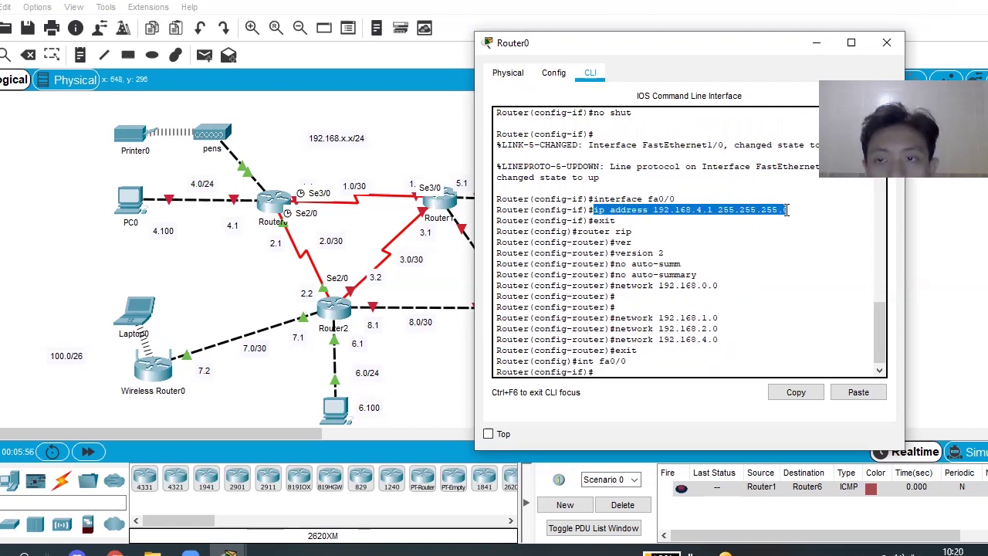
left_click(797, 393)
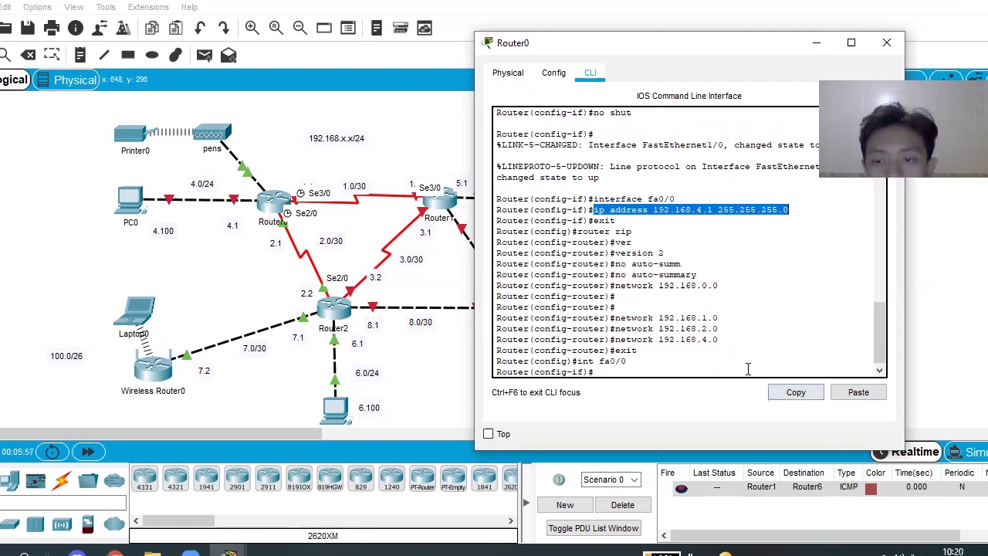
left_click(856, 395)
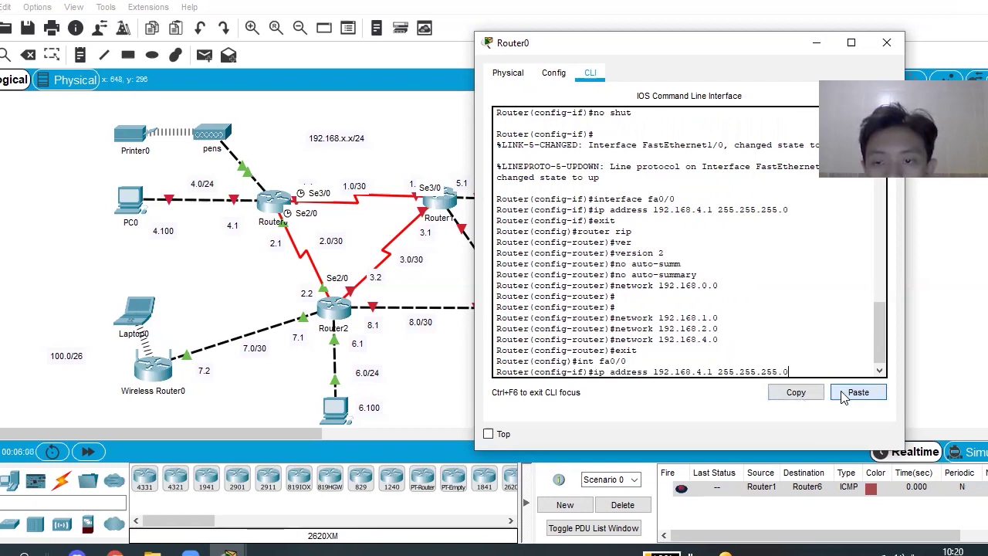
key("Return")
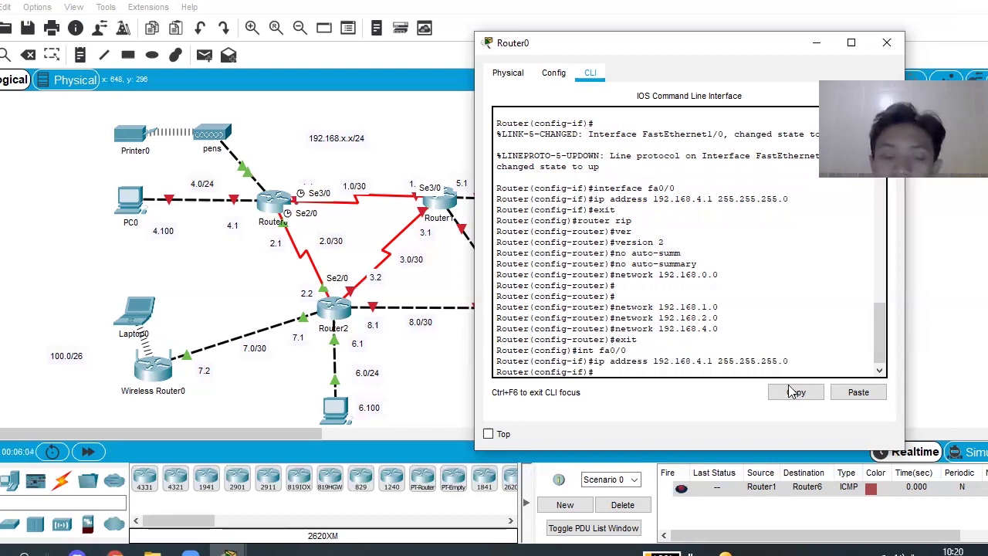
type("no shut")
key("Return")
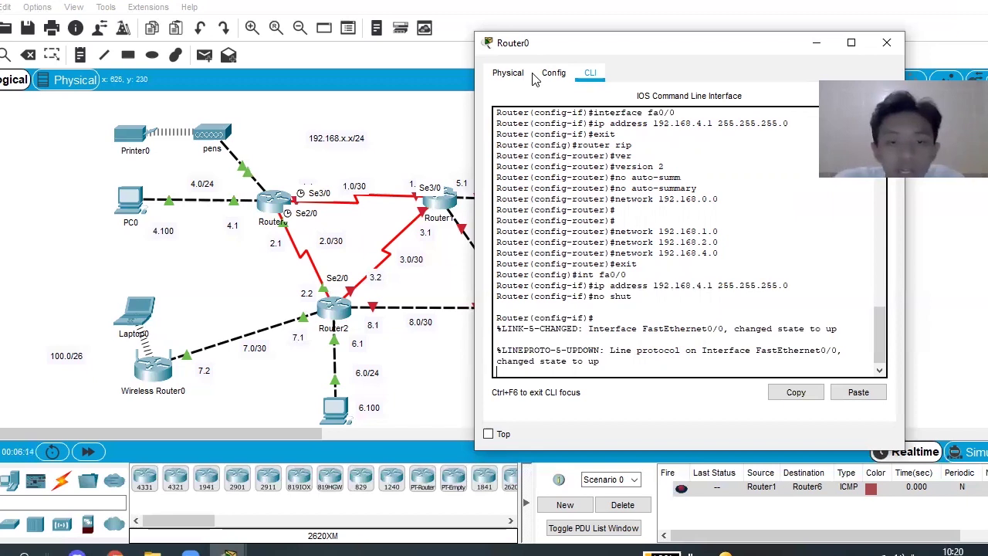
- Exit Router0's fa0/0 configuration and enter RIP router configuration mode
type("exi")
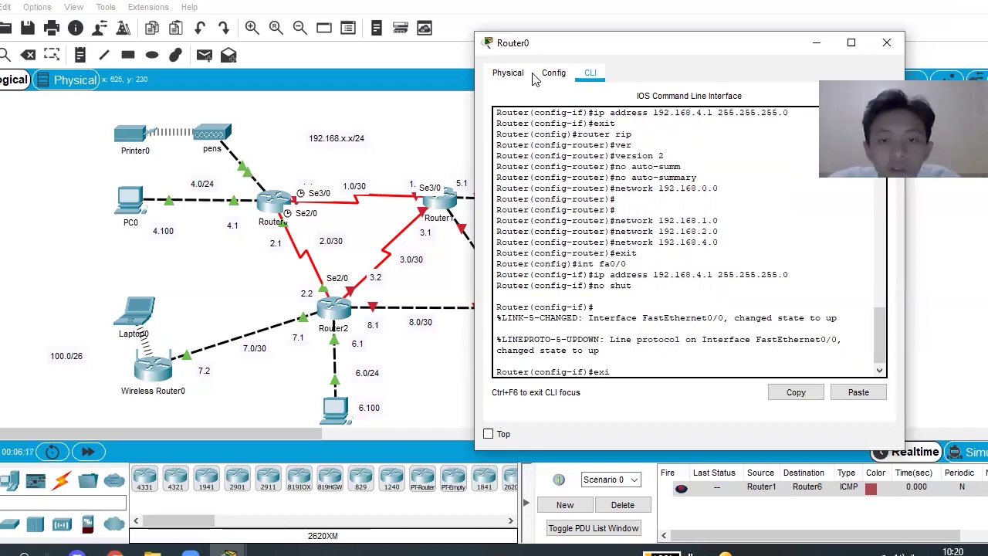
type("t")
key("Return")
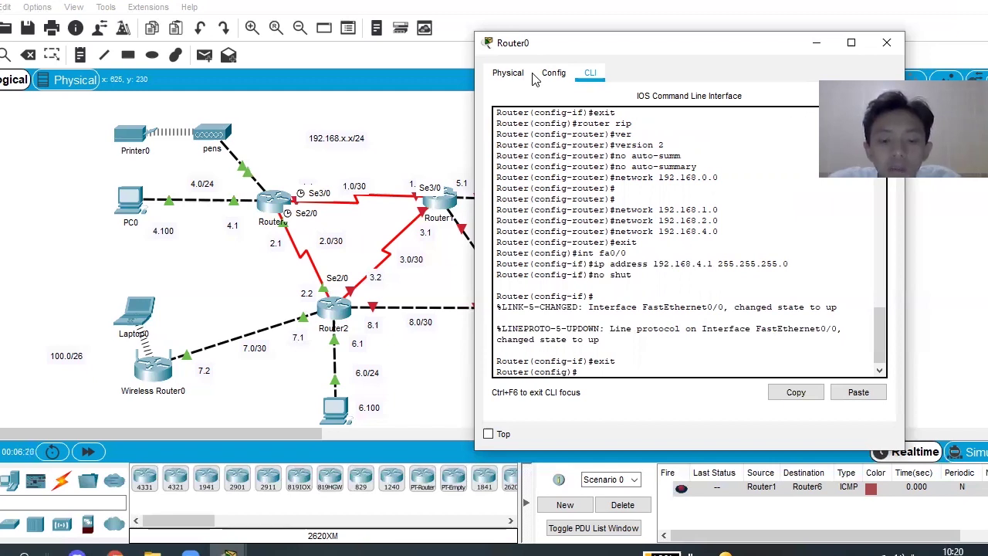
type("route")
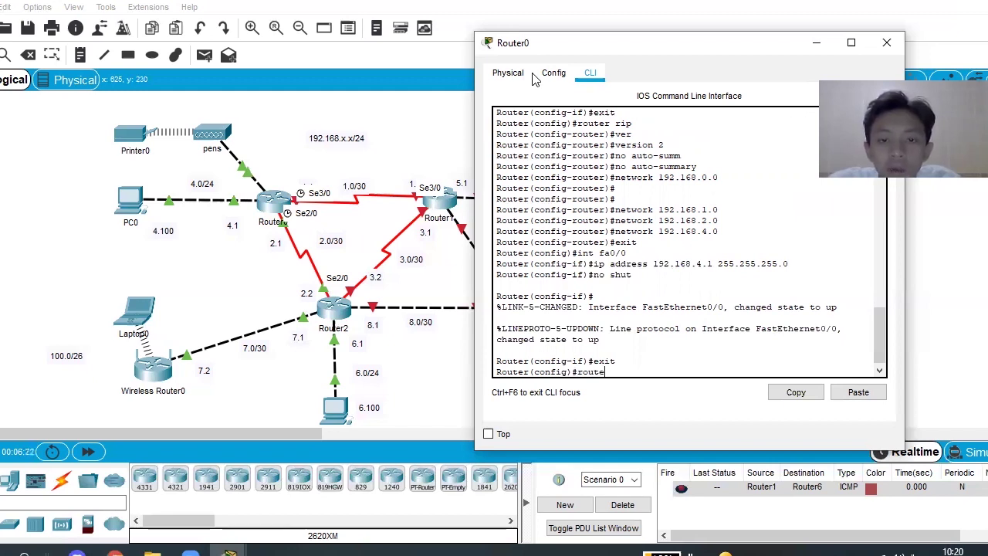
type("r rip")
key("Return")
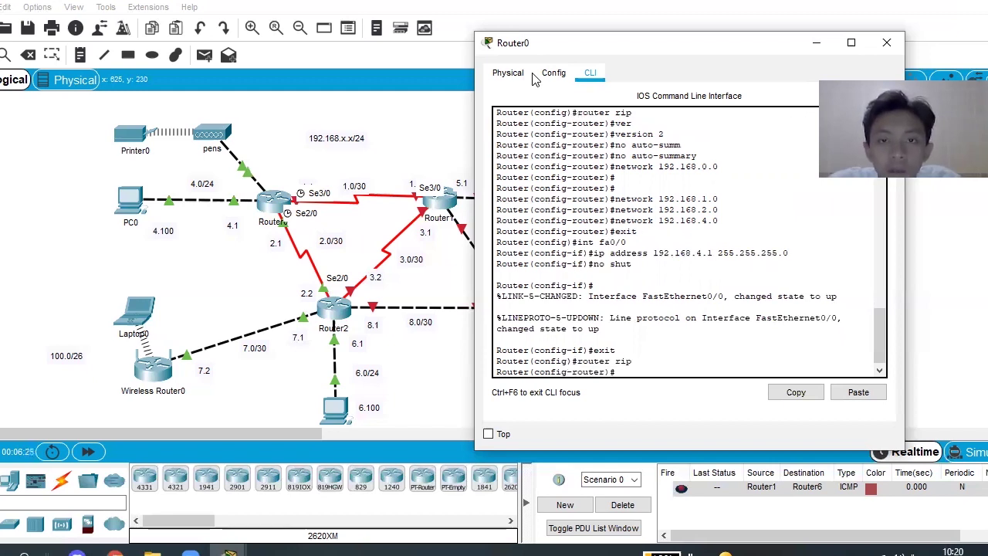
- Set Router0's RIP to version 2 and disable automatic summarization with no auto-summary
type("ve")
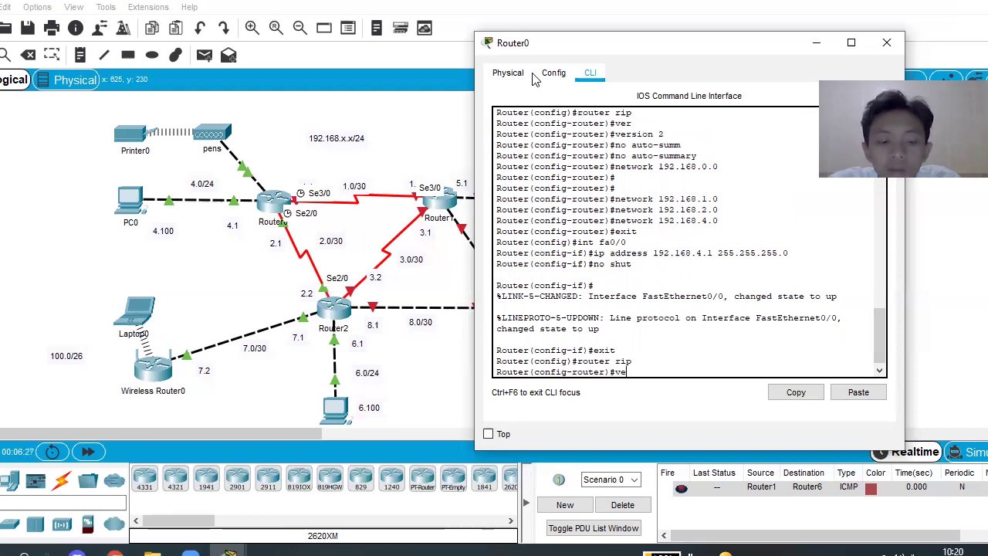
type("rsion 2")
key("Return")
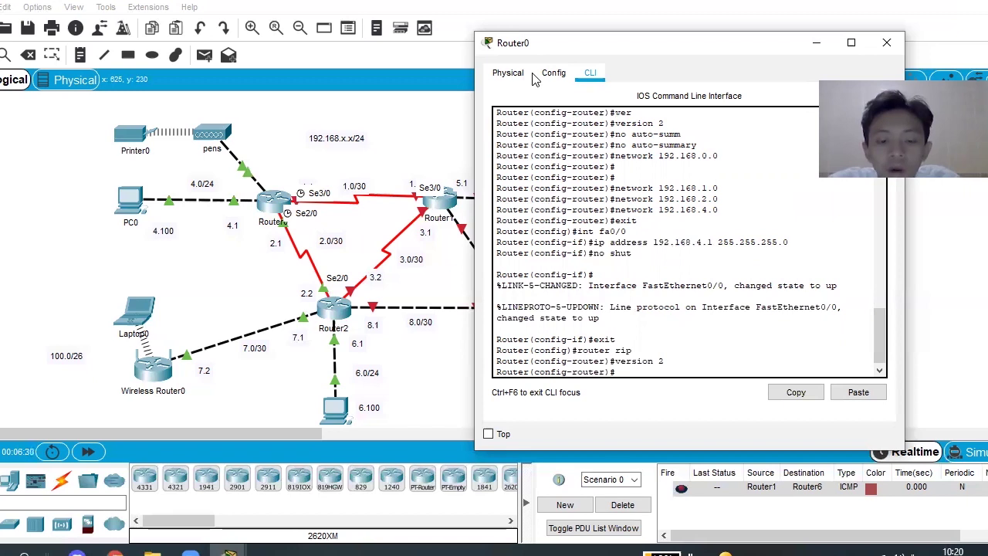
type("no auto")
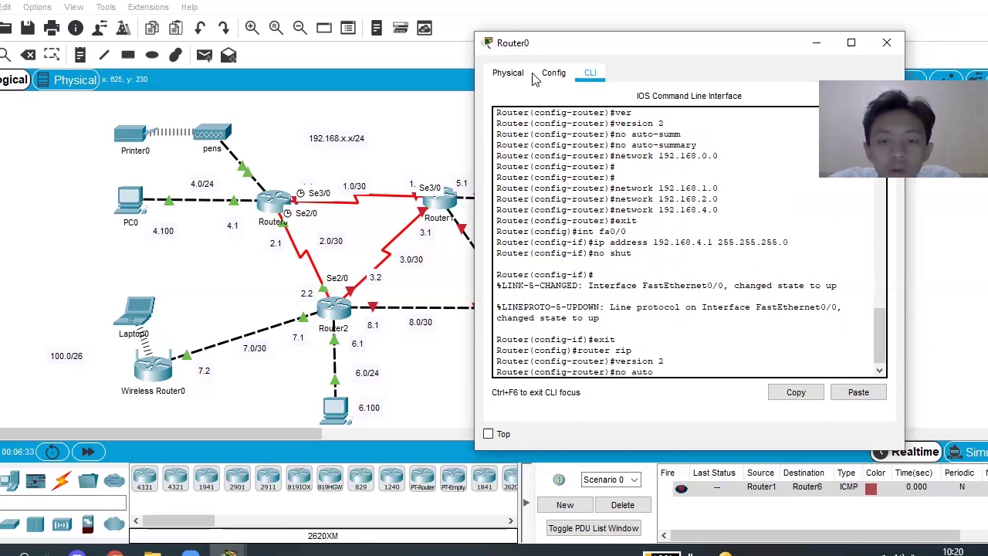
type("-summ")
key("Tab")
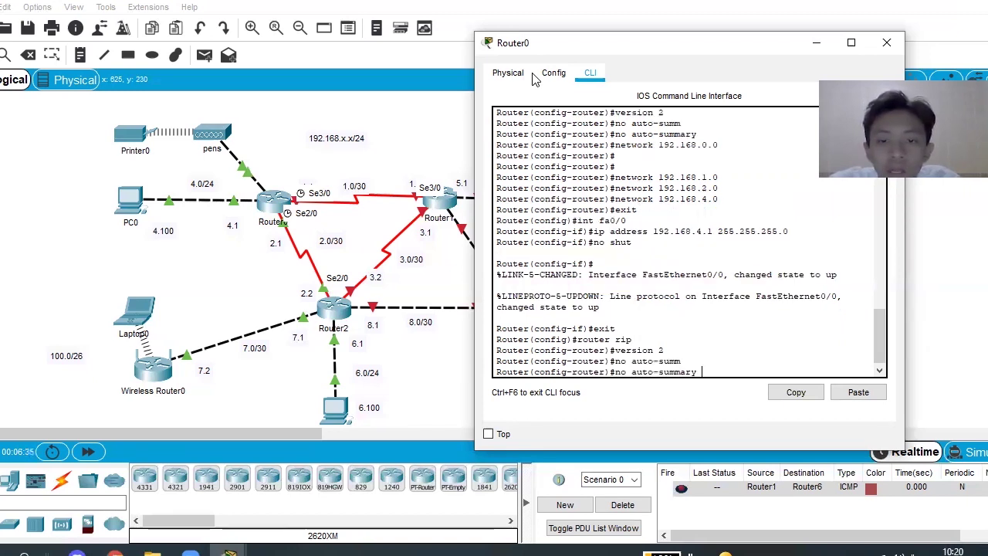
key("Return")
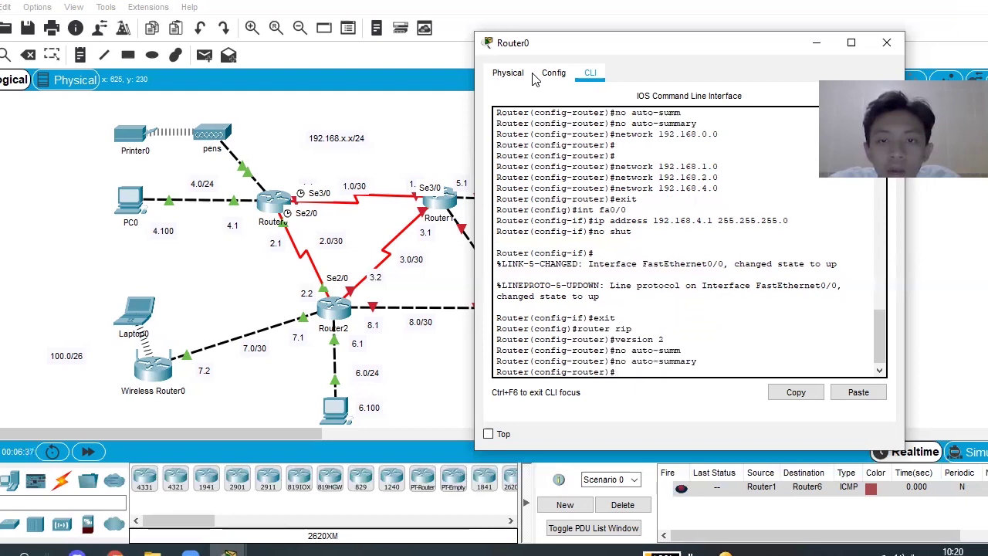
- Recall an earlier network command and edit it to advertise 192.168.0.0 in Router0's RIP configuration
type("version 2")
key("Up")
key("Up")
key("Up")
key("Up")
key("Up")
key("Up")
key("Up")
key("Up")
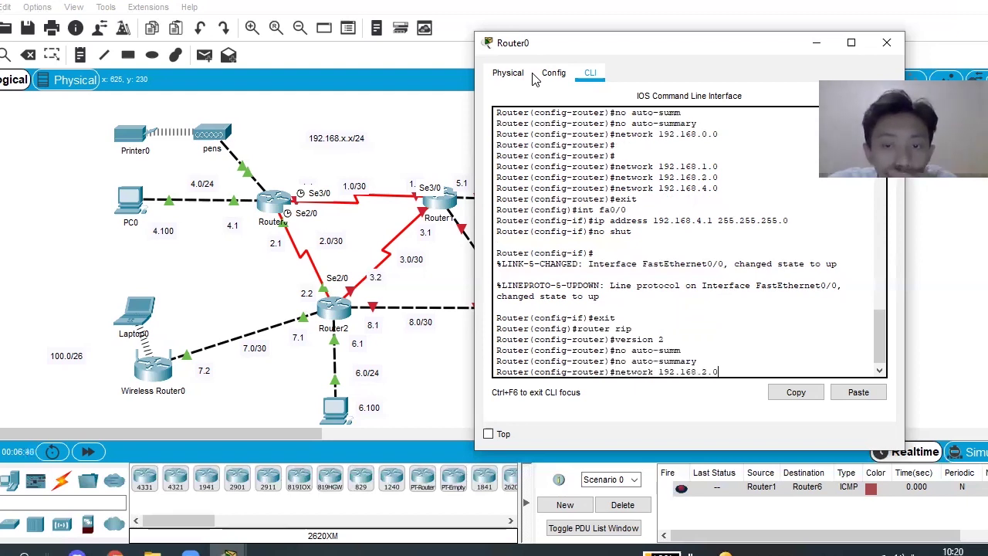
key("Left")
key("Left")
key("BackSpace")
type("0")
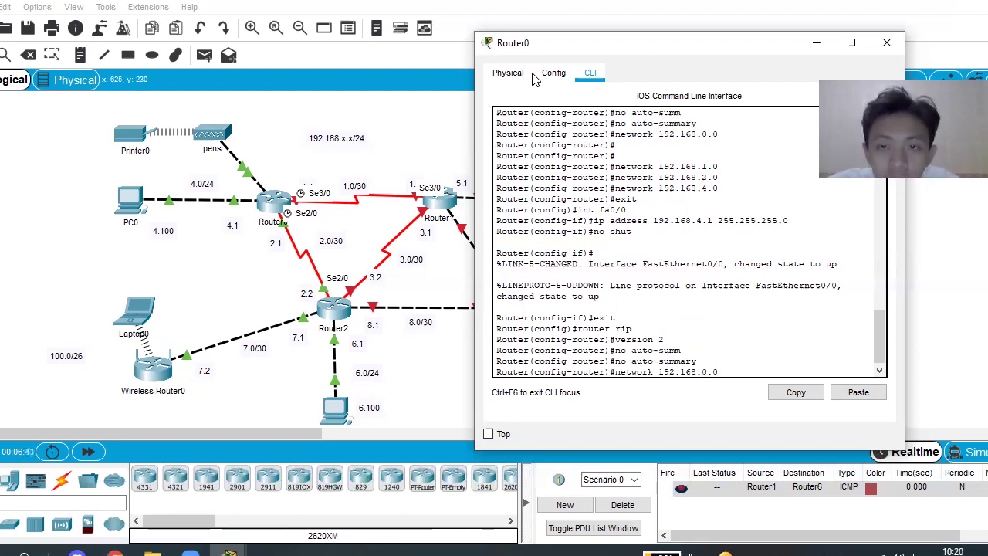
key("Return")
- Reuse the previous network command to advertise 192.168.1.0 through RIP on Router0
key("Up")
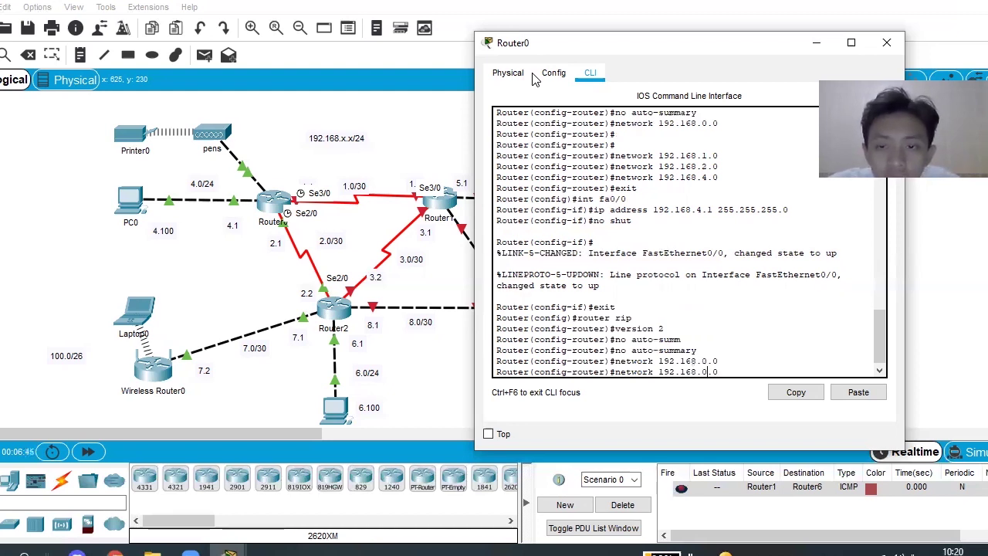
key("Left")
key("Left")
key("BackSpace")
type("1")
key("Return")
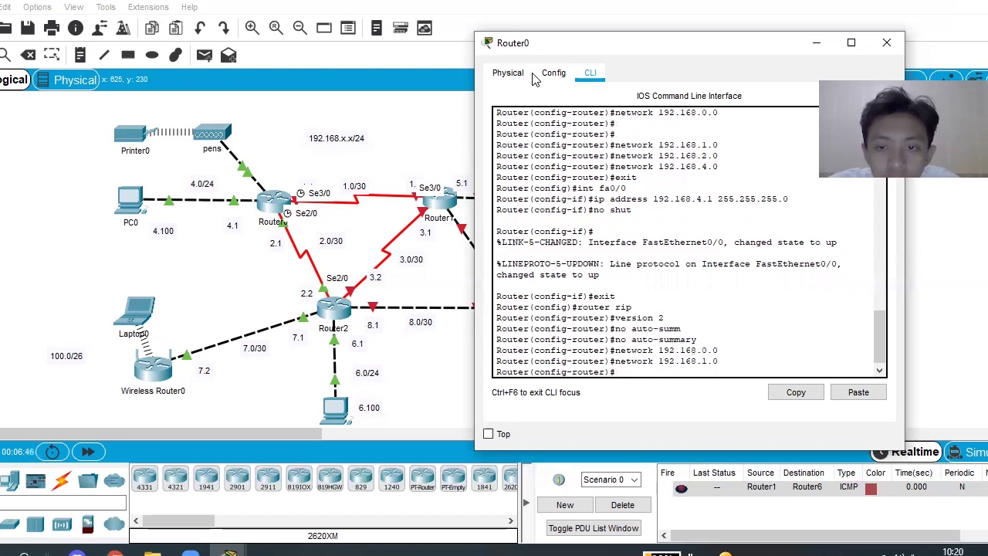
- Reuse the previous network command to advertise 192.168.2.0 through RIP on Router0
key("Up")
key("Left")
key("Left")
key("BackSpace")
type("2")
key("Return")
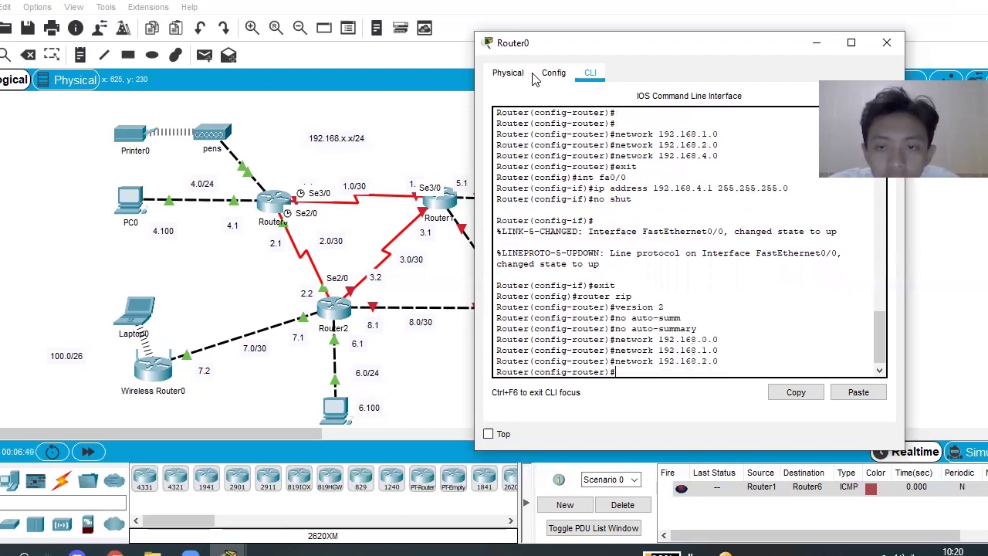
- Reuse the previous network command to advertise 192.168.4.0 through RIP on Router0
key("Up")
key("Left")
key("Left")
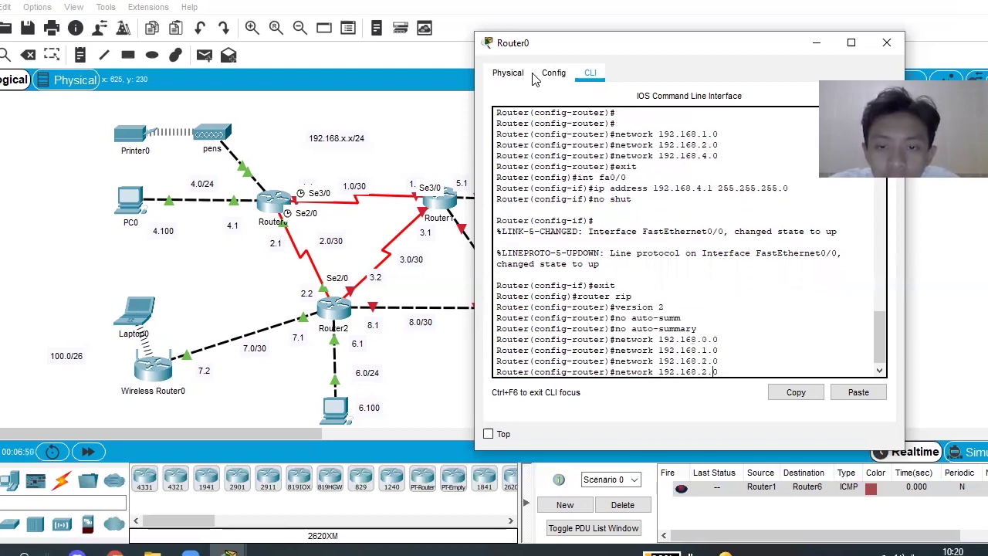
key("BackSpace")
type("4")
key("Return")
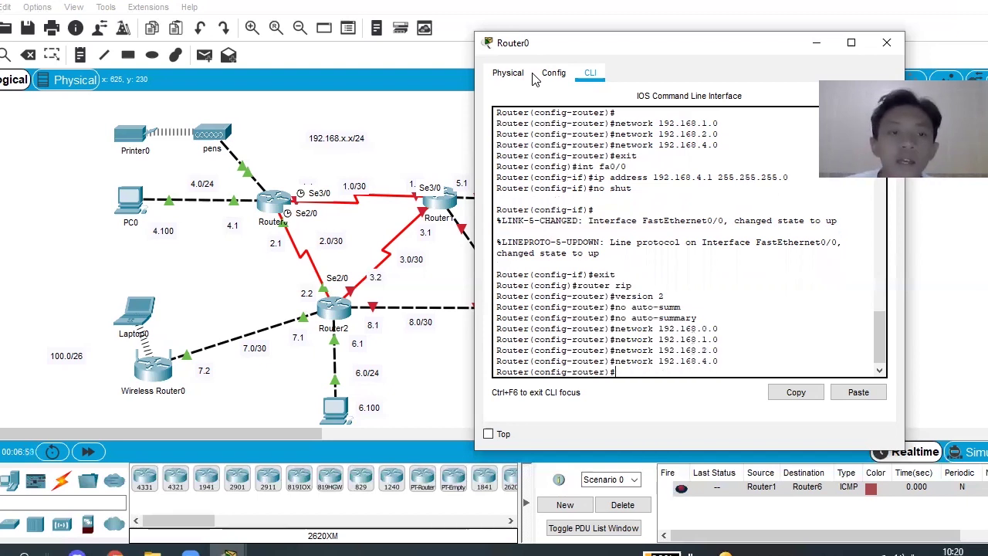
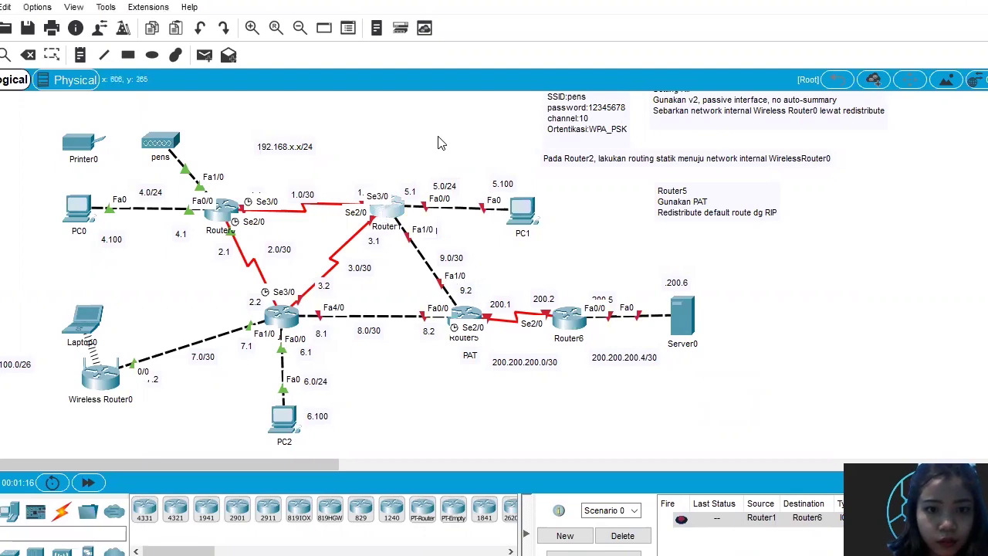
- Move Router1's window clear of the topology and bring its command line into global configuration mode
left_click_drag(446, 75, 763, 59)
left_click(785, 386)
key("Return")
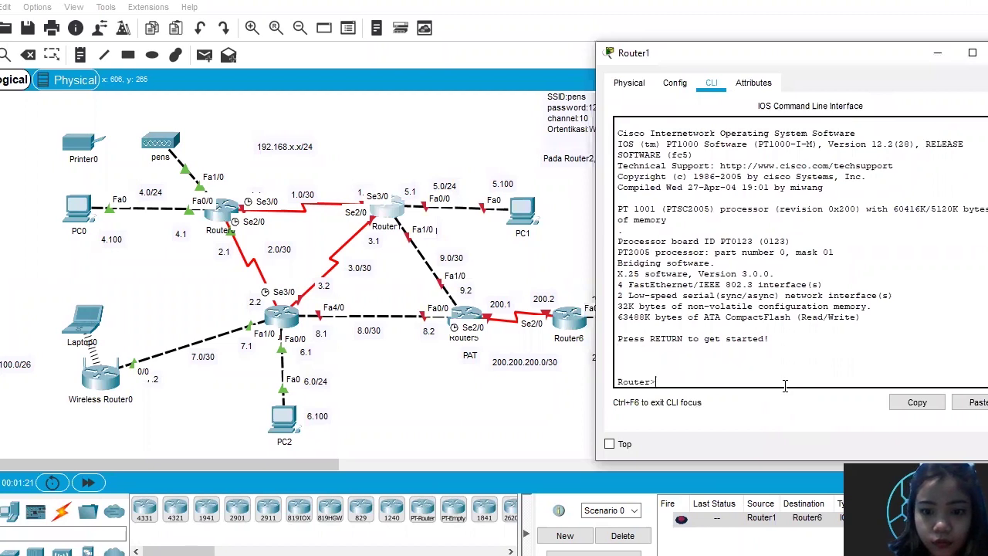
type("en")
key("Return")
type("co")
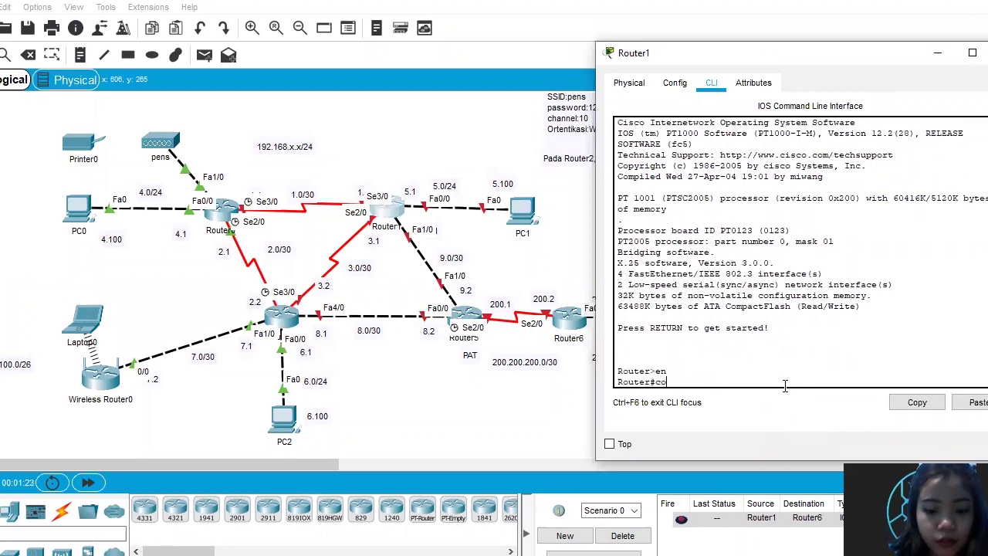
type("nf t")
key("Return")
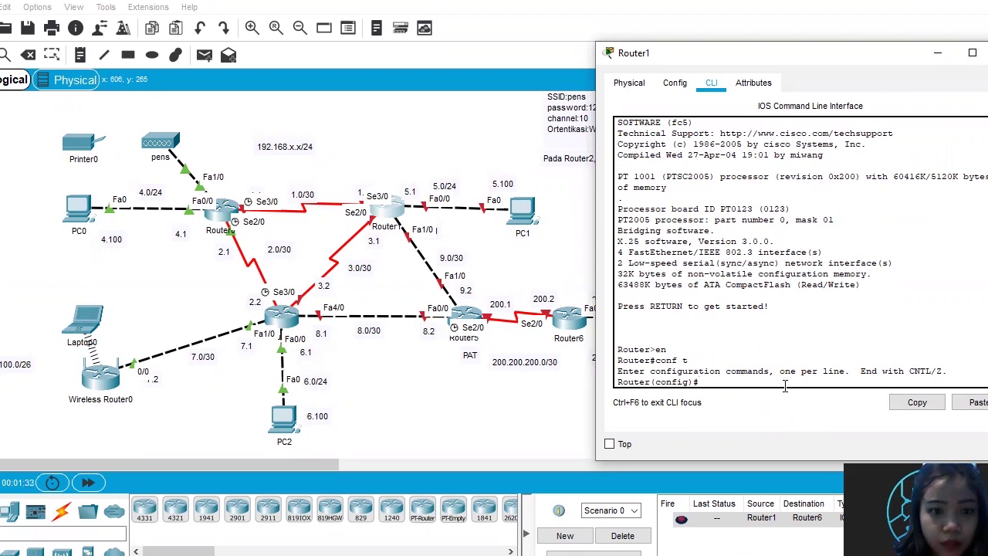
- Assign 192.168.1.2 with mask 255.255.255.252 to Router1's interface Se3/0 and enable the interface
type("int")
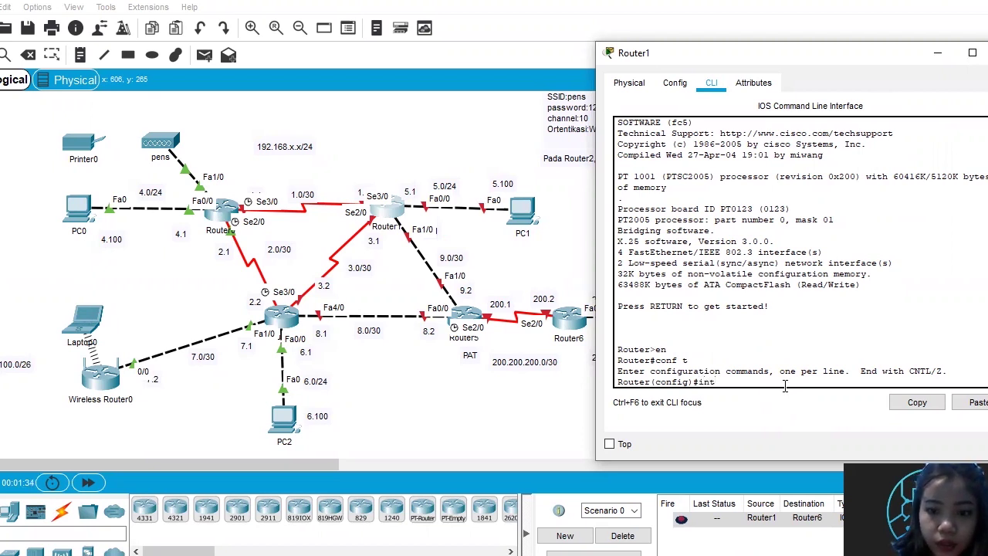
type(" se")
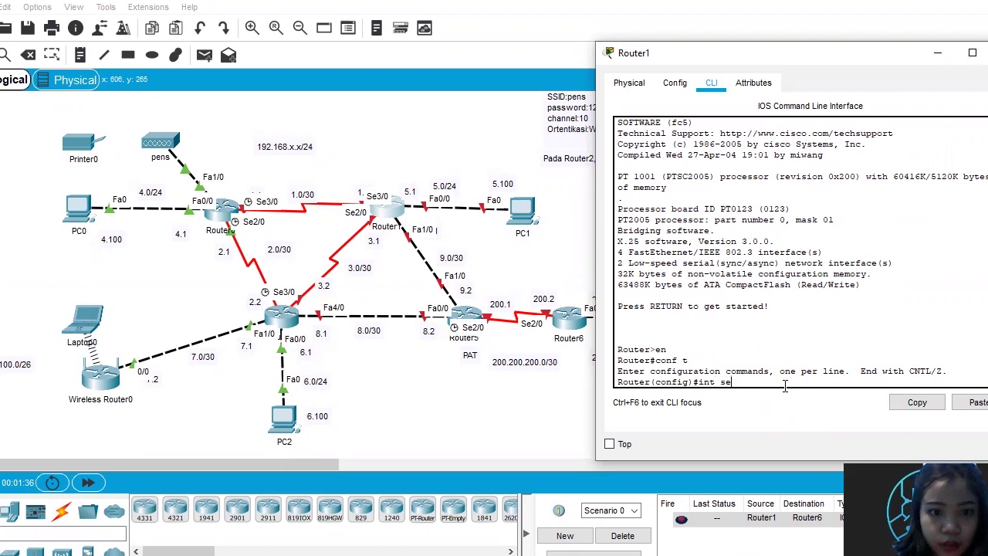
type("3/0")
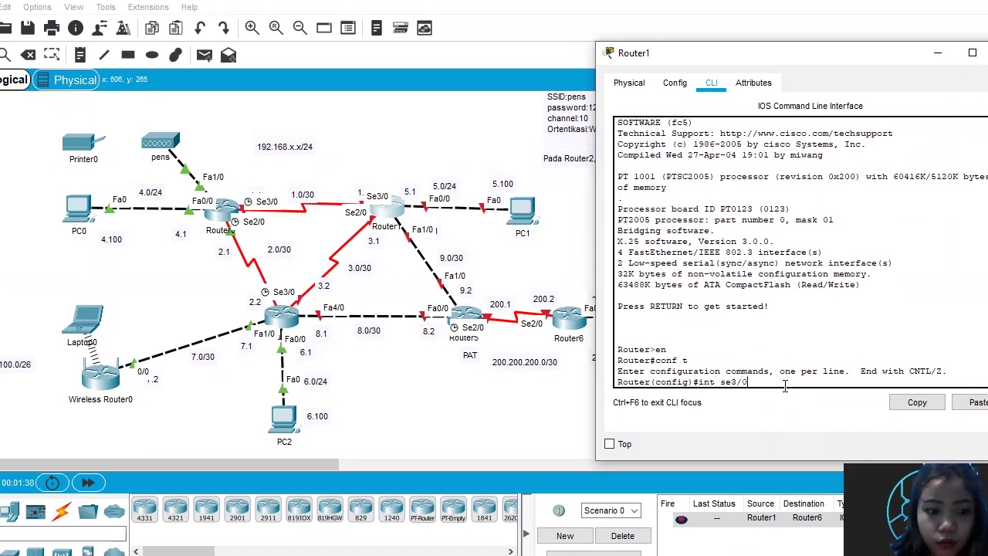
key("Return")
type("ip a")
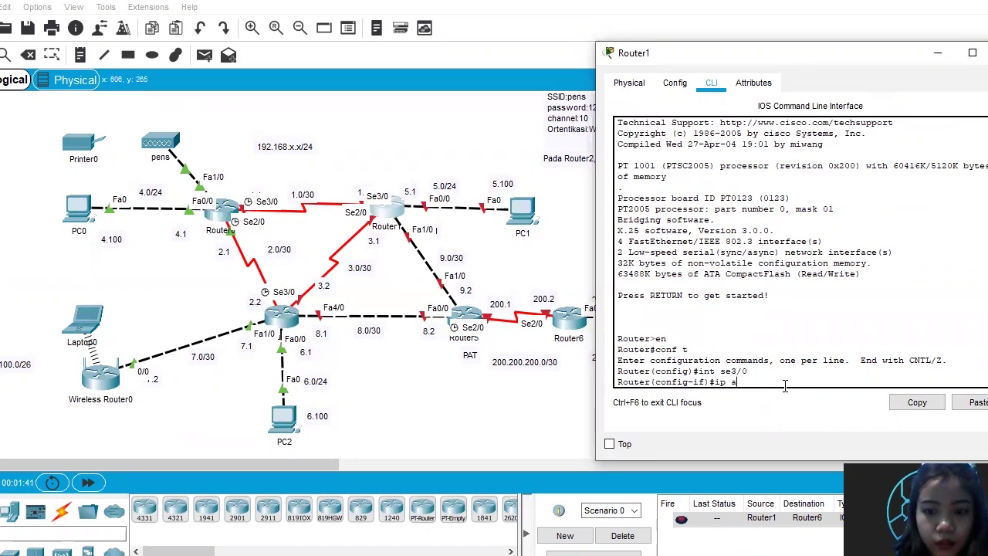
type("ddress 1")
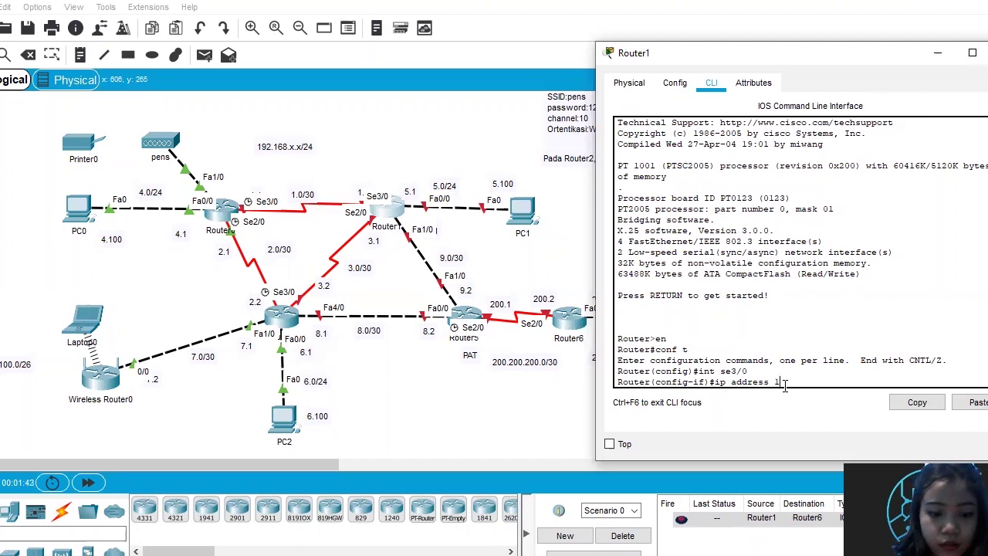
type("92.168")
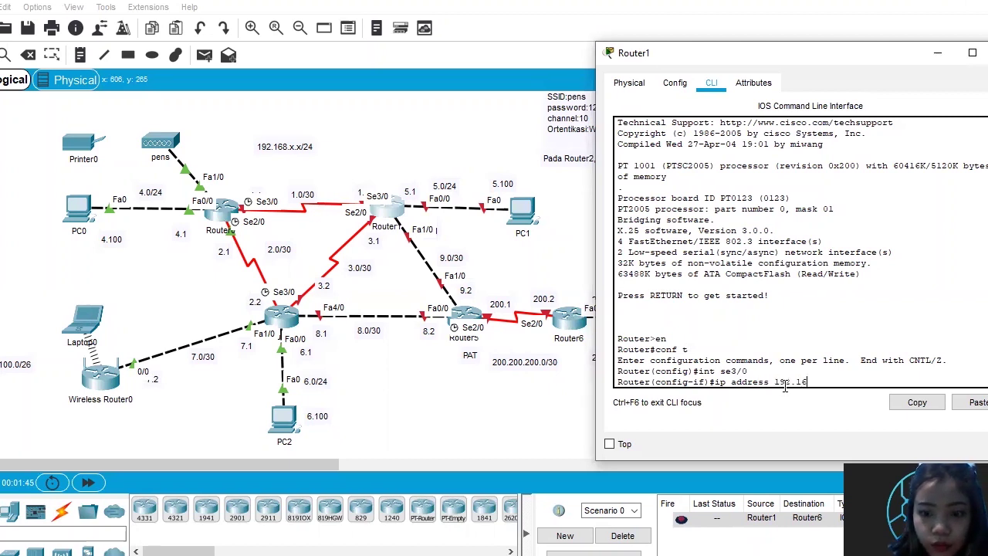
type(".1.")
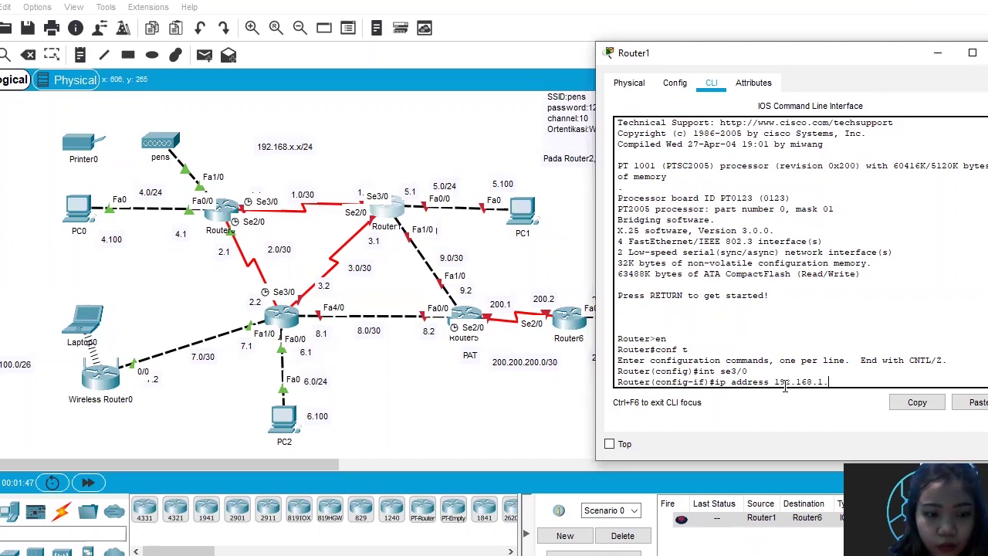
type("2 255.2")
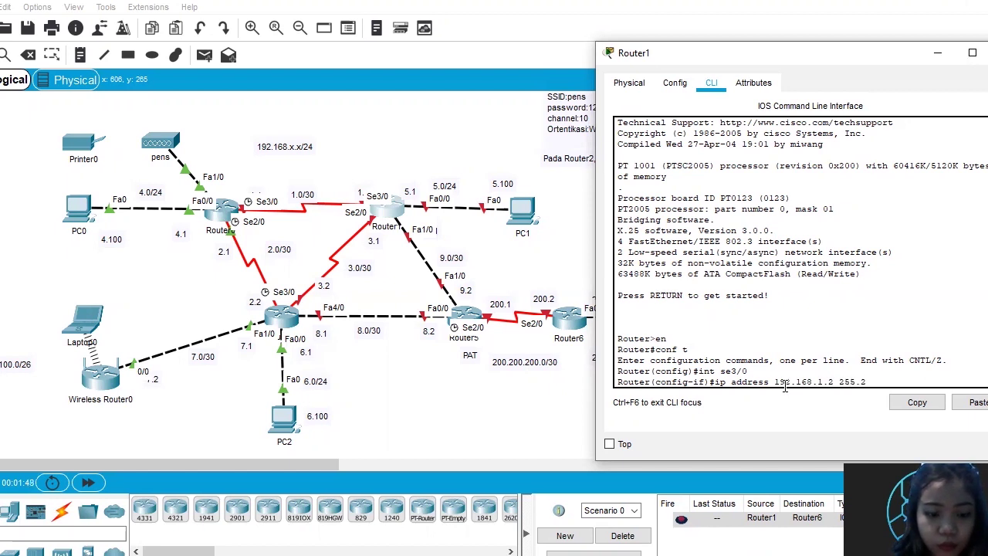
type("55.255.")
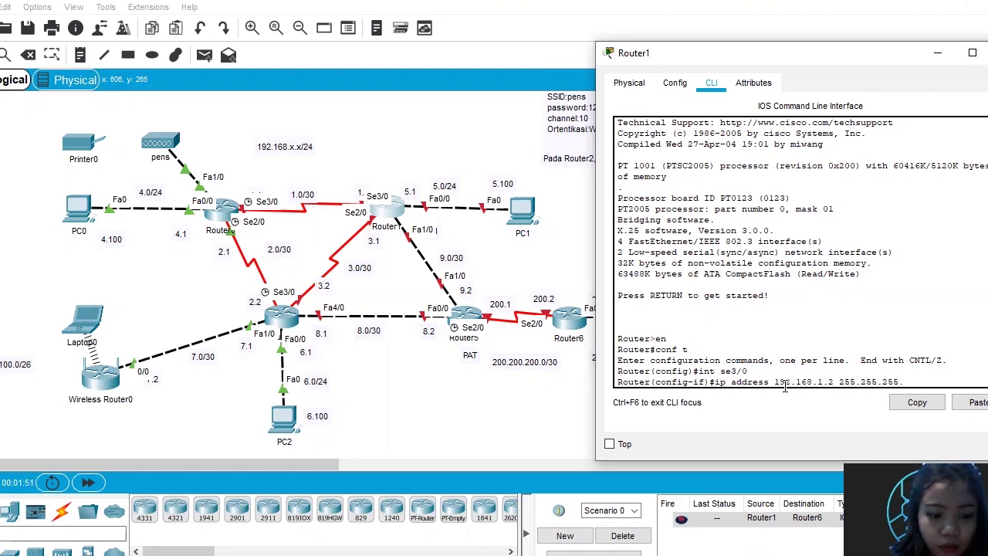
type("252")
key("Return")
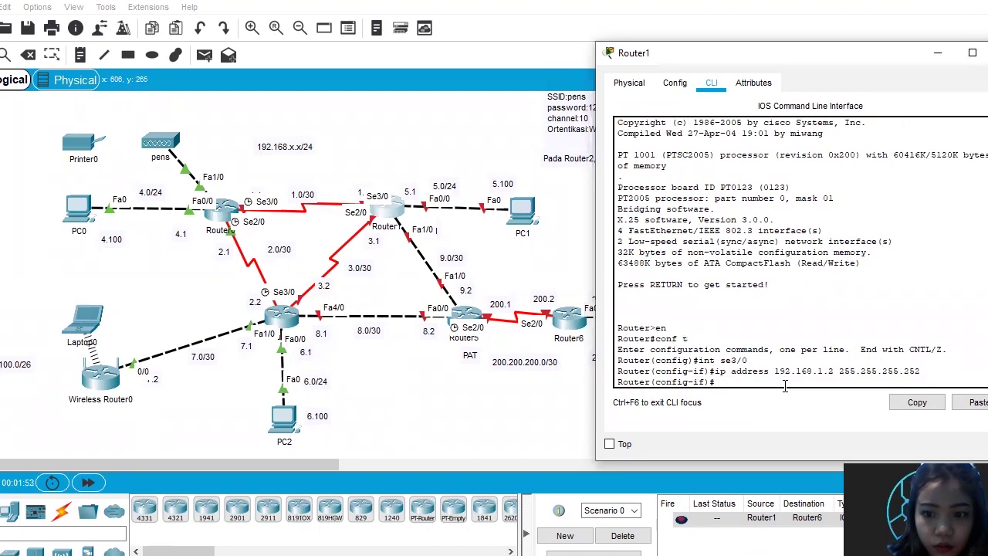
type("no shut")
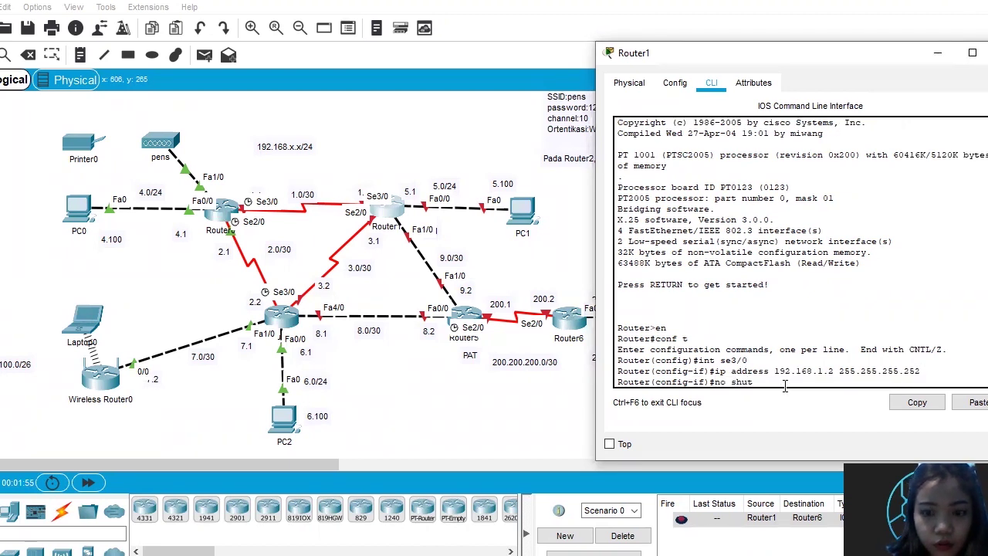
key("Return")
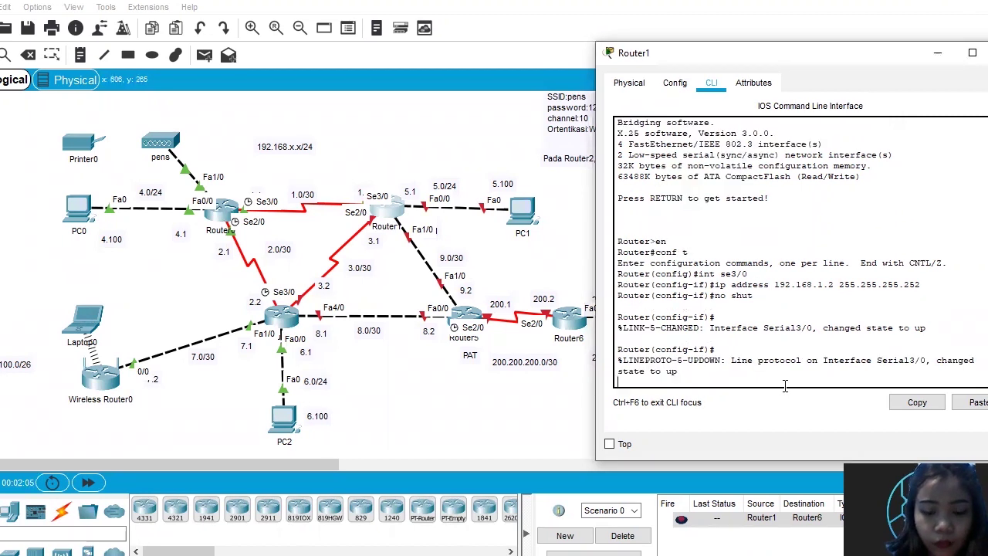
key("Return")
- Assign 192.168.3.1 with mask 255.255.255.252 to Router1's interface Se2/0 and enable the interface
type("ig-if)#i")
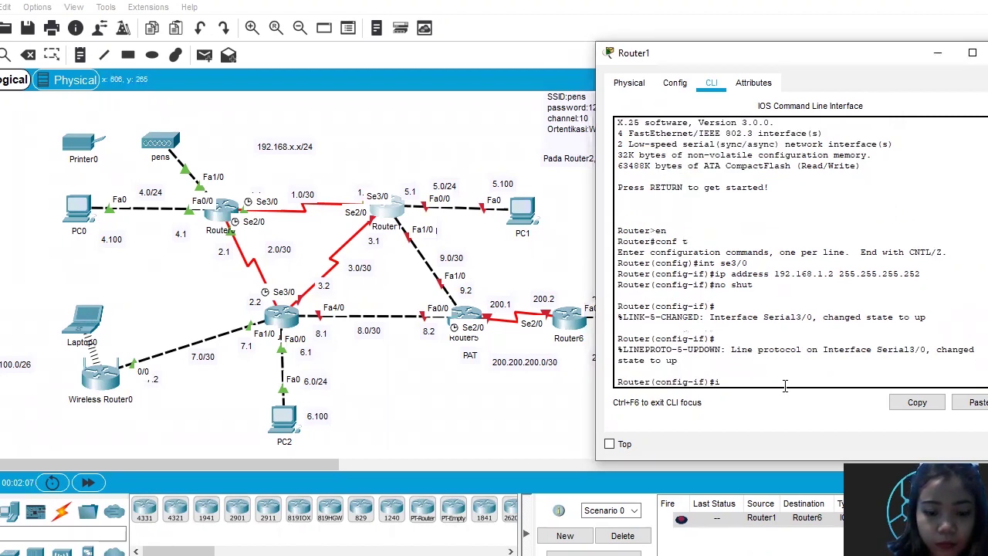
type("nt")
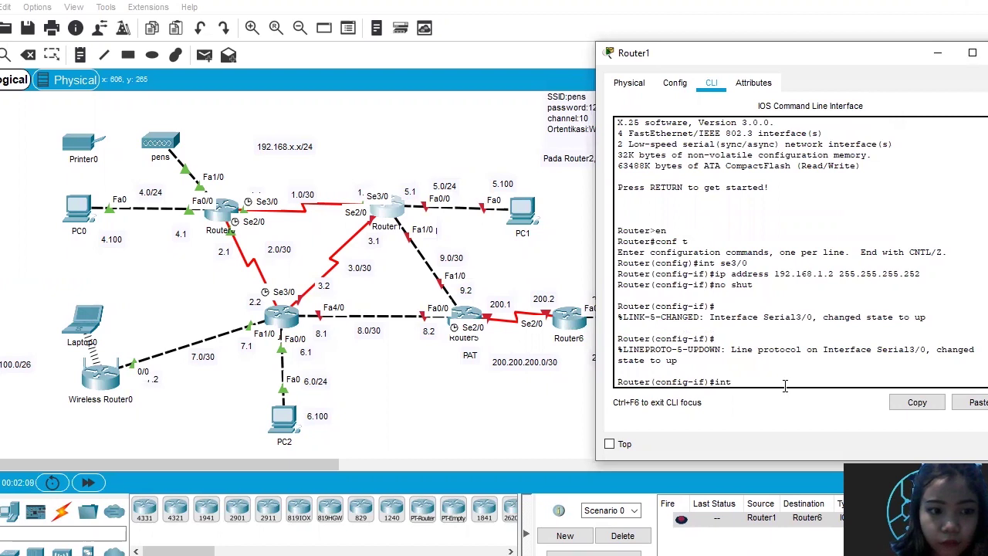
type(" se2")
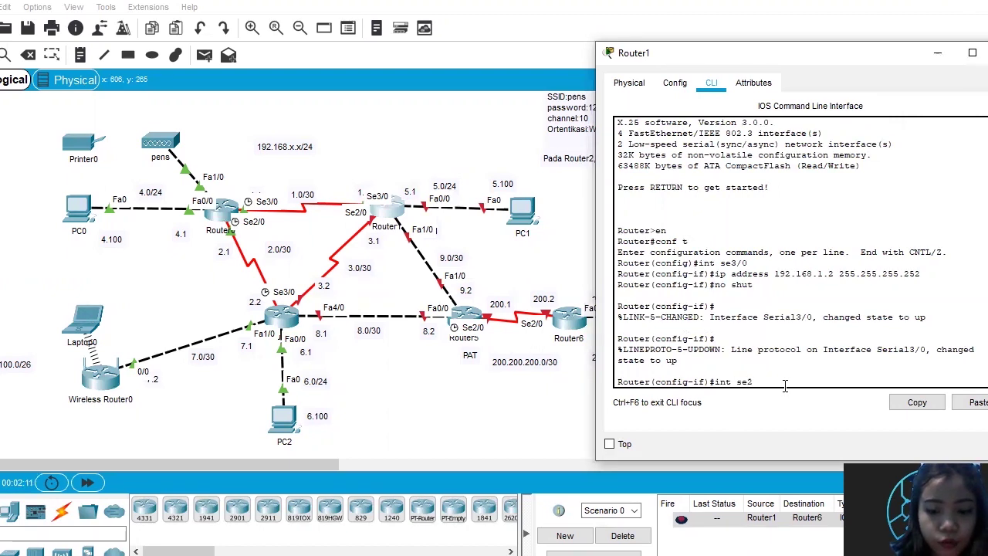
type("/0")
key("Return")
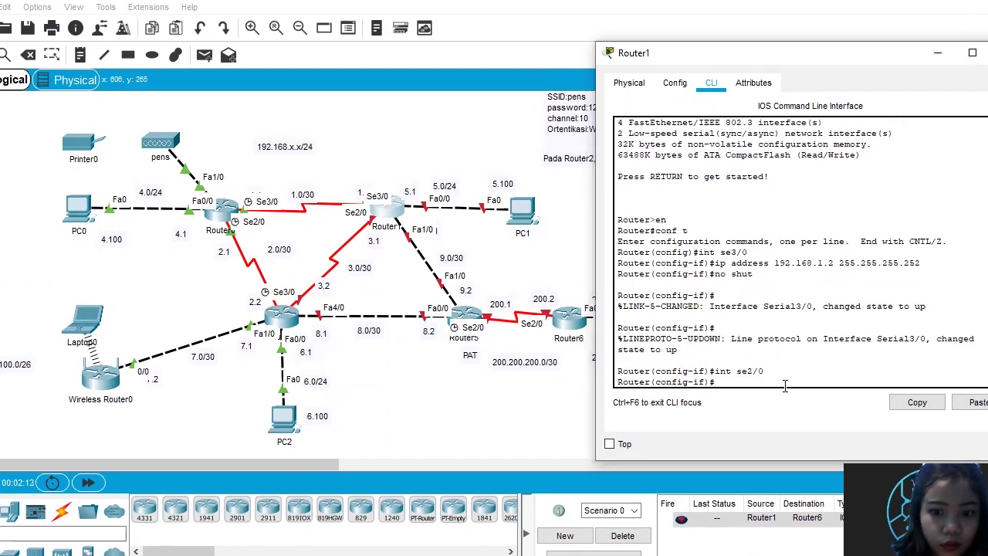
type("ip addre")
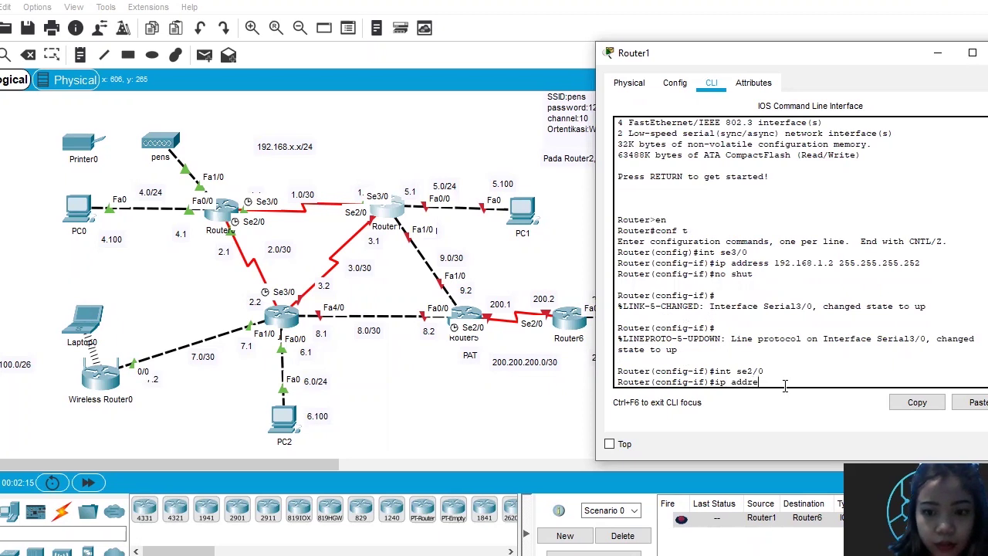
type("ss 192.1")
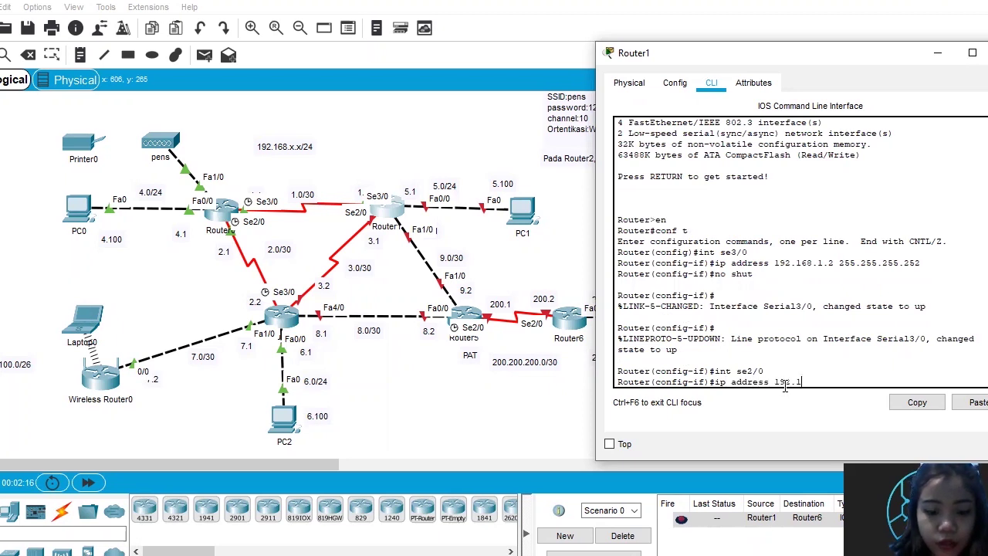
type("68")
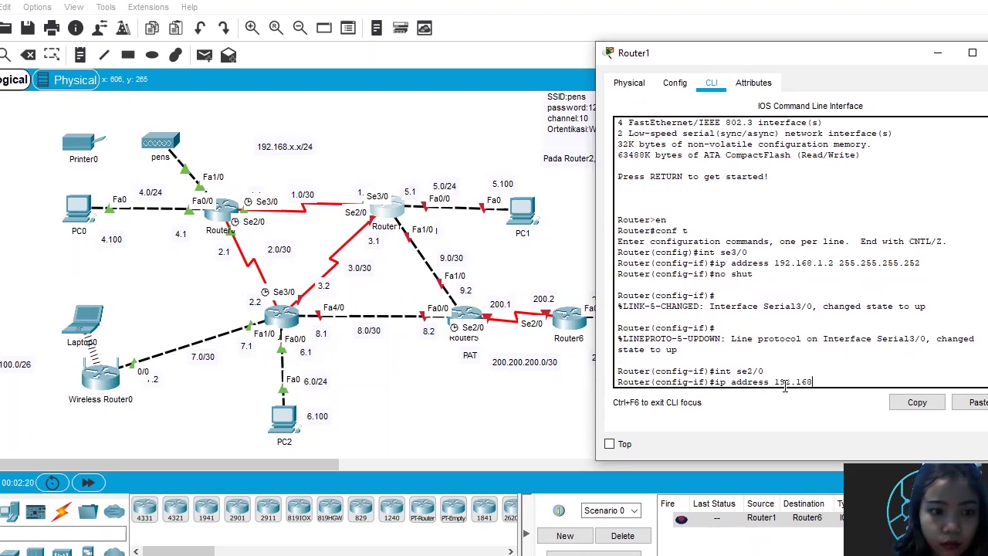
type(".3.1")
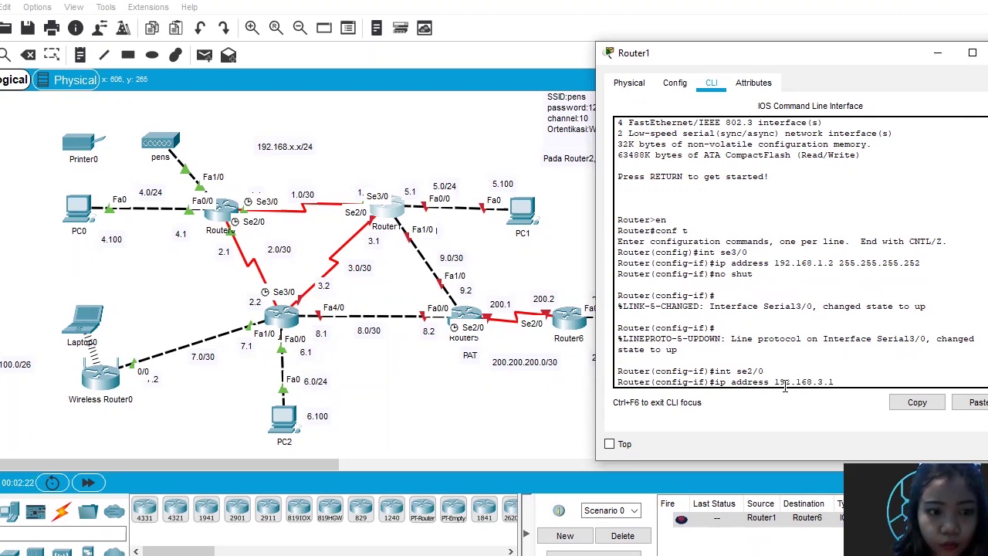
type(" 255.2")
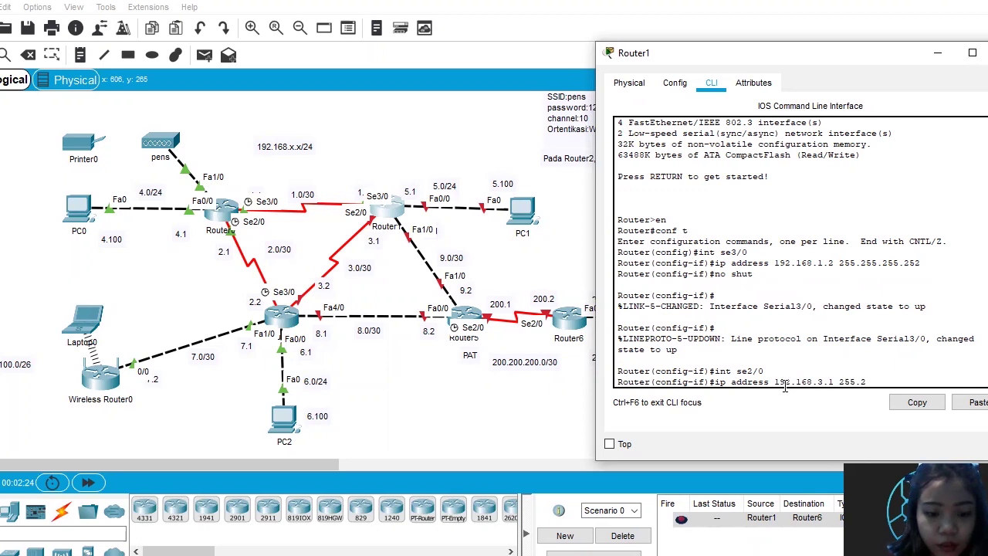
type("55.255.252")
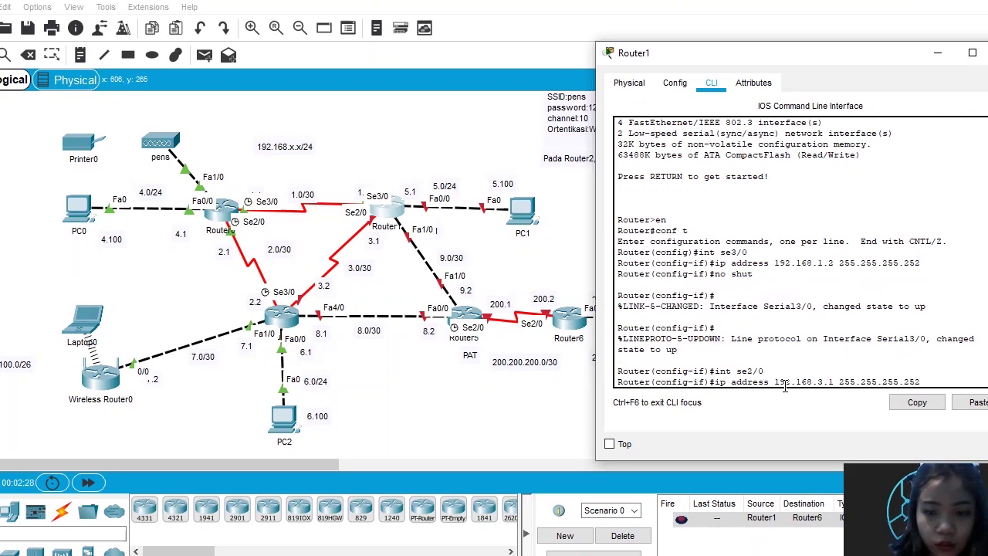
key("Return")
type("no shut")
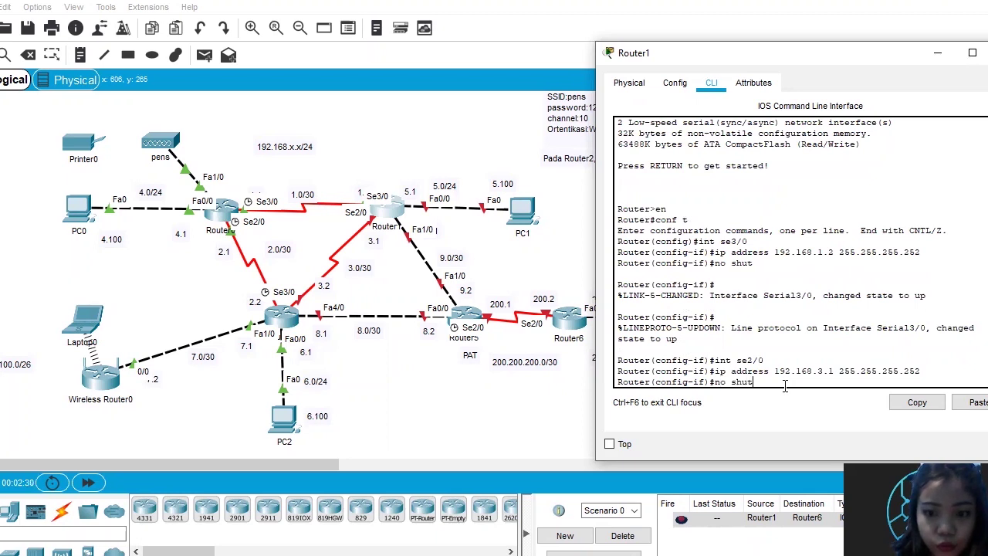
key("Return")
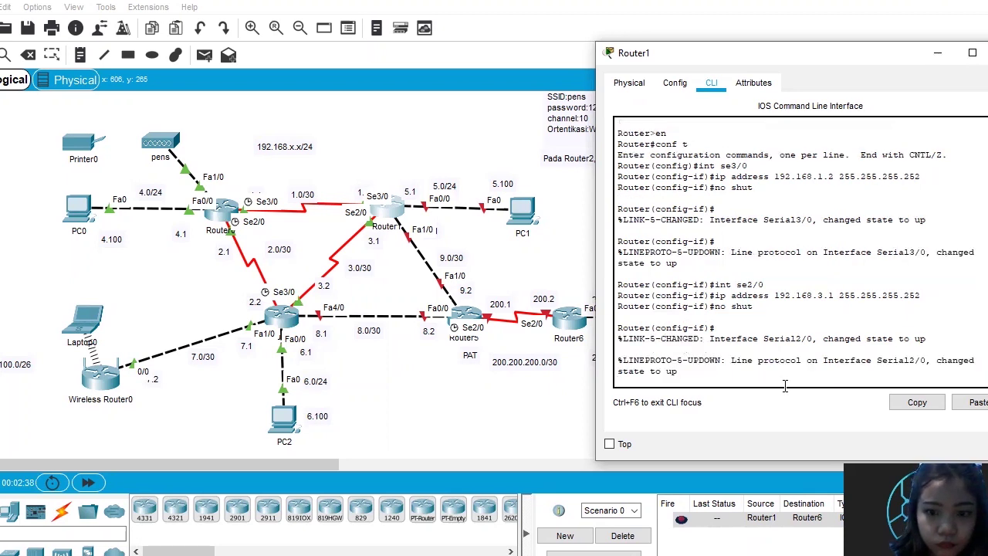
key("Return")
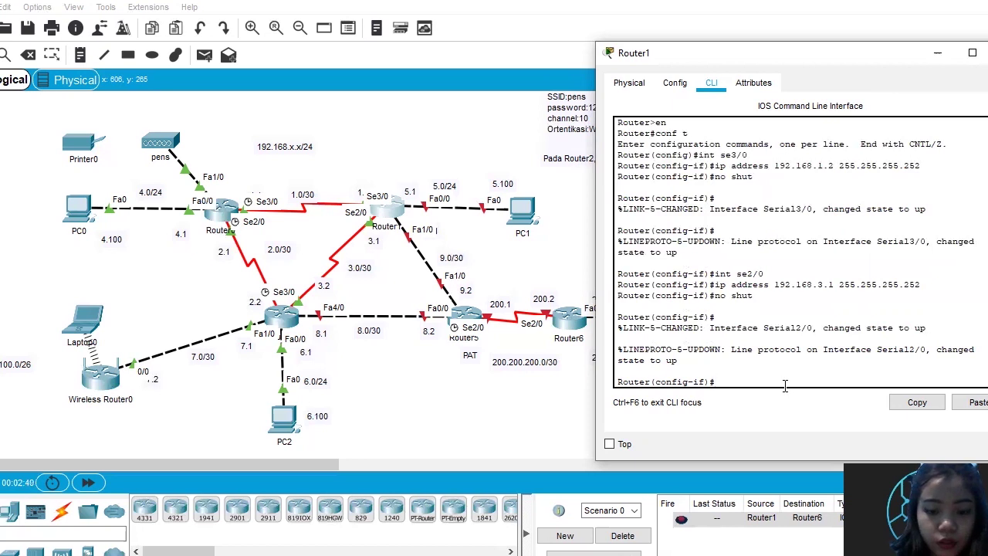
- Assign 192.168.5.1 with mask 255.255.255.0 to Router1's interface Fa0/0 and enable the interface
type("int ")
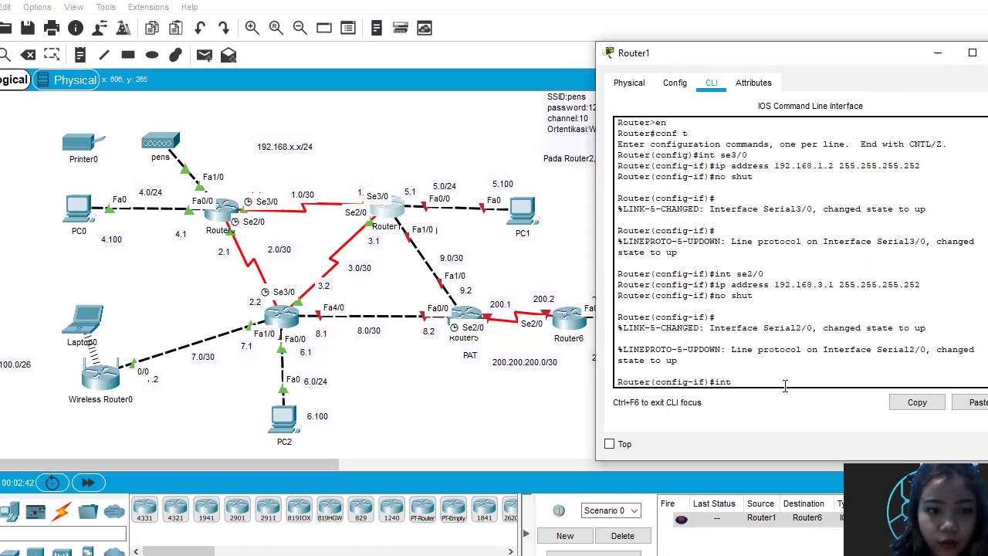
type("fa0/0")
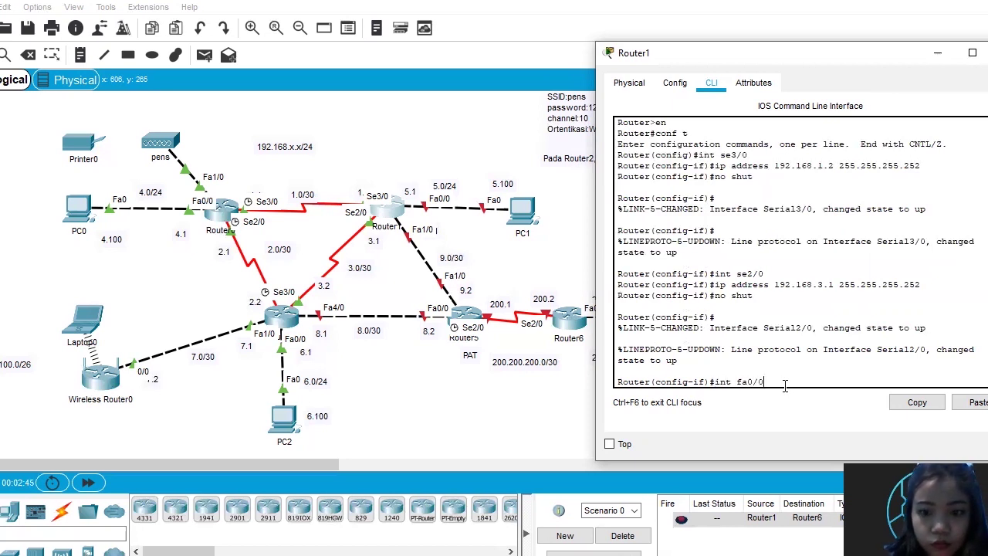
key("Return")
type("ip")
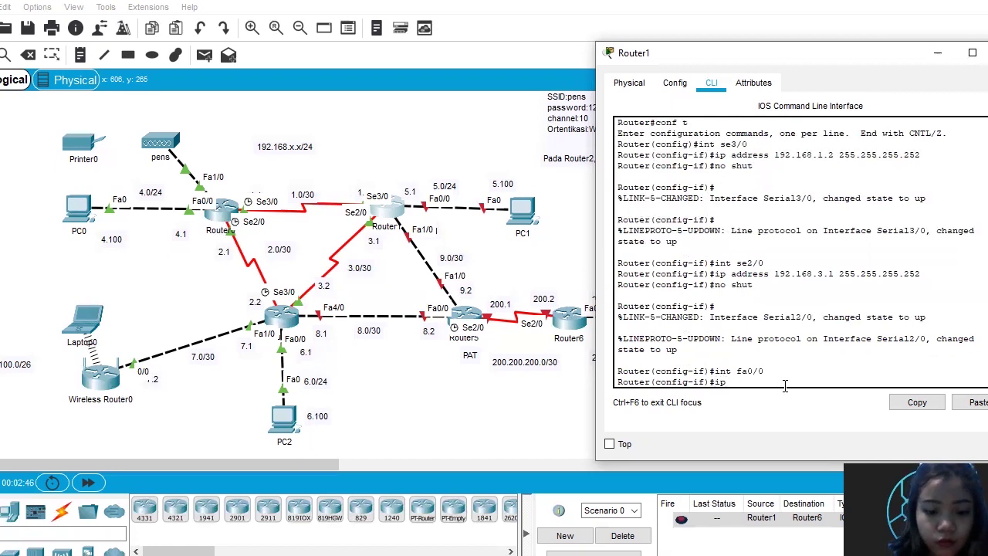
type(" address ")
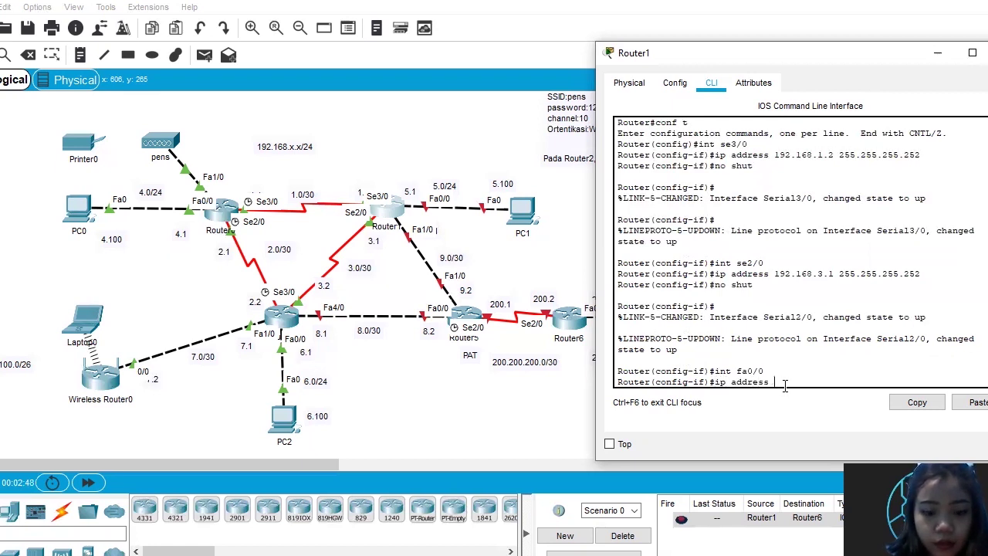
type("192.1")
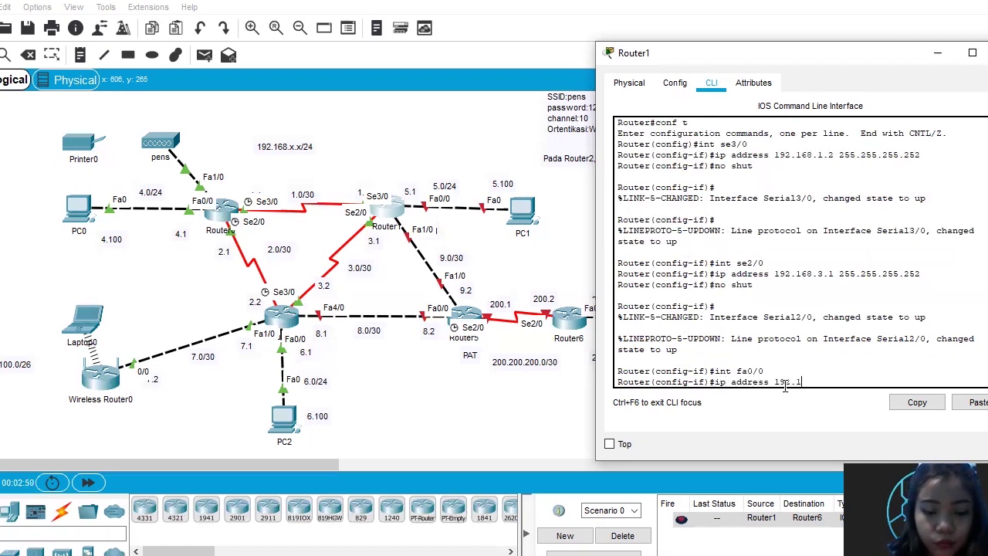
type("68")
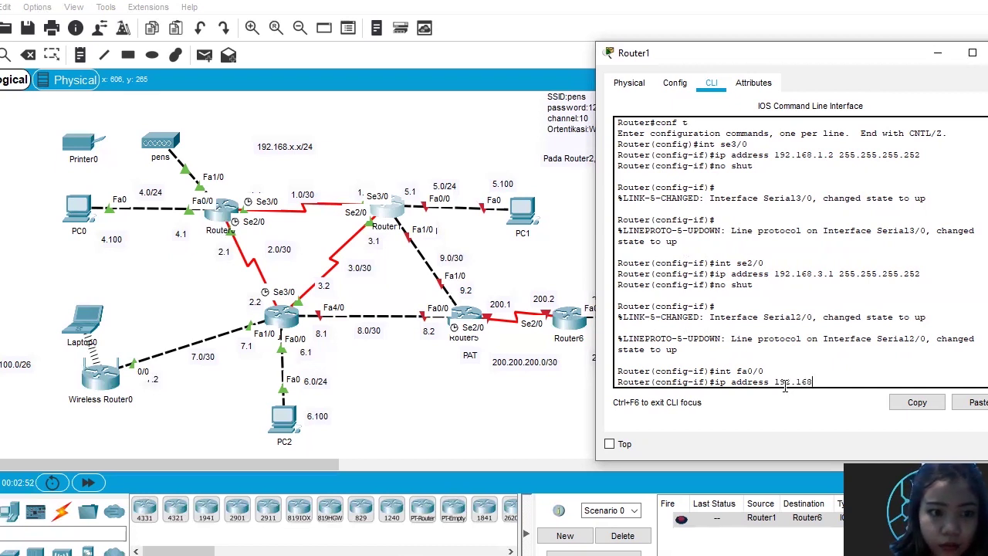
type(".5.1")
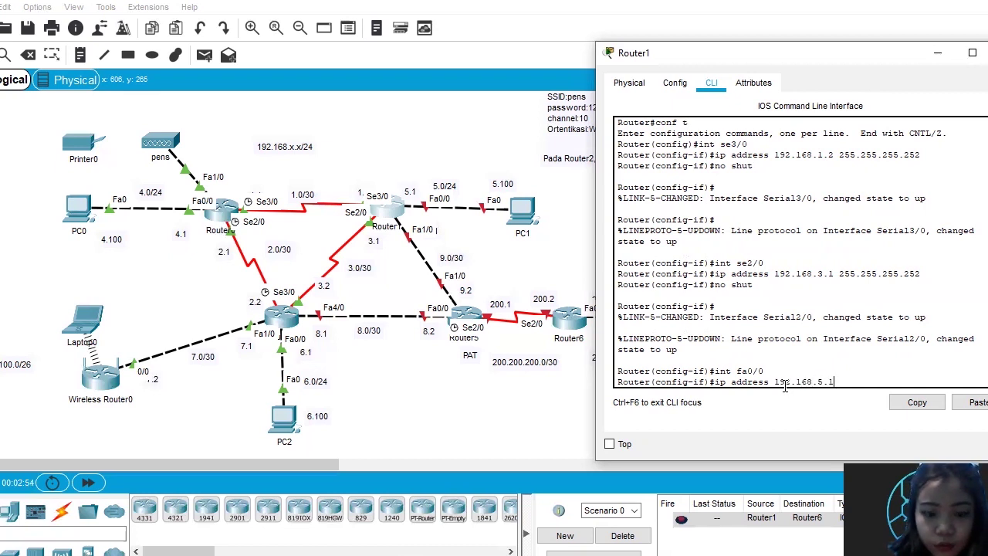
type(" 255.255")
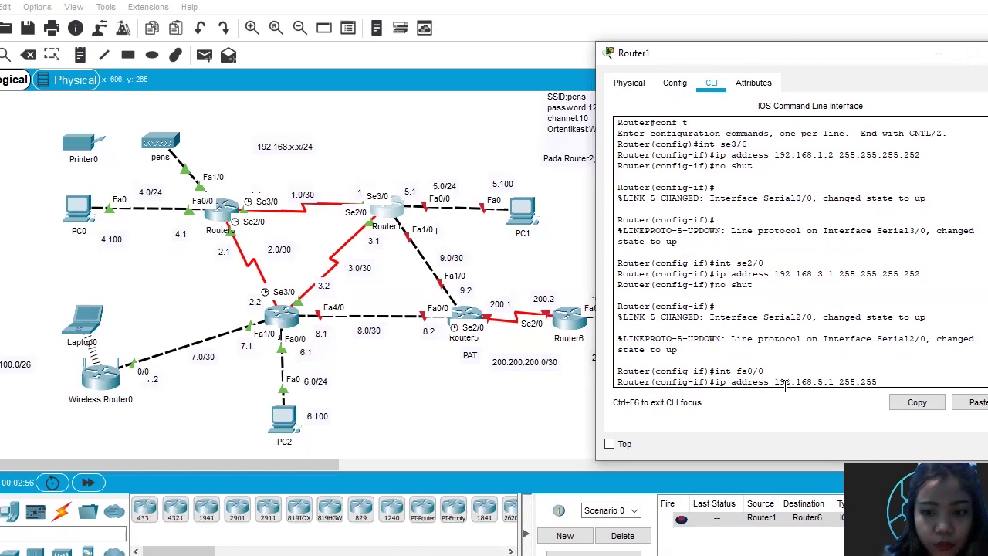
type(".255.0")
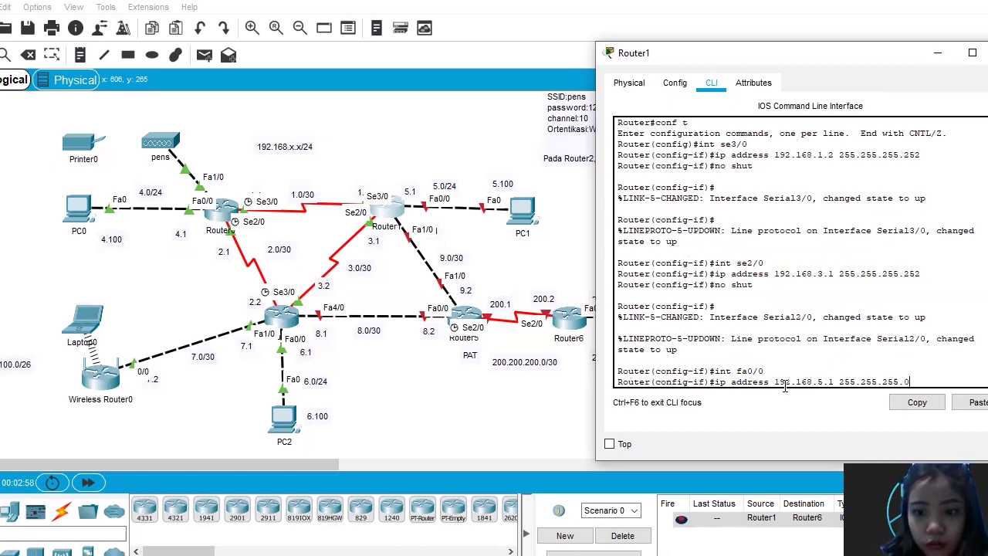
key("Return")
type("no shut")
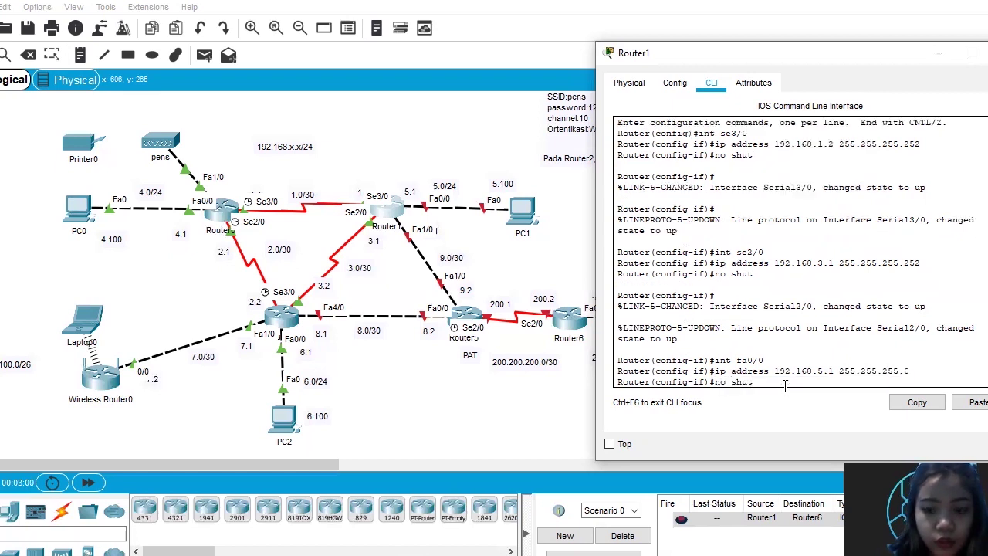
key("Return")
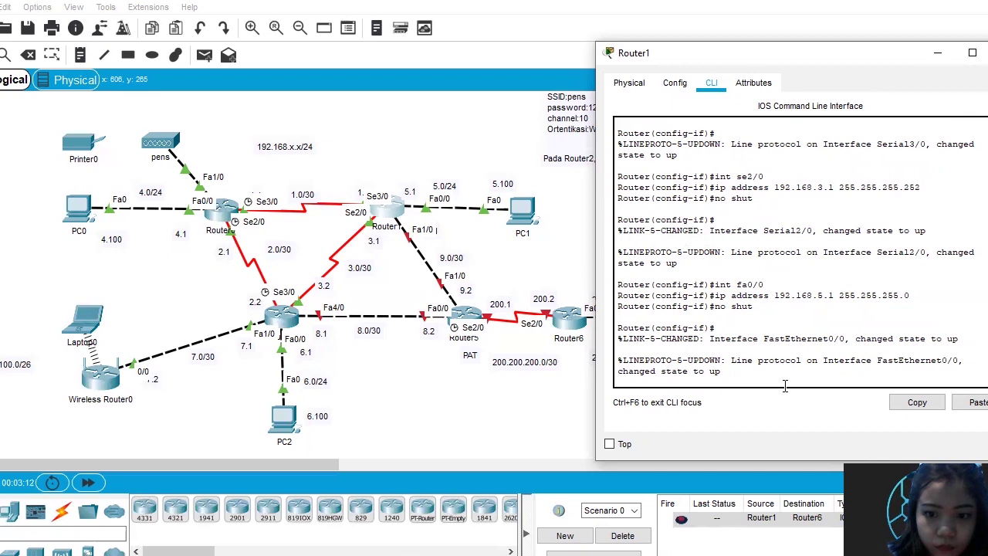
key("Return")
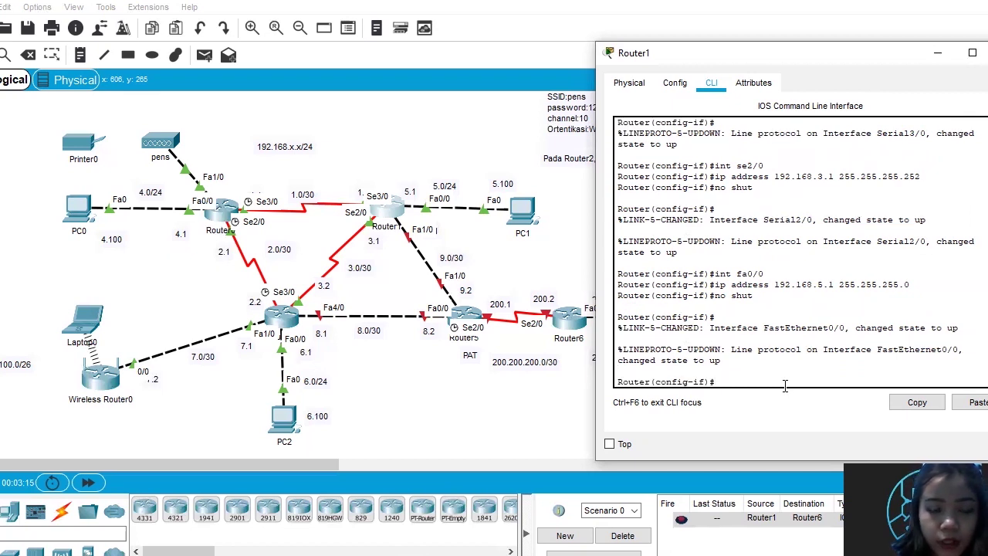
- Assign 192.168.9.1 with mask 255.255.255.252 to Router1's interface Fa1/0 and enable the interface
type("int fa")
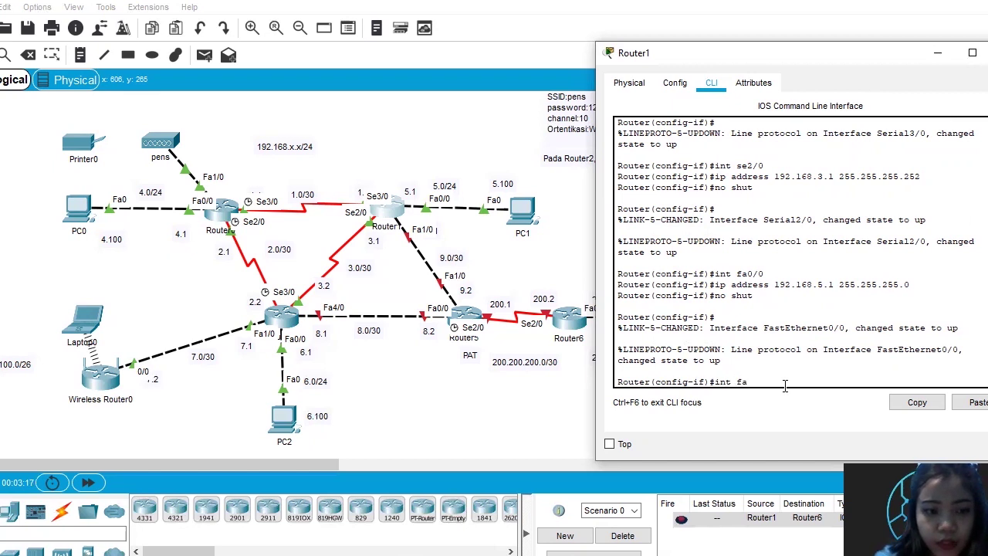
type("1/0")
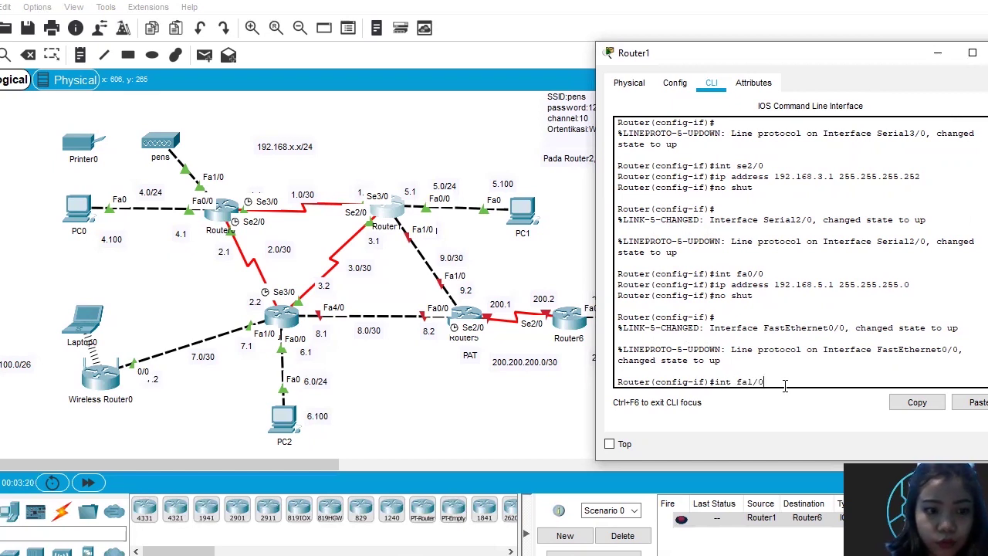
key("Return")
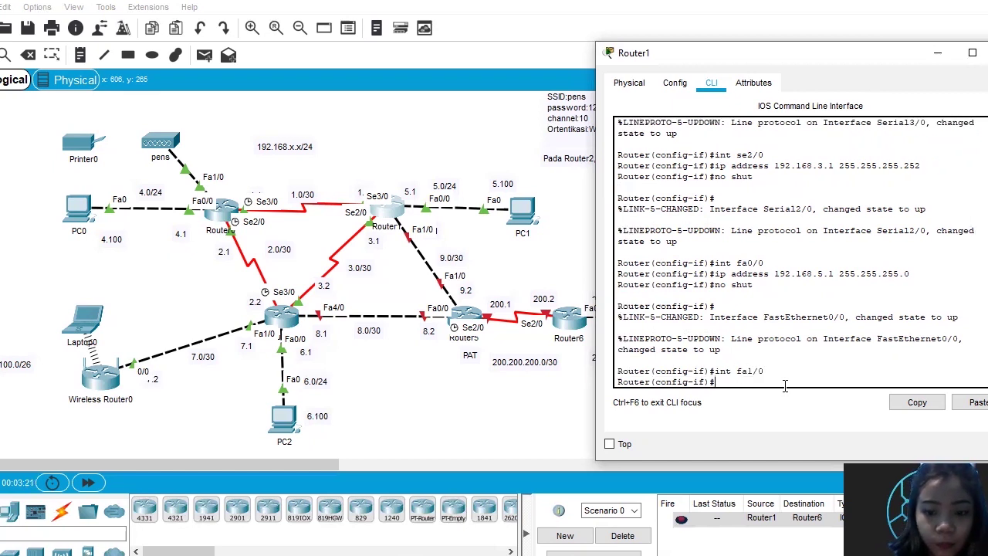
type("i")
type("p a")
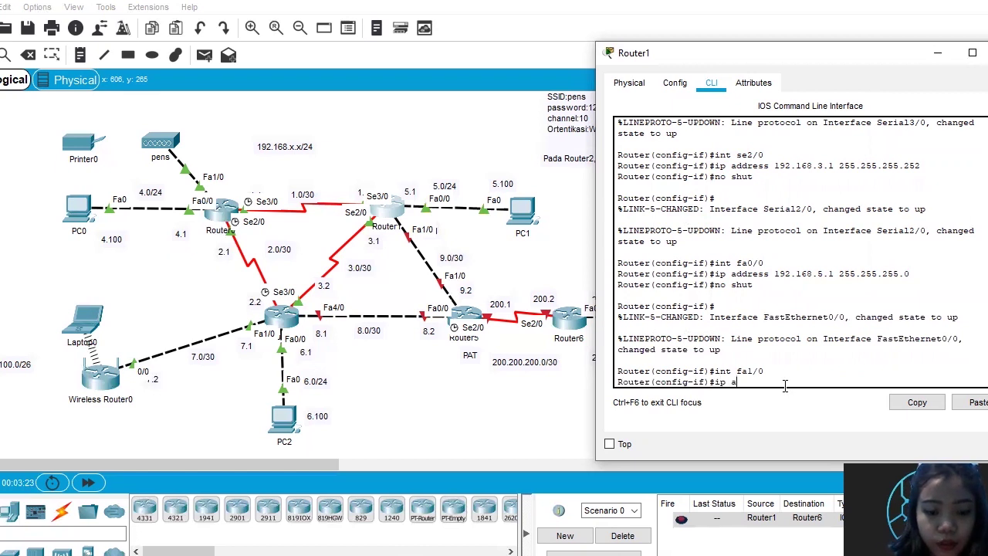
type("ddres")
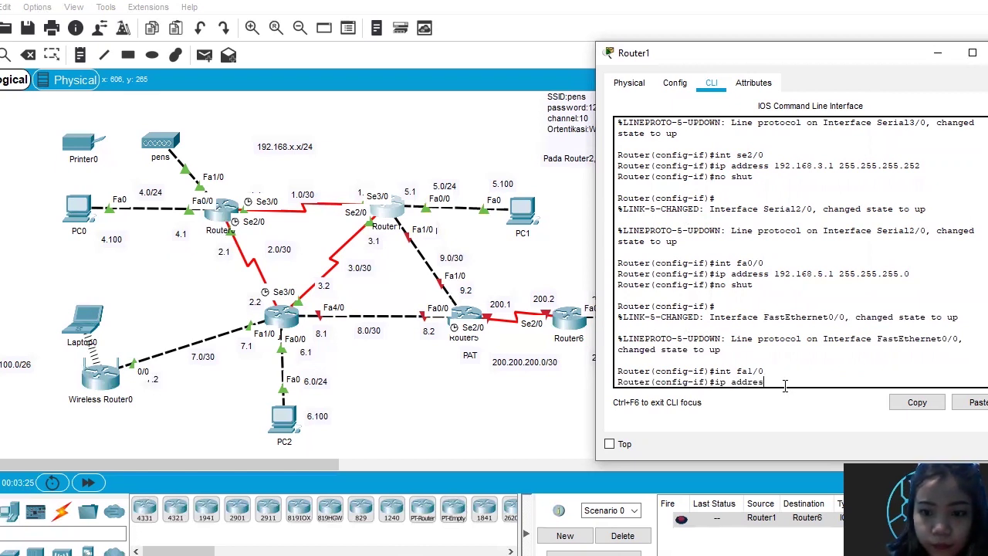
type("s 192.1")
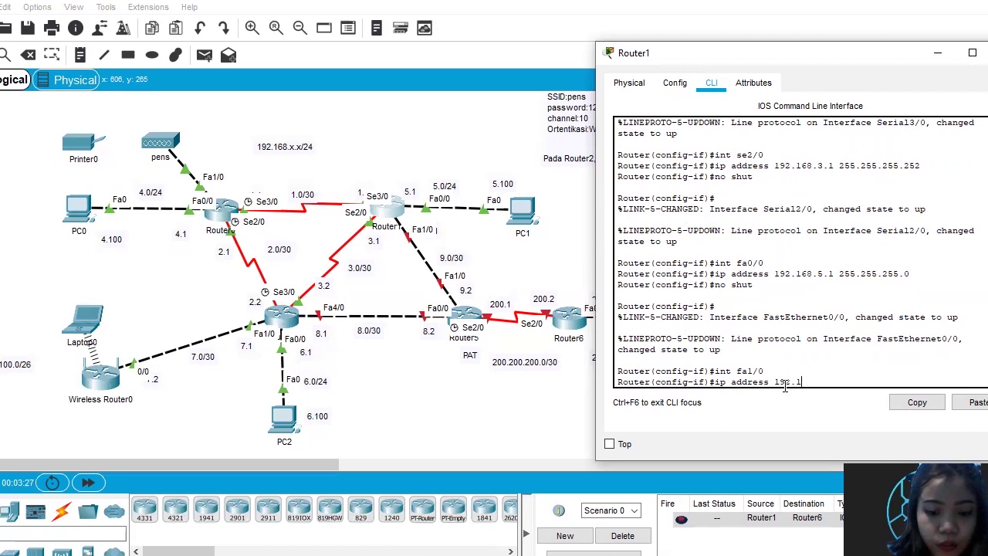
type("68.")
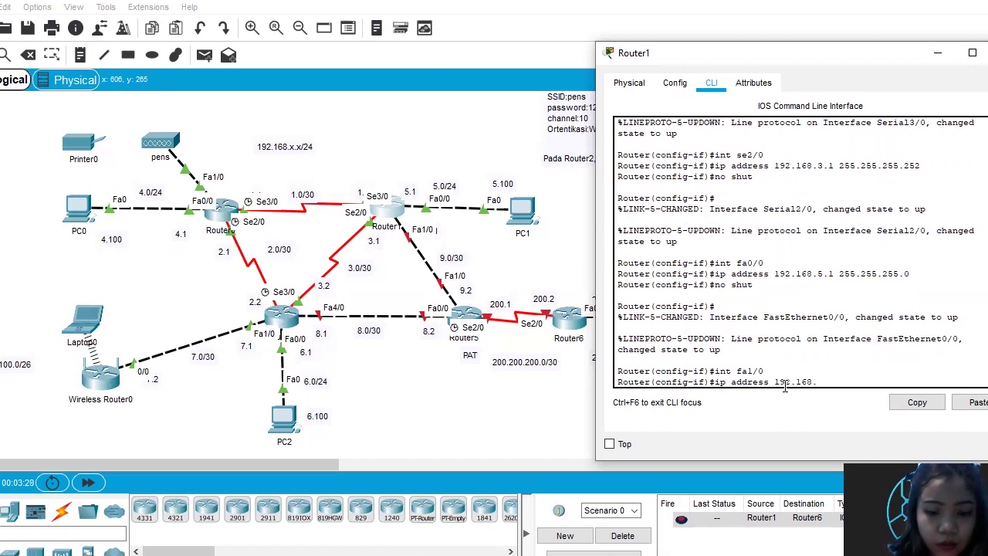
type("9.1 255.255")
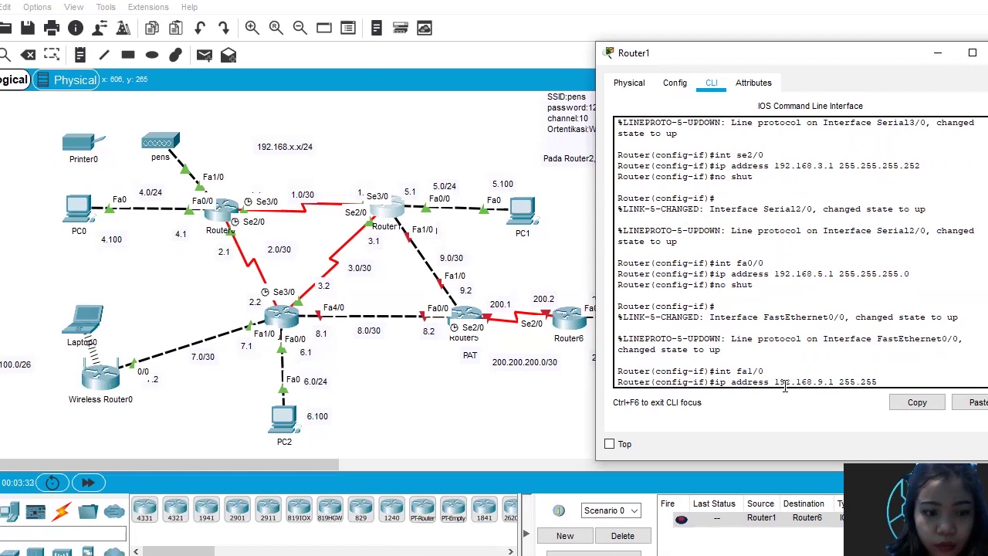
type(".255.255.")
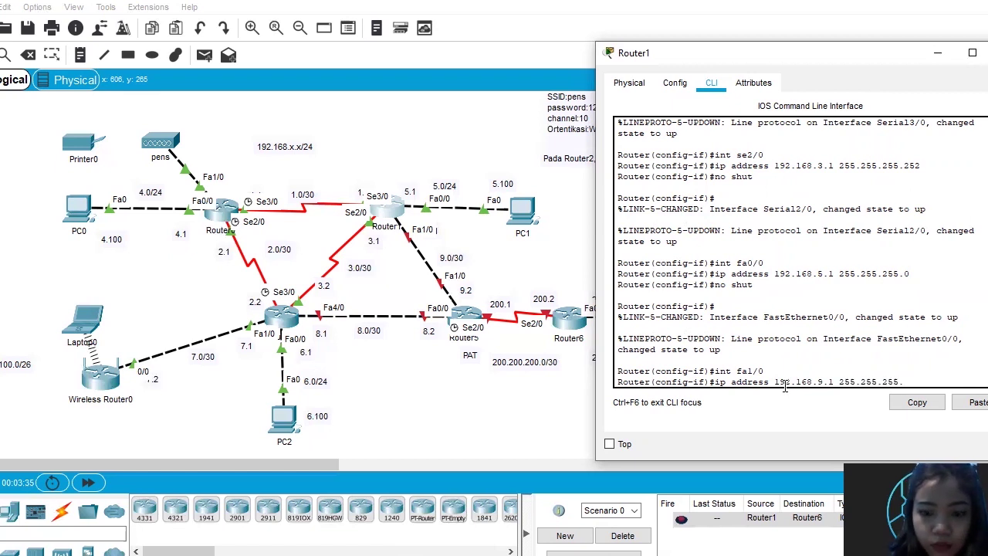
type("52")
key("Return")
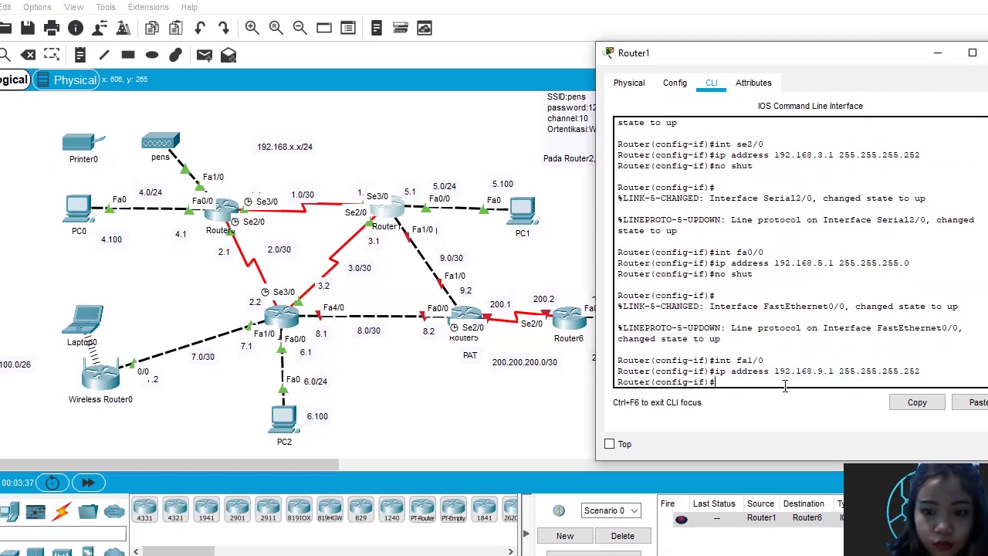
type("no shut")
key("Return")
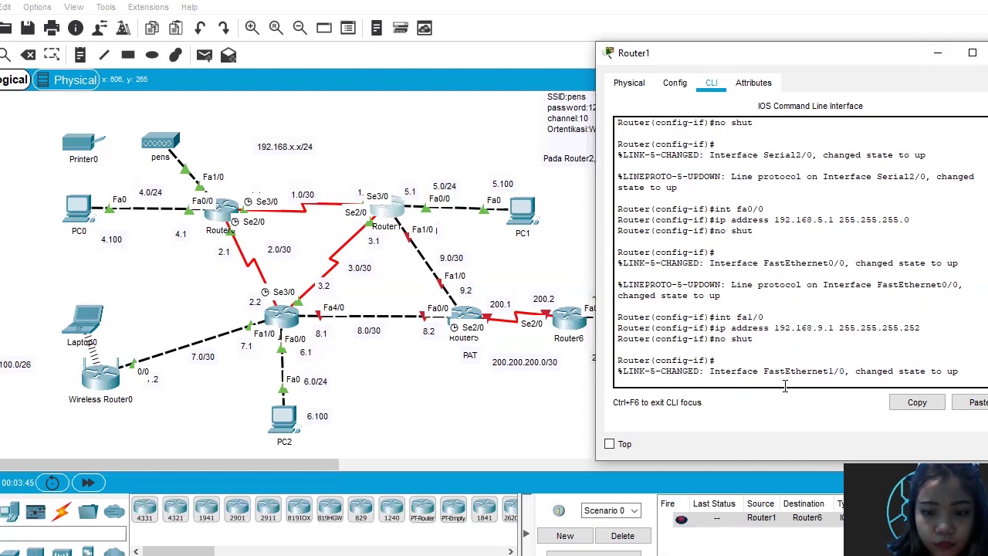
key("Return")
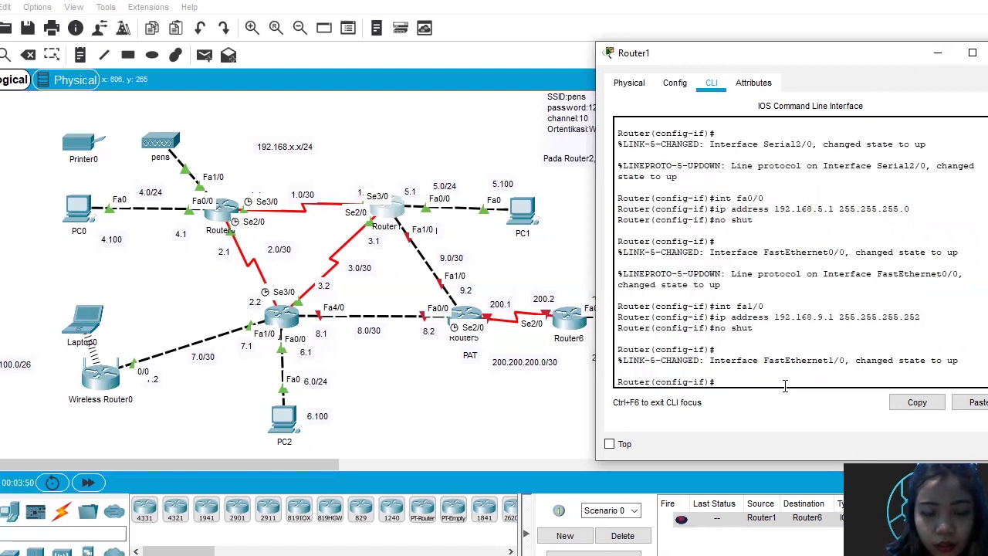
- Leave interface configuration on Router1 and start RIP routing with version 2
type("ex")
key("Return")
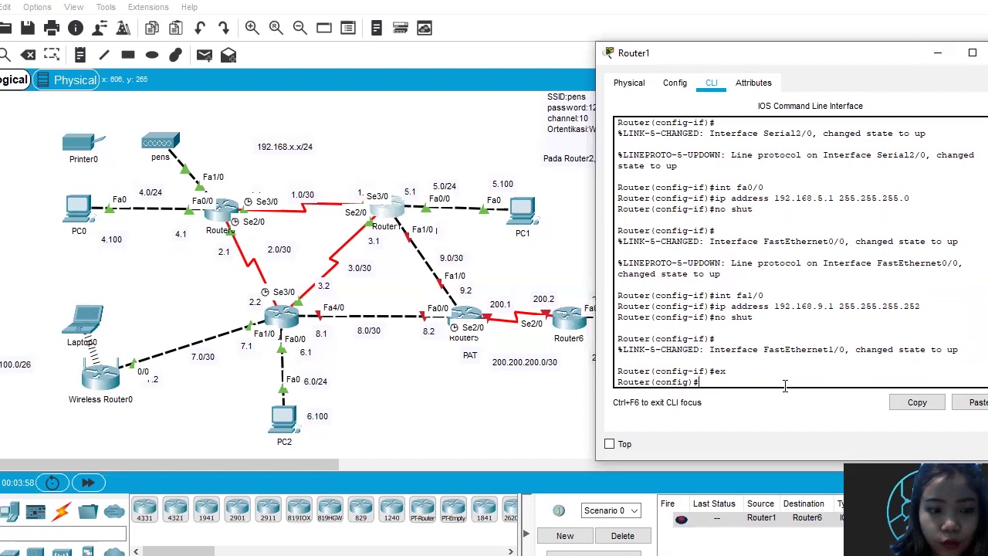
type("r")
type("ou")
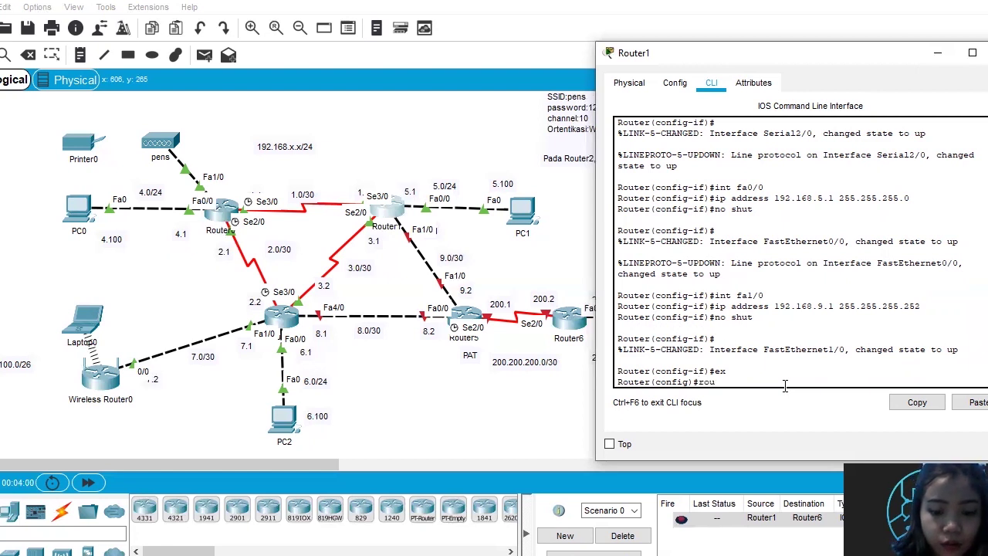
type("ter ri")
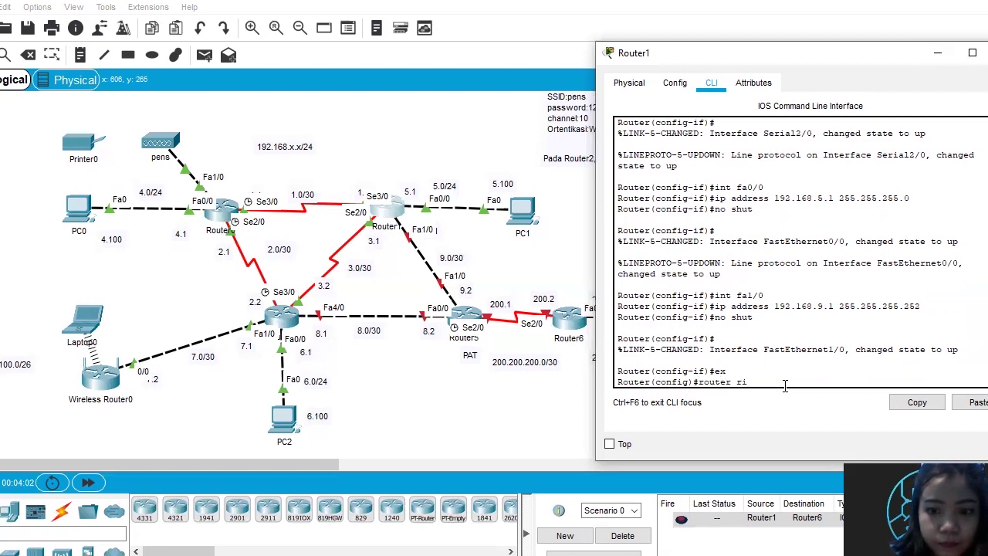
type("p")
key("Return")
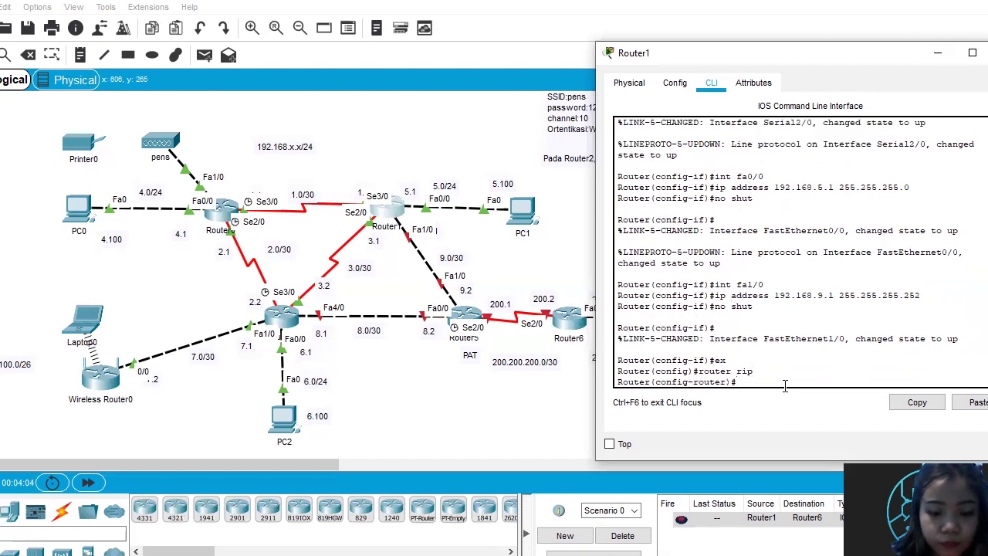
type("version")
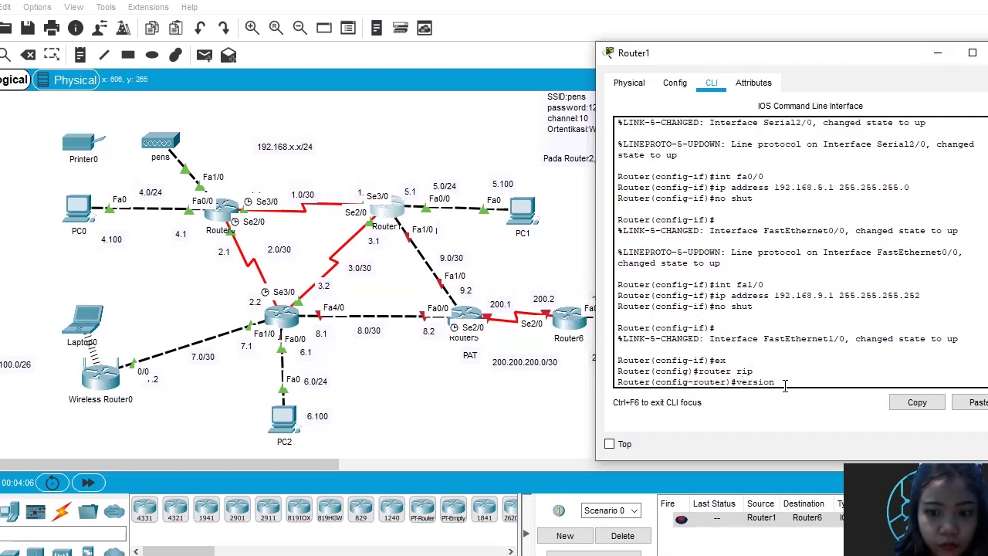
type(" 2")
key("Return")
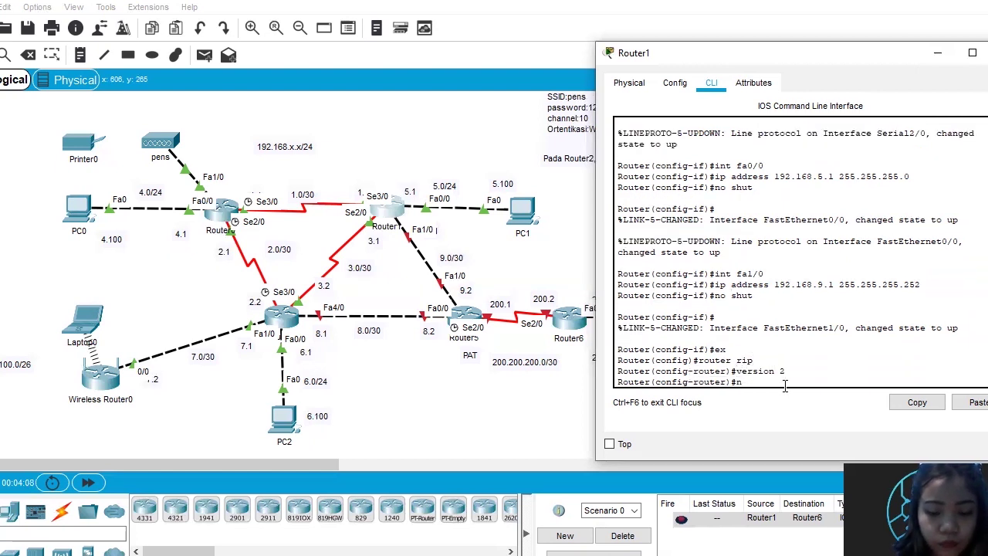
- Disable automatic route summarization in Router1's RIP configuration
type("no auto")
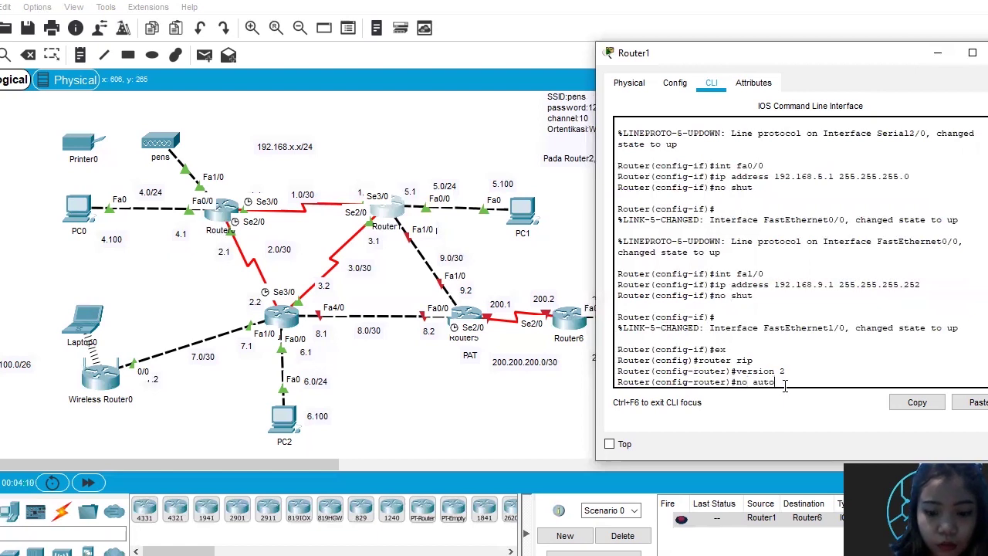
type("-summary")
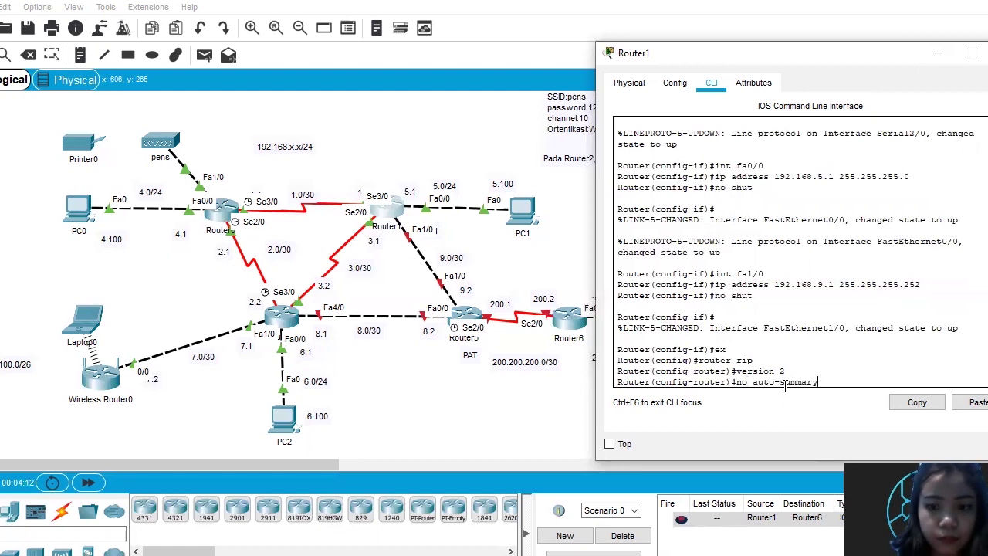
key("Return")
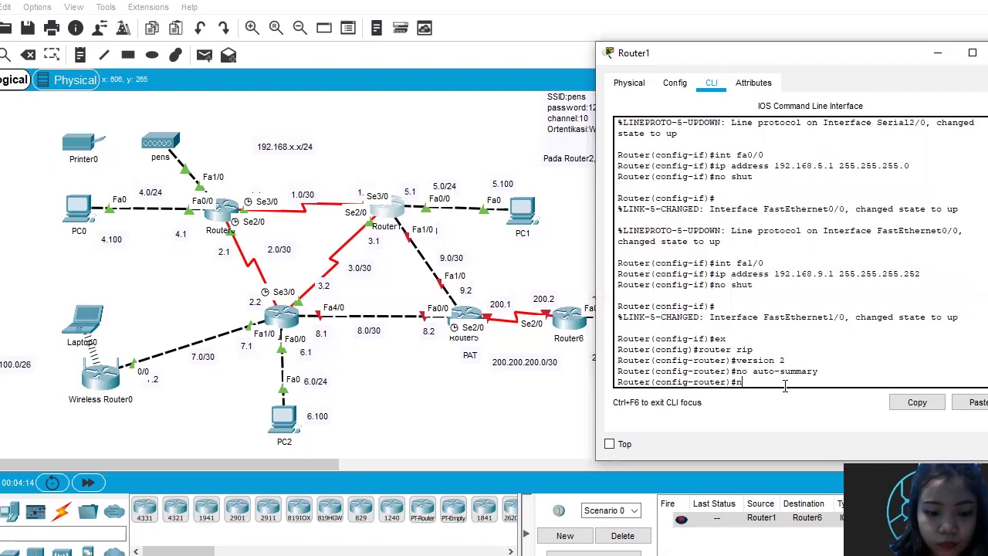
- Advertise networks 192.168.1.0 and 192.168.3.0 through RIP on Router1 and begin another network command
type("network")
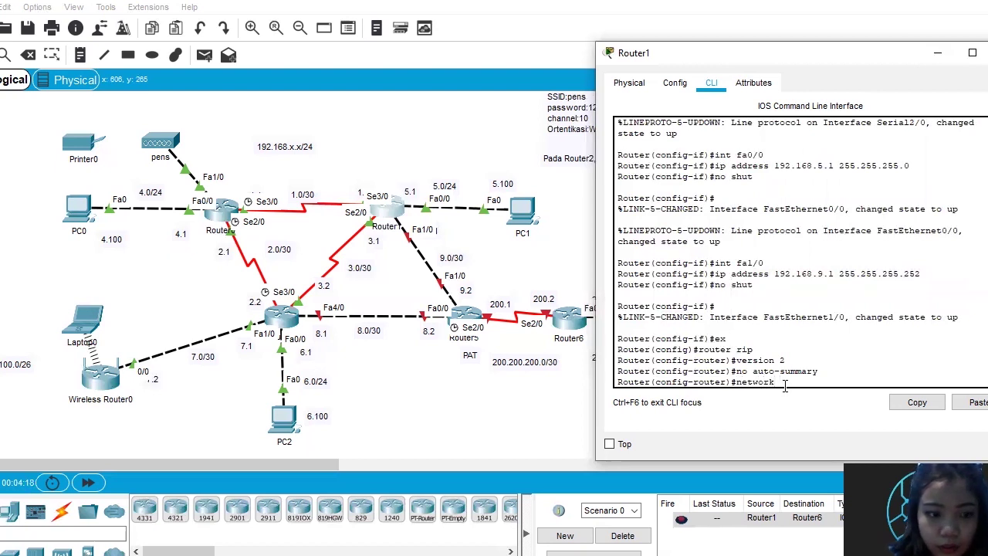
type(" 192.16")
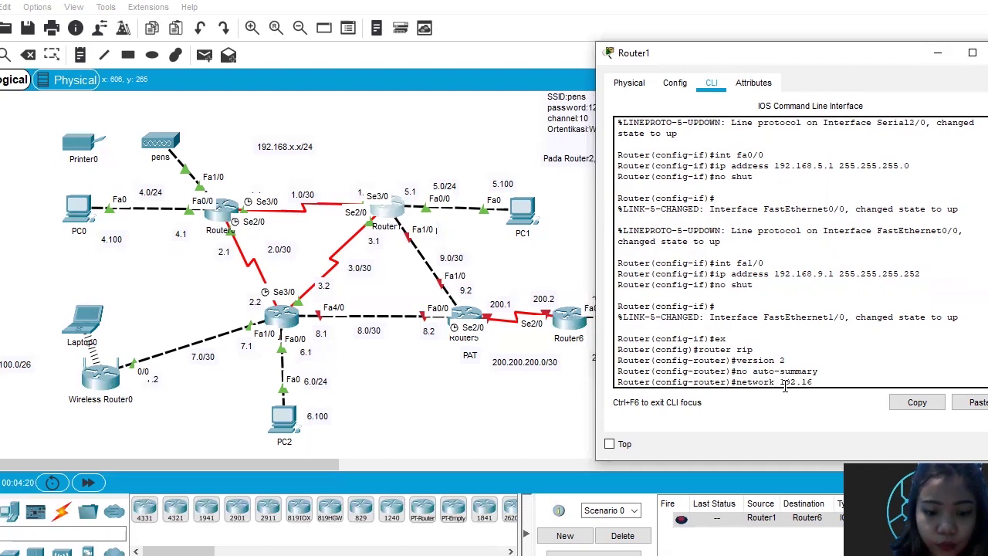
type("8.1.")
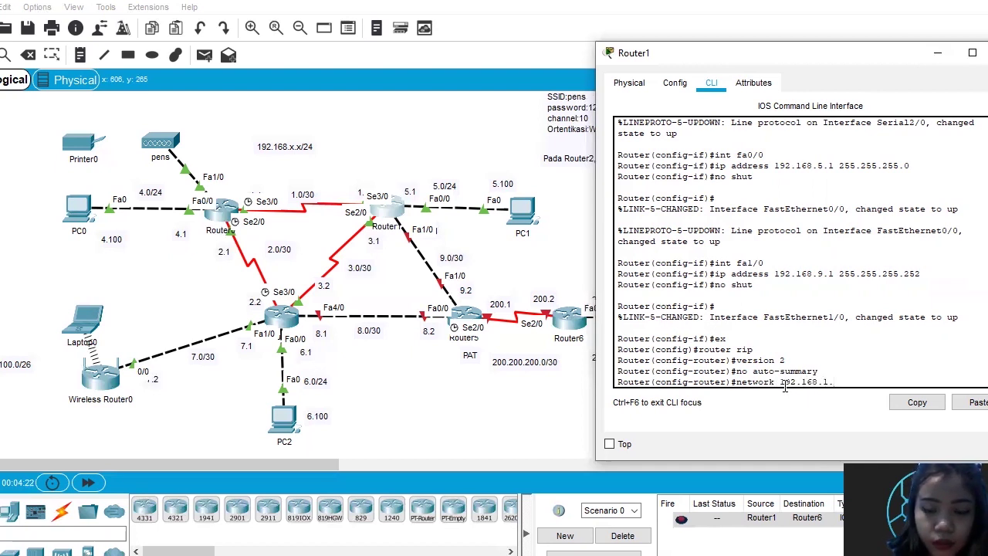
type("0")
key("Return")
type("netw")
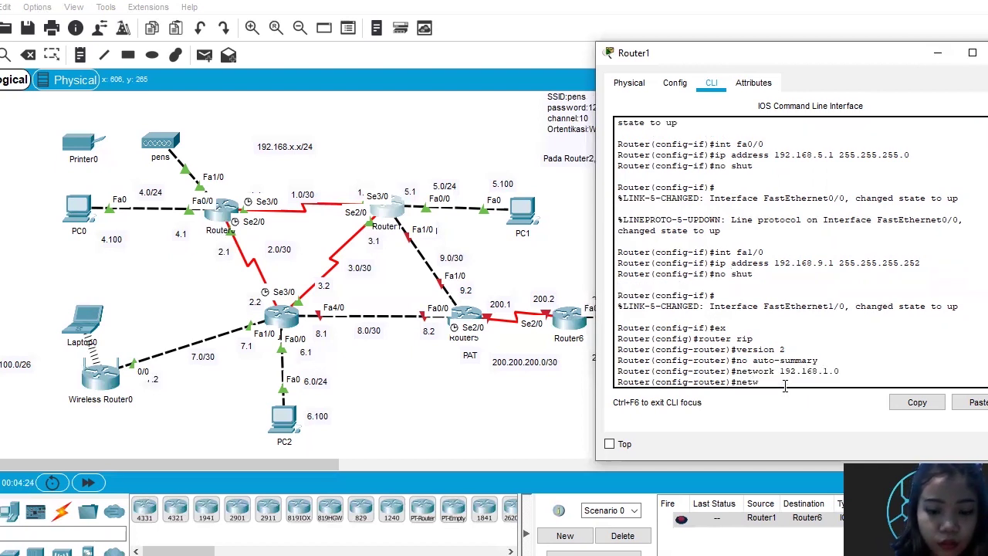
type("ork 192.168")
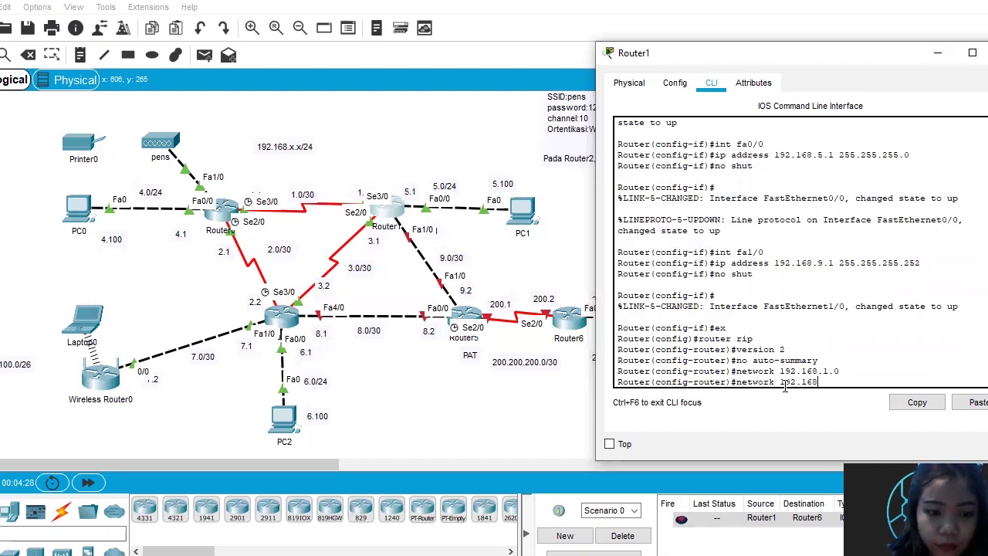
type(".3.0")
key("Return")
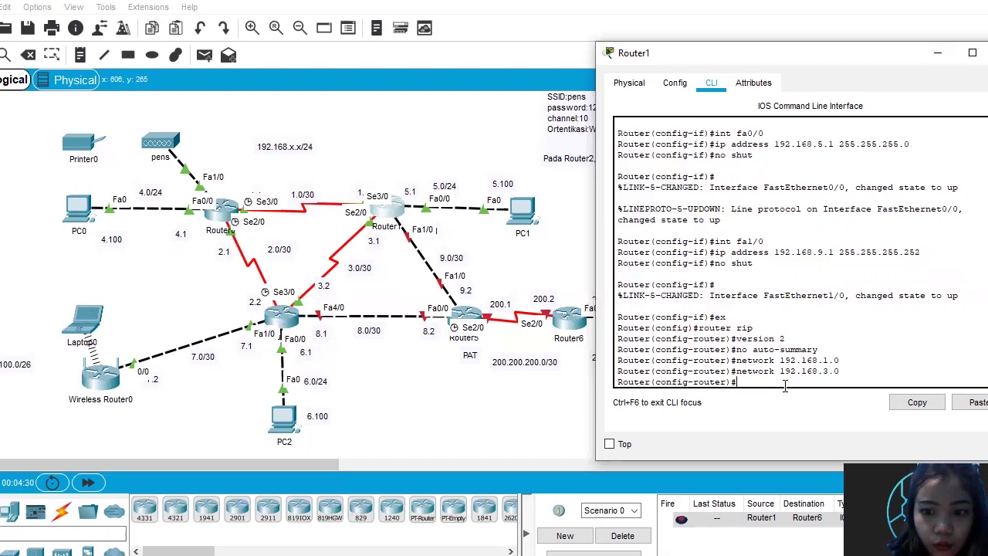
type("network")
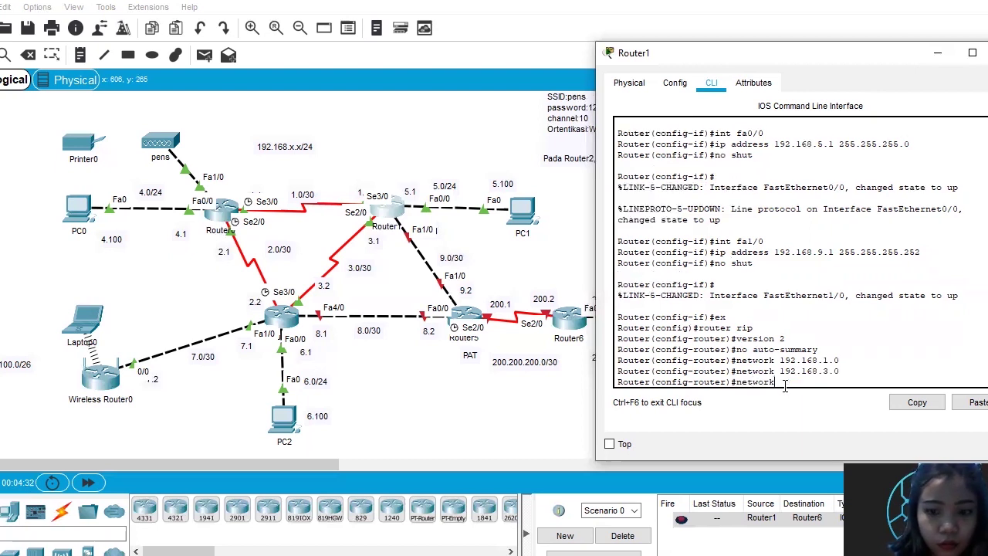
- Add network 192.168.5.0 to Router1's RIP version 2 configuration
type(" 192.168.5")
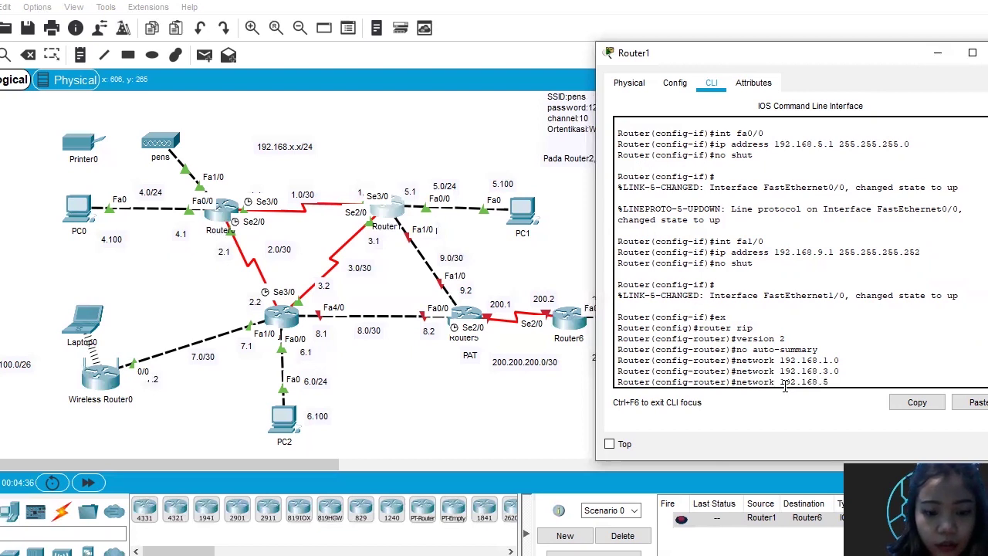
type(".0")
key("Return")
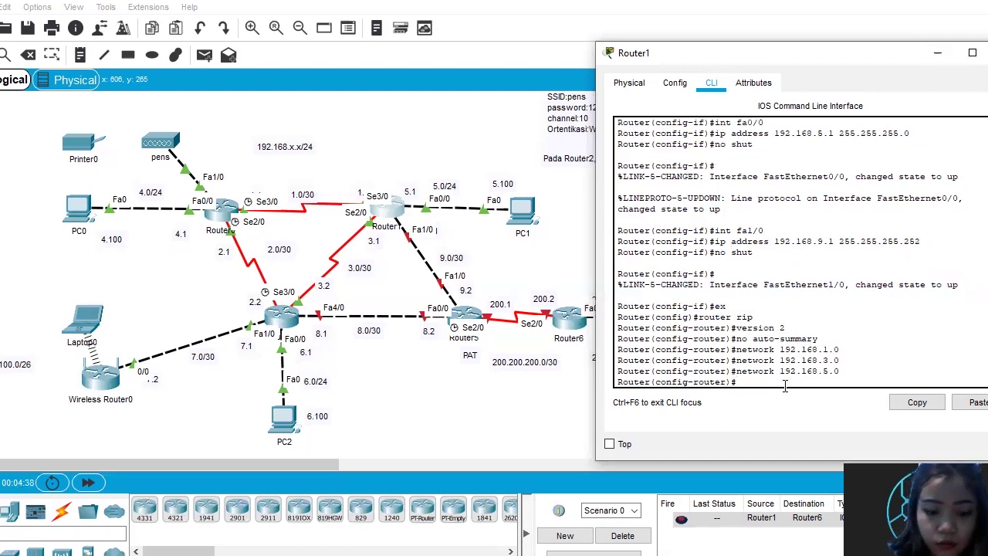
- Add network 192.168.9.0 to Router1's RIP version 2 configuration
type("new")
key("BackSpace")
key("BackSpace")
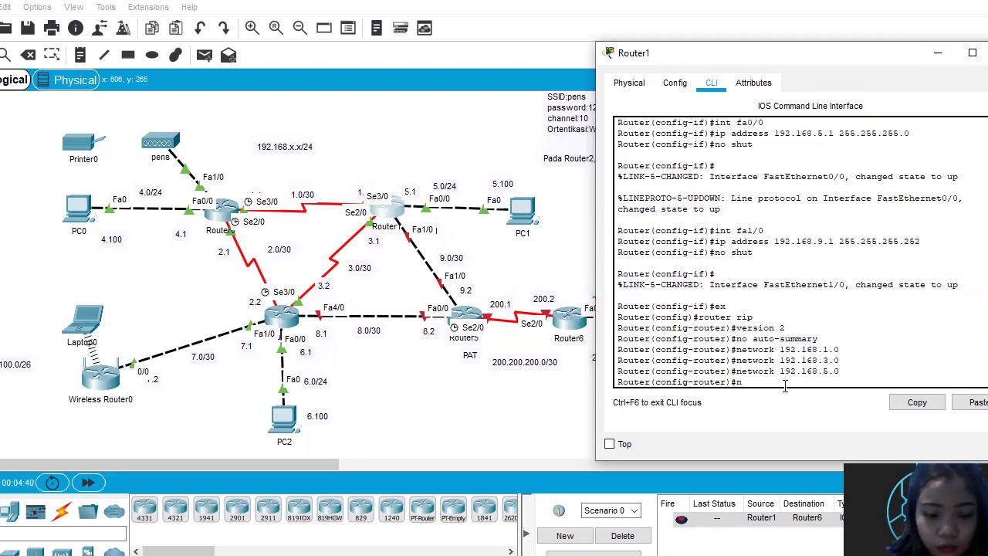
type("etwork")
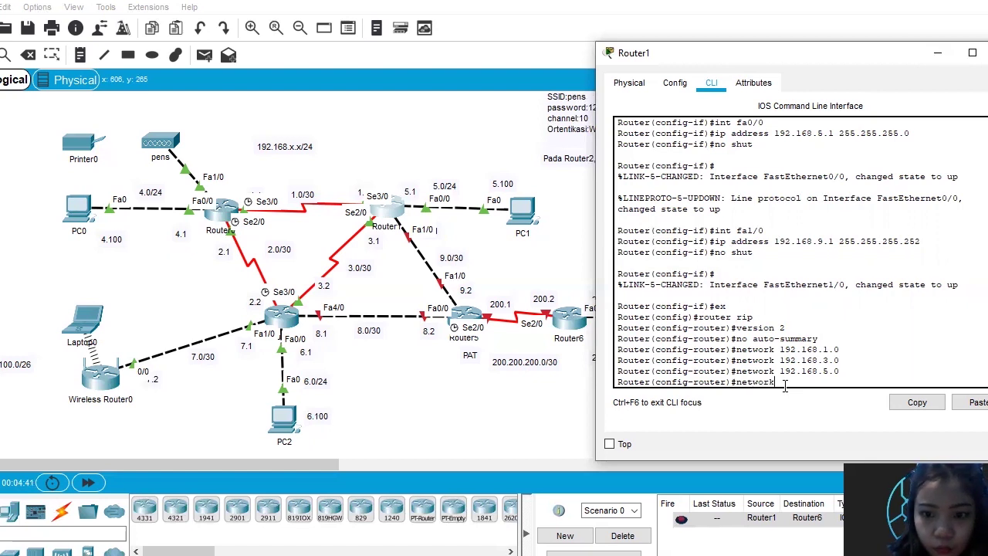
type(" 192.16")
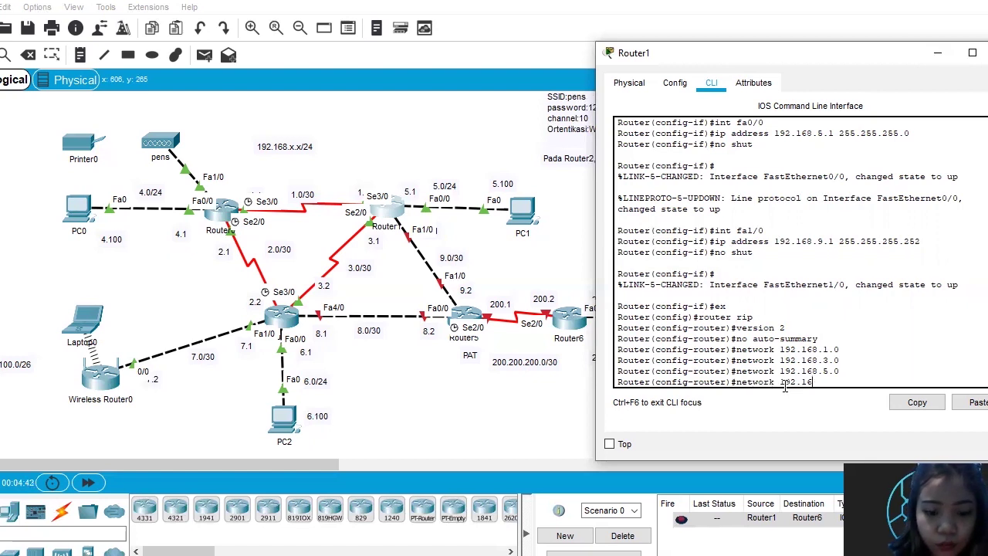
type("8.9.")
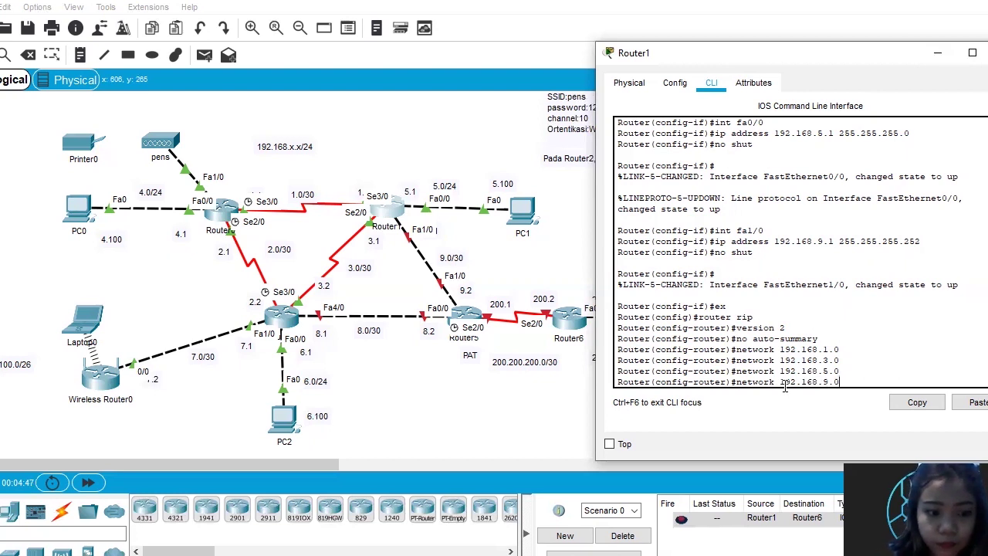
type("0")
key("Return")
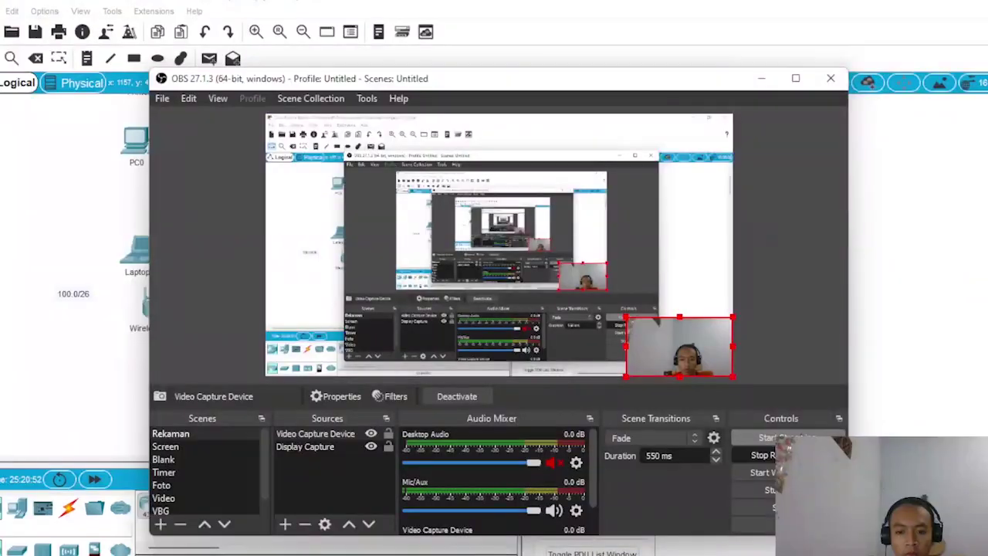
- Switch to Packet Tracer, open Router5's command line and enter global configuration mode
left_click(905, 280)
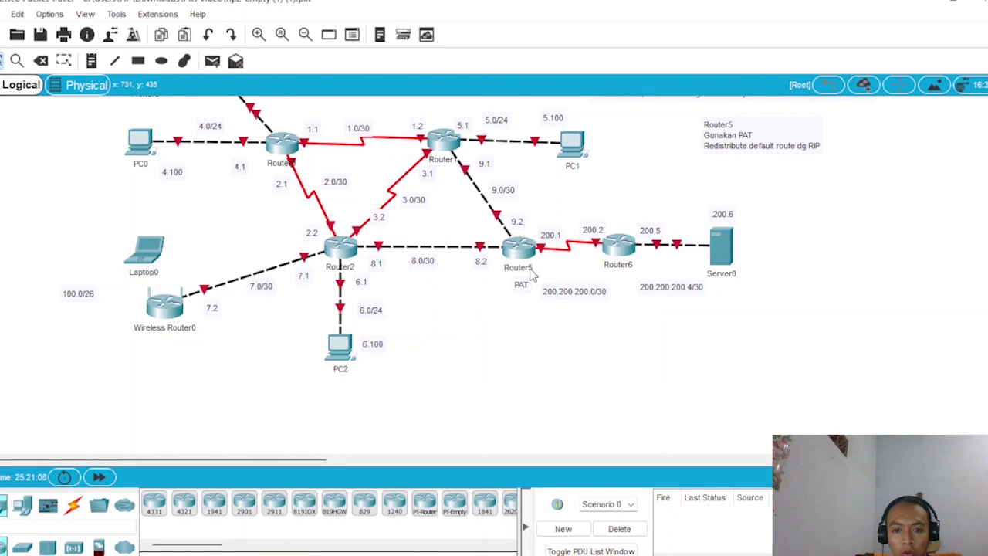
scroll(522, 246, "up", 3)
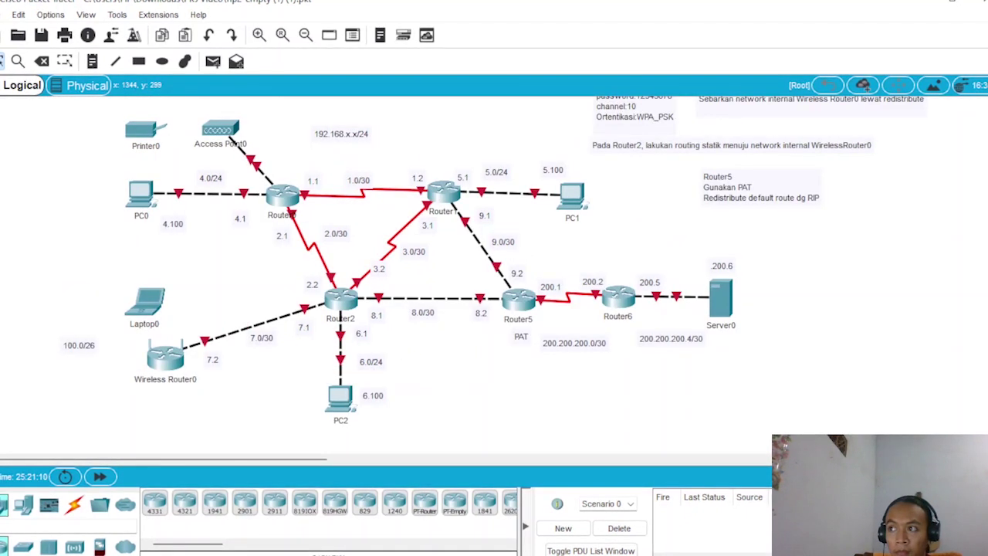
left_click(519, 303)
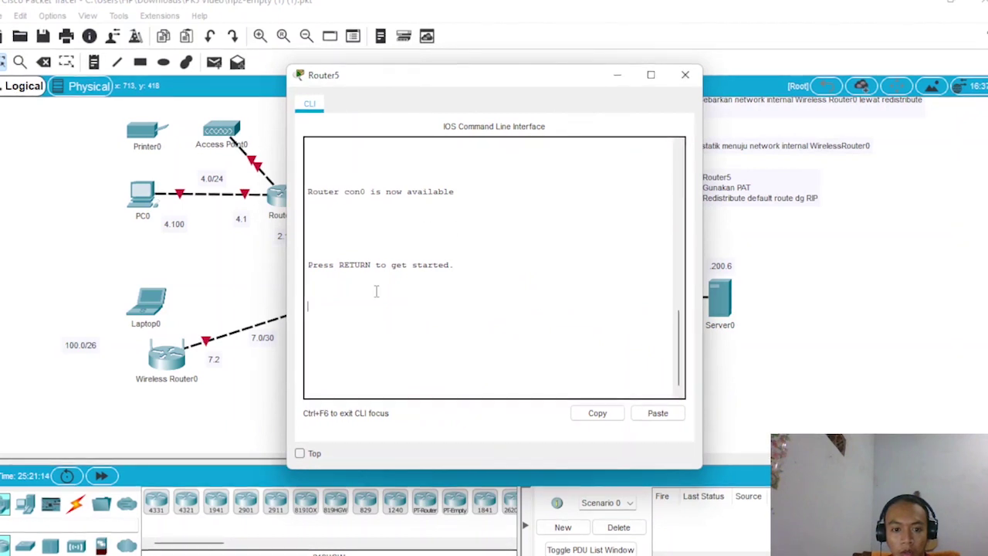
key("Return")
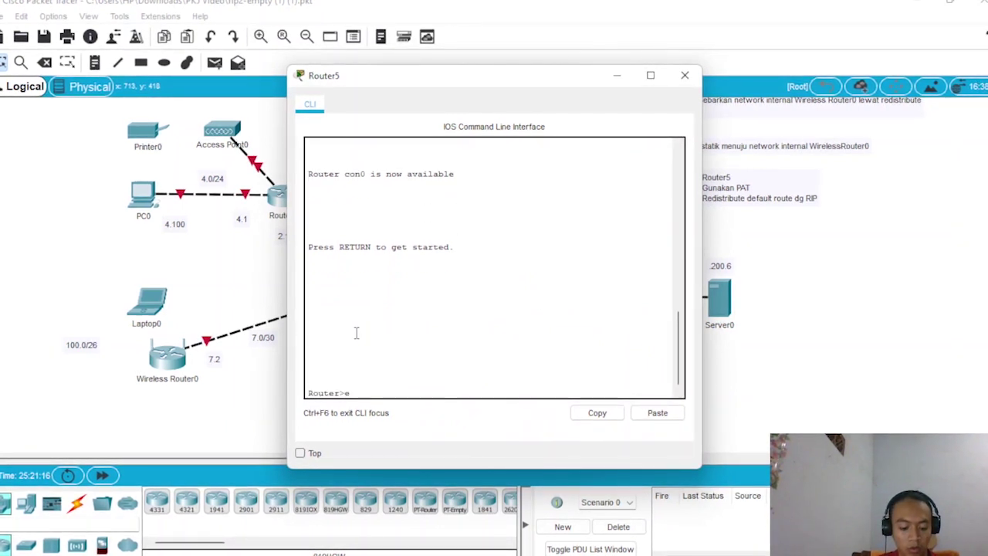
type("en")
key("Return")
type("c")
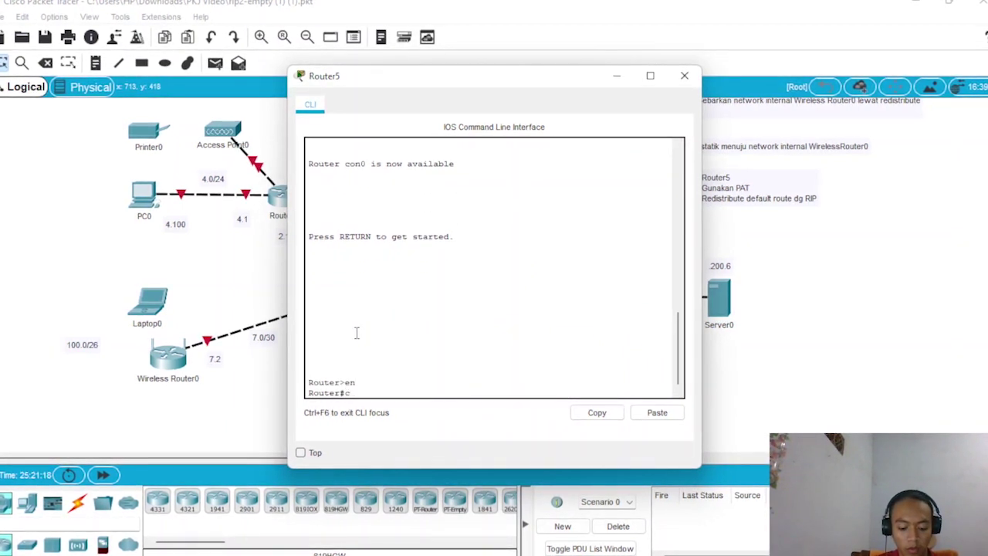
type("onf t")
key("Return")
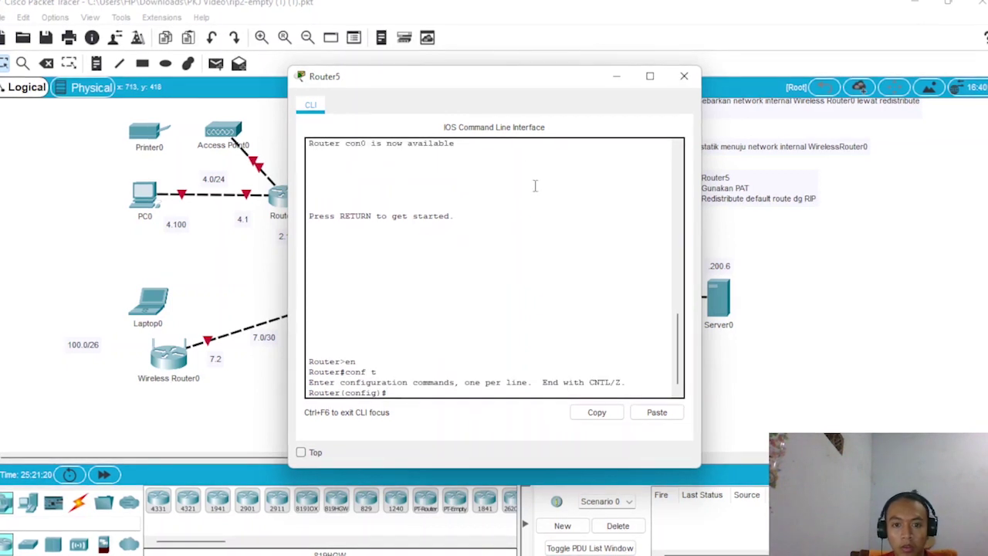
- Move Router5's window clear of its part of the topology and enter configuration of interface f0/0
left_click_drag(473, 82, 188, 54)
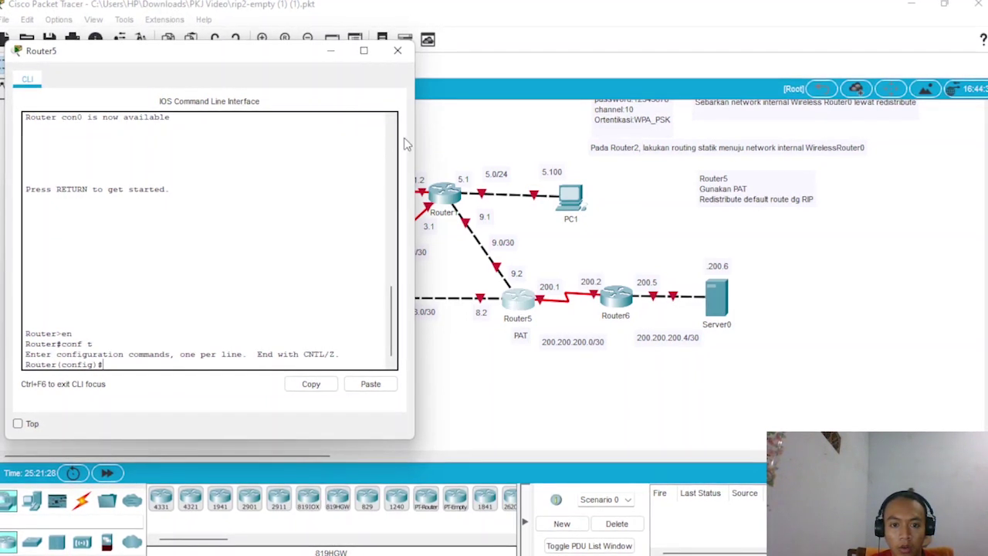
left_click_drag(261, 60, 296, 74)
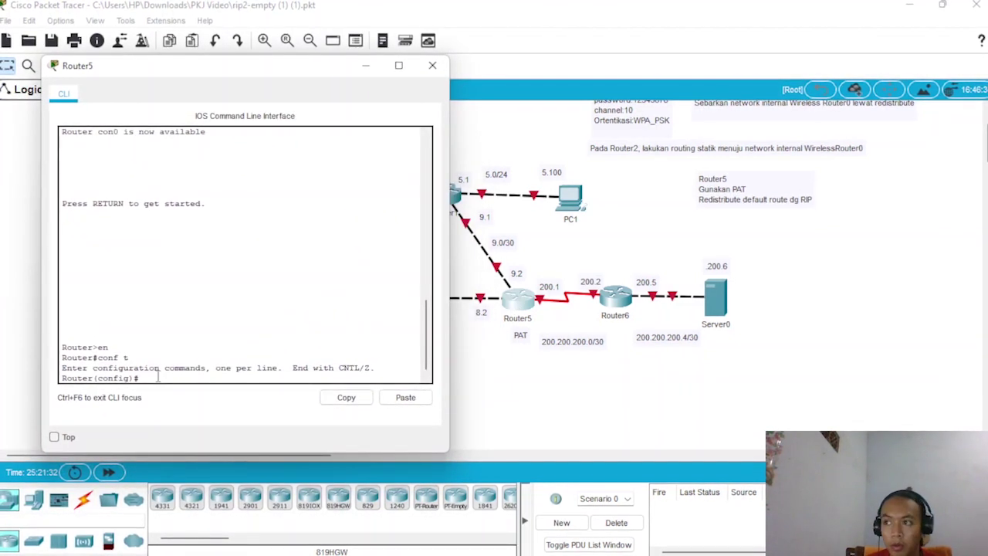
type("in")
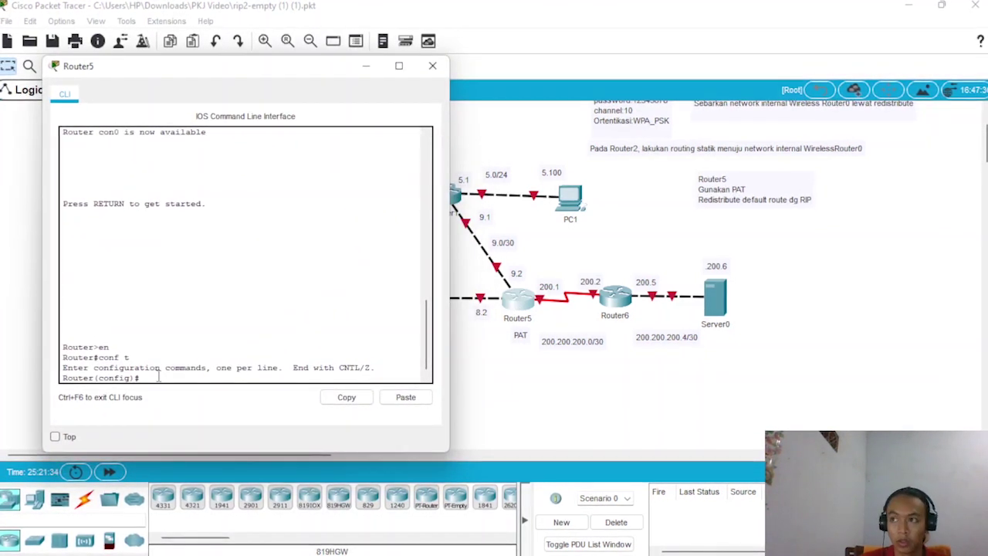
type("t")
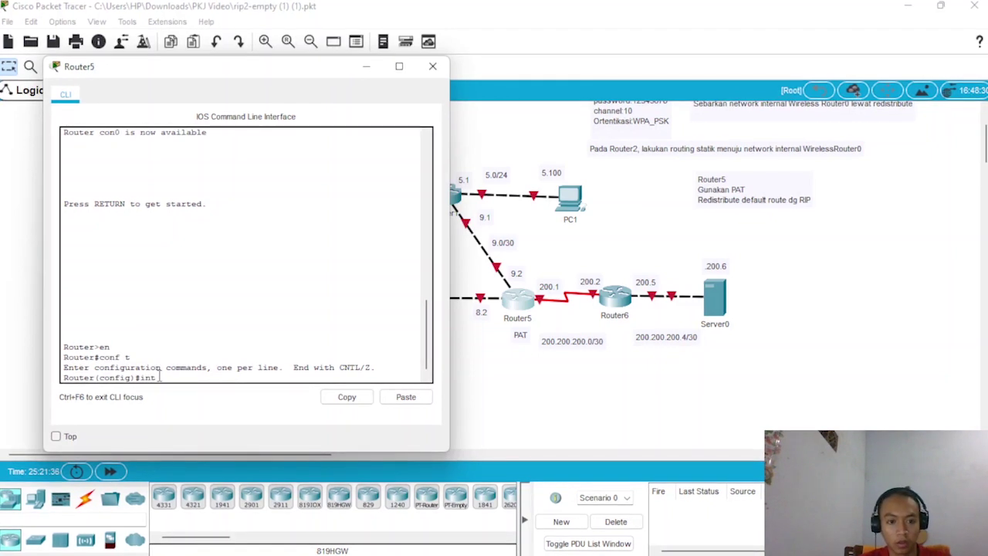
type(" f0")
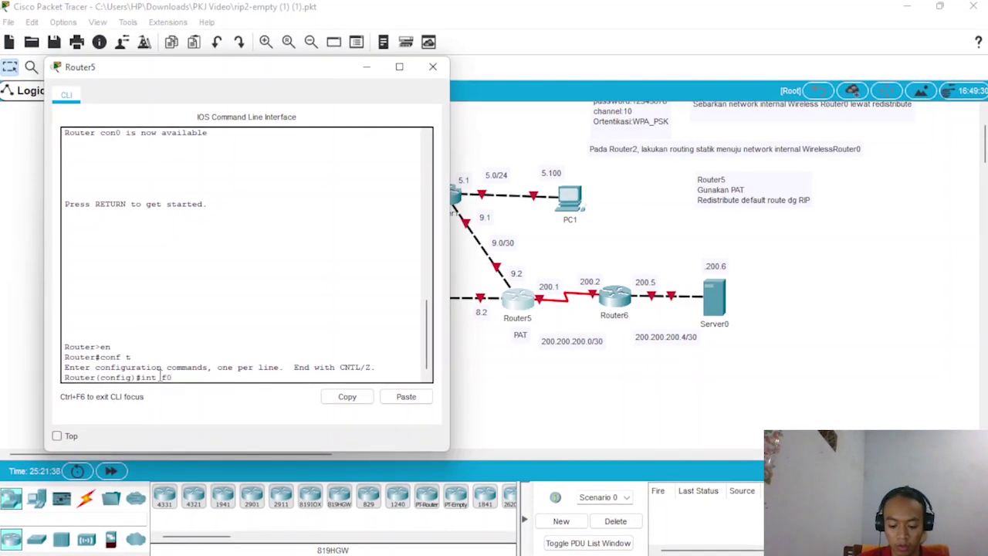
type("/0")
key("Return")
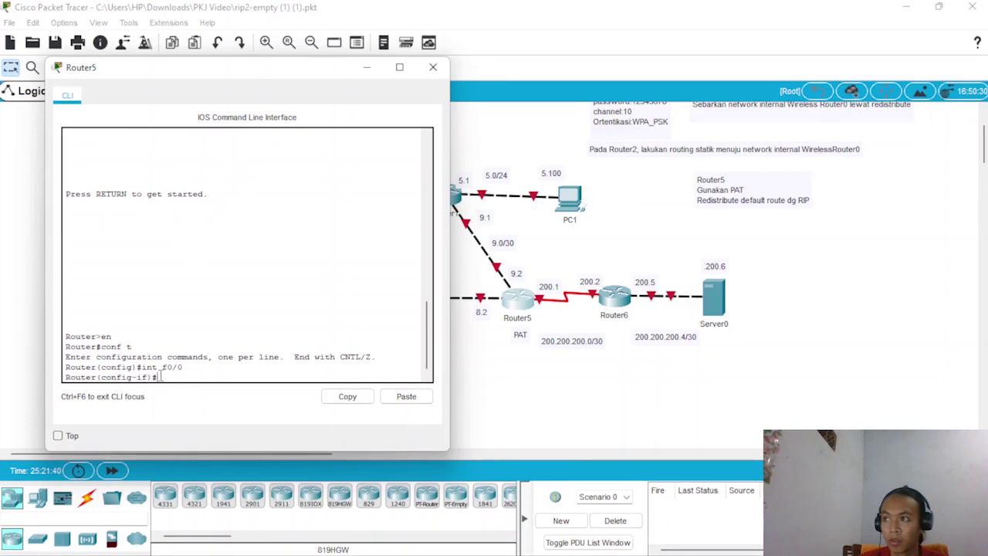
- Assign IP address 192.168.8.2 with subnet mask 255.255.255.252 to Router5's f0/0 interface
type("ip")
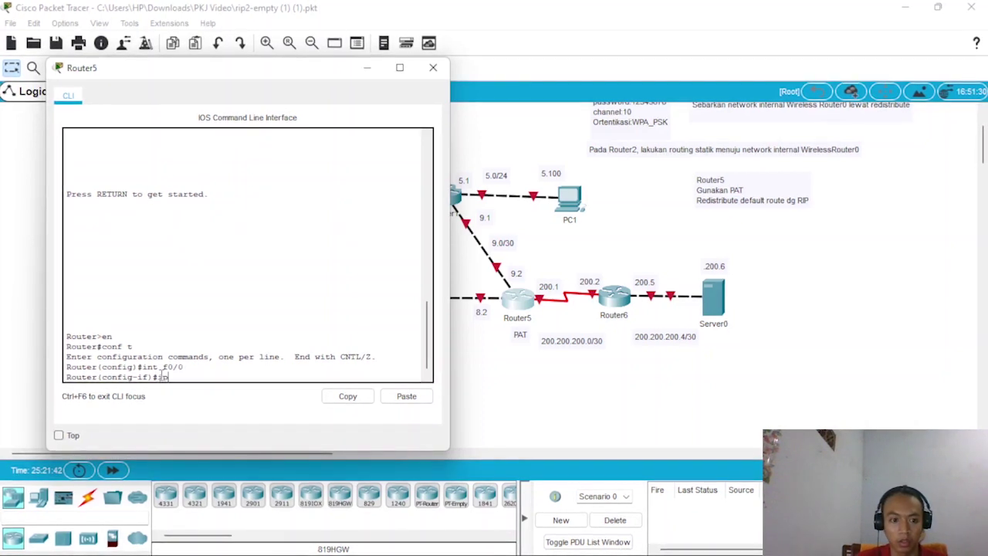
type(" add?")
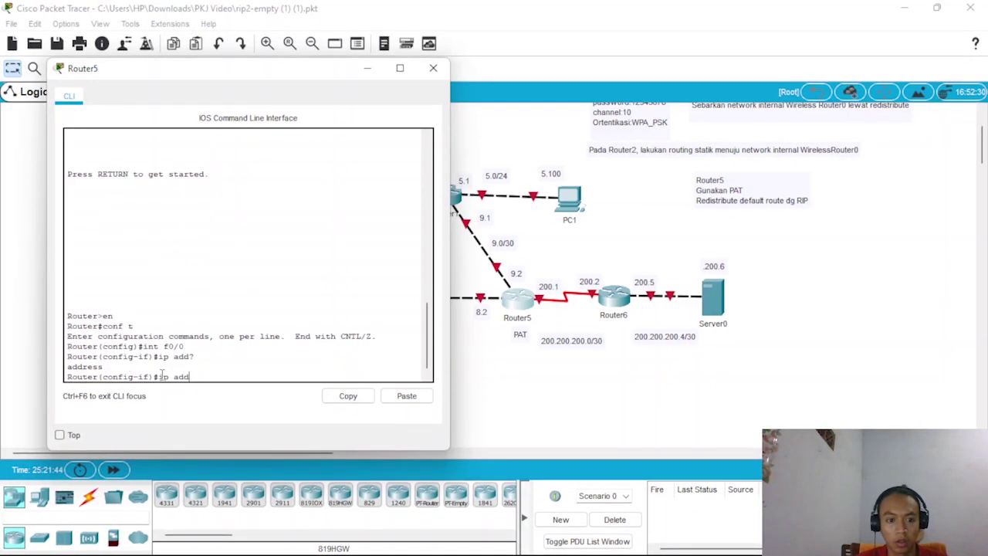
type(" 192")
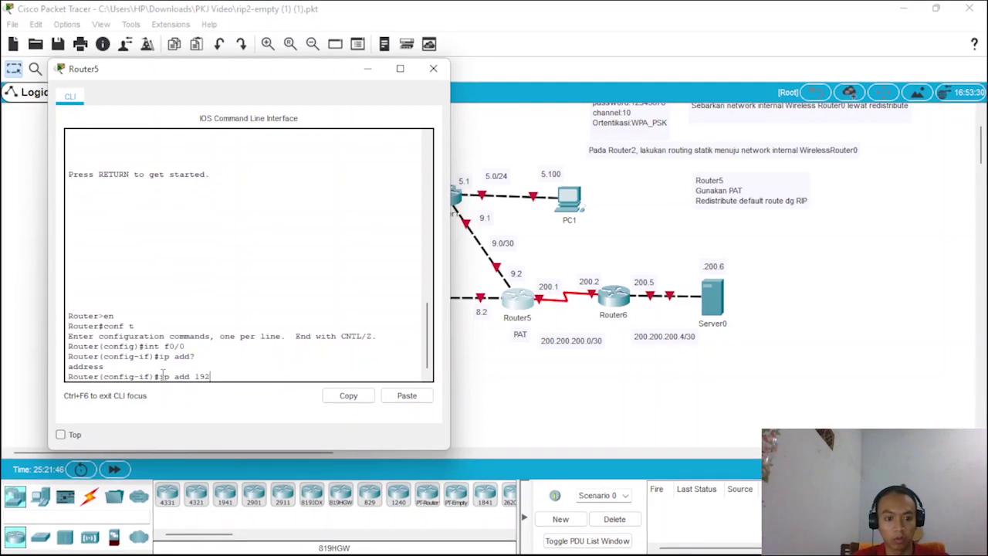
type(".")
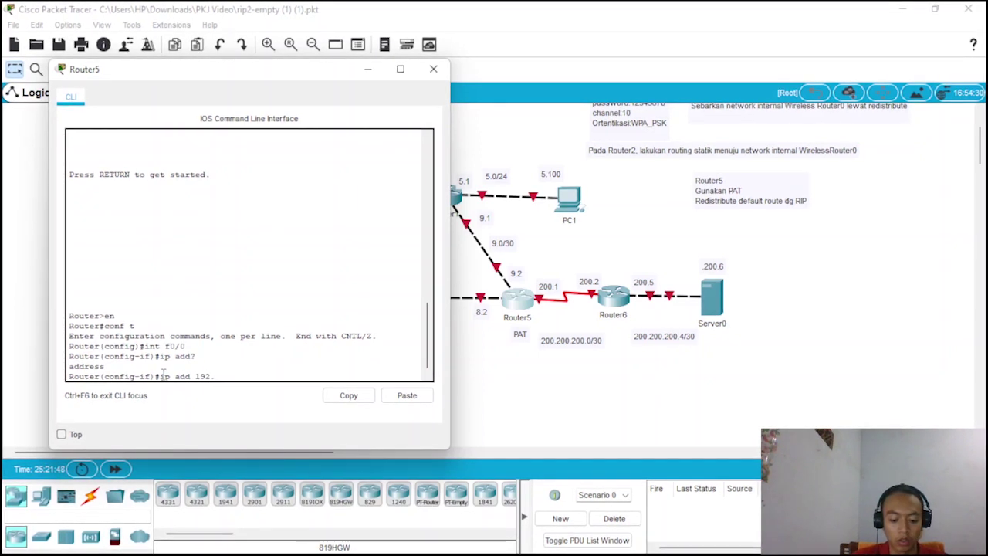
type("168")
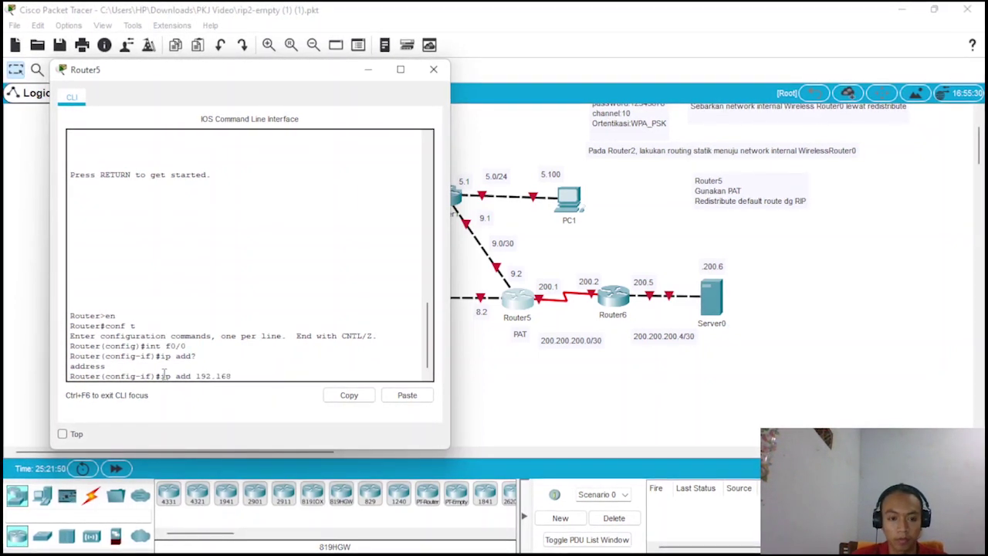
type(".")
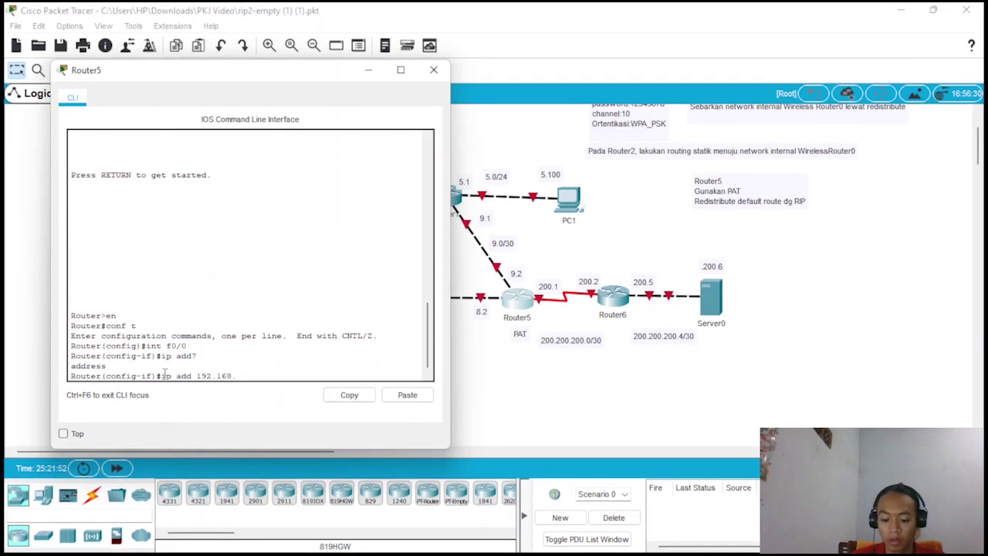
type("8")
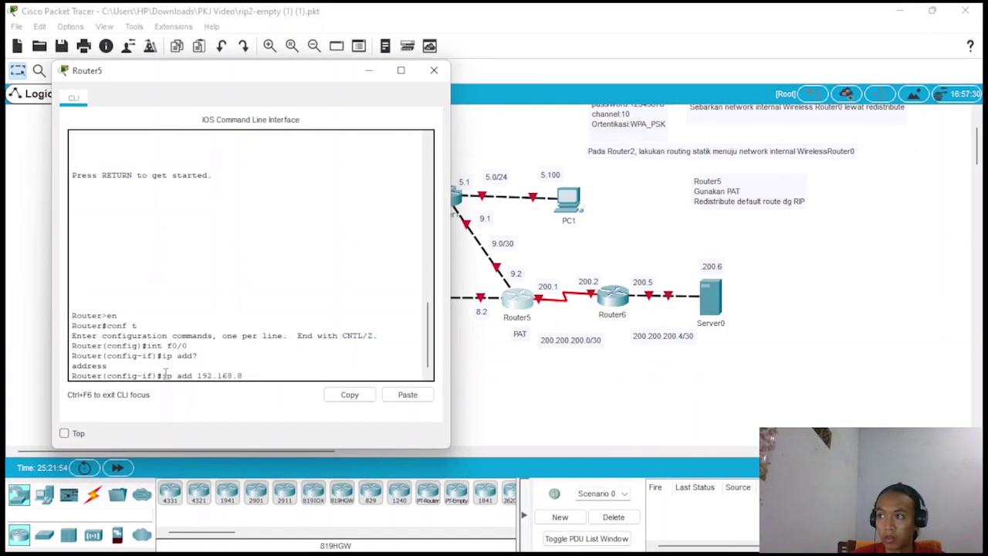
type(".2")
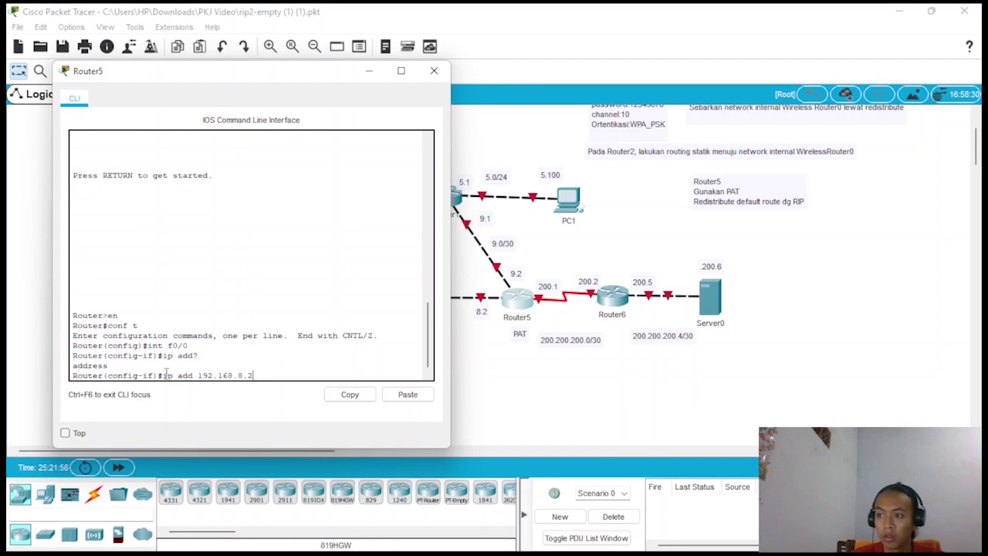
type(" 255.2")
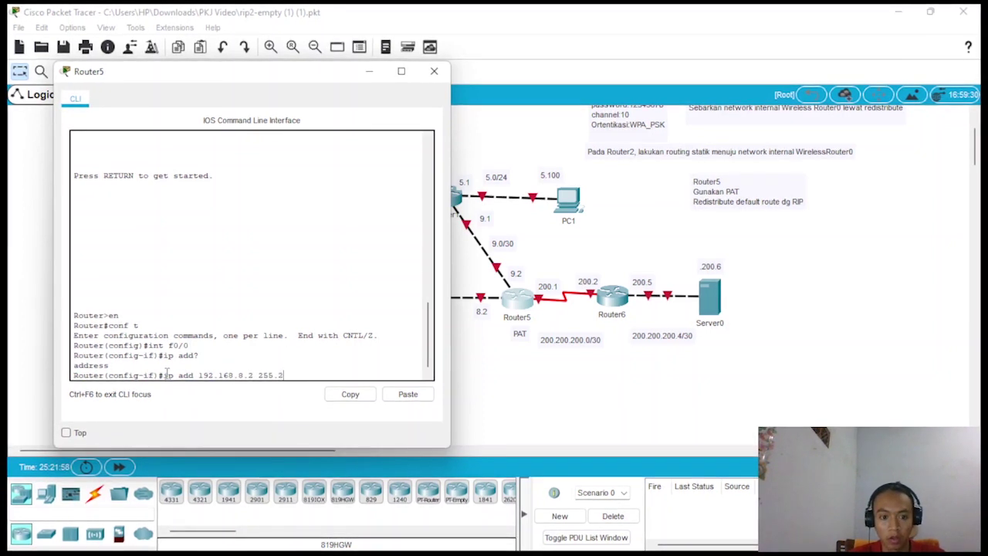
type("55.255")
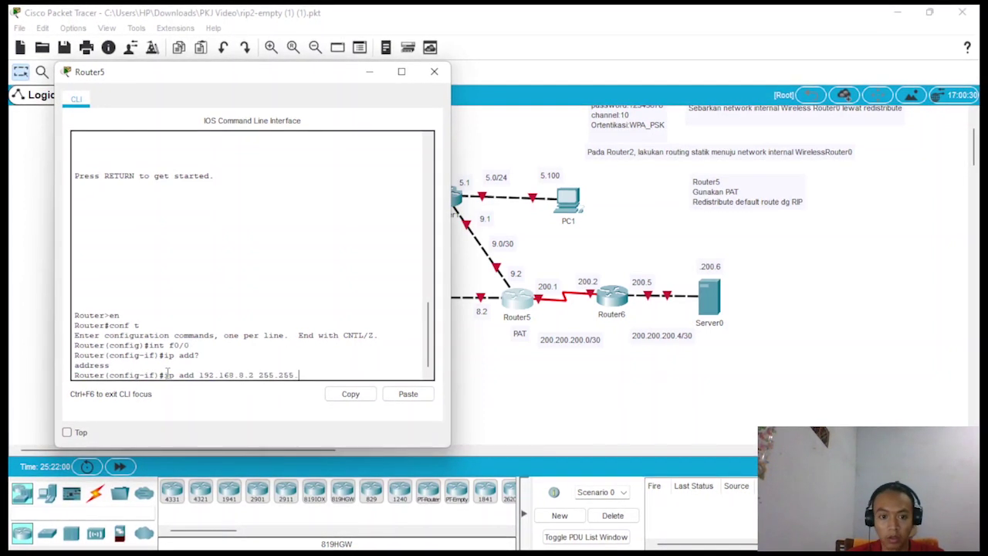
type(".252")
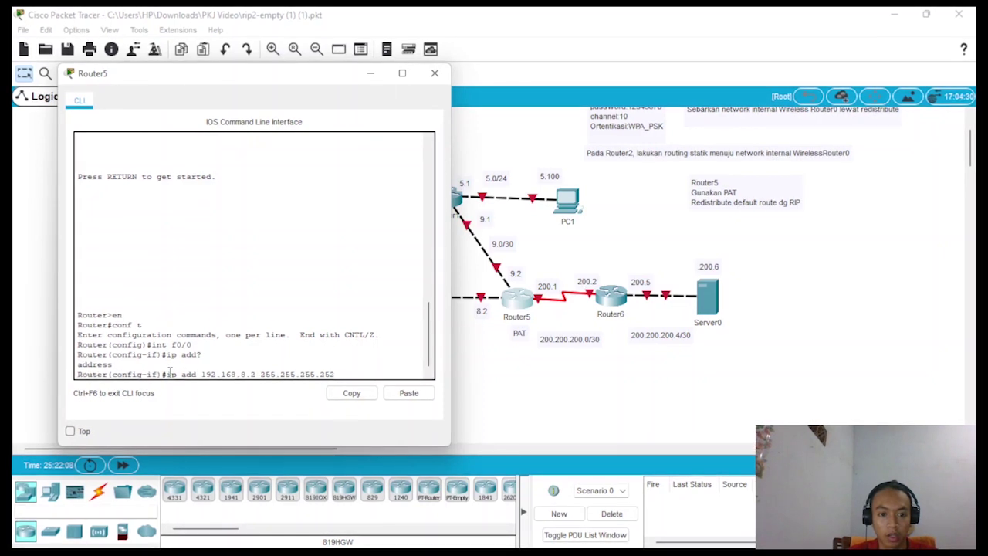
key("Return")
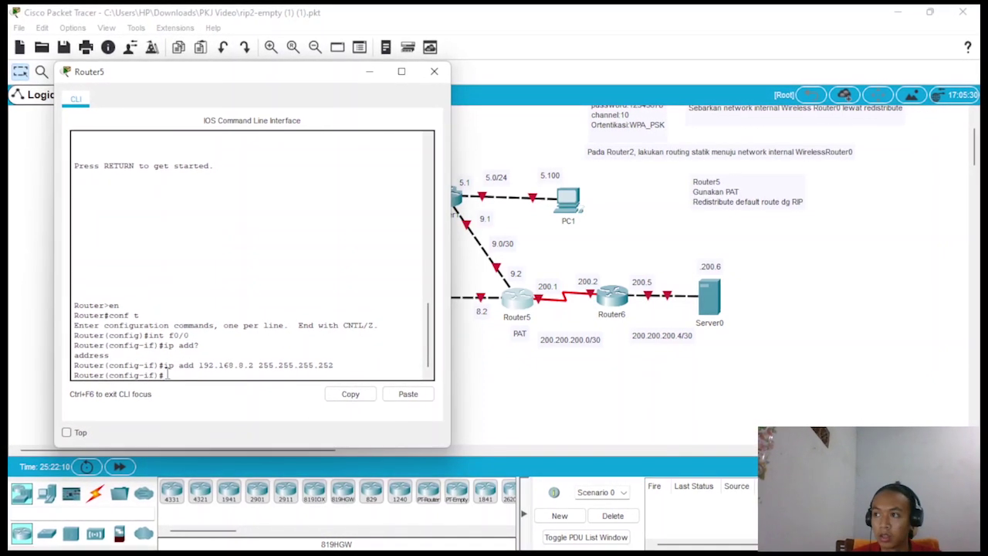
- Look up the NAT keyword starting with "in" and set Router5's f0/0 as a NAT inside interface
type("ip")
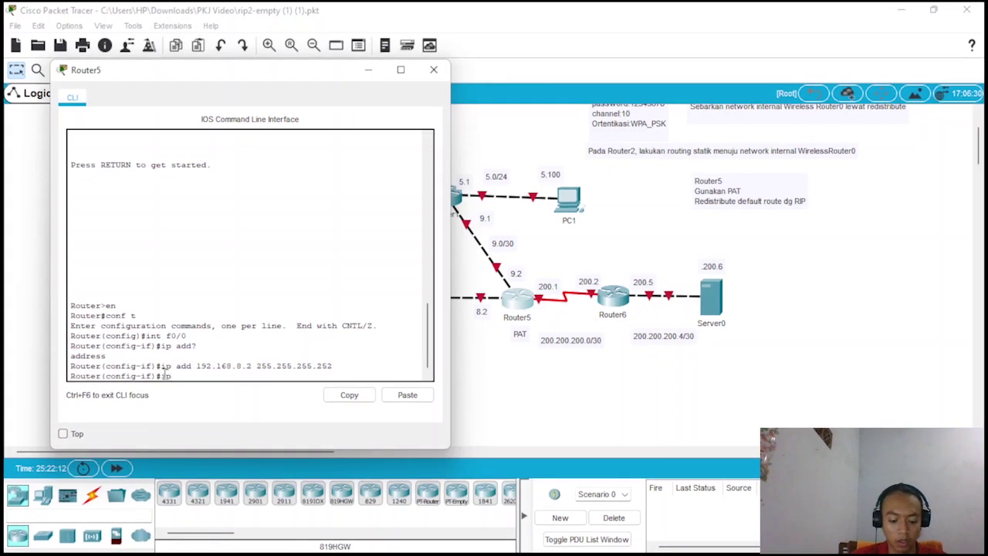
type(" nat in")
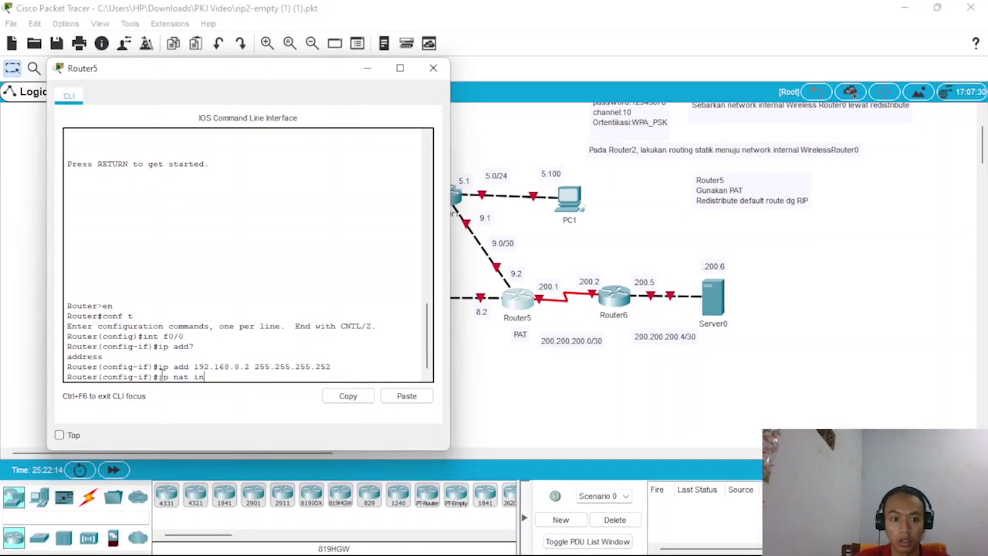
type("?")
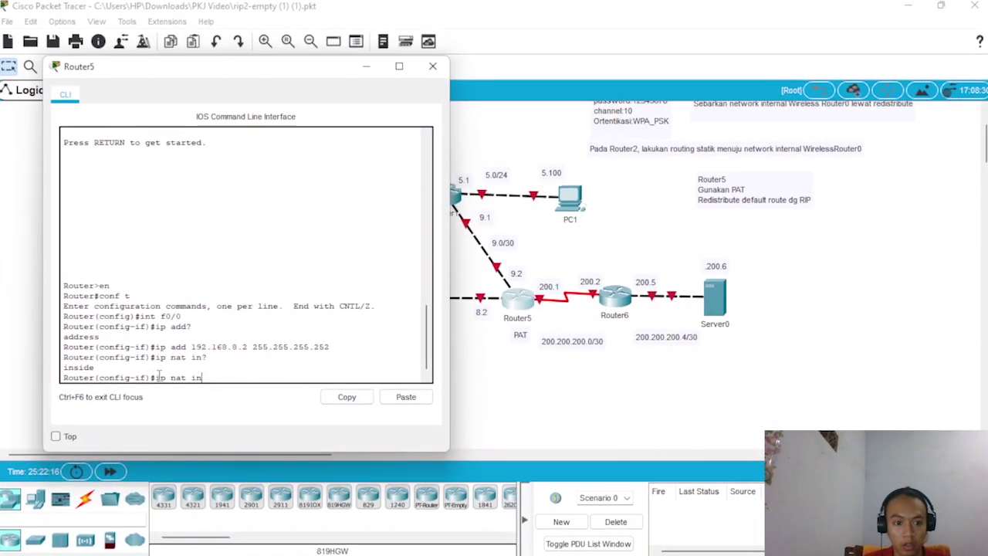
key("Return")
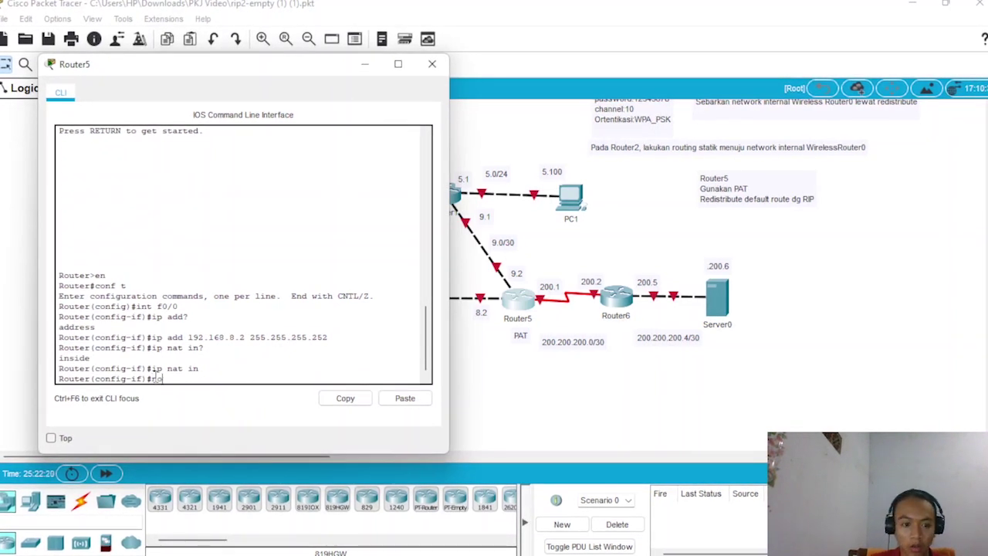
- Enable Router5's f0/0 interface by removing its shutdown state
type("no sh")
key("Return")
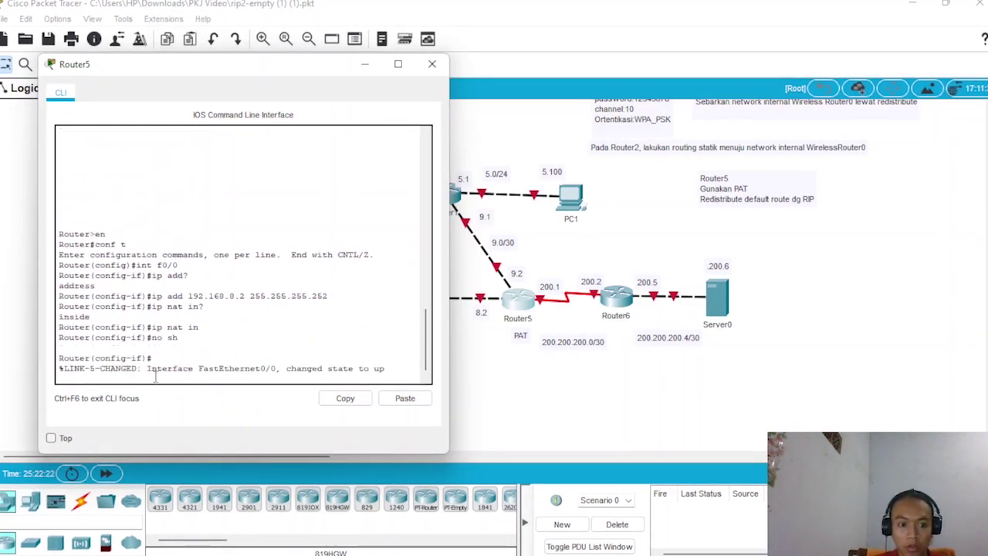
key("Return")
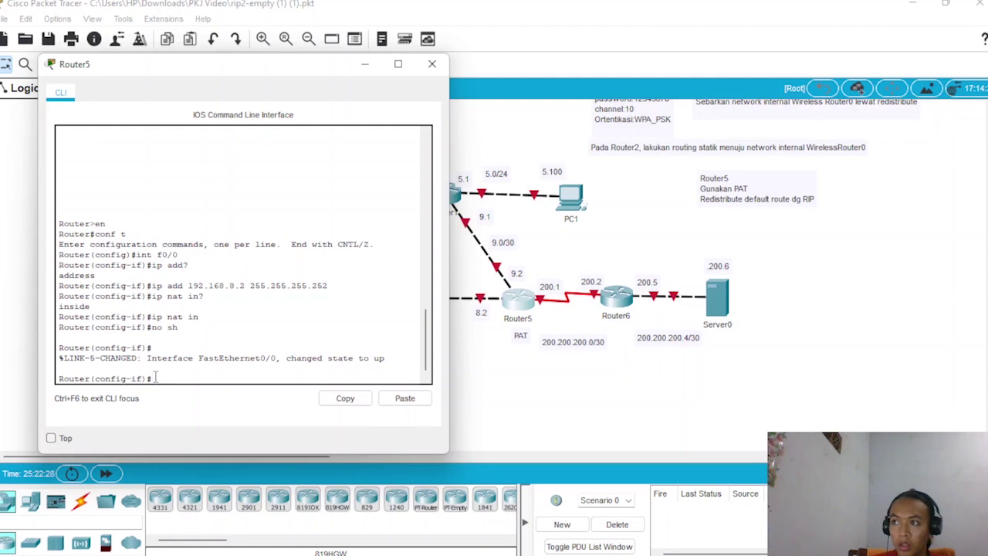
- Switch Router5's configuration to interface f1/0
type("nt")
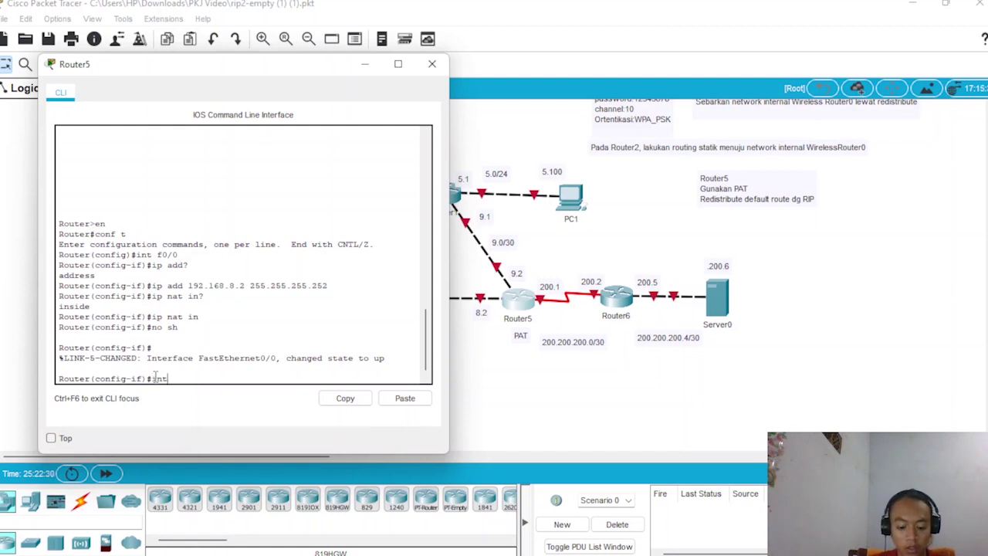
type(" f")
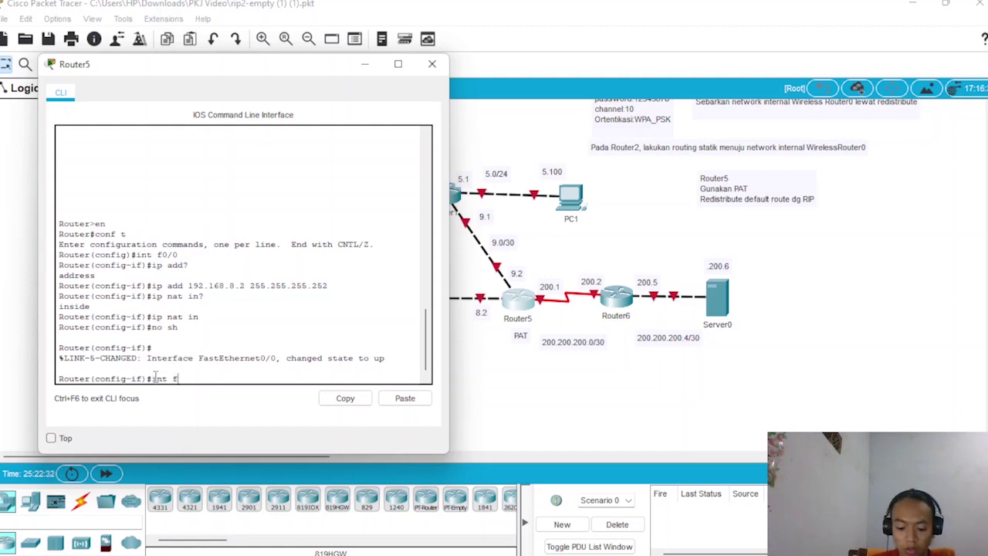
type("0/")
key("BackSpace")
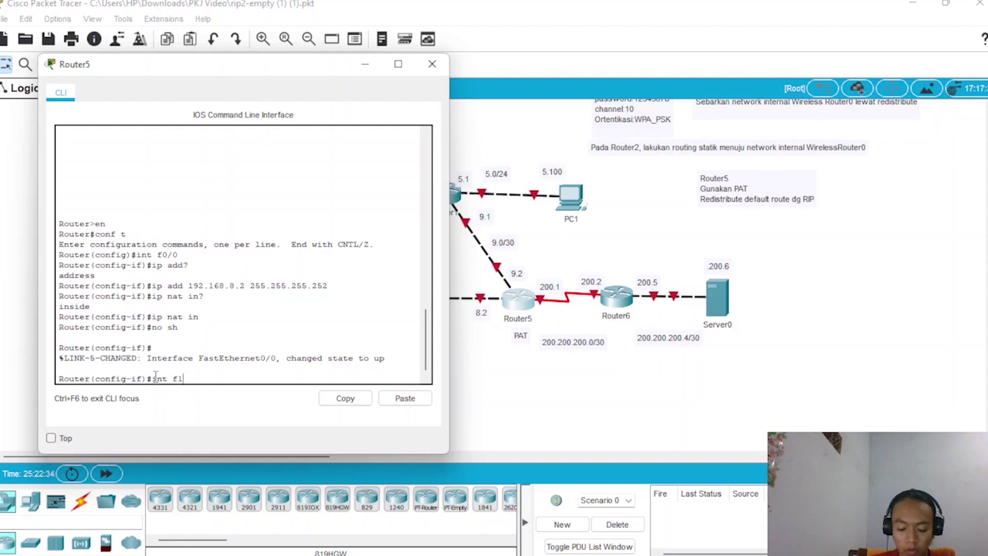
type("/")
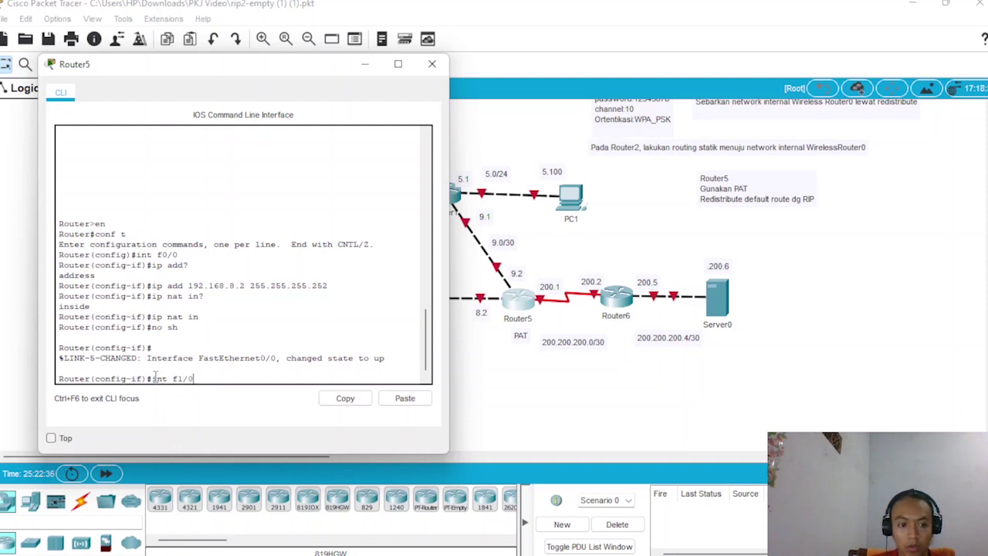
type("0")
key("Return")
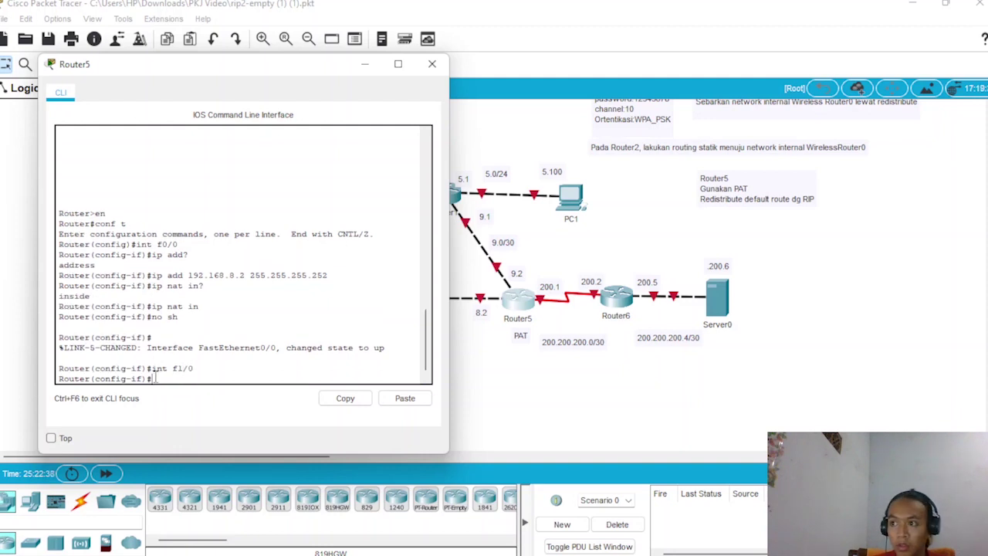
- Assign IP address 192.168.9.2 with subnet mask 255.255.255.252 to Router5's f1/0 interface
type("ip add")
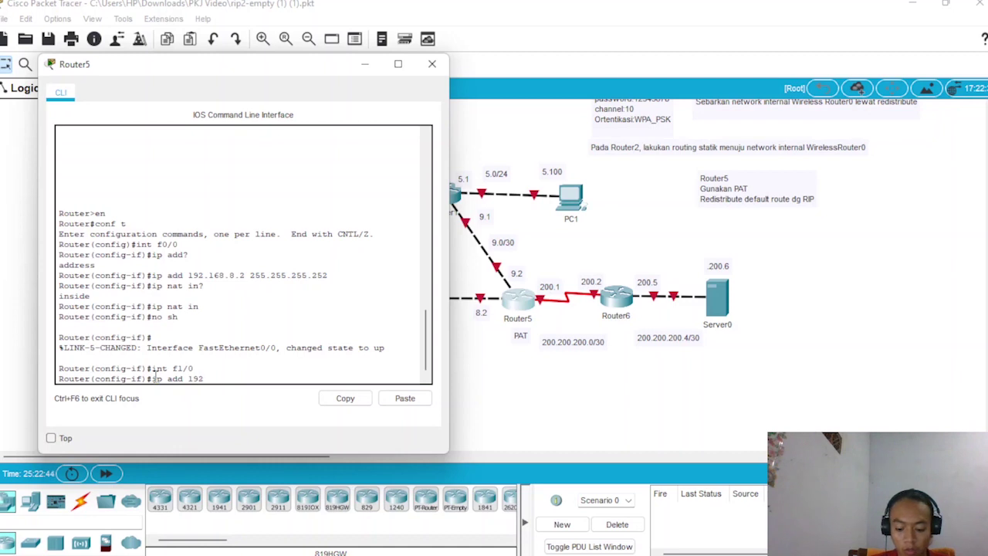
type(" 192.168.9")
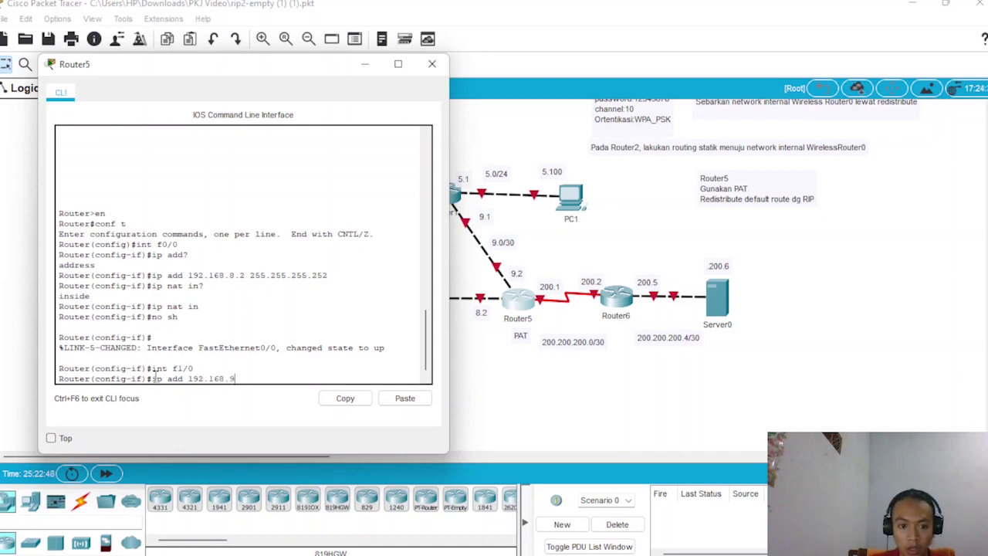
type(".2 ")
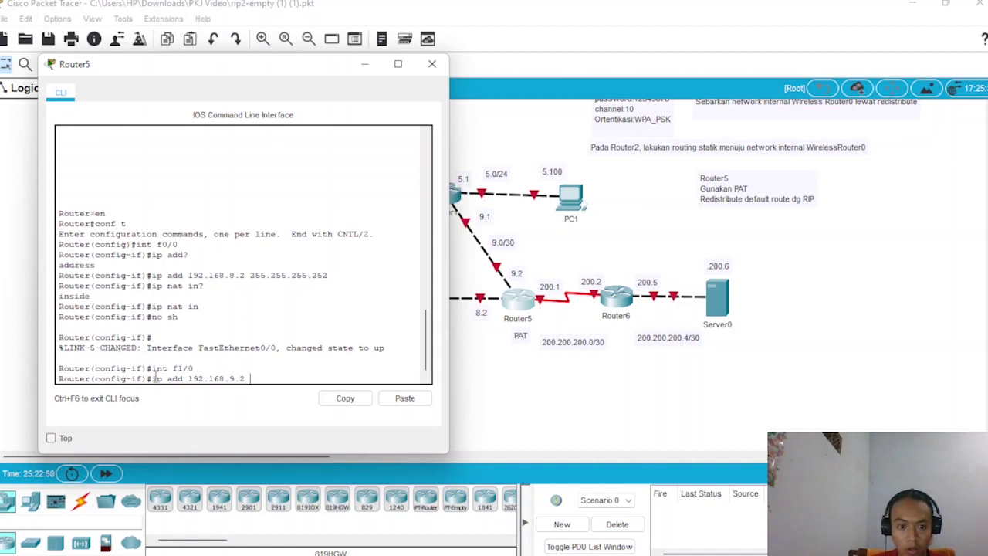
type("255.255")
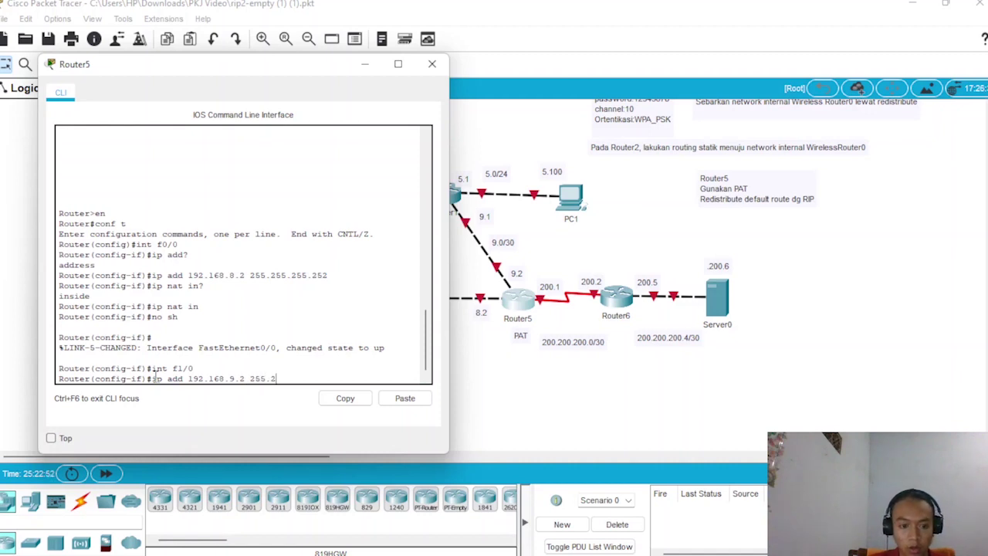
type(".2")
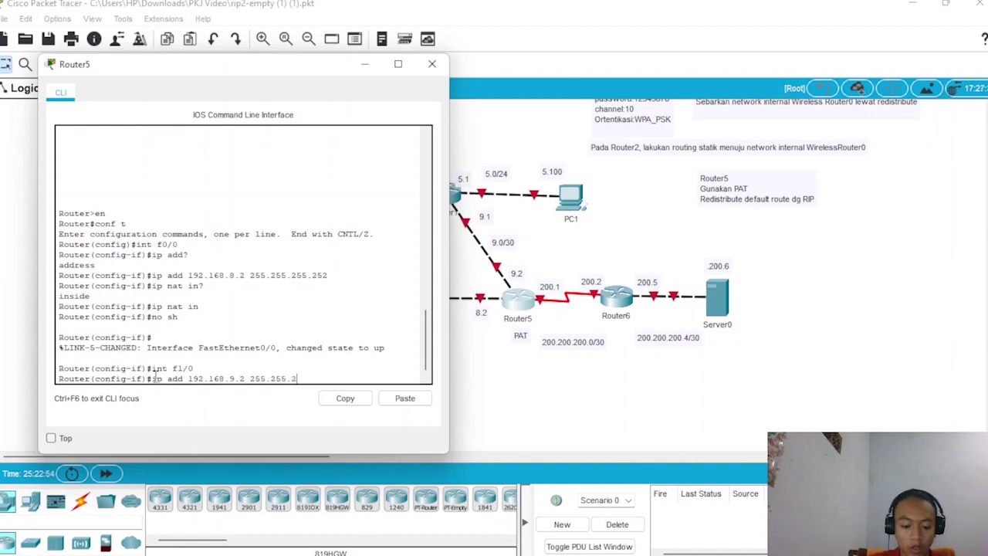
type("55")
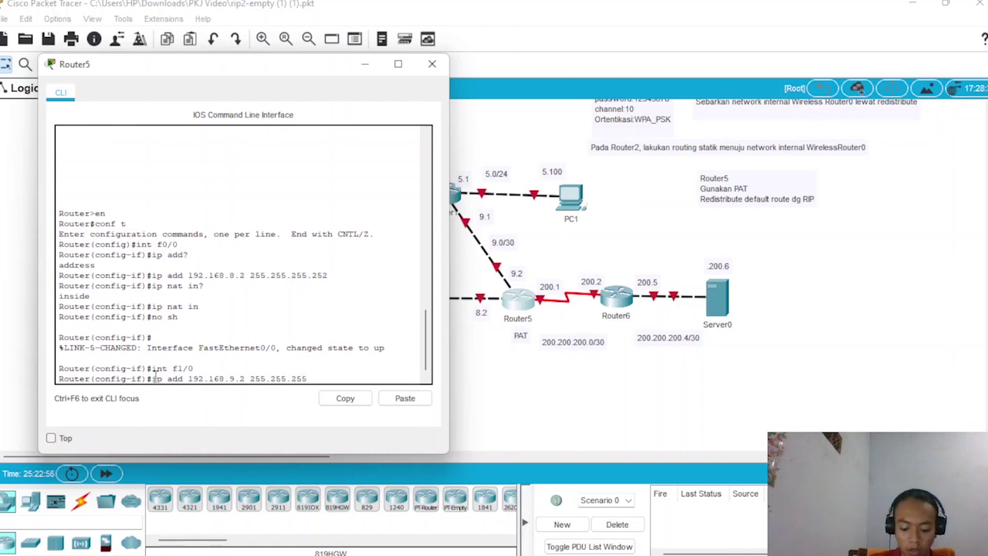
type(".252")
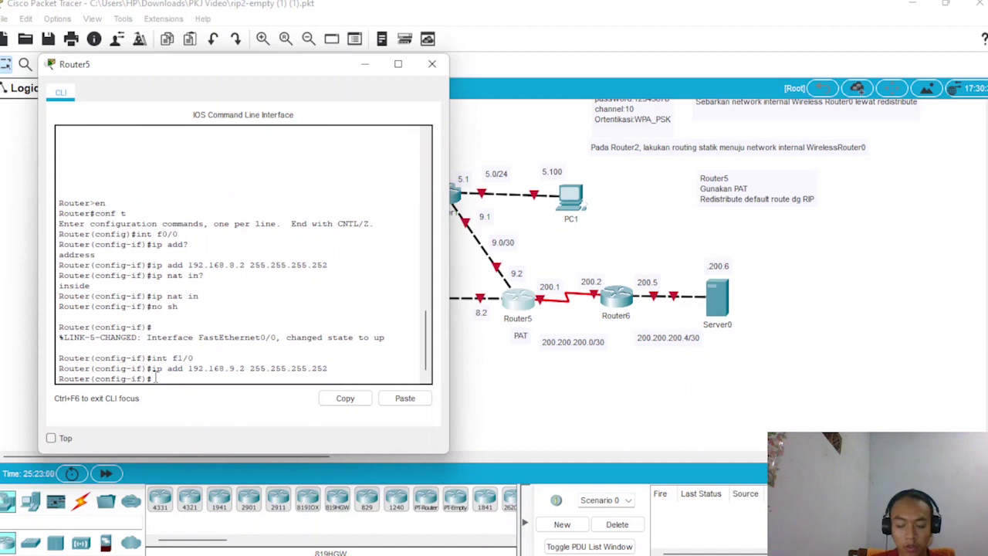
- Set Router5's f1/0 as a NAT inside interface, checking the keyword starting with "in", and enable the interface
type("ip n")
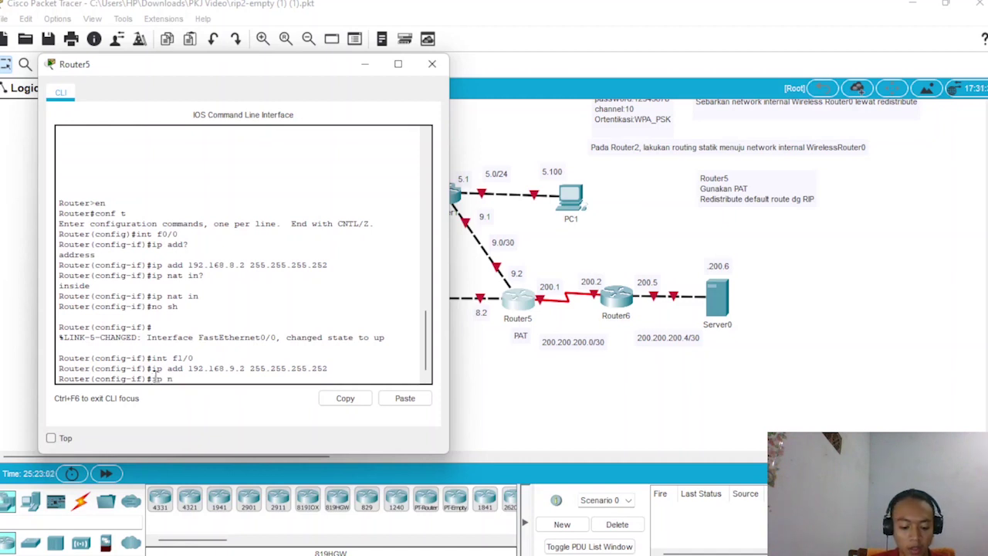
type("at in?")
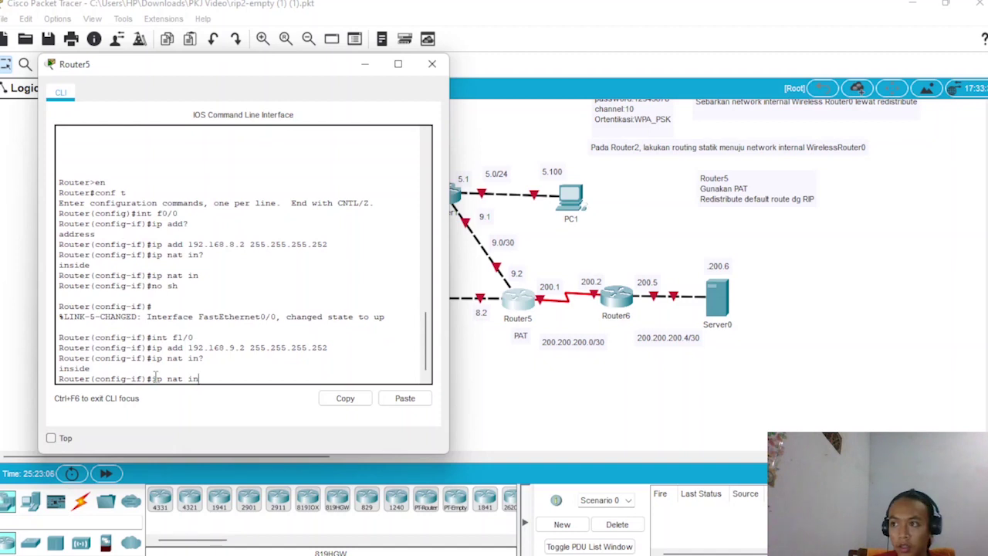
key("Return")
type("ip")
type(" sh")
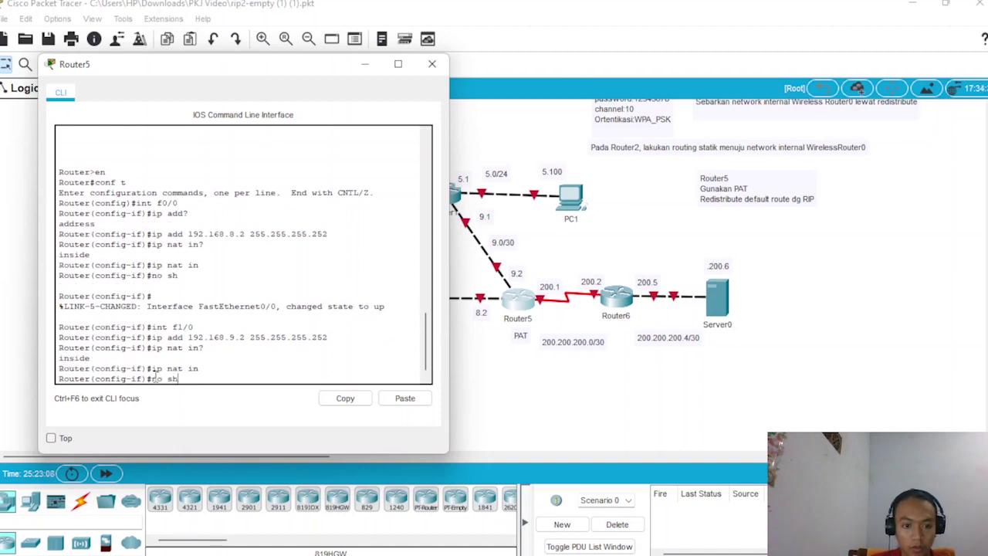
key("Return")
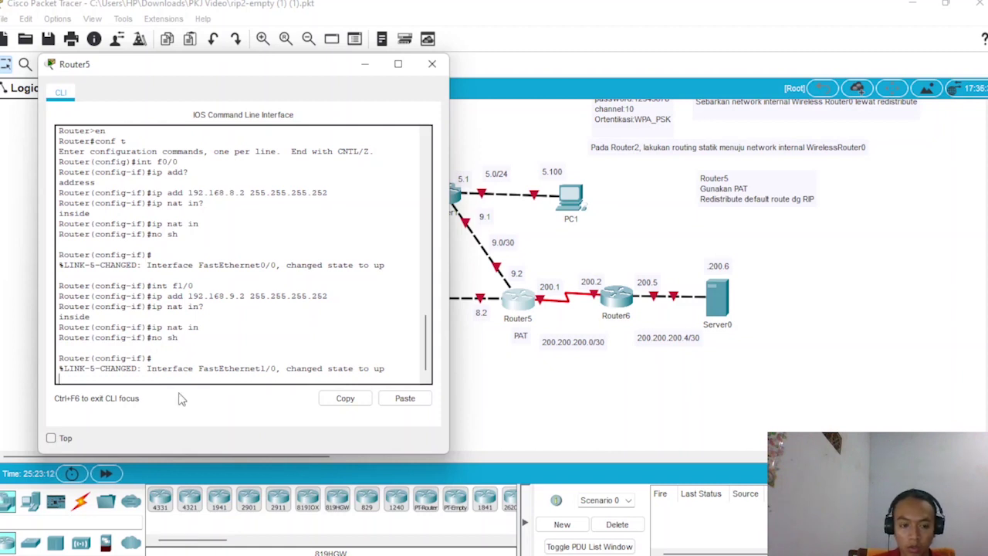
key("Return")
- Try command help for interface names starting with "s" and "ser", and enter configuration of Router5's serial2/0 interface
type("int")
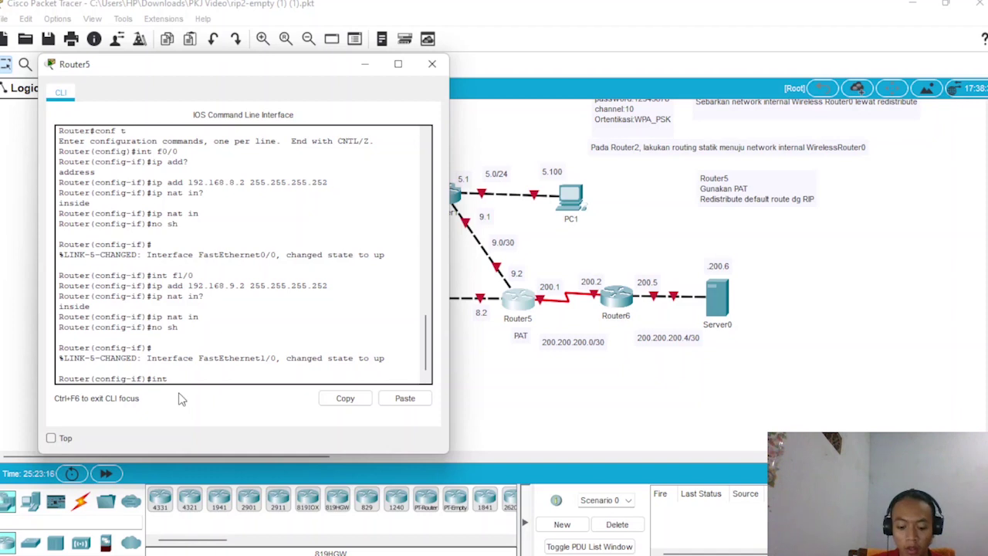
type(" se")
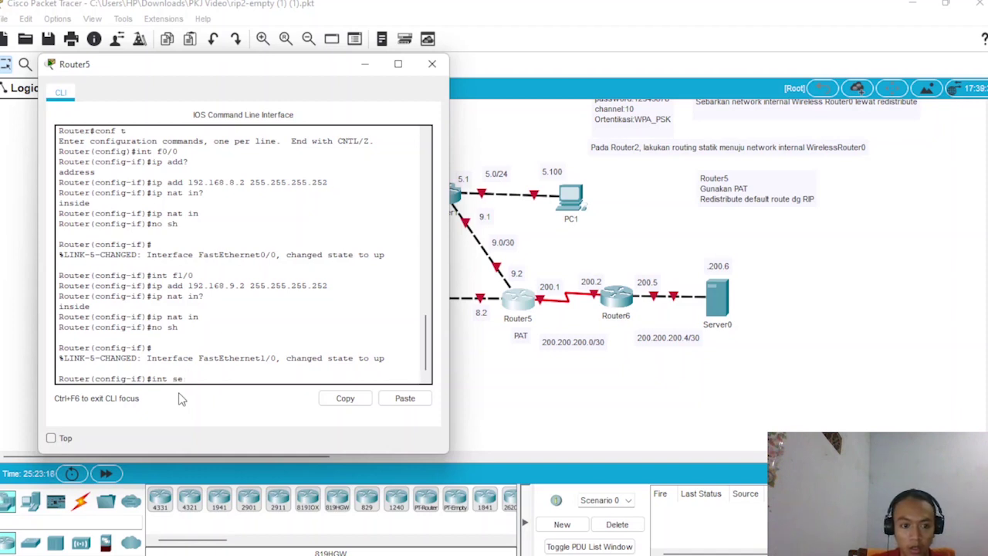
key("BackSpace")
type("?er")
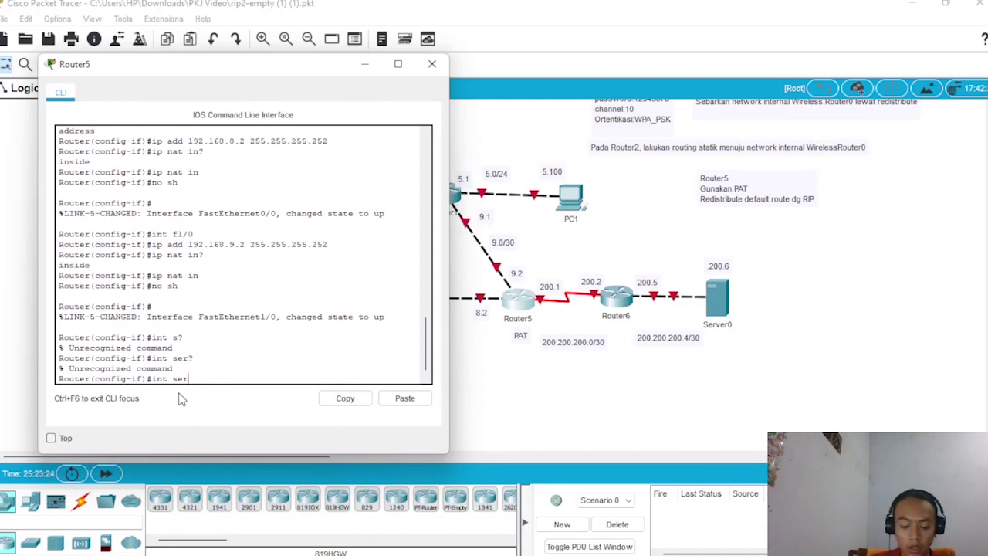
type("?ial")
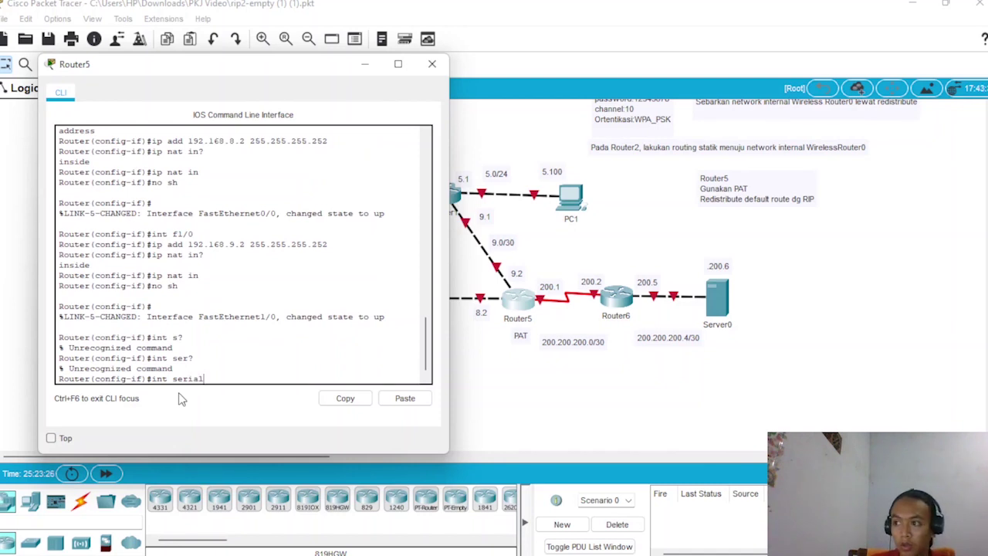
type("2/0")
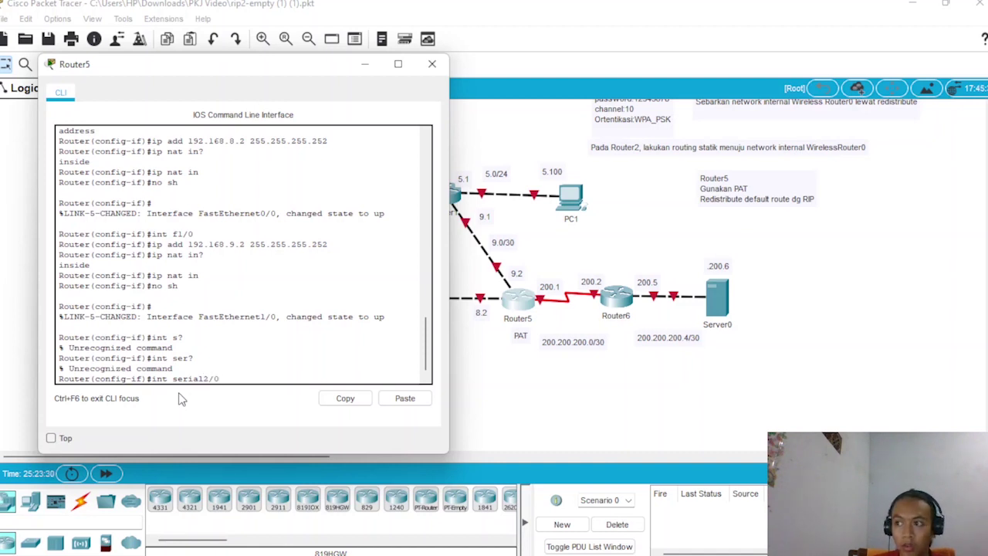
key("Return")
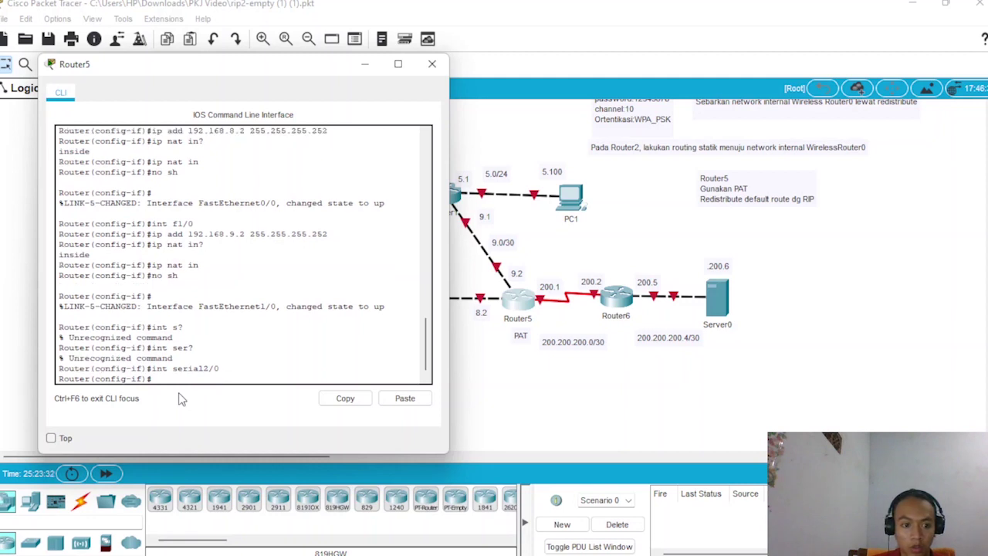
- Assign IP address 200.200.200.1 with subnet mask 255.255.255.252 to Router5's serial2/0 interface
type("ip add 19")
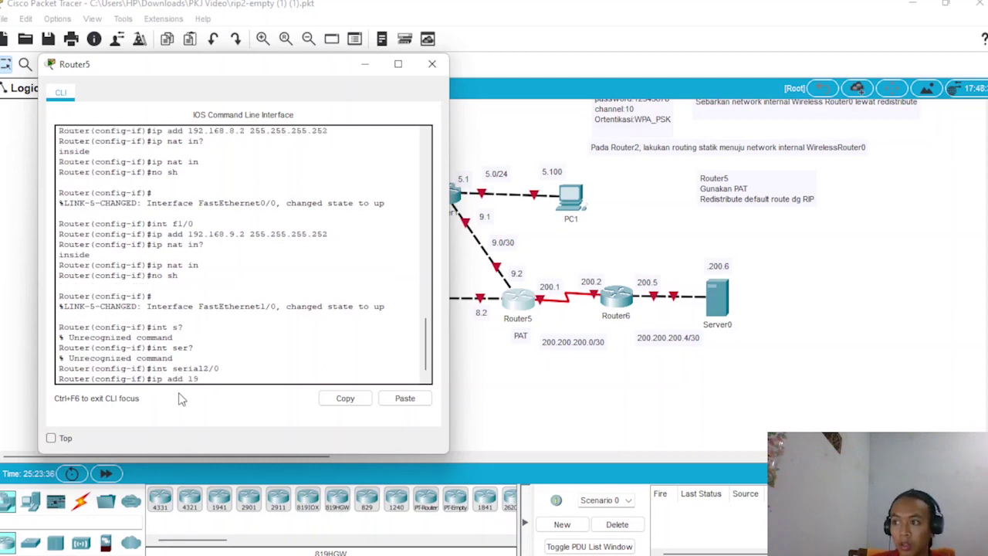
key("BackSpace")
key("BackSpace")
type("20")
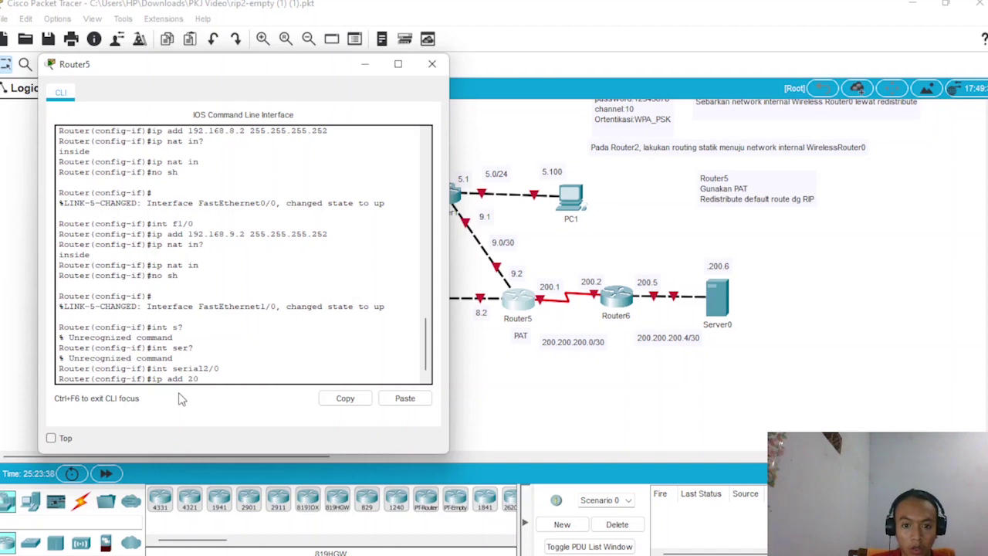
type("0.200")
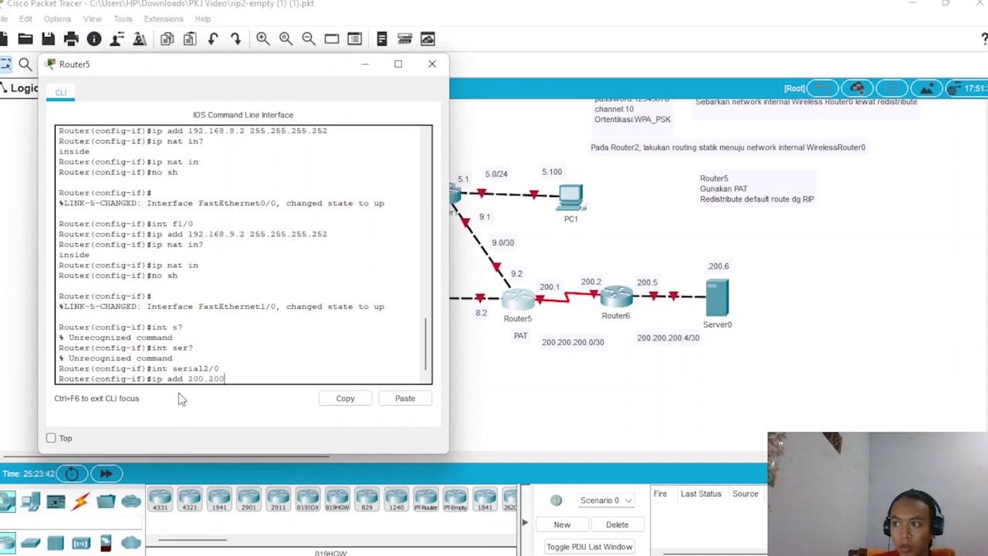
type(".200.")
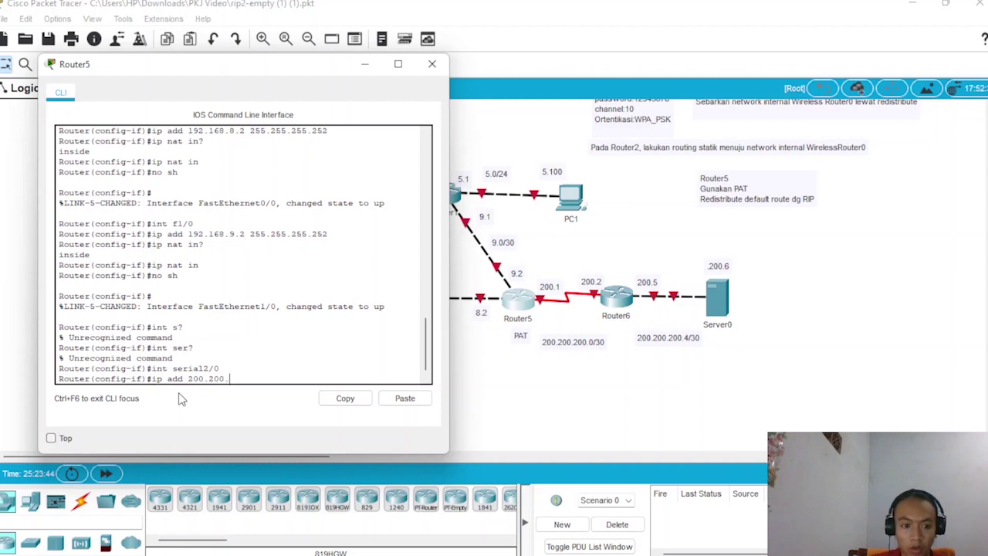
type("200.1 25")
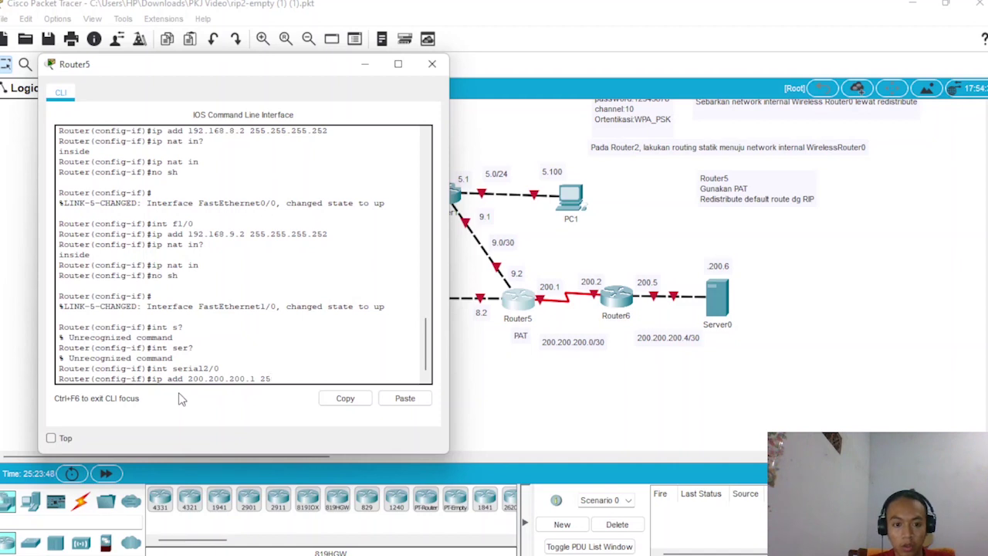
type("5.255.255.")
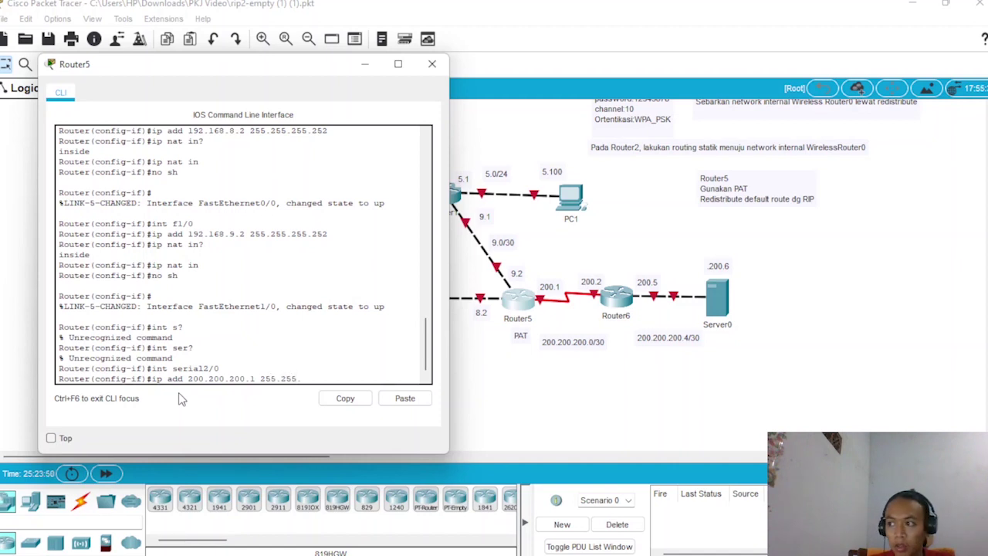
type("252")
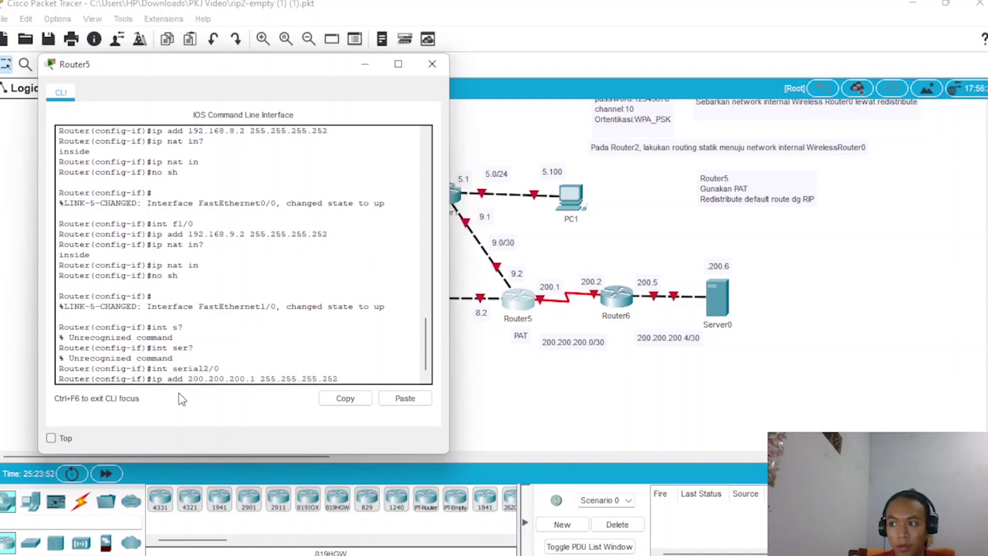
key("Return")
- Look up the NAT keyword starting with "out" and set Router5's serial2/0 as the NAT outside interface
type("ip")
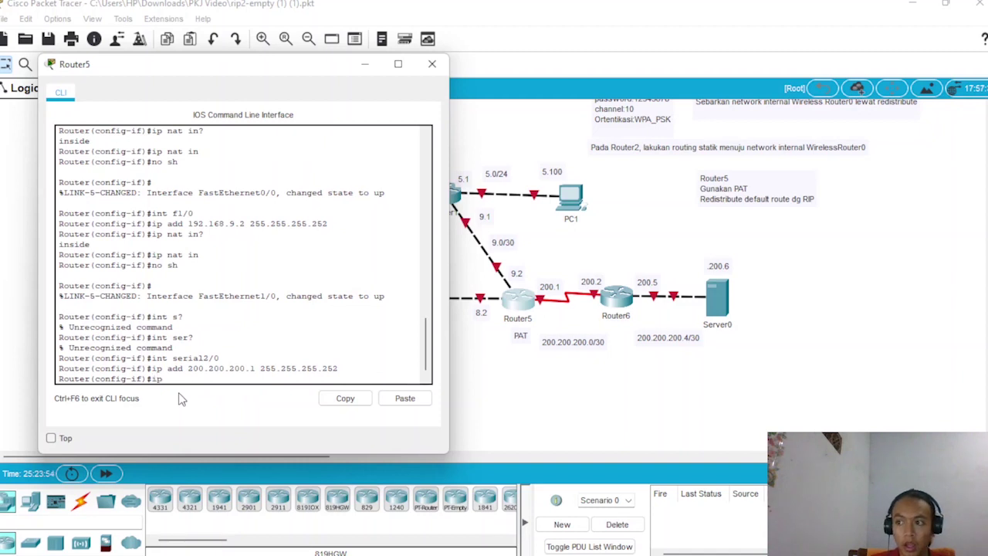
type(" nat ins")
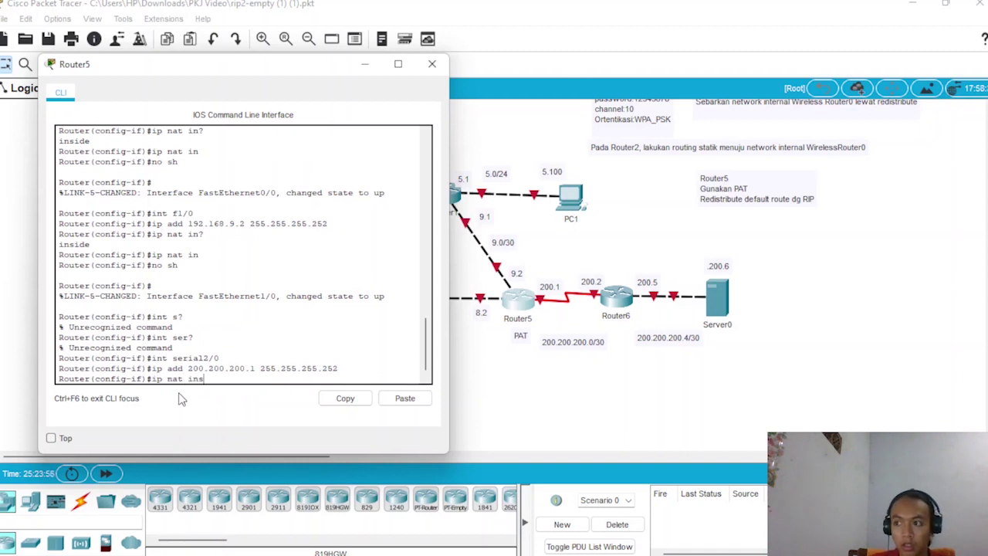
key("BackSpace")
key("BackSpace")
key("BackSpace")
type("out?")
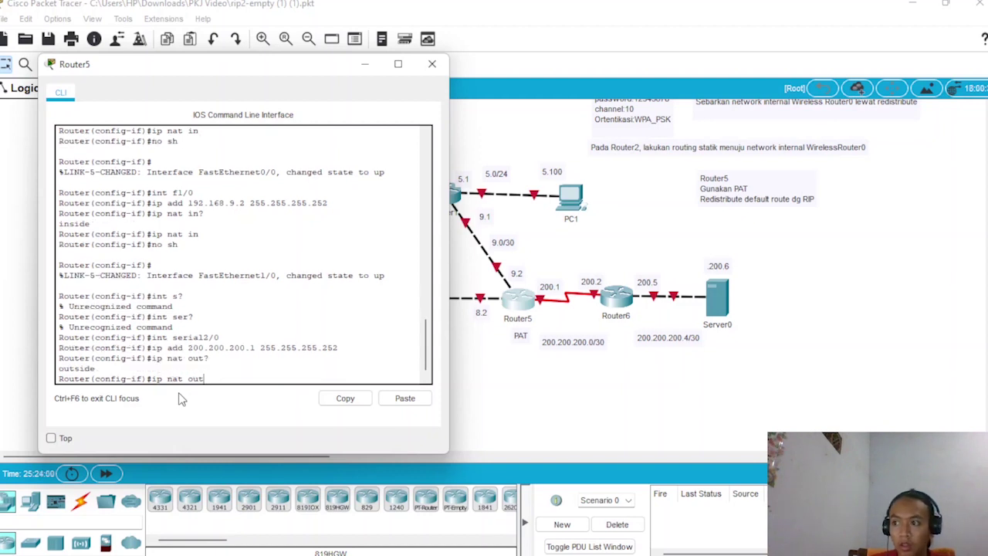
key("Return")
- Enable Router5's serial2/0 interface and return to global configuration mode
type("no")
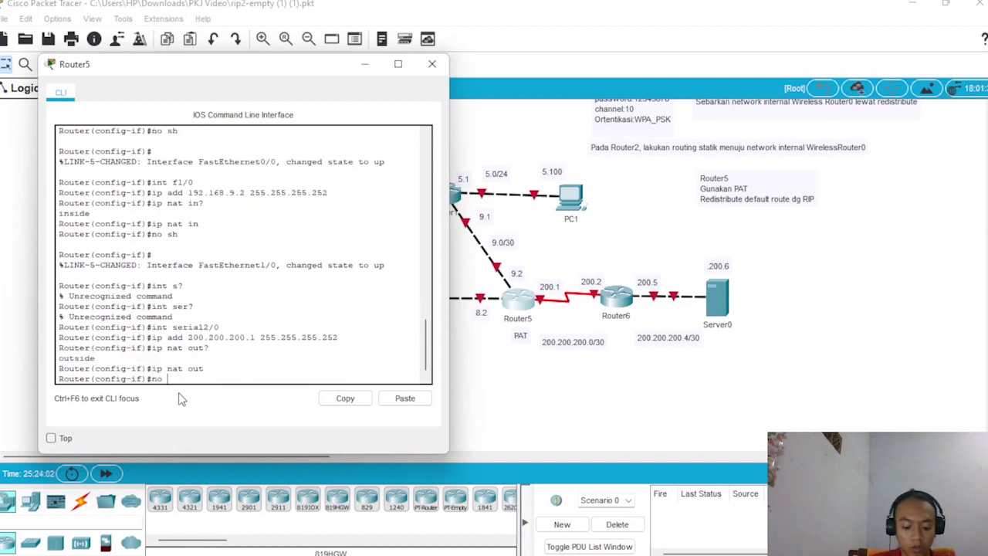
type(" sh")
key("Return")
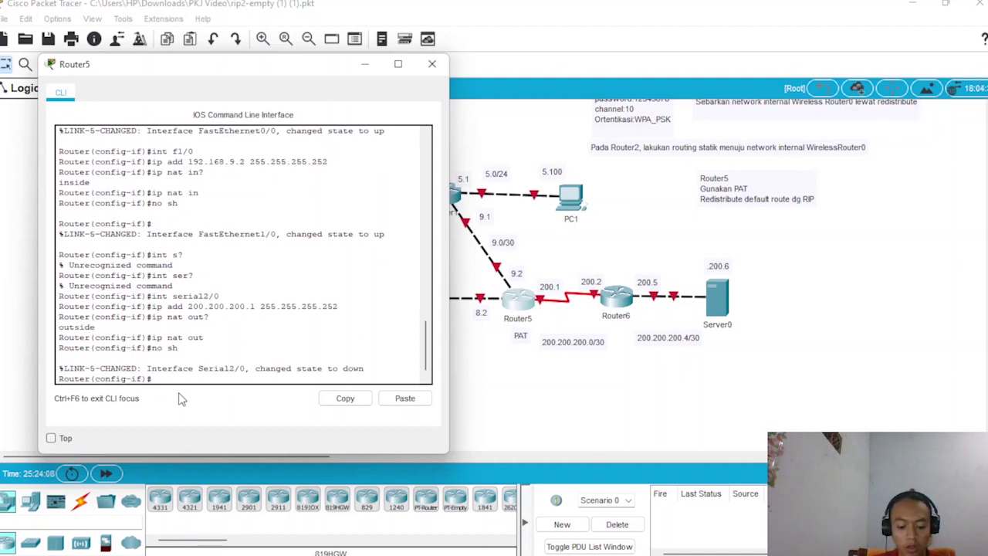
type("exit")
key("Return")
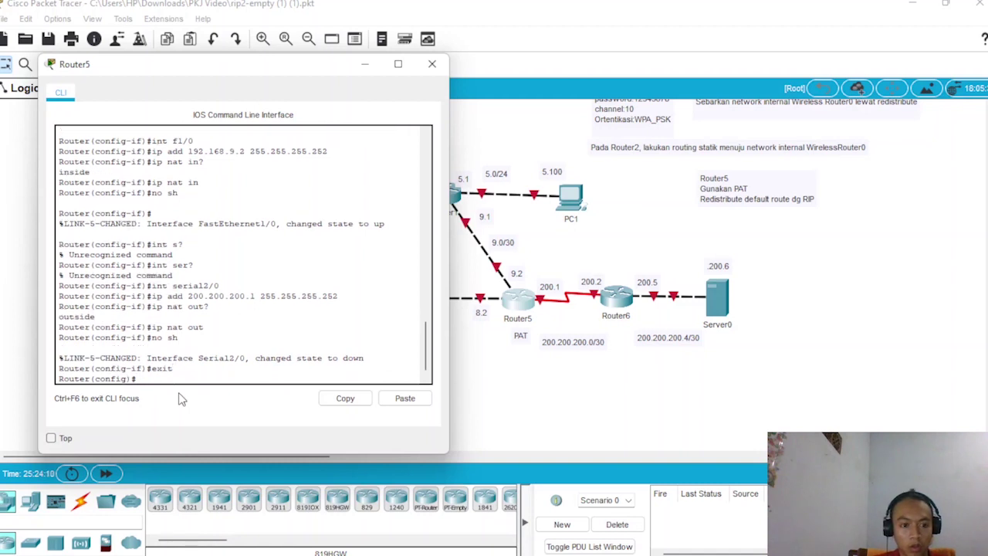
- Enter RIP configuration on Router5, look up the keyword starting with "ver", and set RIP to version 2
type("router")
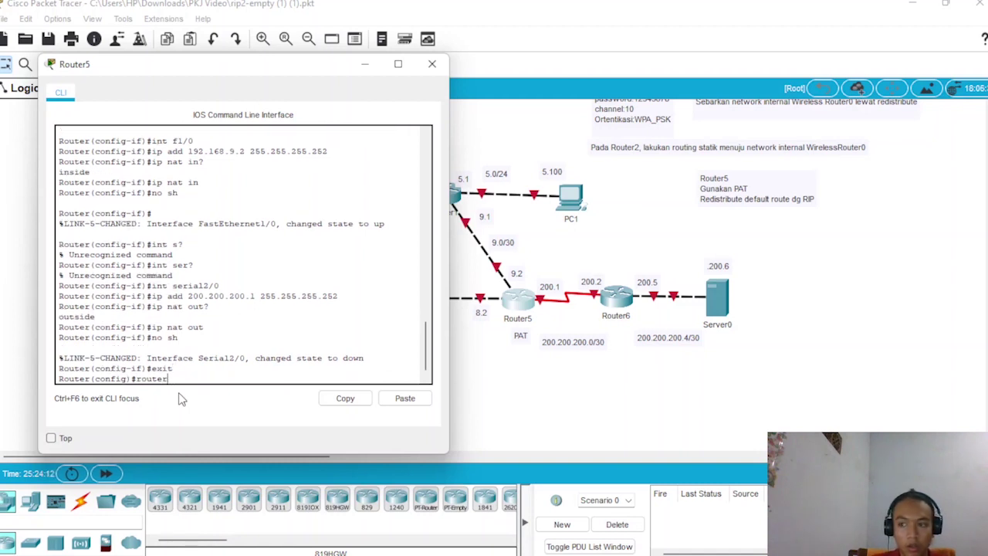
type(" rip")
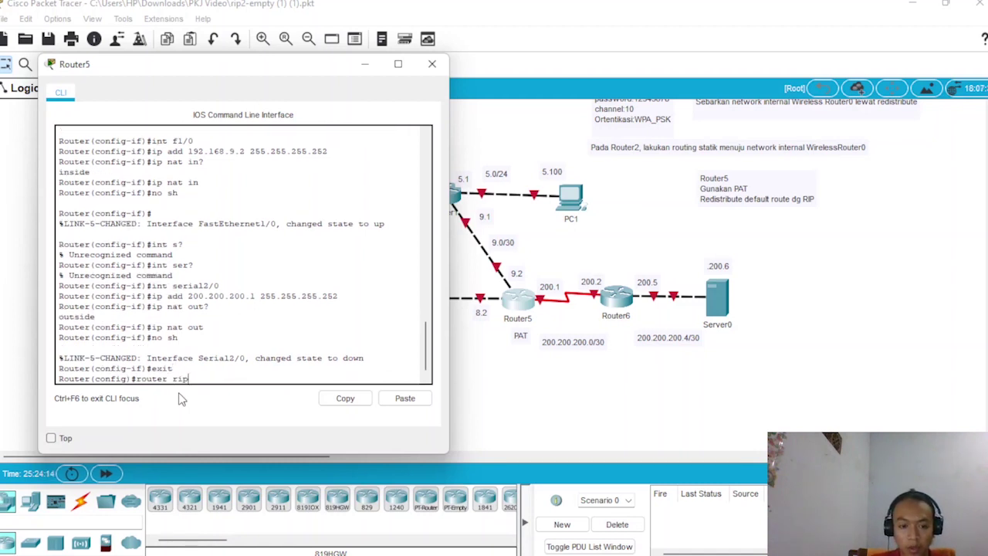
key("Return")
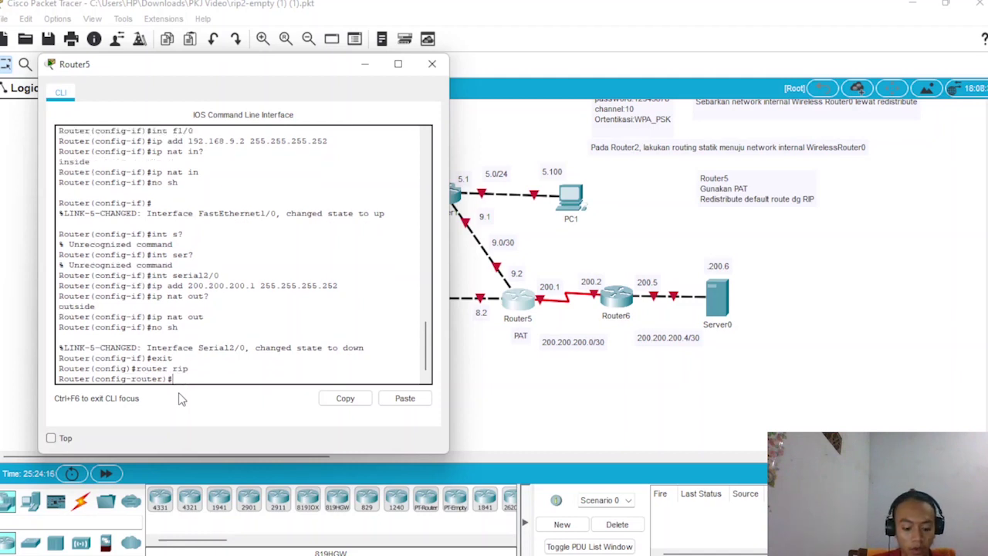
type("ver?")
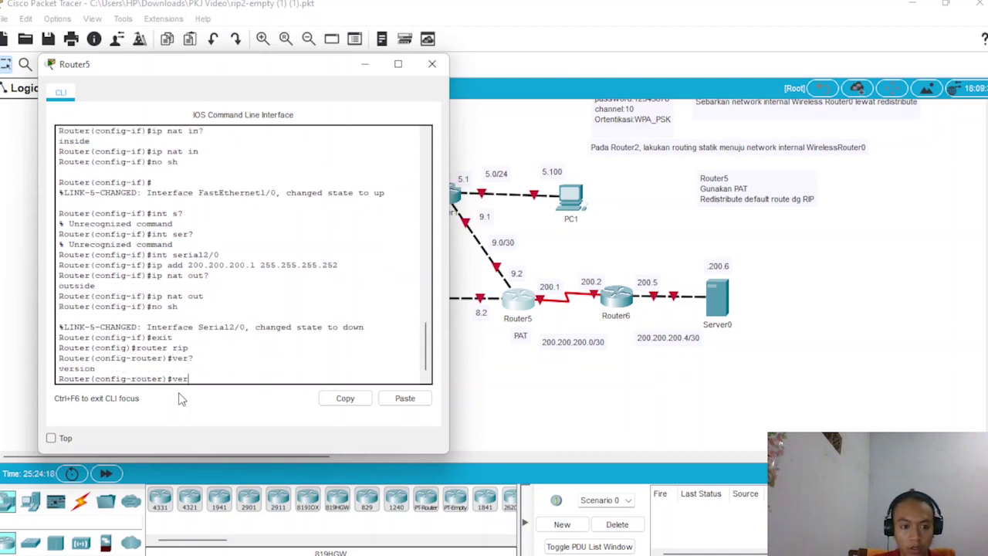
type(" 2")
key("Return")
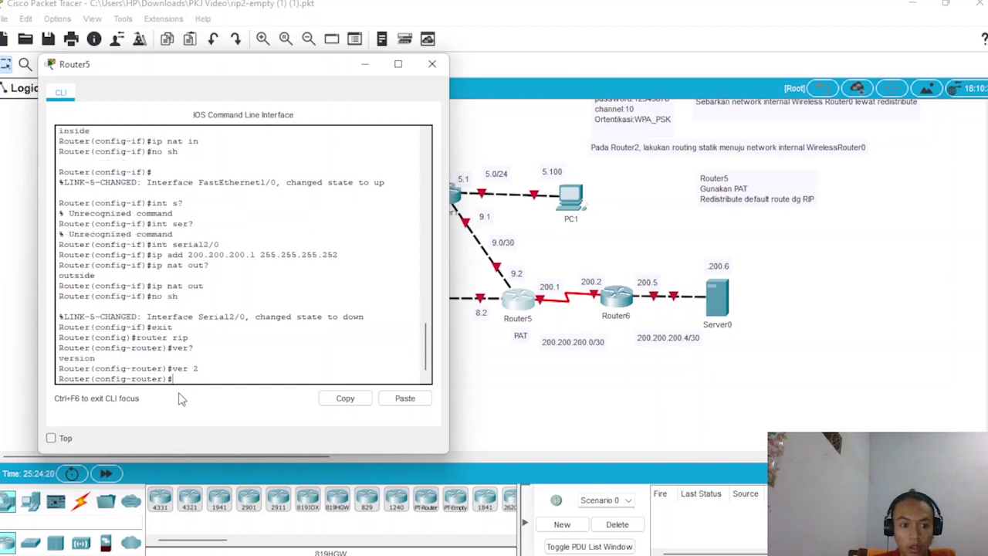
- Look up the keyword starting with "net" and add networks 192.168.8.0 and 192.168.9.0 to Router5's RIP routing
type("net?")
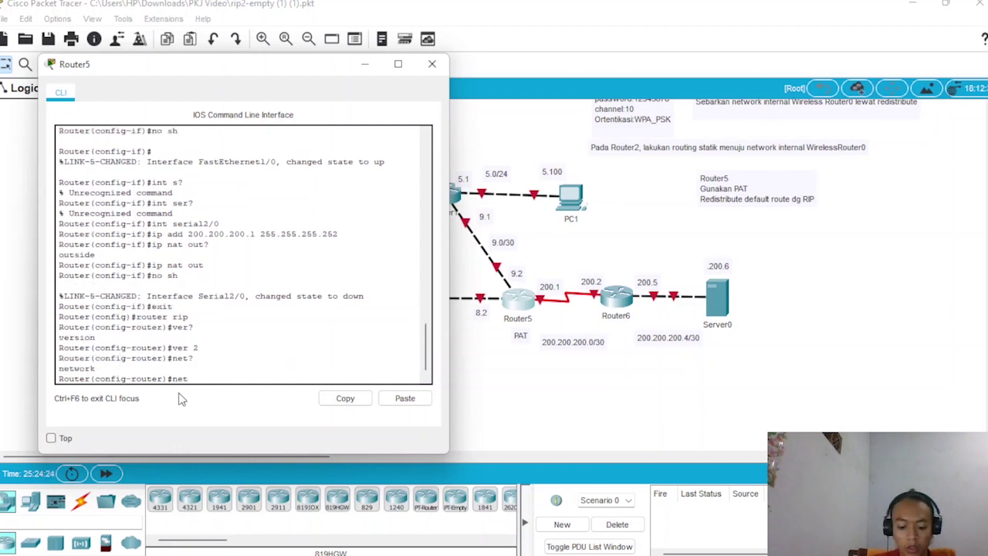
type(" 192.168")
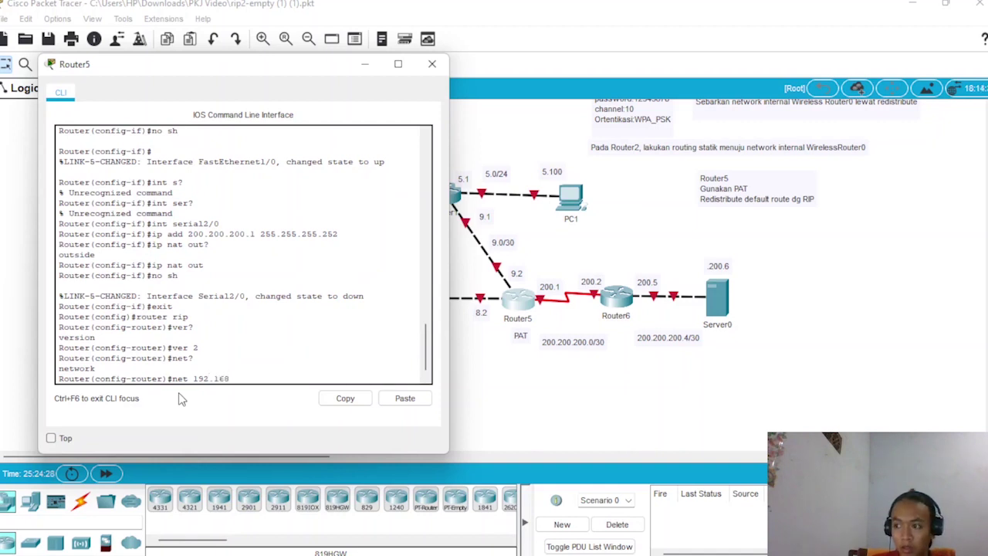
type(".8.0")
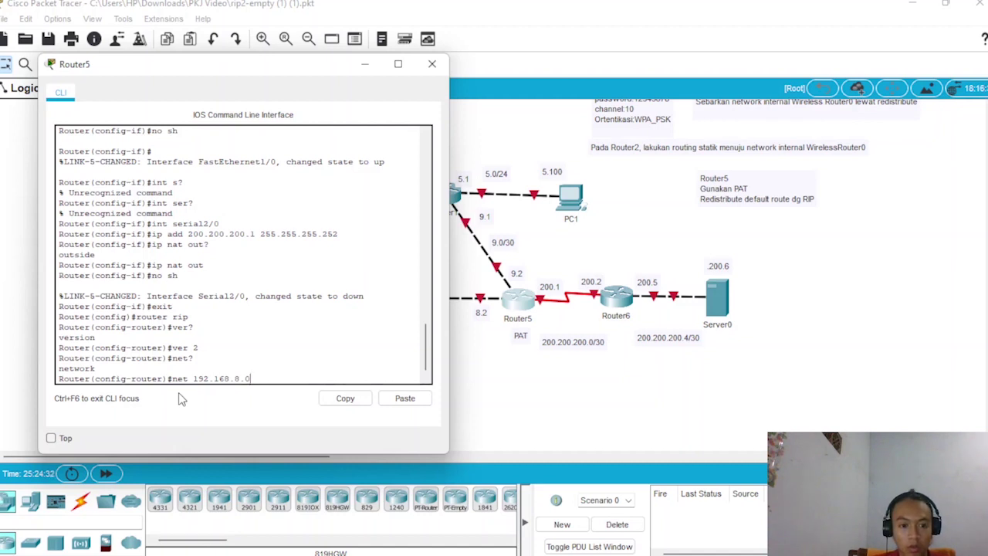
key("Return")
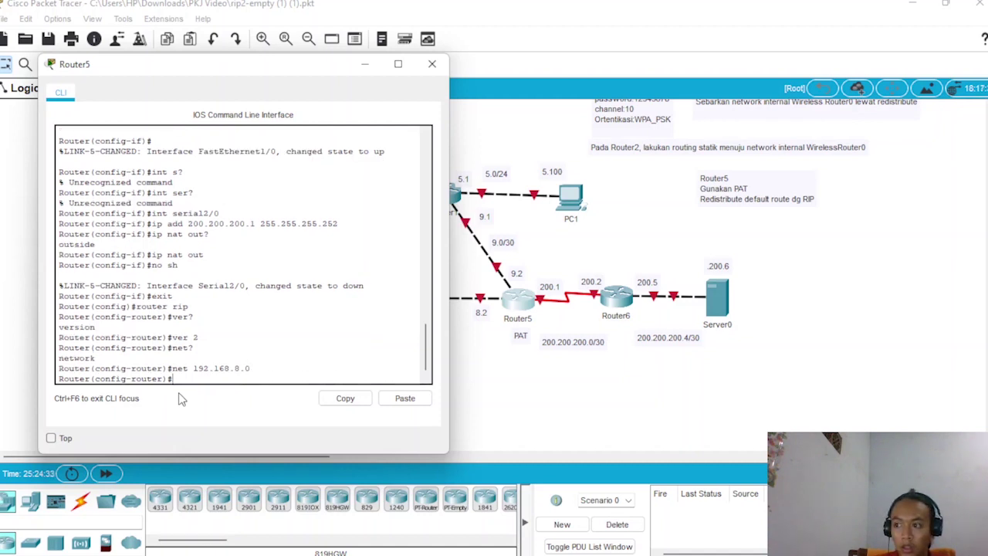
key("Up")
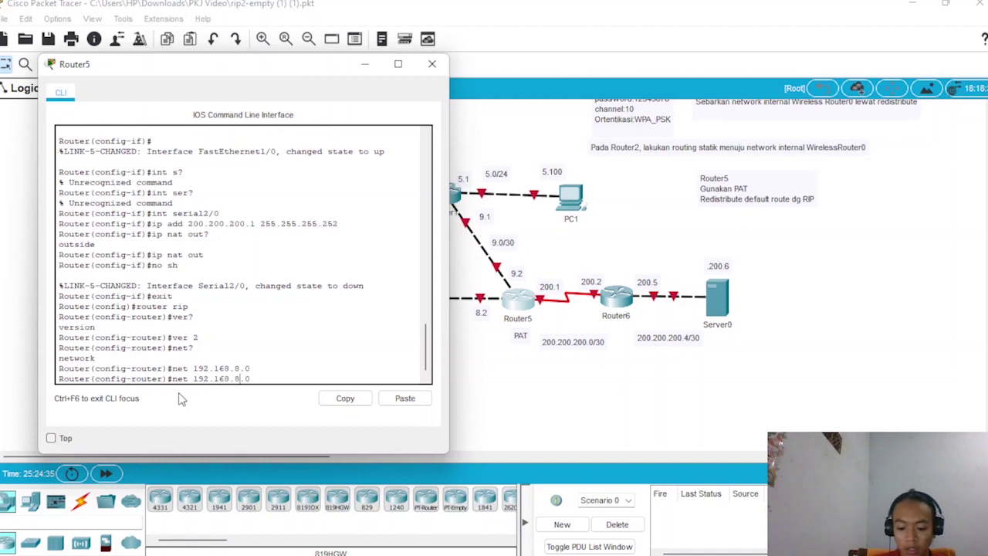
key("BackSpace")
type("9")
key("Right")
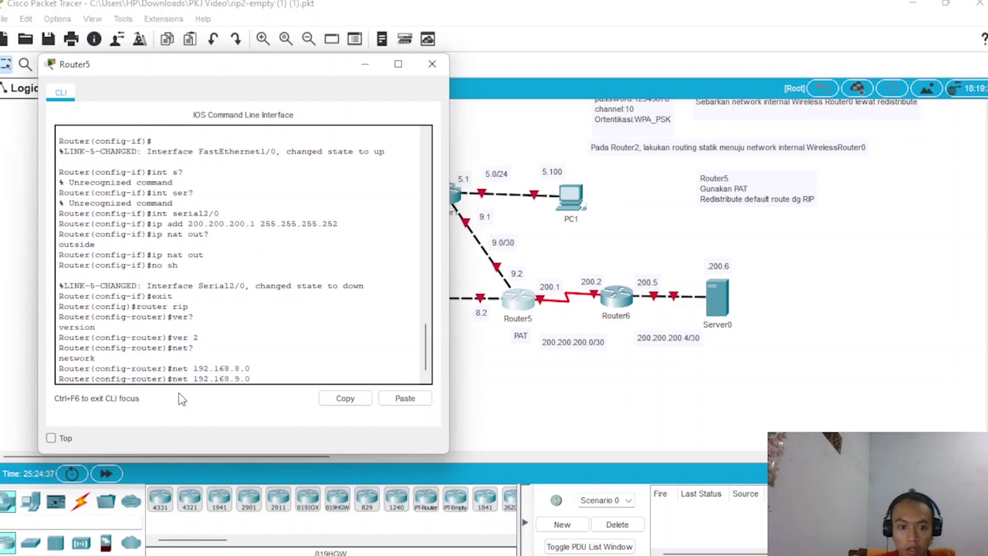
key("Return")
- Advertise the default route through Router5's RIP with default-information originate, checking the keywords starting with "def" and "ori"
type("def")
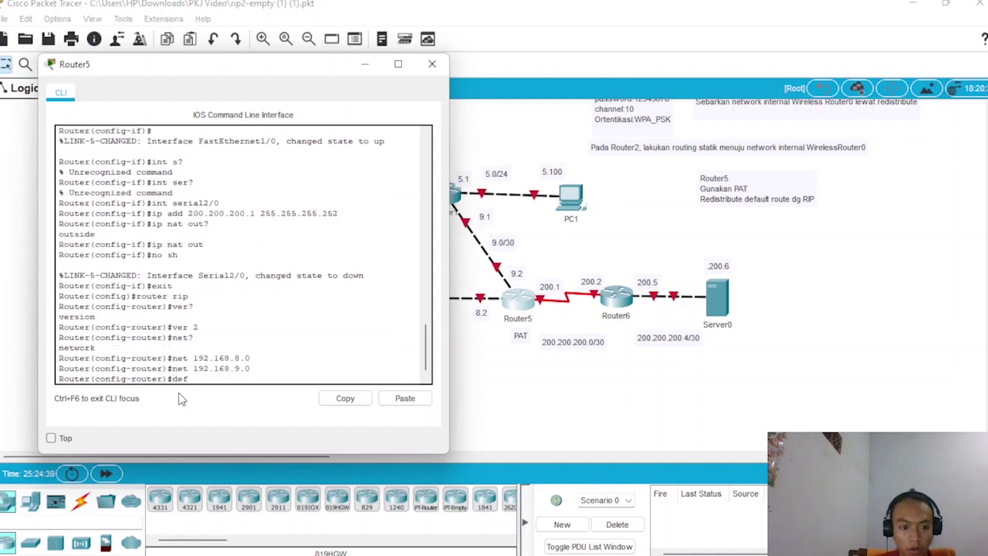
type("?")
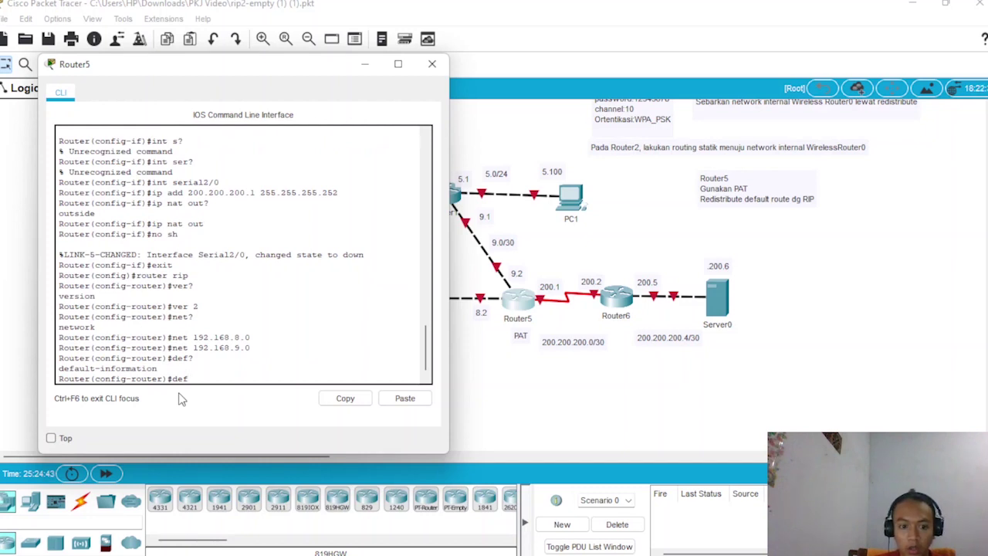
type(" o")
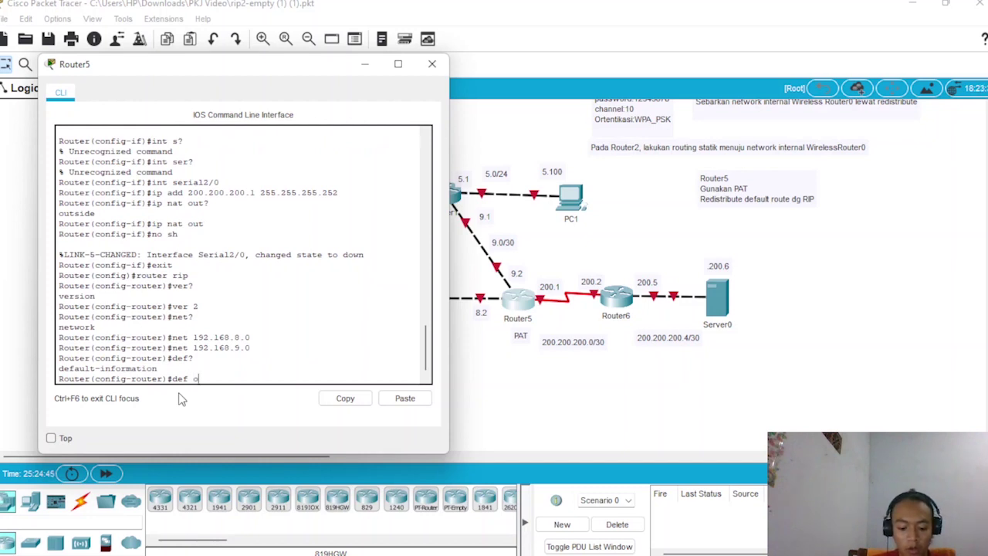
type("ri")
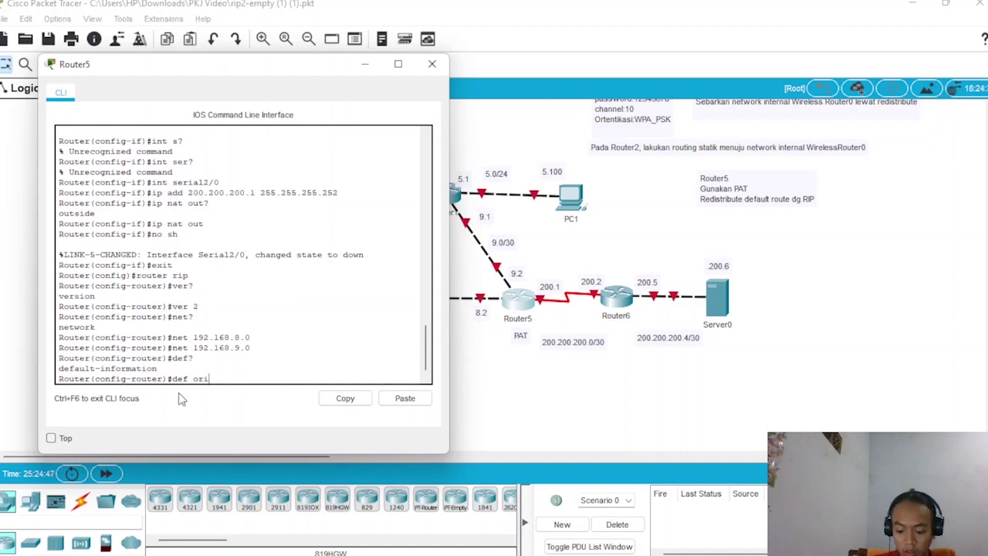
type("?")
key("Return")
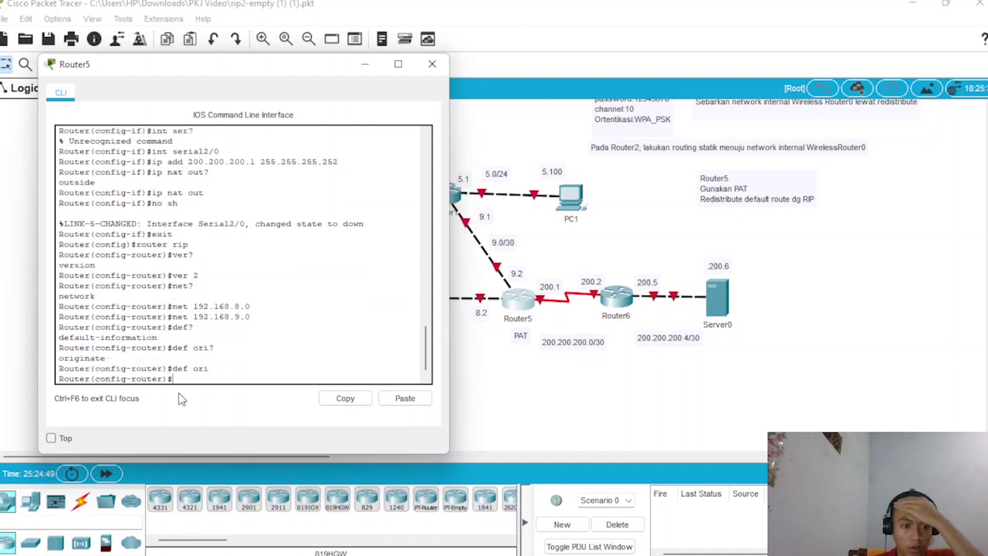
- Turn off RIP auto-summary on Router5, checking the keyword starting with "auto", and return to global configuration mode
type("no auto?")
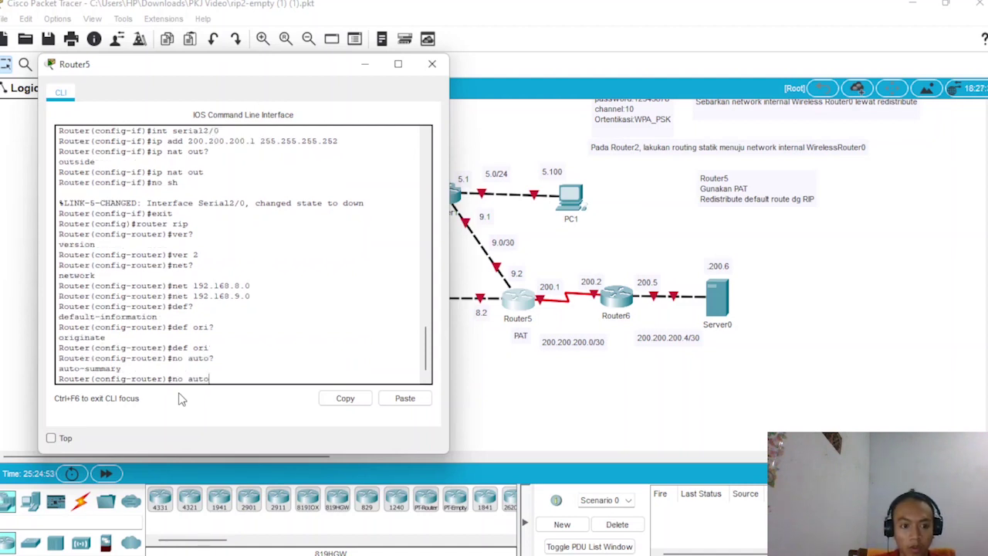
key("Return")
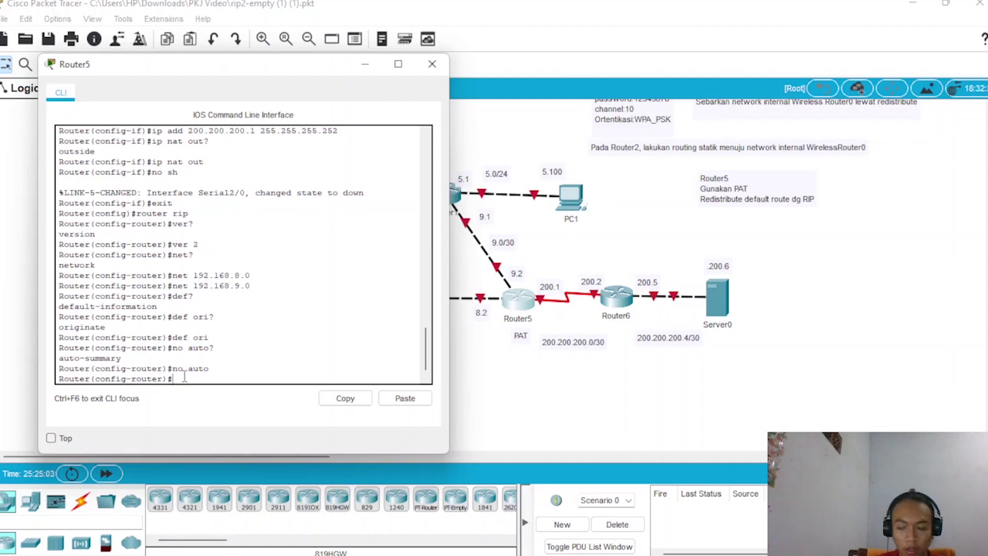
type("exit")
key("Return")
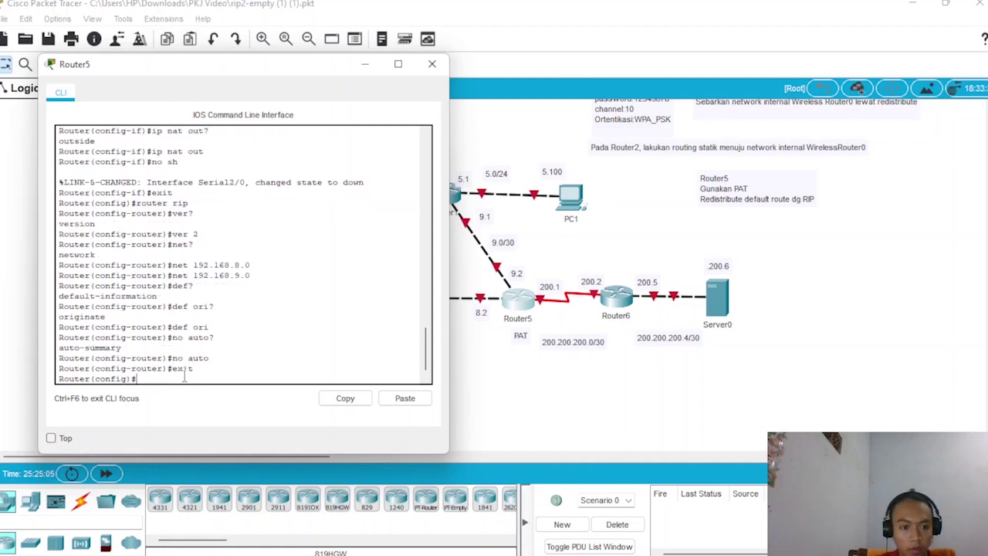
- Create access list 1 on Router5 permitting 192.168.6.0 with wildcard mask 0.0.0.255, checking the keywords starting with "acc" and "per"
type("acc?")
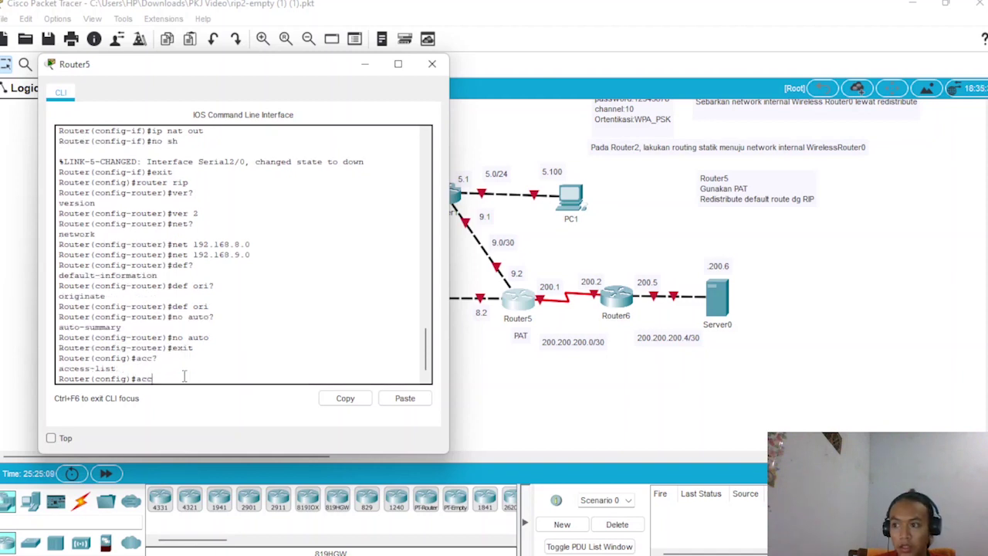
type(" 1")
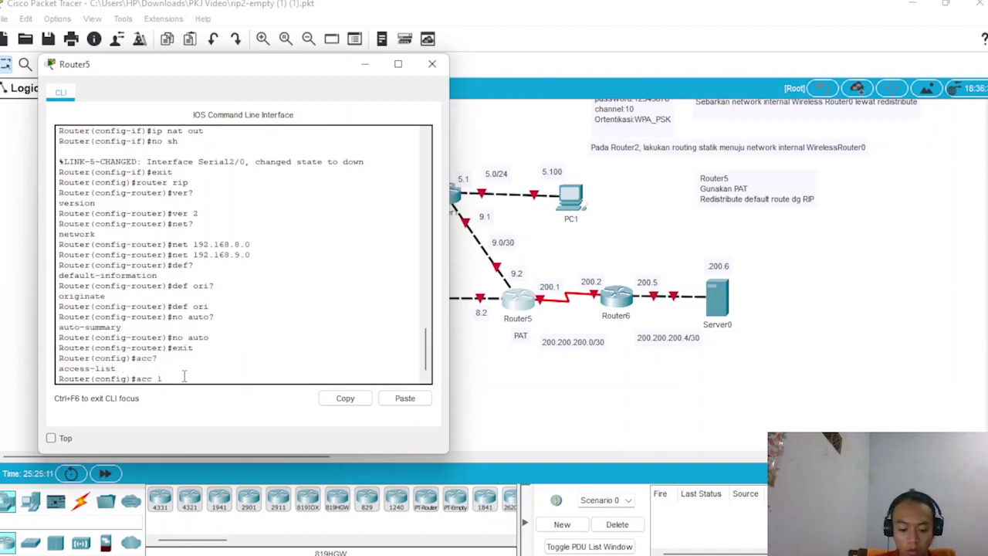
type(" per")
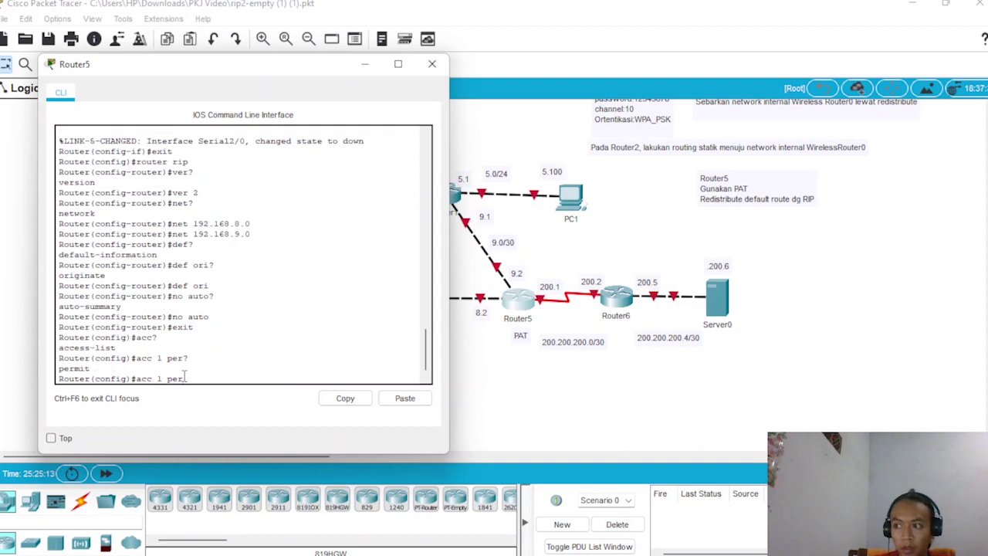
type("? 192")
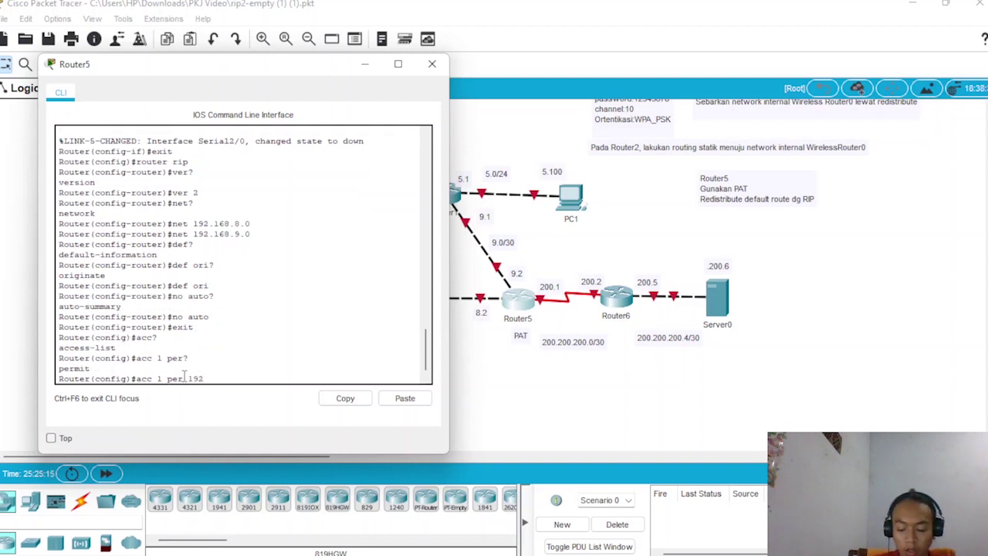
type(".1")
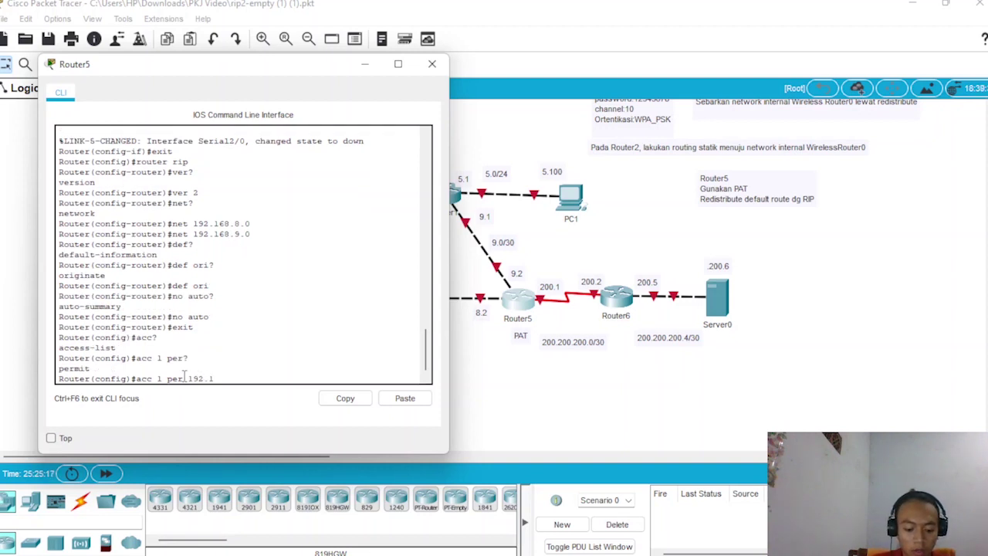
type("68")
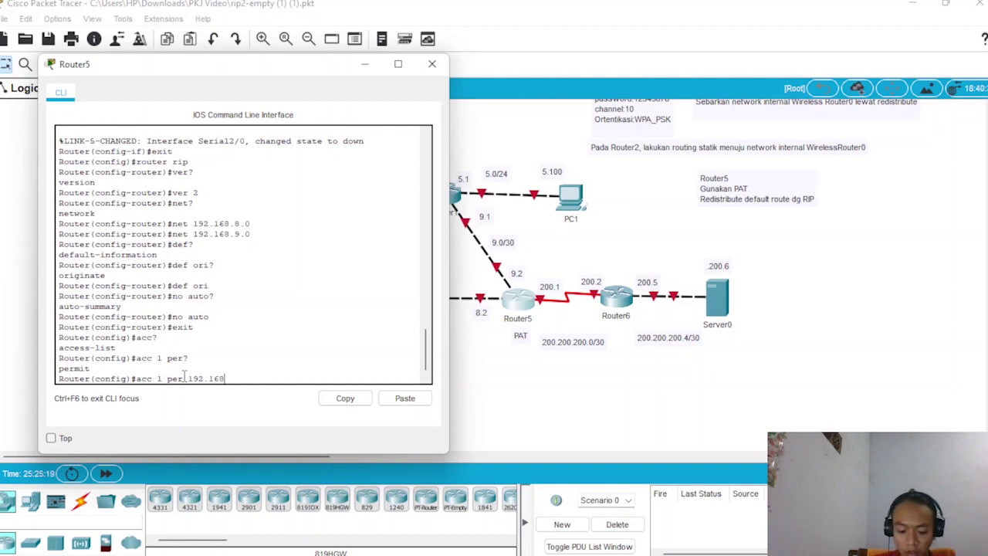
type(".9")
key("BackSpace")
type("6")
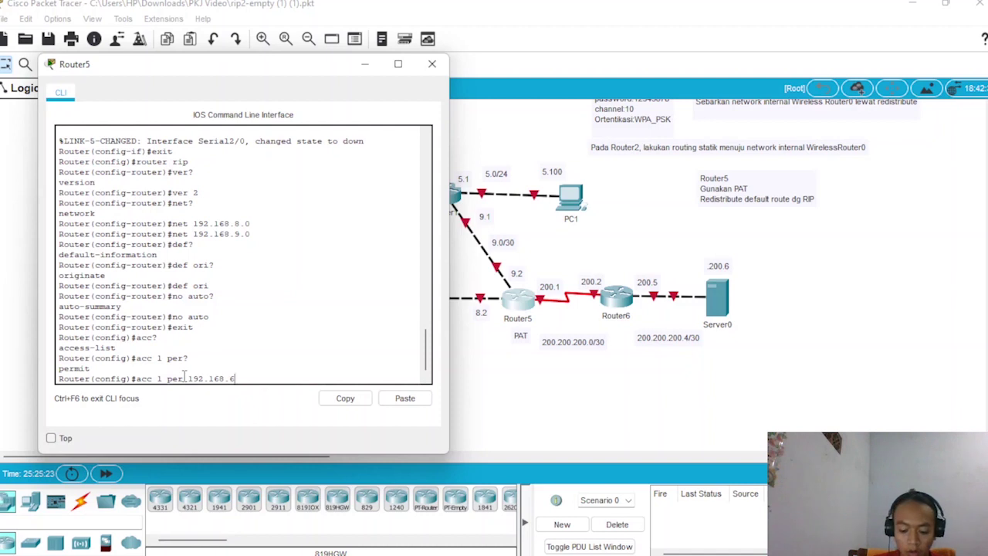
type(".0 ")
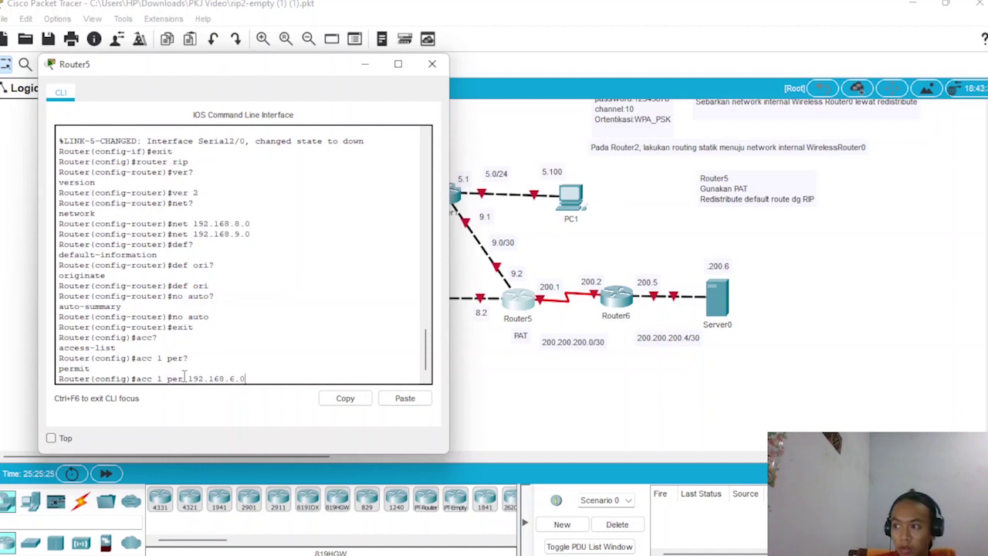
type("0")
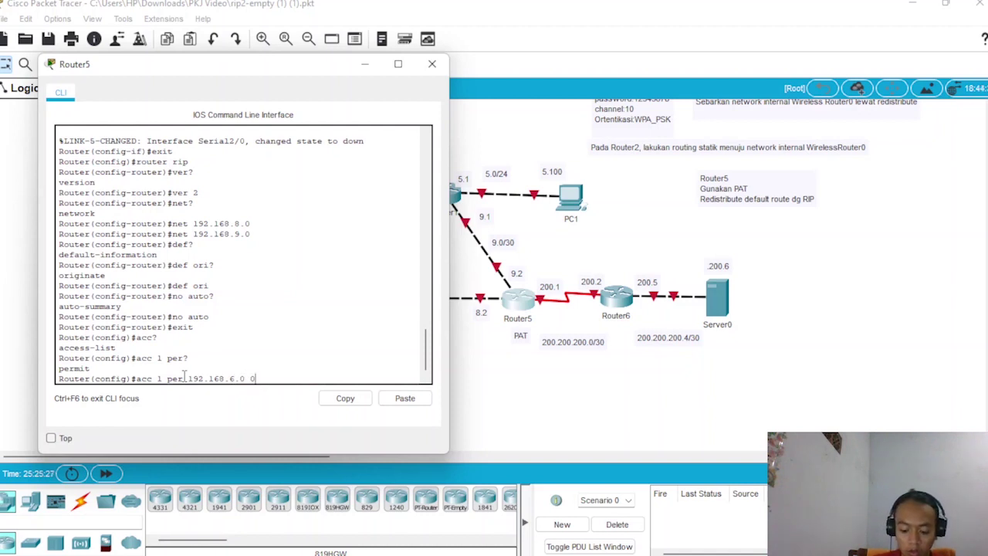
type(".0.0.0")
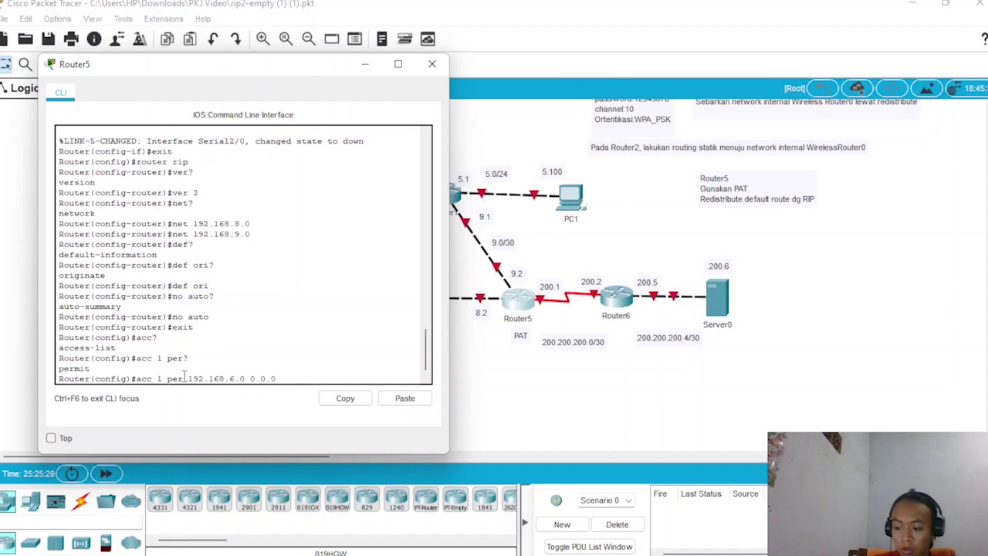
type("255")
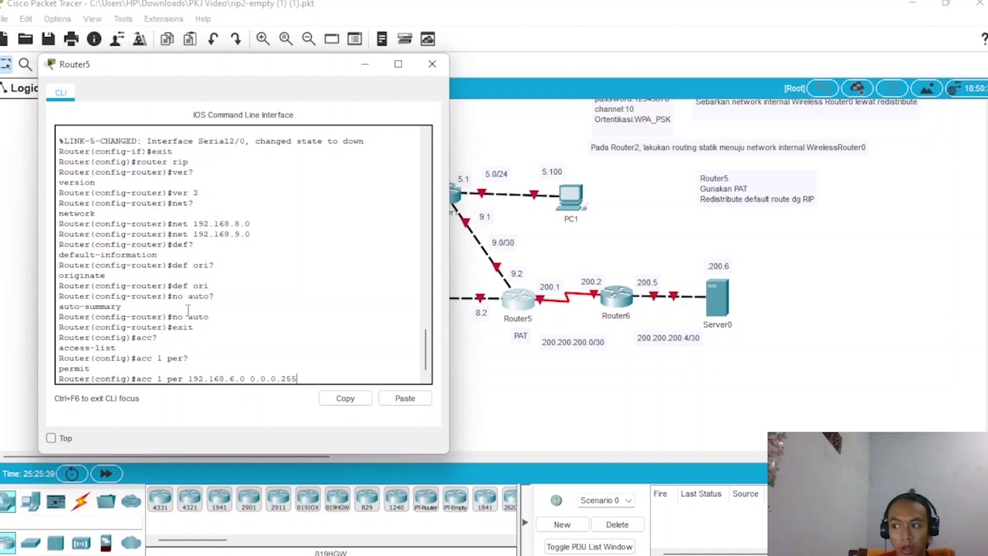
key("Return")
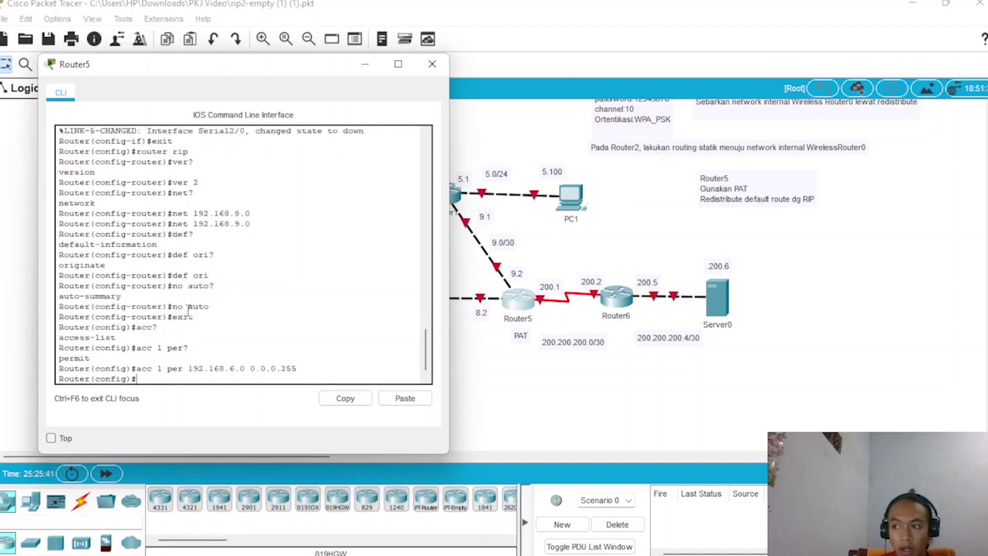
- Permit network 192.168.2.0 with wildcard mask 0.0.0.3 in Router5's access list 1
key("Up")
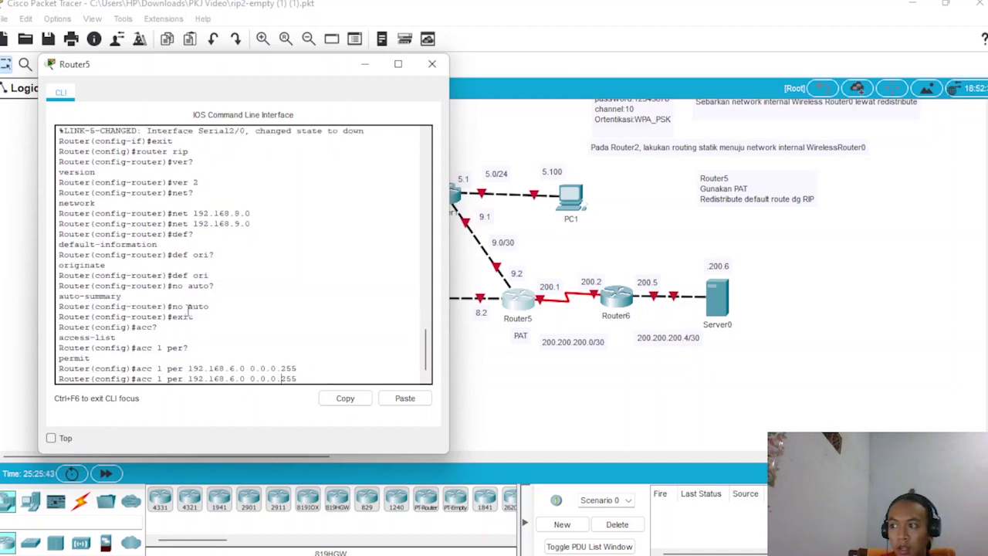
key("Left")
key("Left")
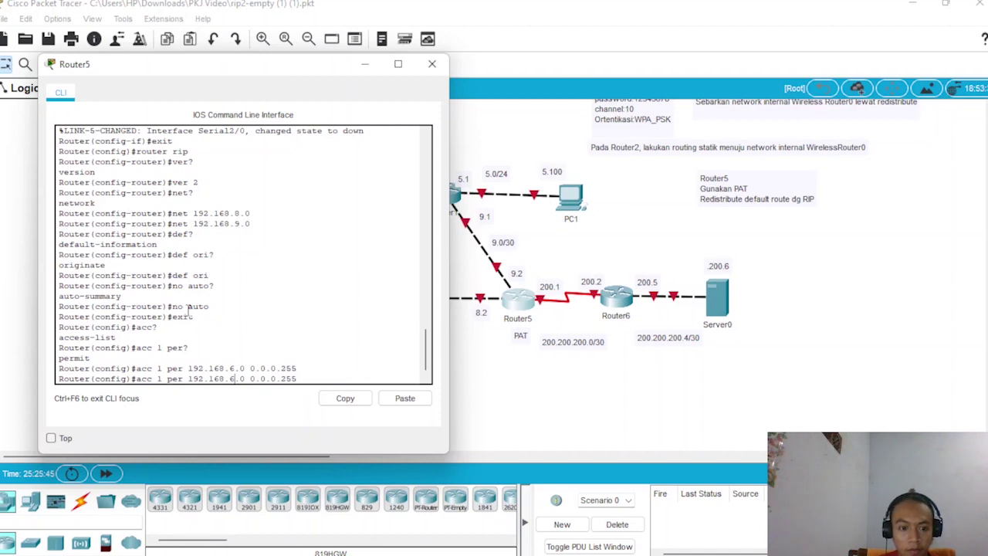
key("BackSpace")
type("2")
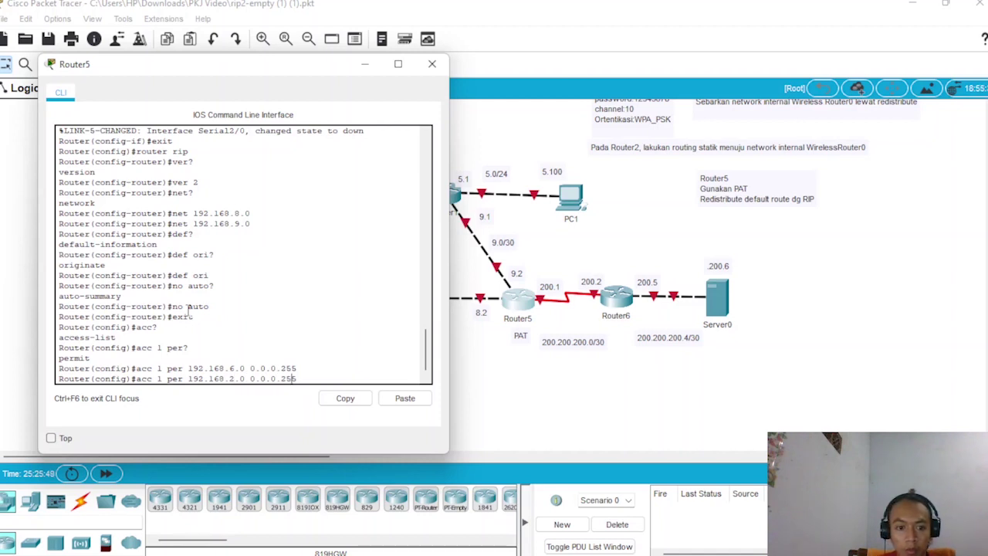
key("BackSpace")
key("BackSpace")
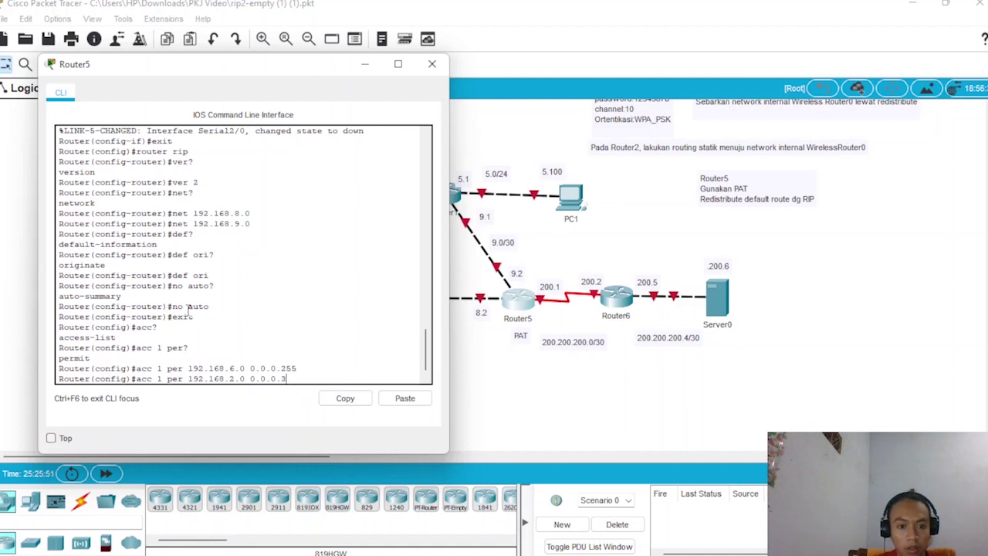
key("Return")
- Permit network 192.168.7.0 with wildcard mask 0.0.0.255 in Router5's access list 1
key("Up")
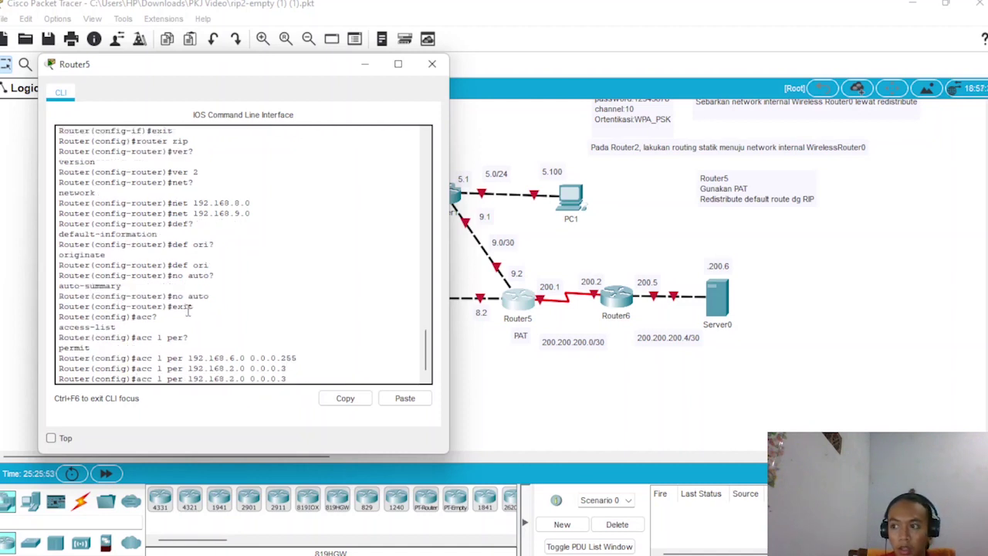
key("Left")
key("Left")
key("Left")
key("Left")
key("Left")
key("Left")
key("Left")
key("Left")
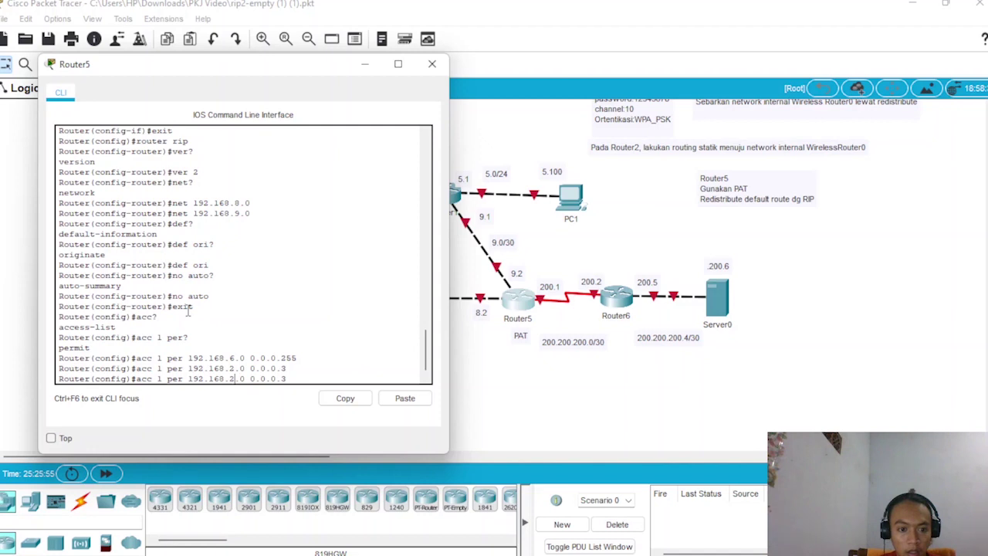
key("BackSpace")
type("7")
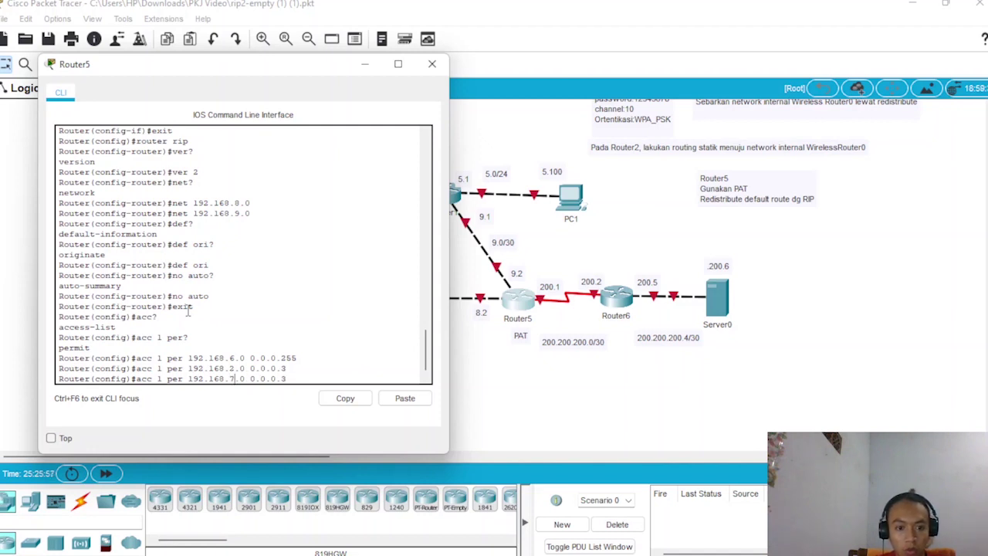
key("Right")
key("Right")
key("Right")
key("Right")
key("Right")
key("Right")
key("Right")
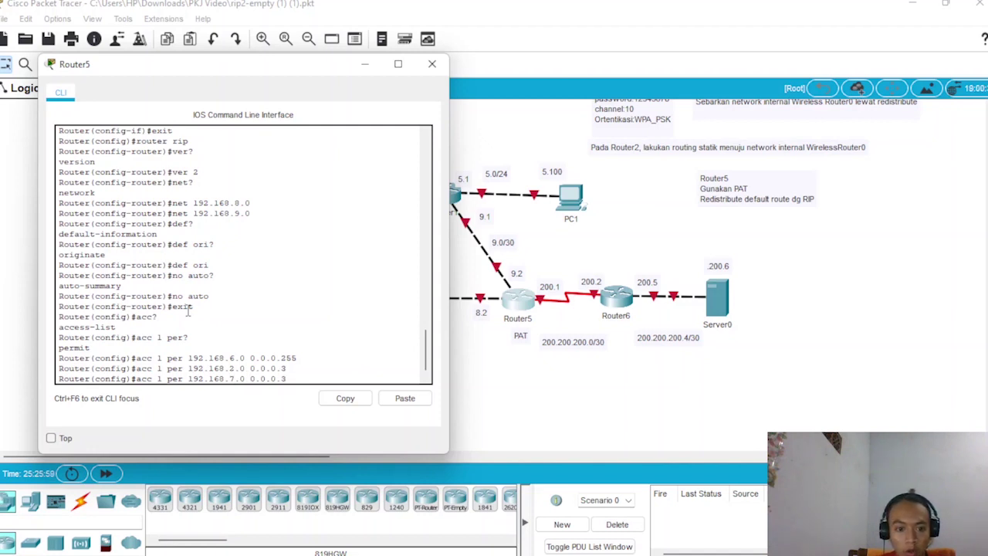
key("BackSpace")
type("255")
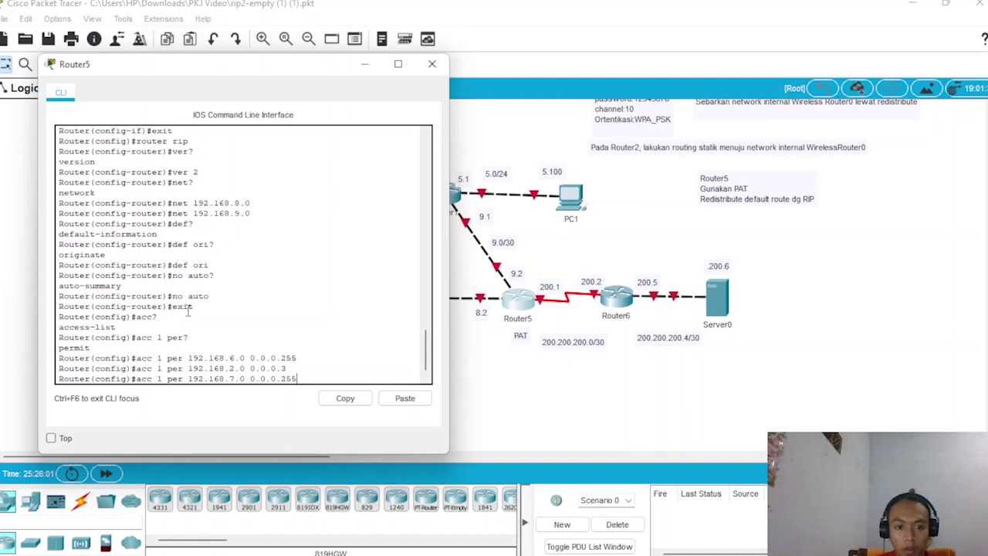
key("Return")
- Permit network 192.168.4.0 with wildcard mask 0.0.0.255 in Router5's access list 1
key("Up")
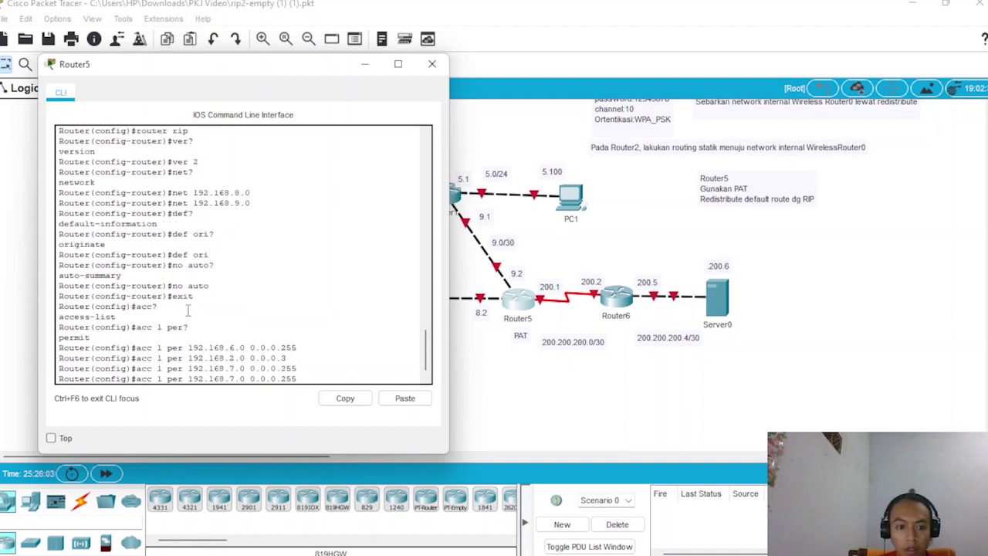
key("Left")
key("Left")
key("Left")
key("Left")
key("Left")
key("Left")
key("Left")
key("Left")
key("Left")
key("Left")
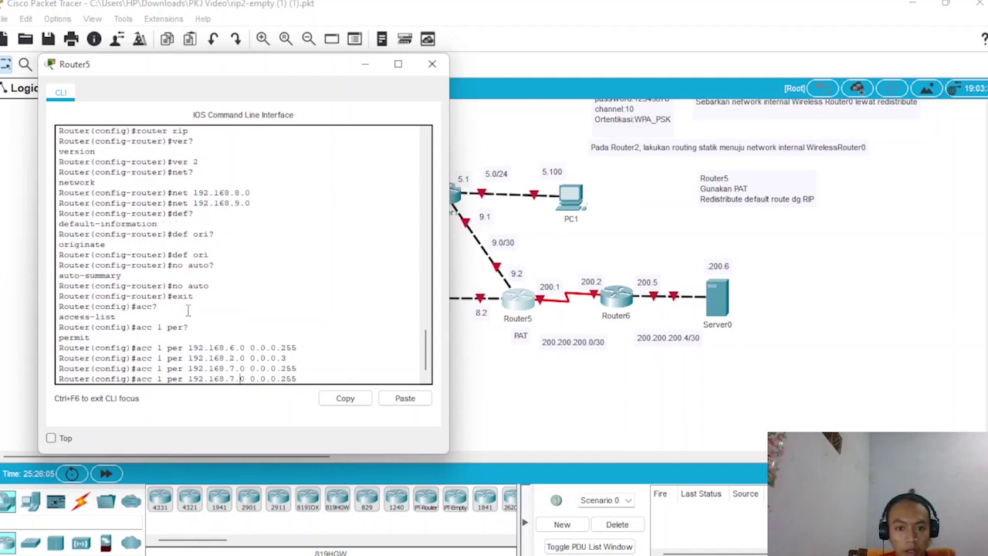
key("BackSpace")
type("4")
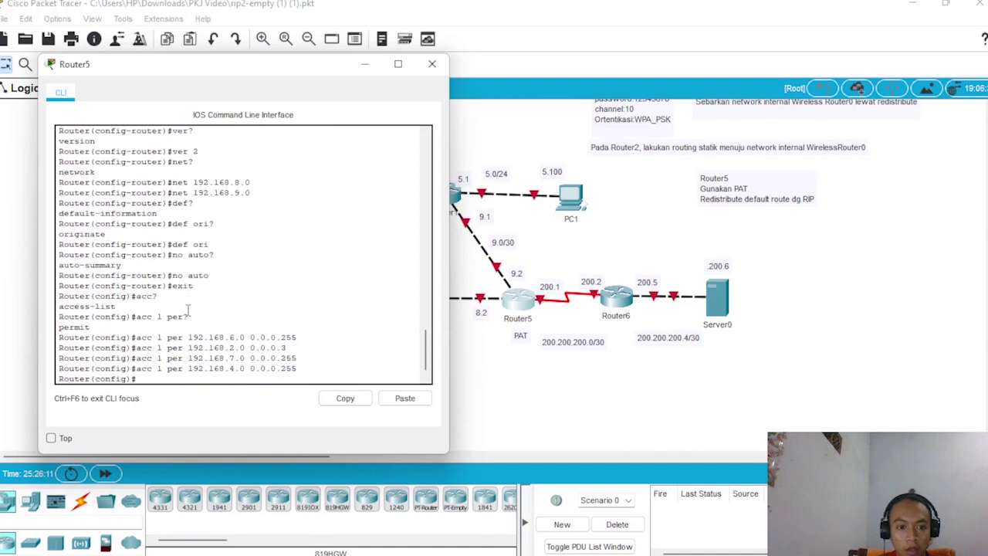
key("Return")
- Permit network 192.168.3.0 with wildcard mask 0.0.0.3 in Router5's access list 1
key("Up")
key("Left")
key("Left")
key("Left")
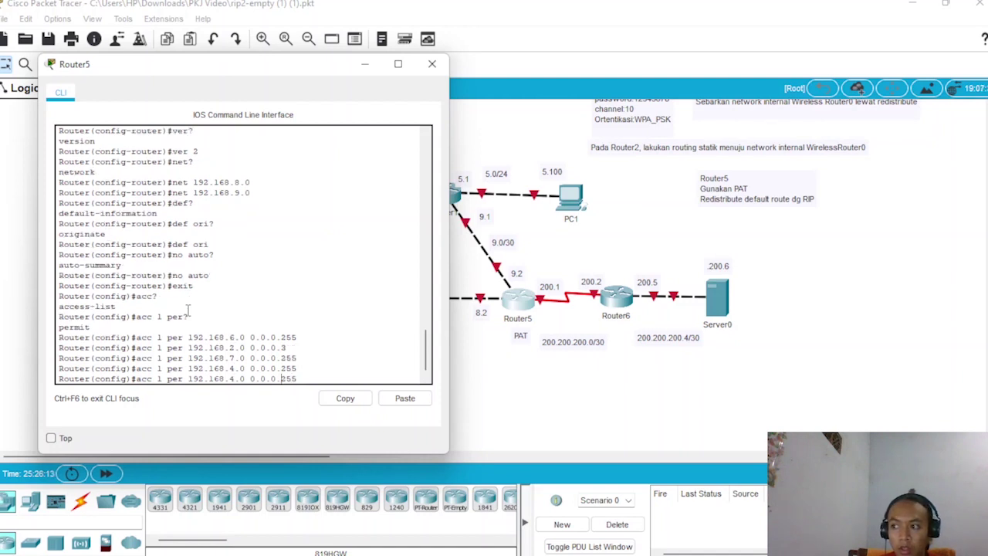
key("Left")
key("Left")
key("Left")
key("Left")
key("Left")
key("Left")
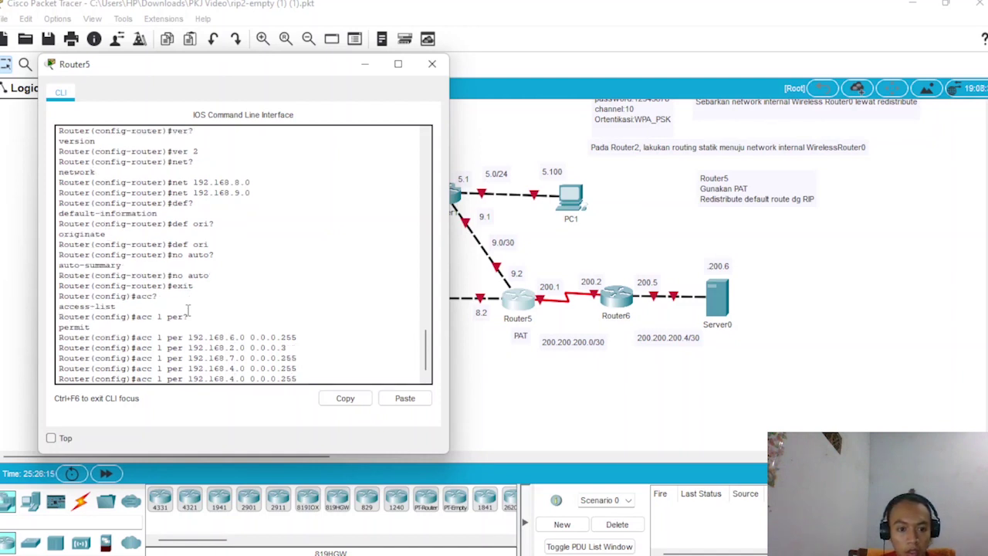
key("BackSpace")
type("3")
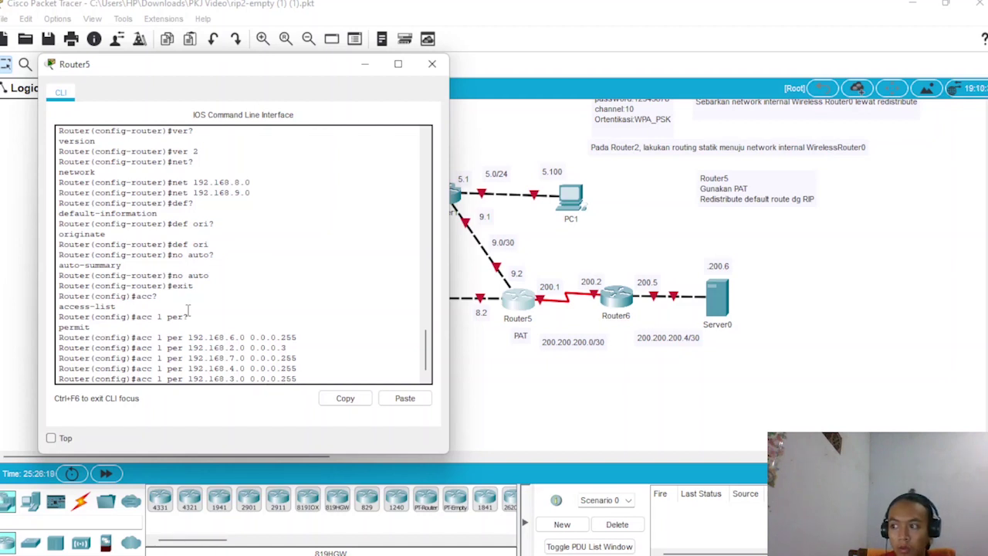
key("BackSpace")
key("BackSpace")
key("BackSpace")
type("3")
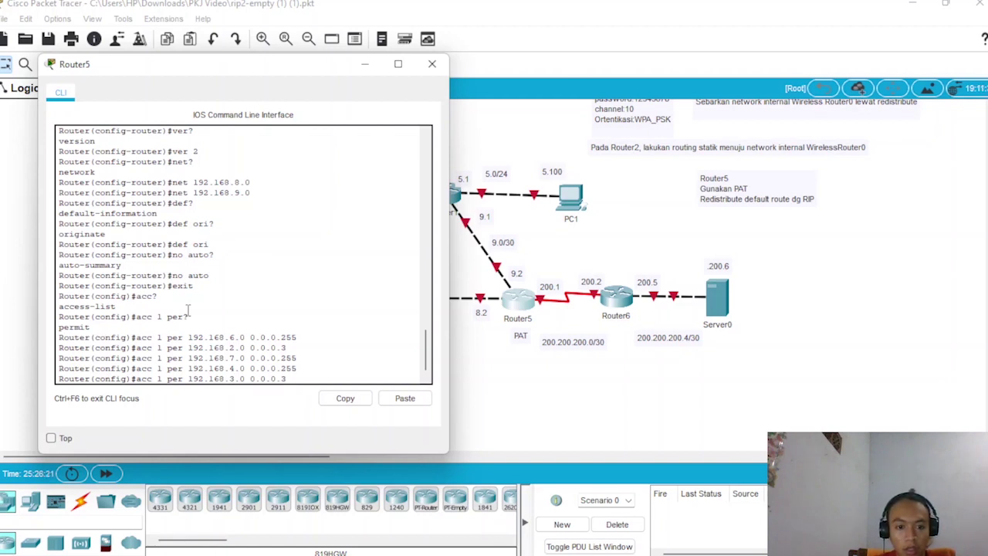
key("Return")
- Permit network 192.168.5.0 with wildcard mask 0.0.0.255 in Router5's access list 1
key("Up")
key("Left")
key("Left")
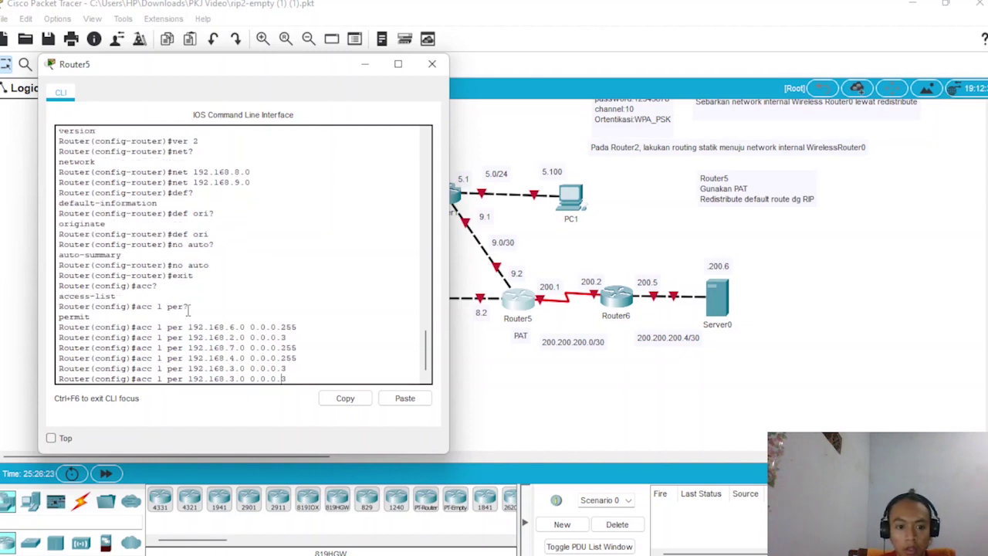
key("Left")
key("Left")
key("Left")
key("BackSpace")
type("5")
key("Right")
key("Right")
key("Right")
key("Right")
key("Right")
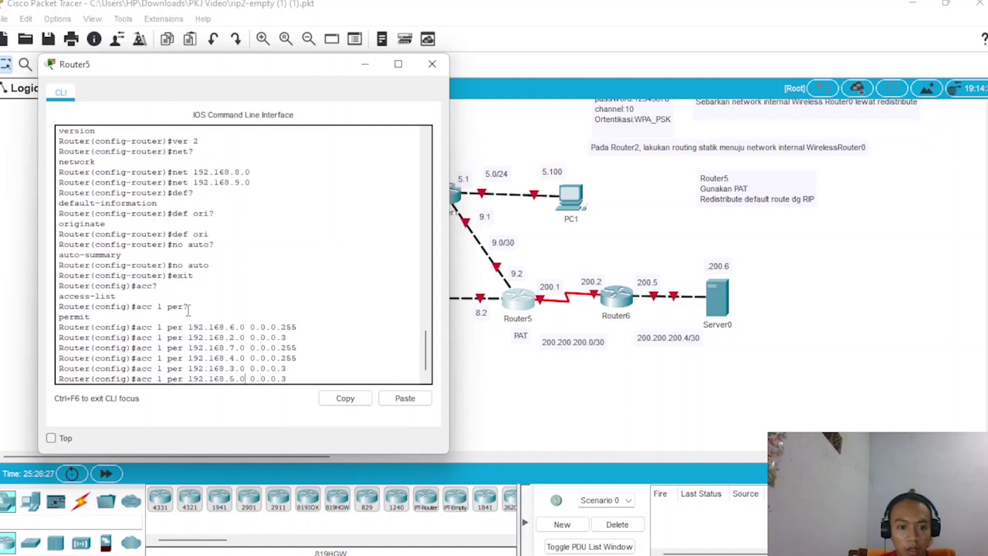
key("Right")
key("Right")
key("Right")
key("Right")
key("Right")
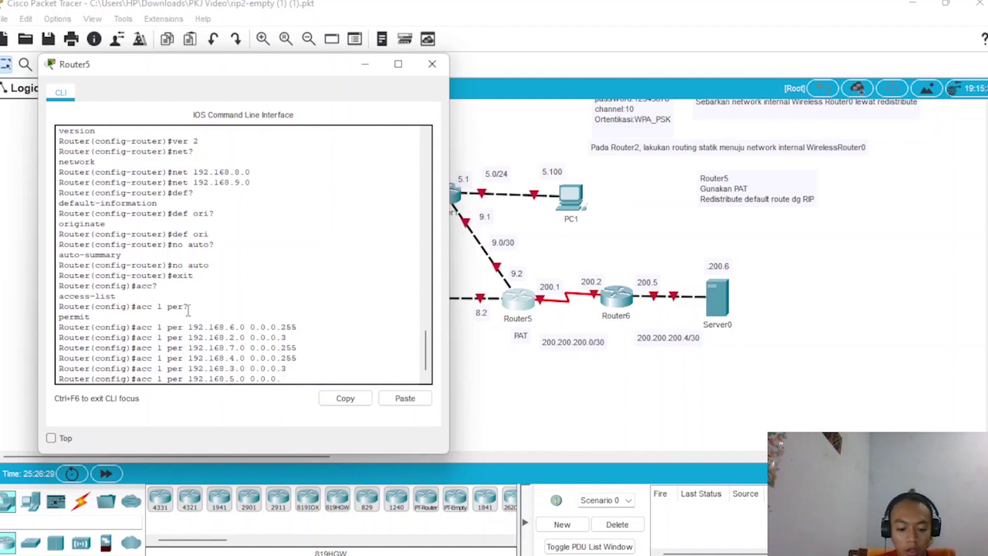
type("255")
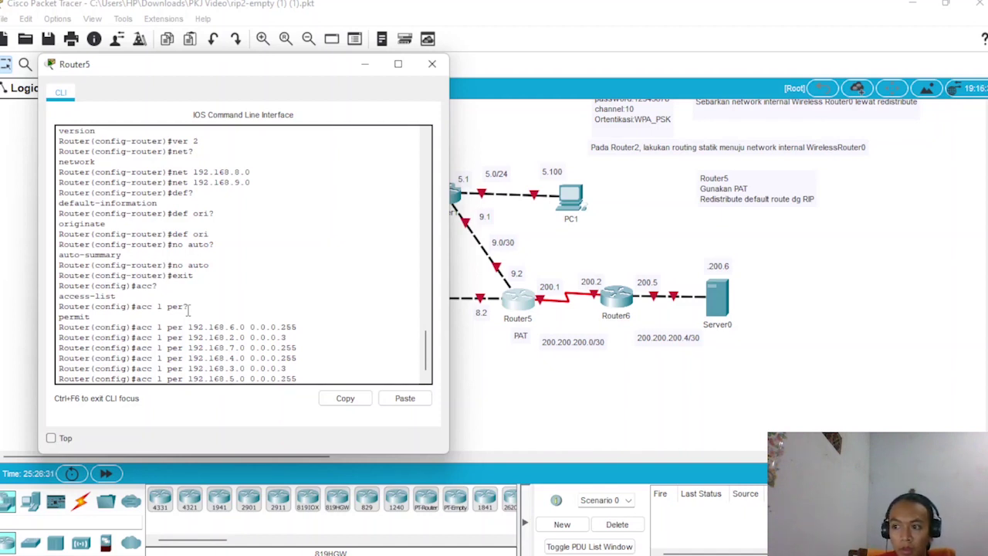
key("Return")
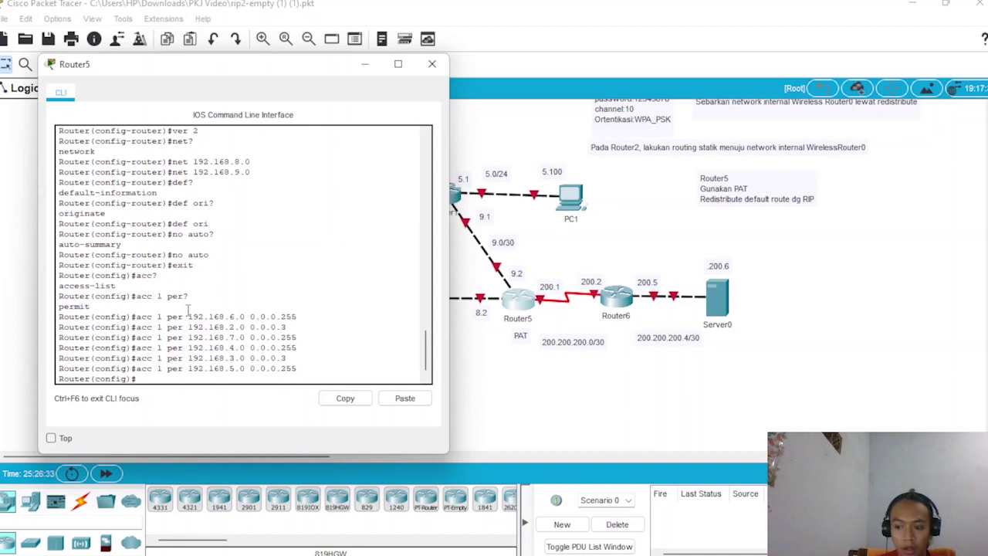
- Create the NAT pool NATPAT on Router5 from 200.200.200.1 to 200.200.200.1 with netmask 255.255.255.252
type("ip nat")
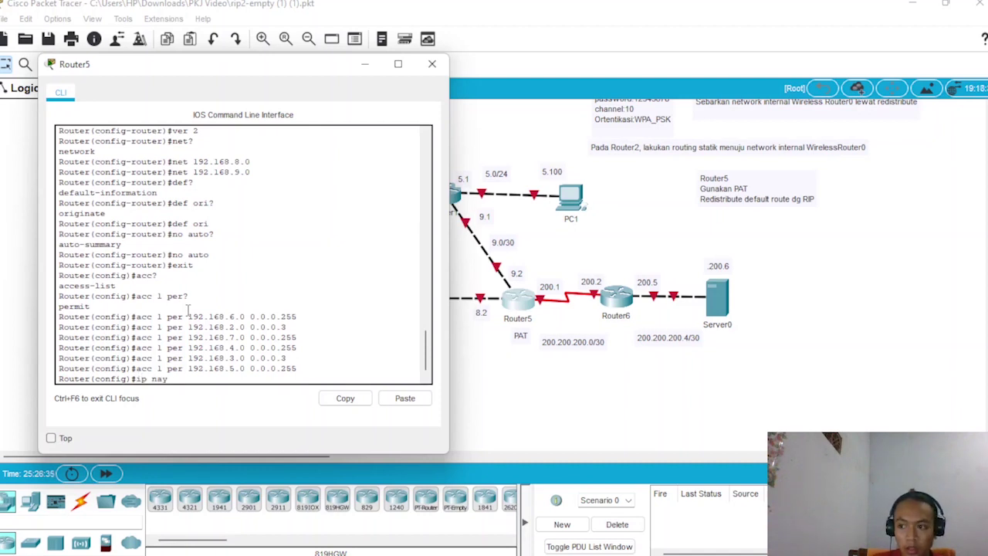
key("BackSpace")
type("t")
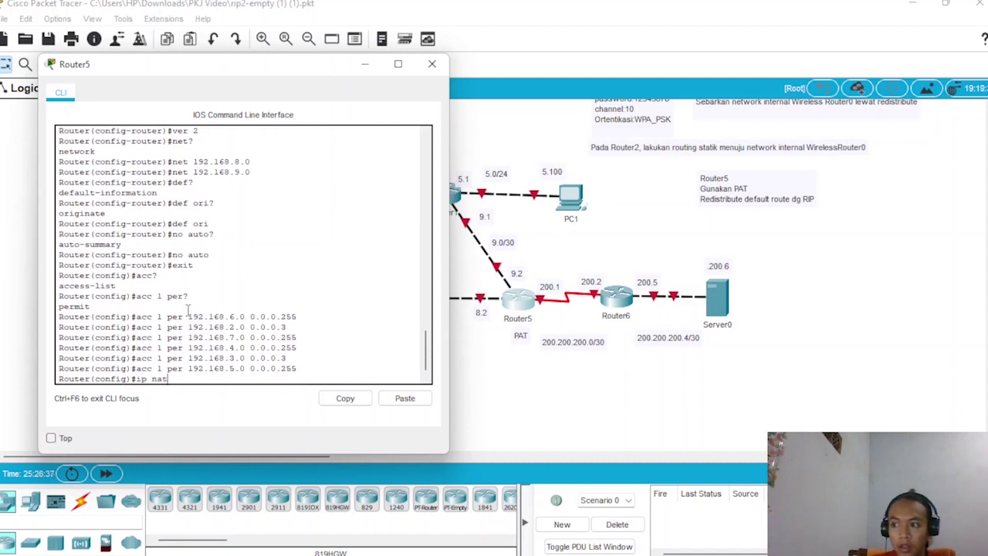
type(" pool")
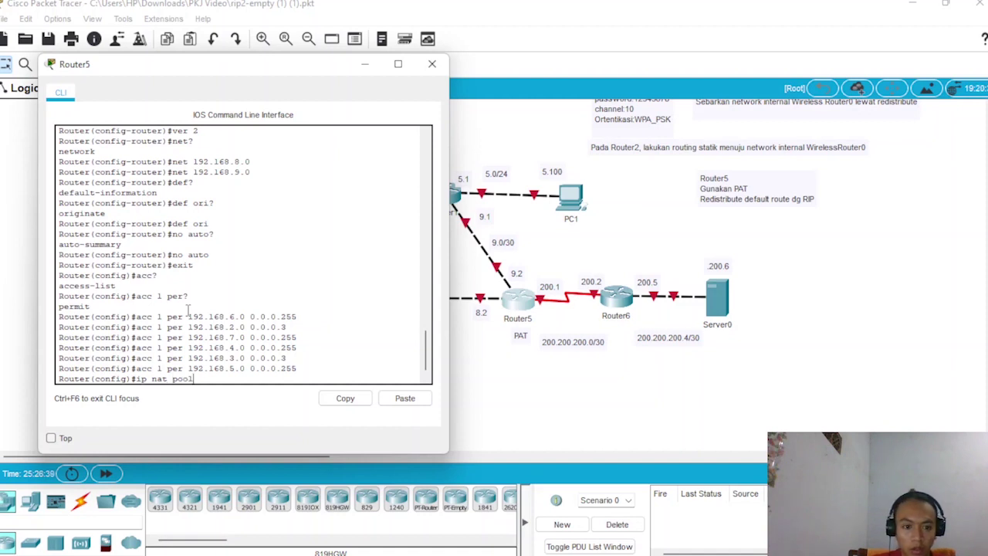
type(" NAT")
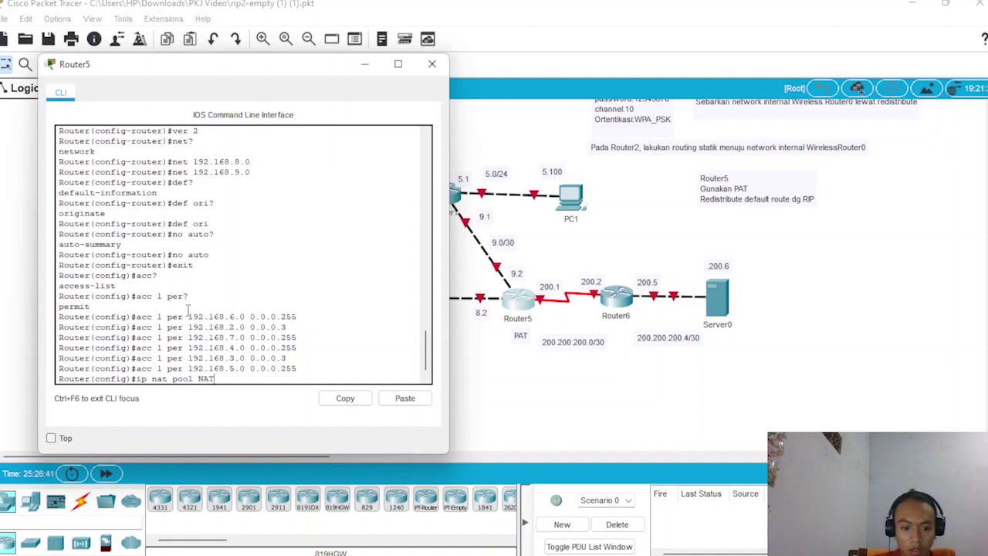
type("?")
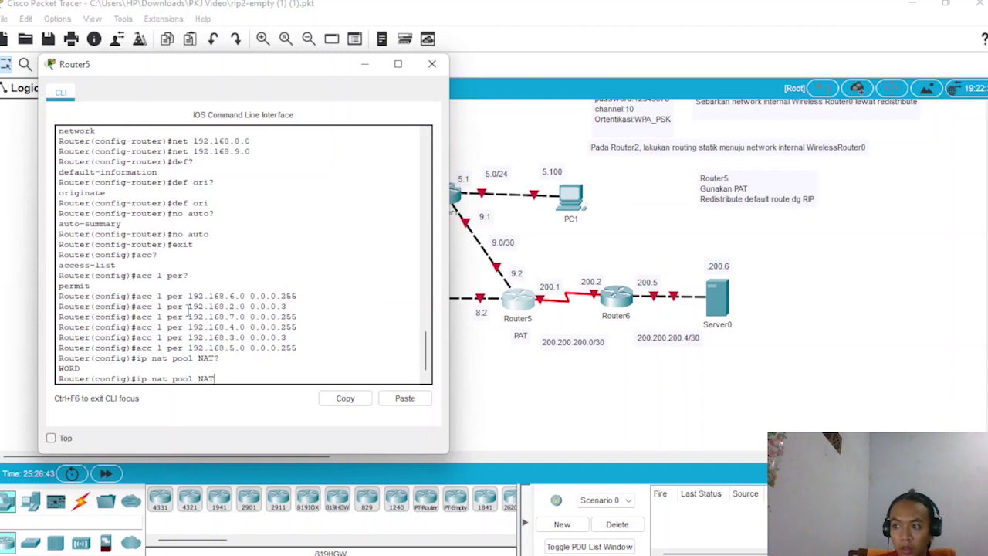
type("PAT")
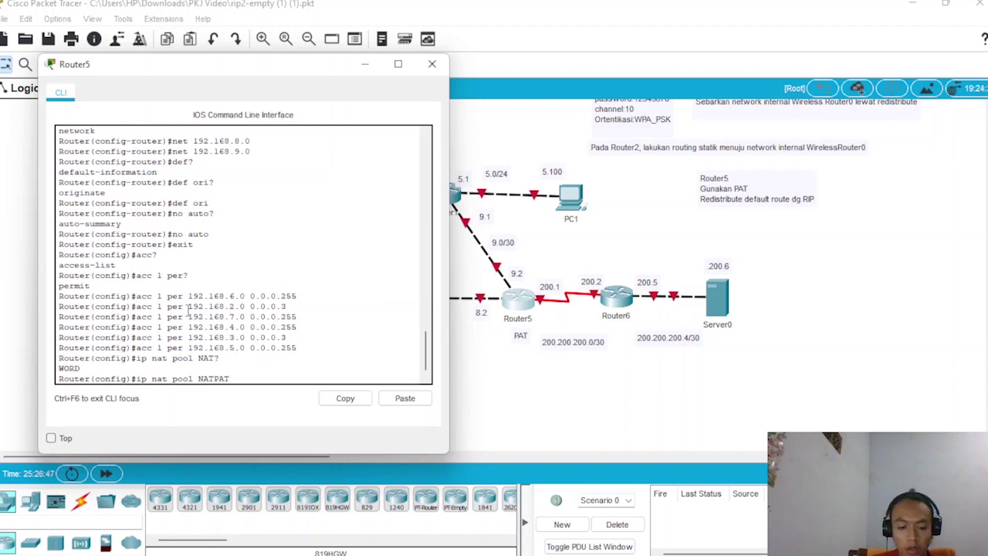
type(" 200.200")
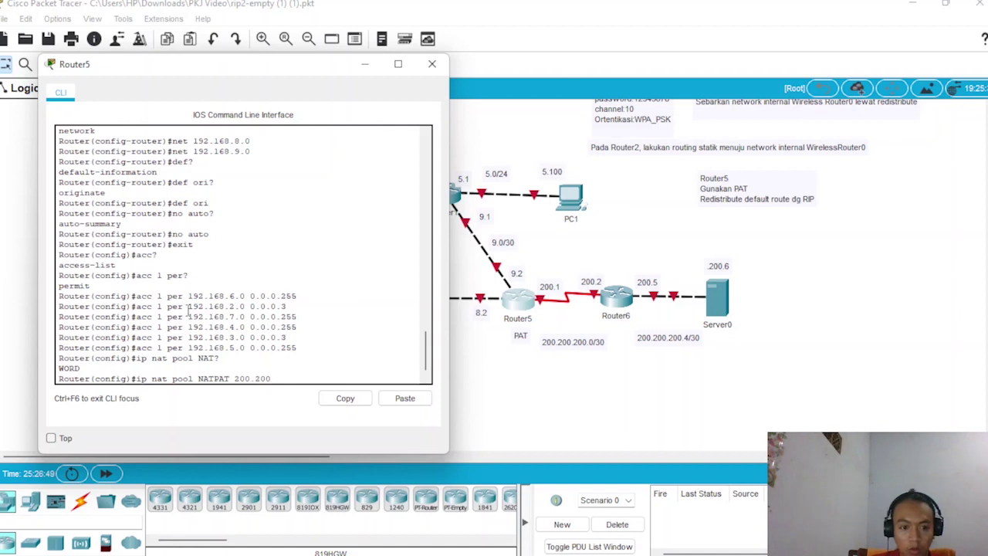
type(".20")
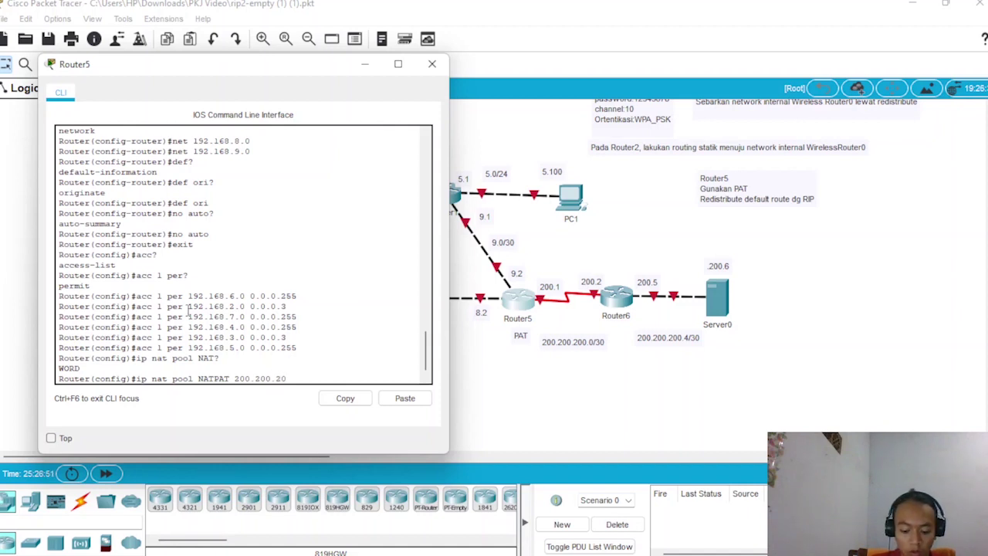
type("0.0=1")
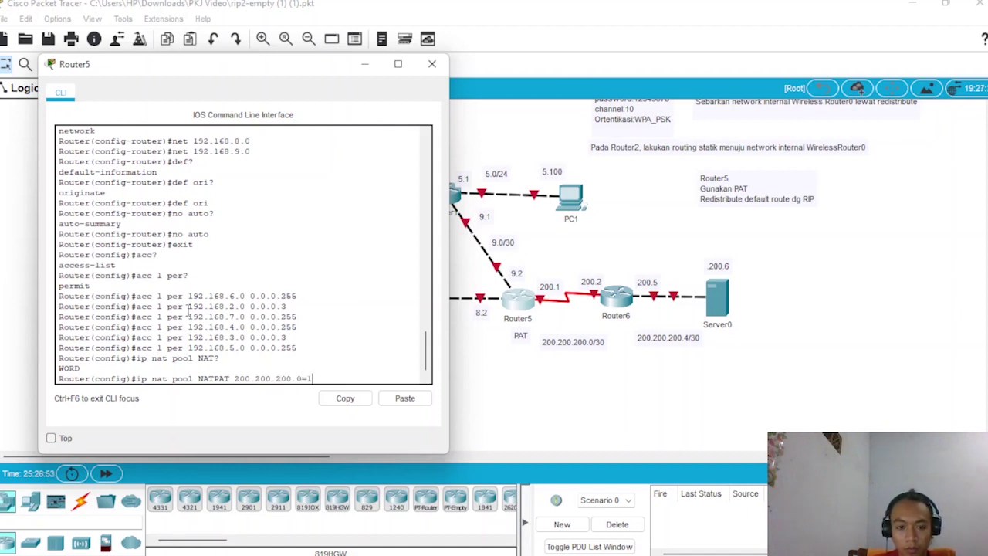
key("BackSpace")
key("BackSpace")
key("BackSpace")
type("1")
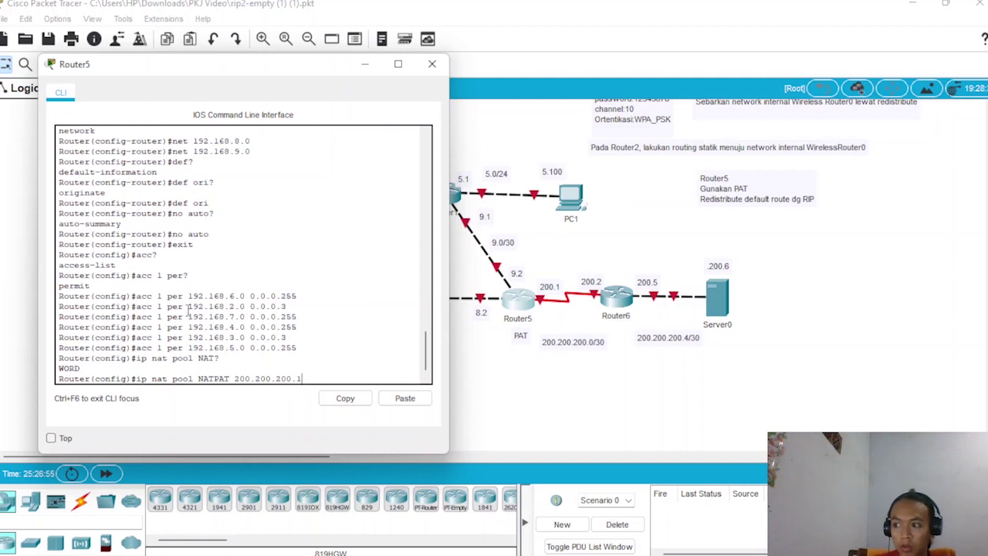
type(" 200")
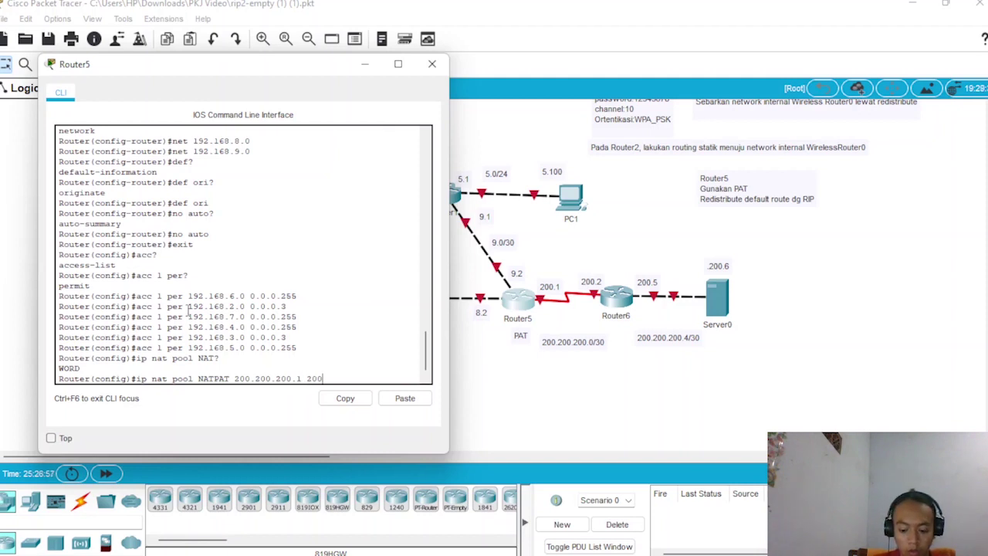
type(".200")
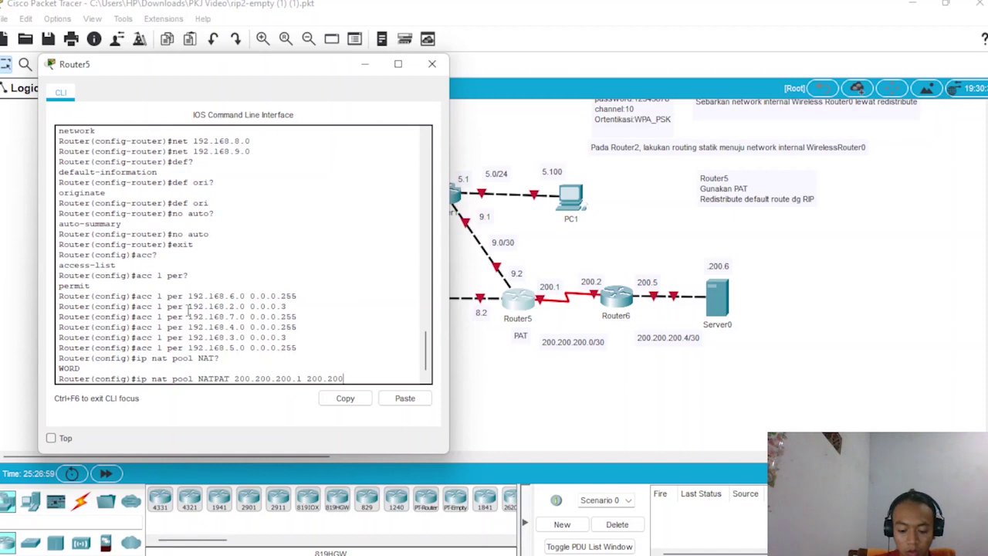
type(".200.")
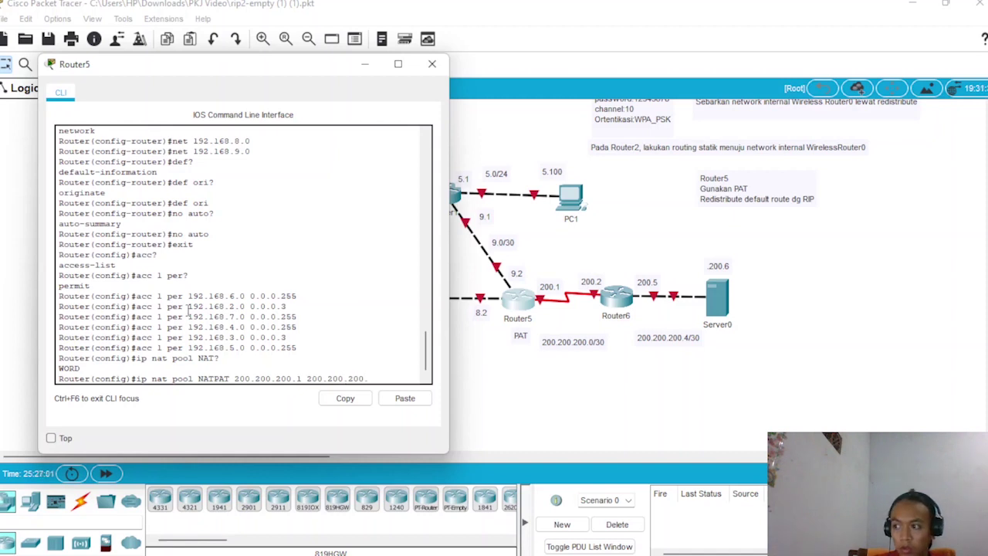
type("1 net")
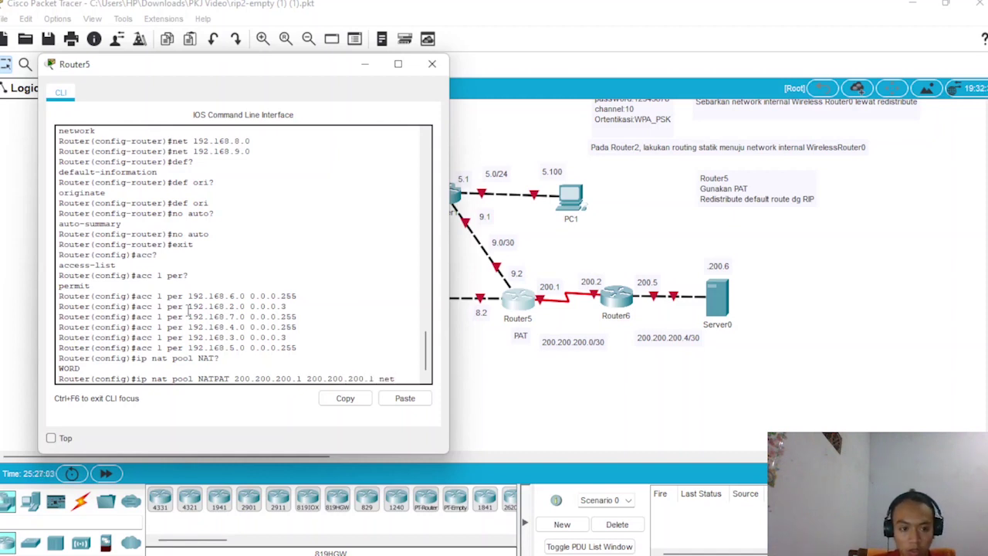
type("?")
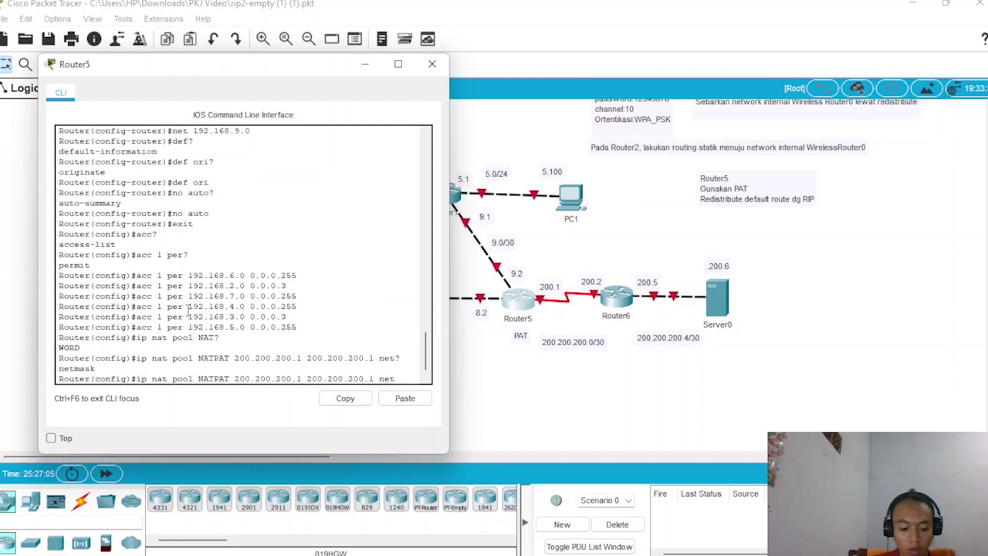
type(" 255")
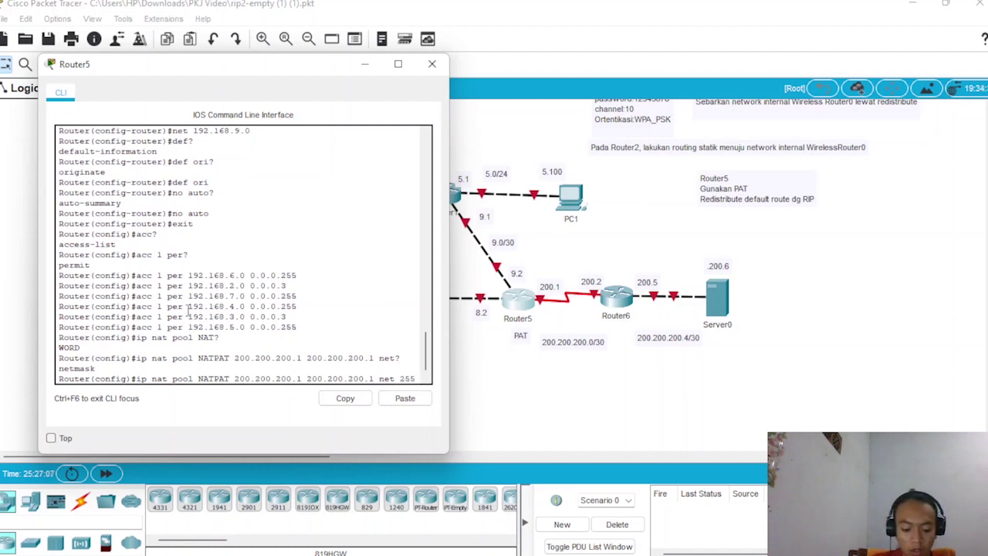
type(".255")
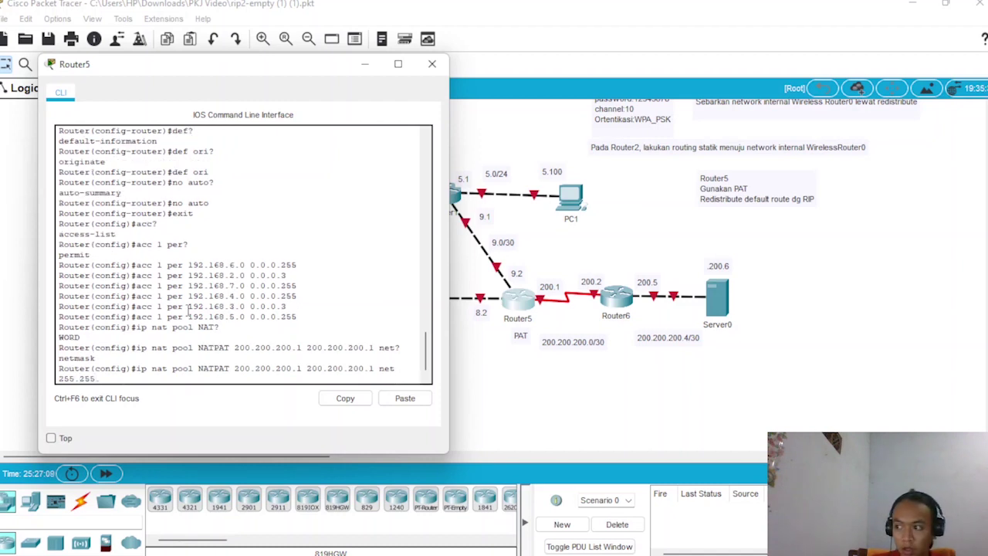
type(".255.")
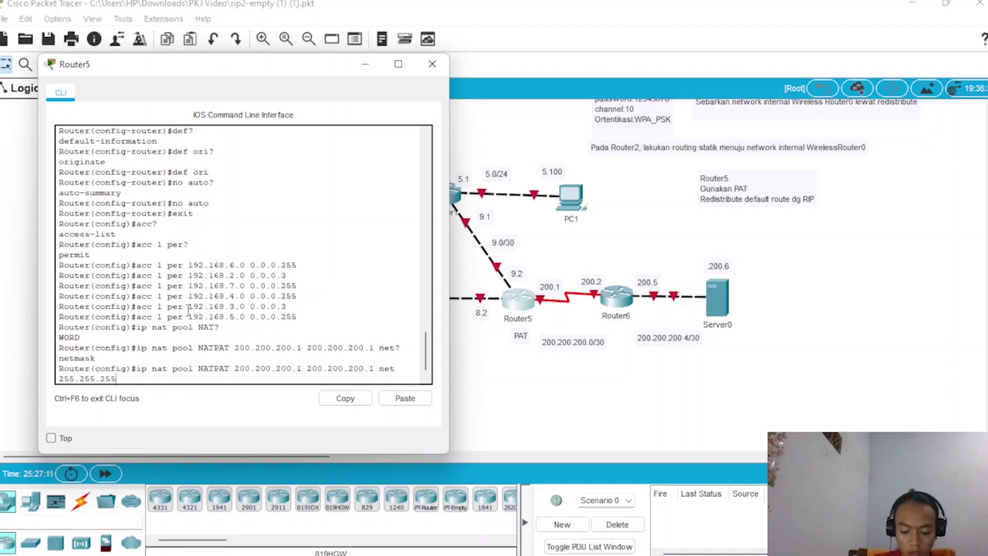
type("252")
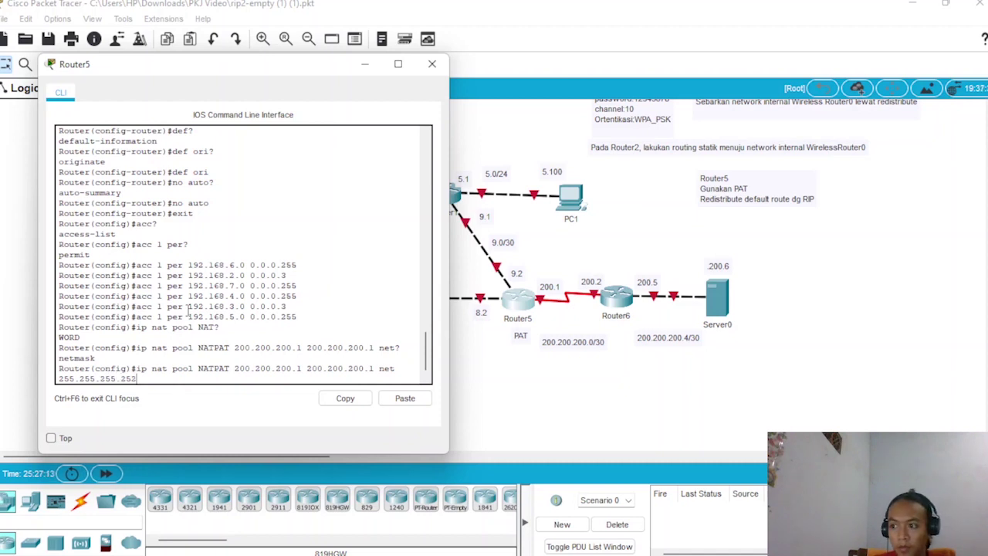
key("Return")
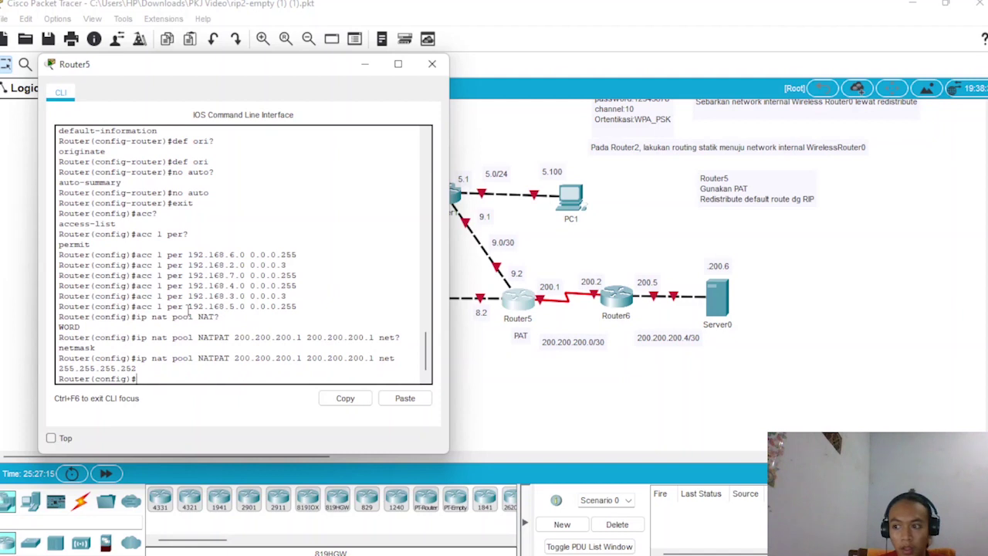
- Translate inside source addresses matching access list 1 on Router5 through pool NATPAT with overload
type("ip na")
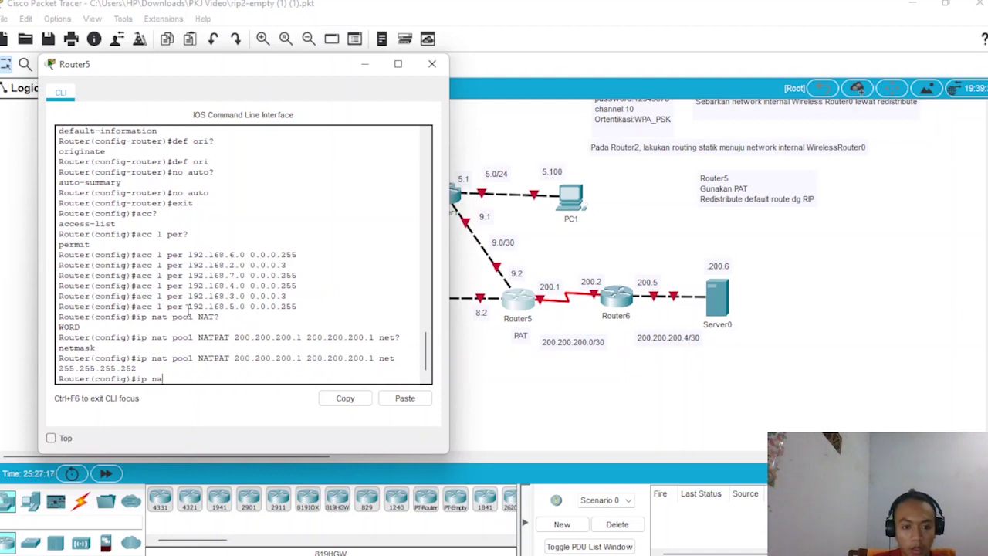
type("t ins")
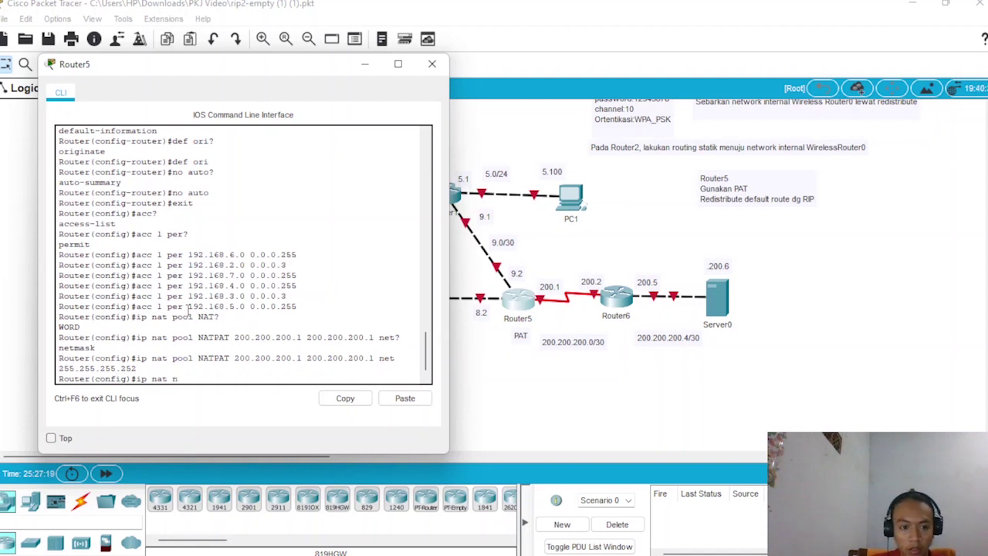
type("ide")
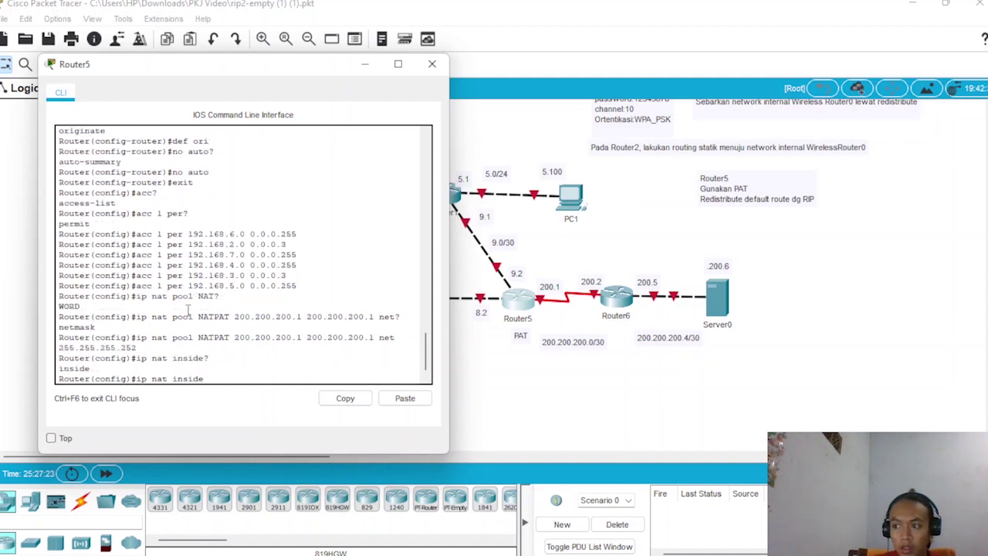
type("? sou")
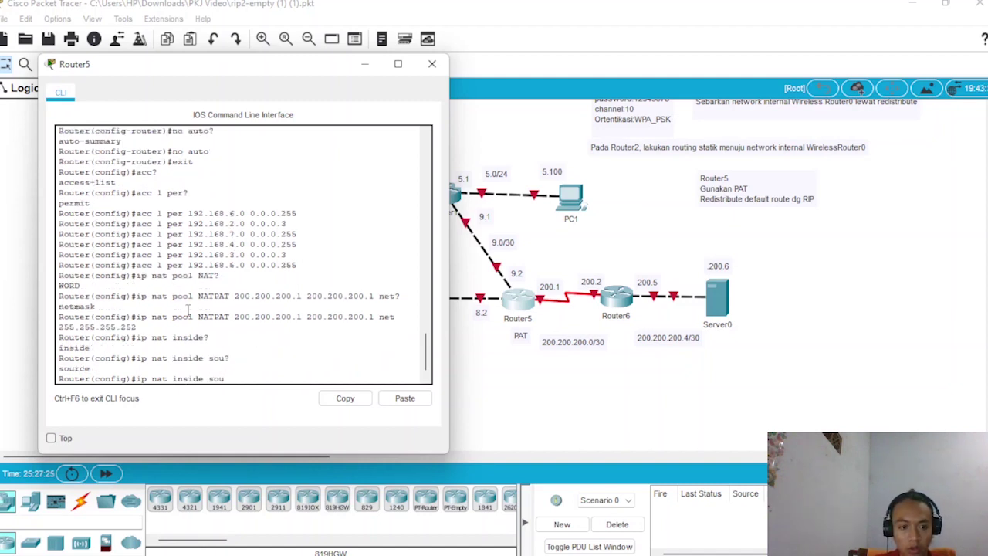
type("? li")
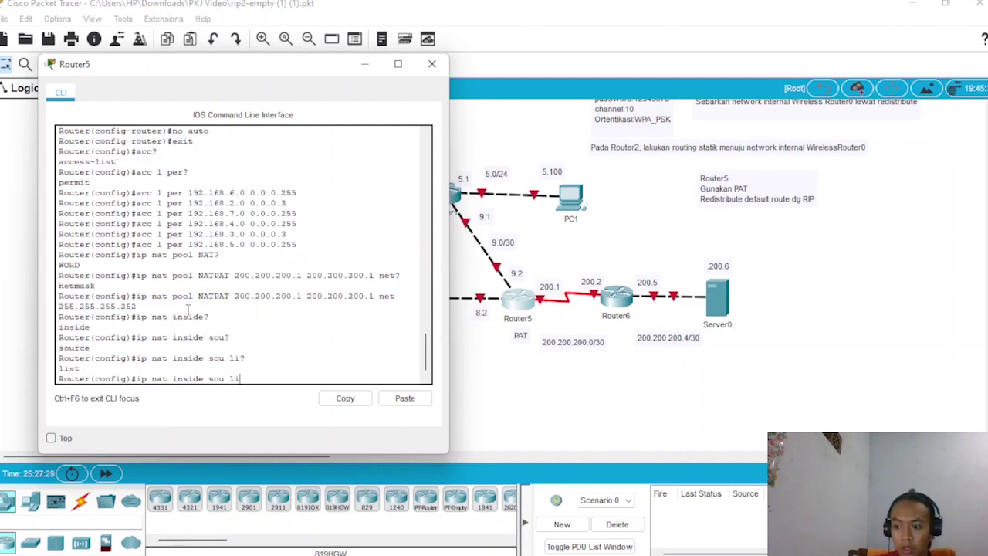
type("? 1 pool")
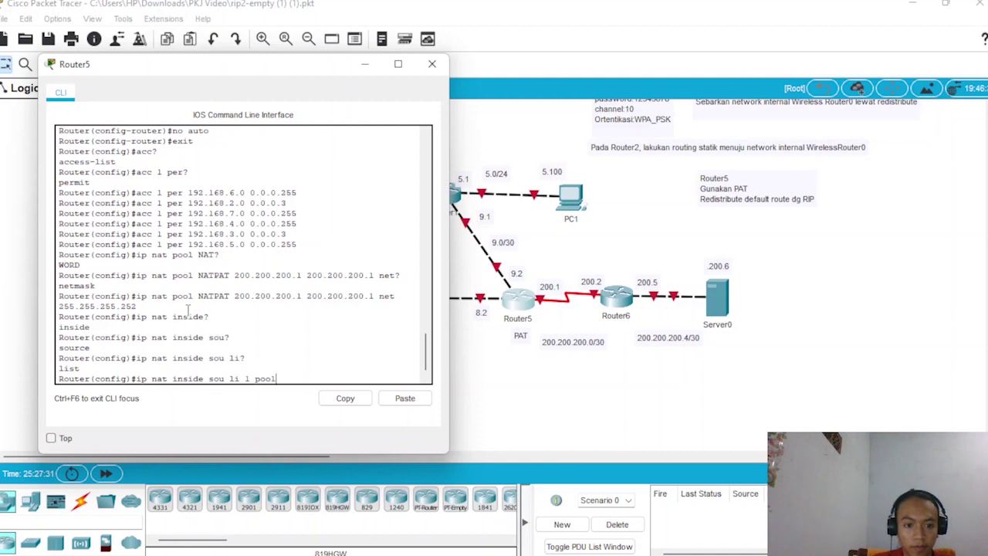
type(" NATPAT")
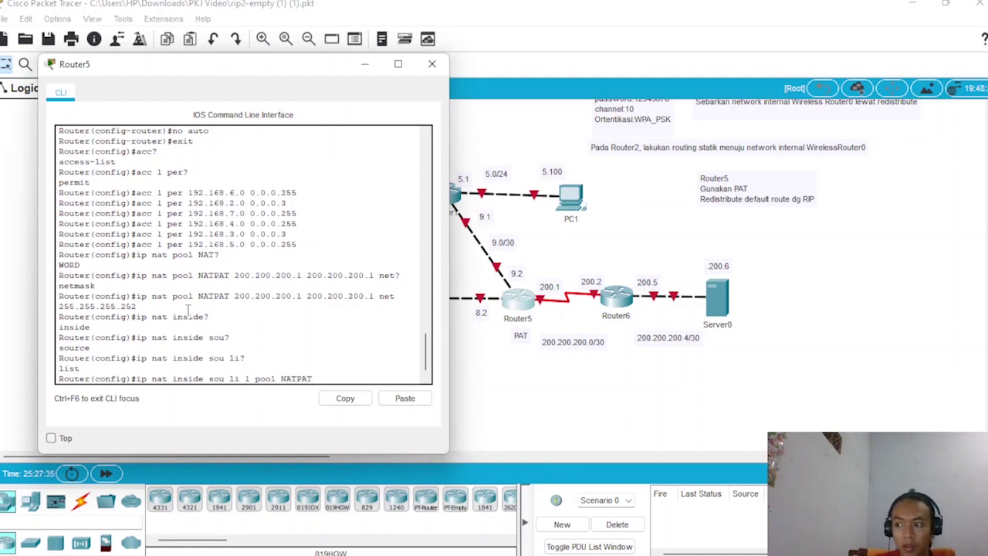
type(" over?")
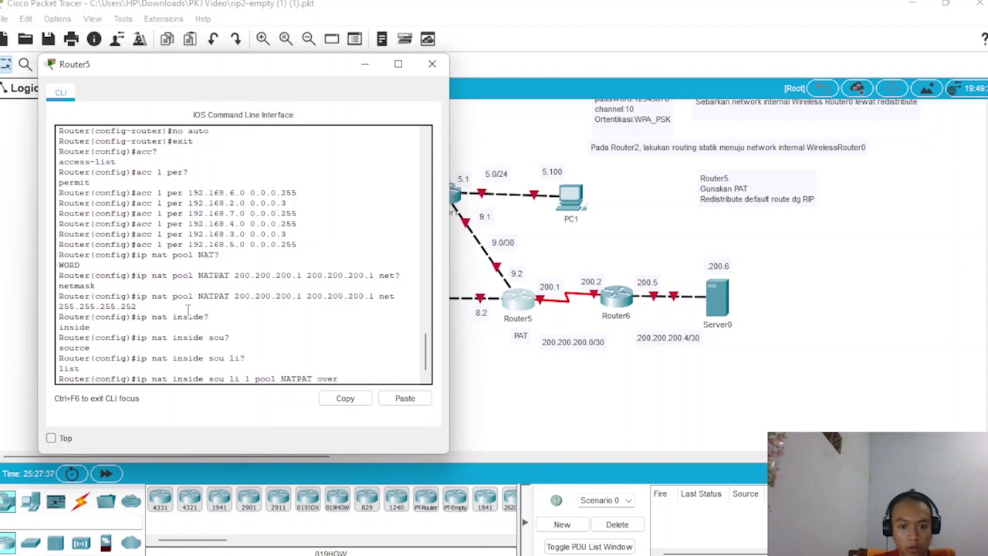
key("Return")
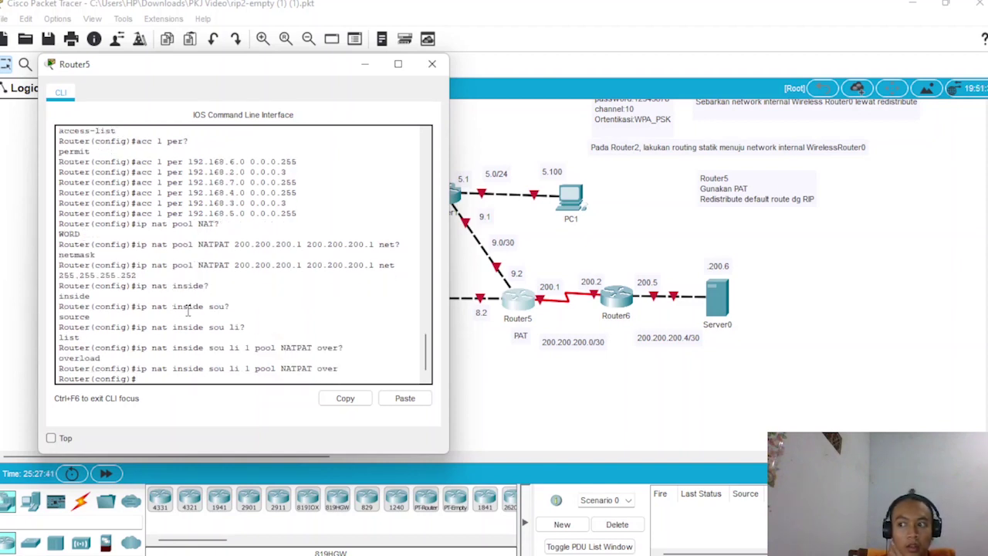
- Add a static default route on Router5, 0.0.0.0 with mask 0.0.0.0, through next hop 200.200.200.2
type("ip rou?")
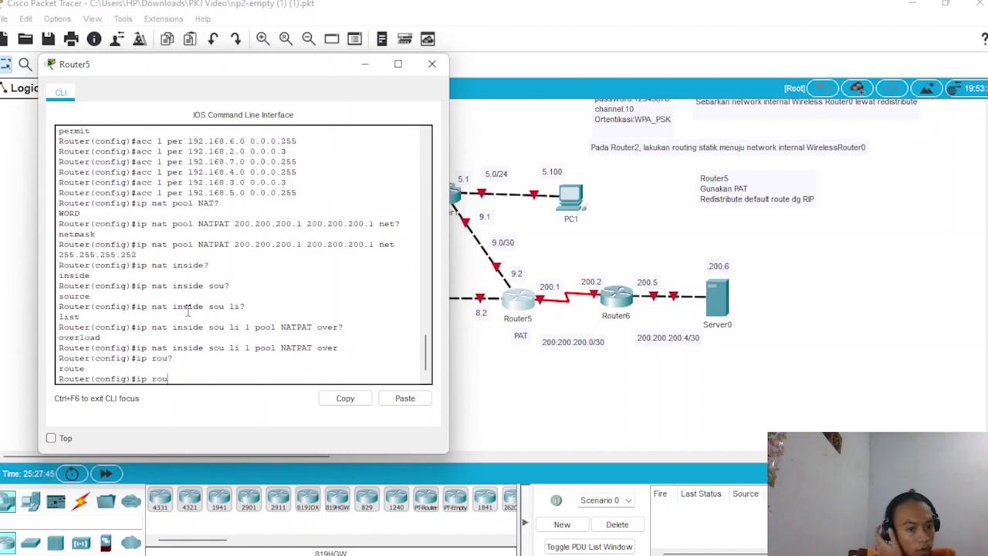
type(" 0,.0.")
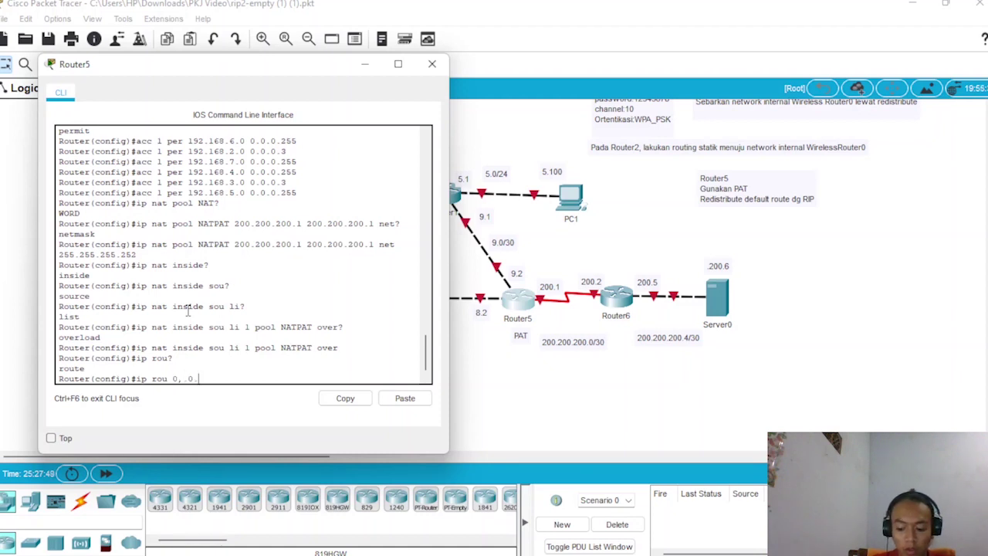
key("BackSpace")
key("BackSpace")
key("BackSpace")
key("BackSpace")
type(".0.0.0")
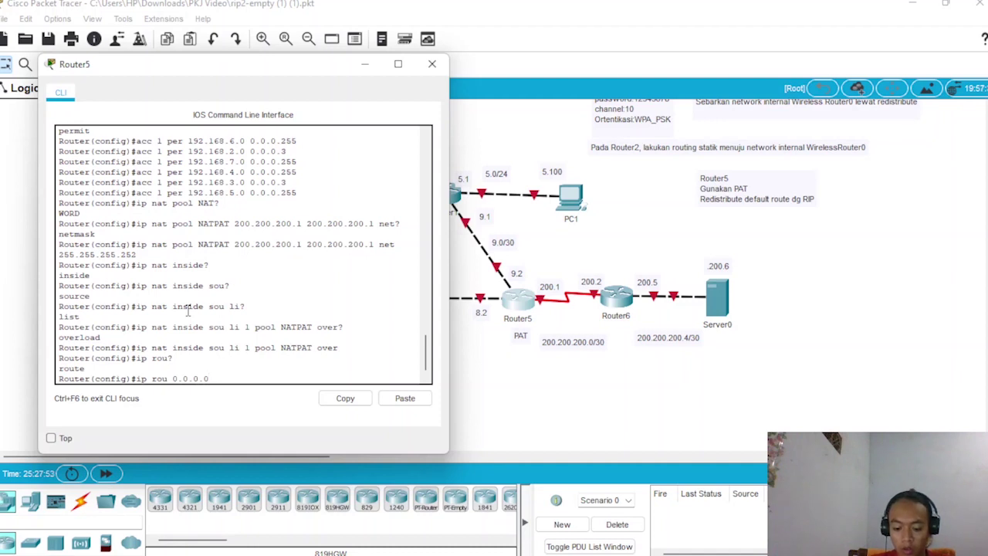
type(" 0.0.0.0")
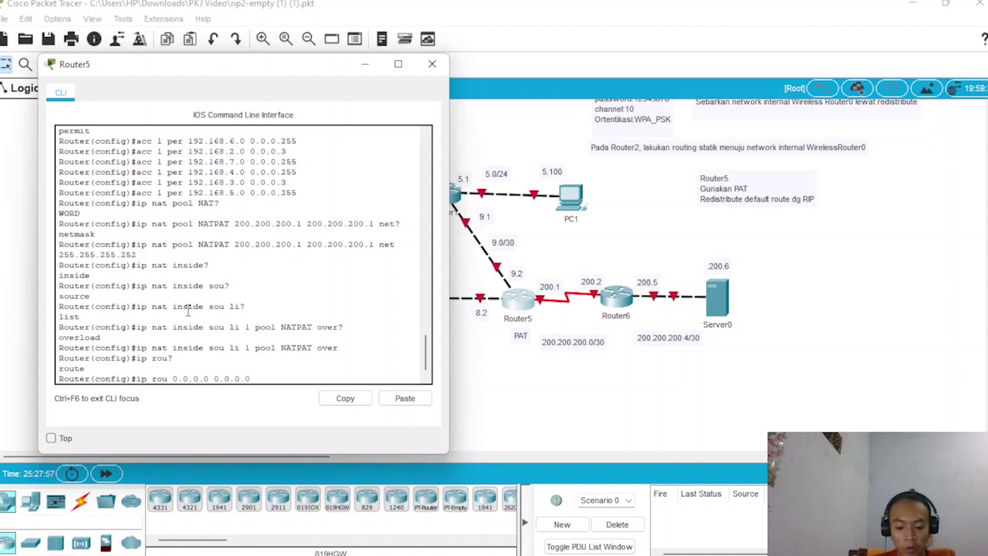
type(" 200.200.2")
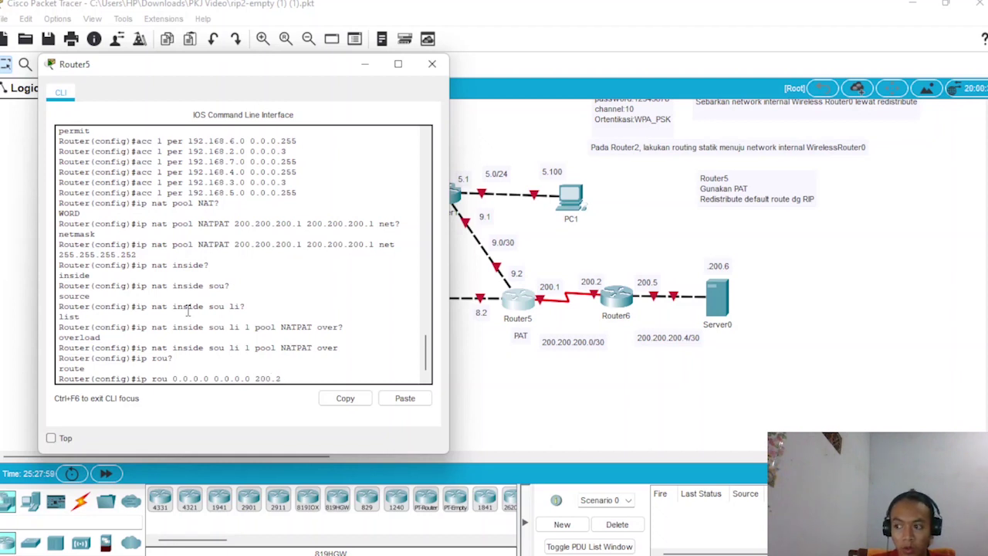
type("00.2")
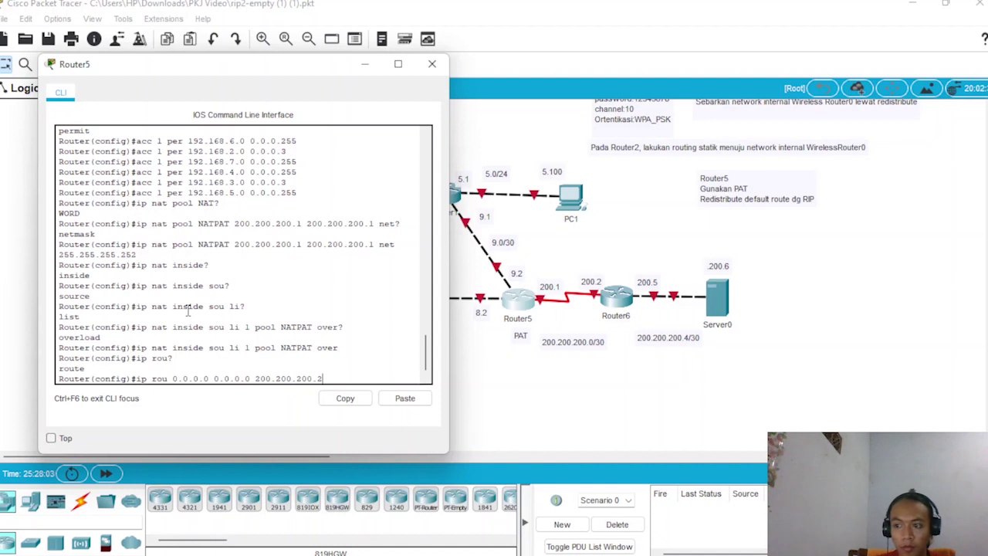
key("Return")
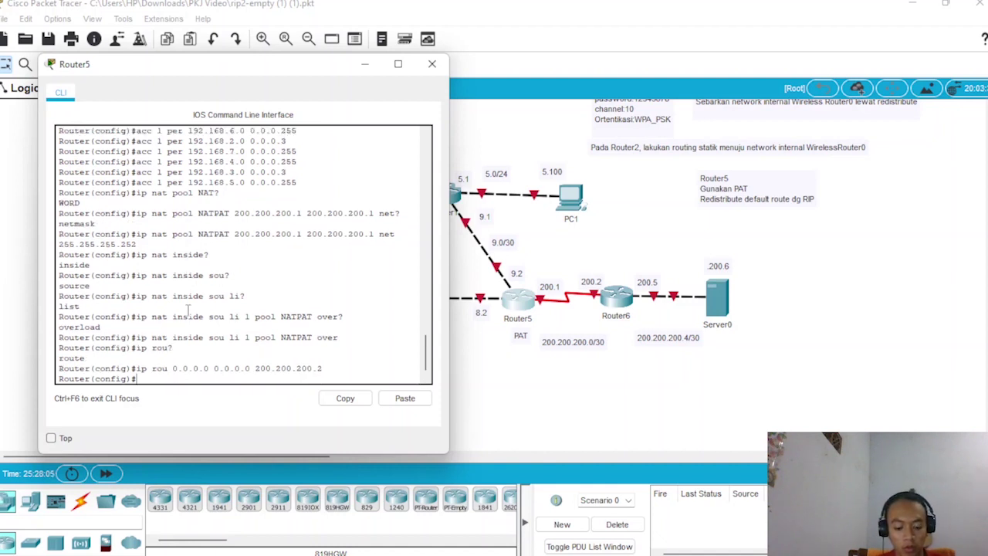
- Exit global configuration mode on Router5 and close its window
type("ex")
key("Return")
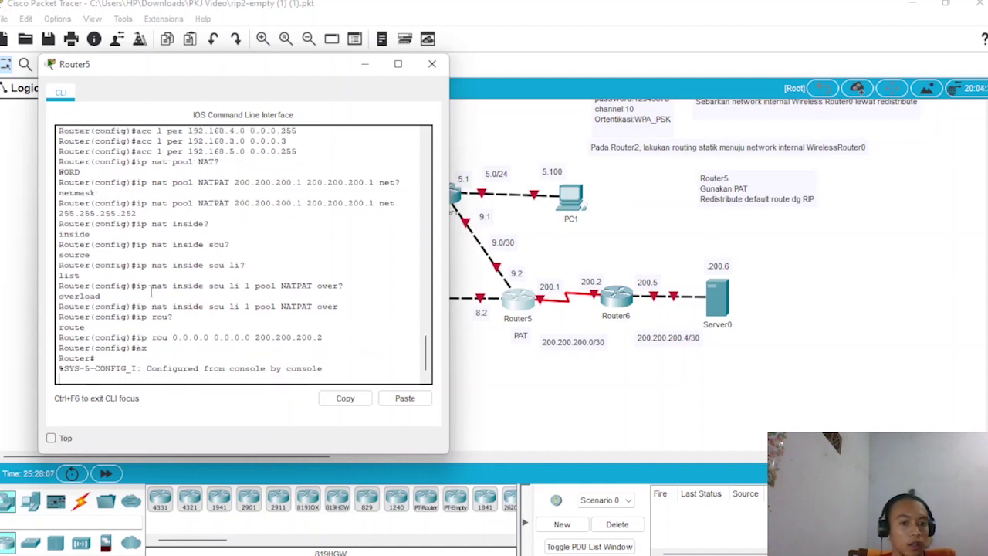
key("Return")
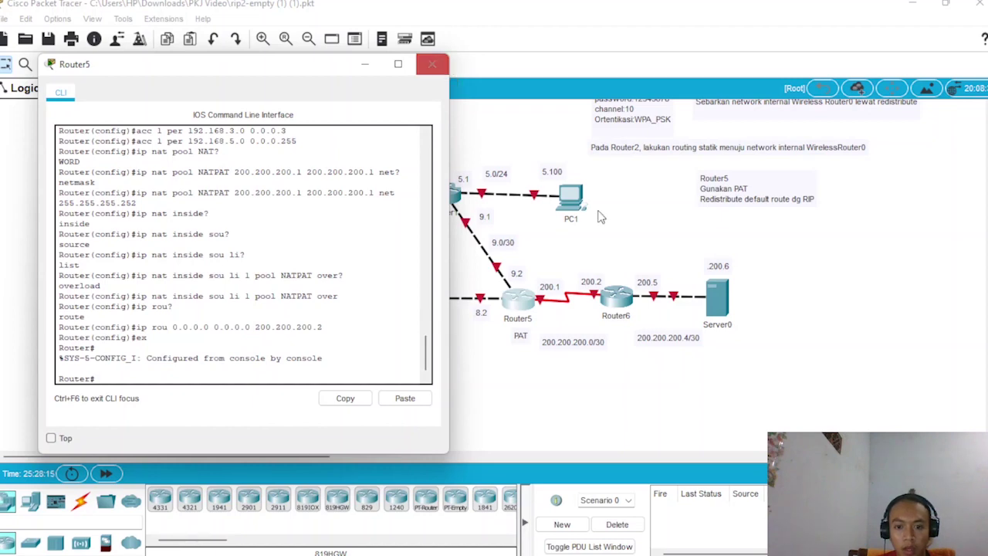
left_click(433, 66)
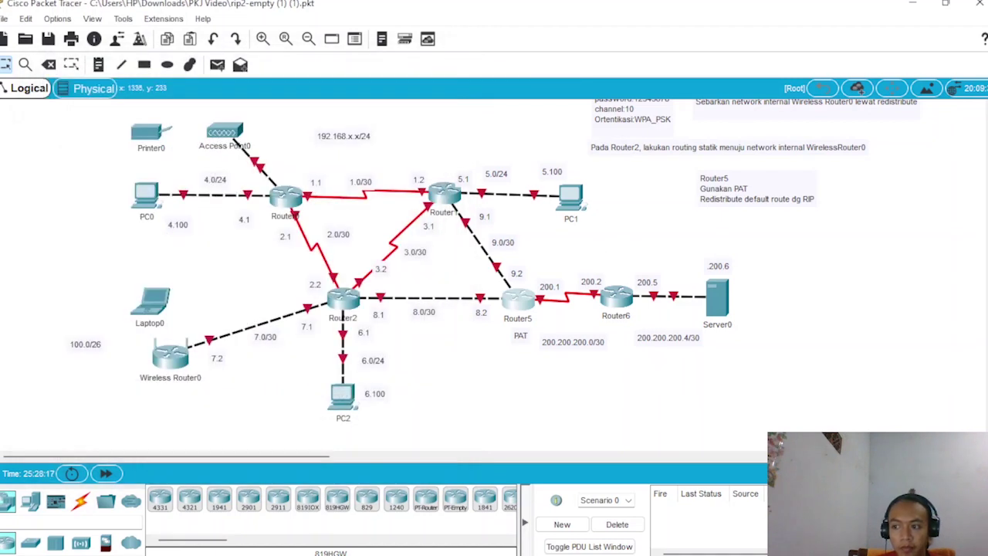
- Open Router6's command line and enter global configuration mode from privileged mode
left_click(610, 307)
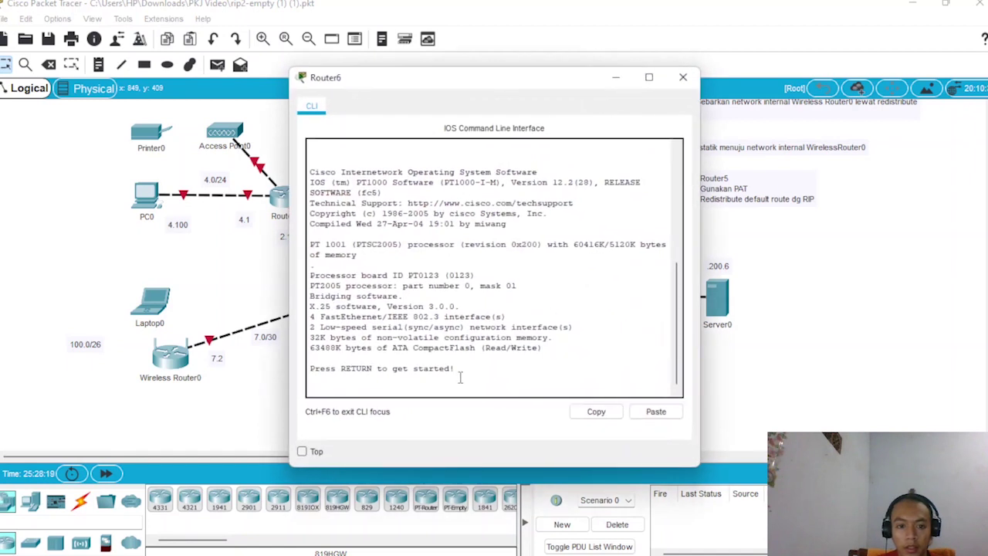
key("Return")
type("en")
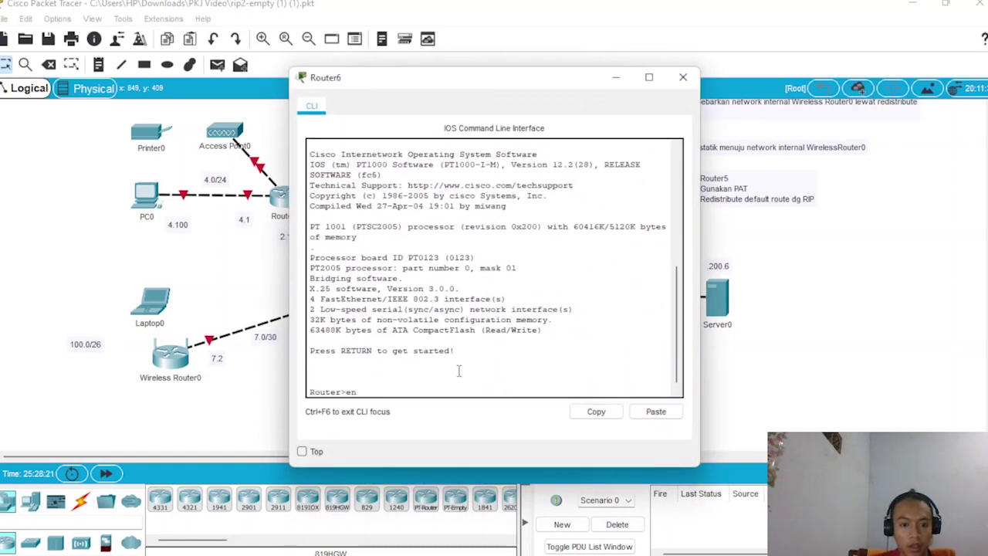
key("Return")
type("con")
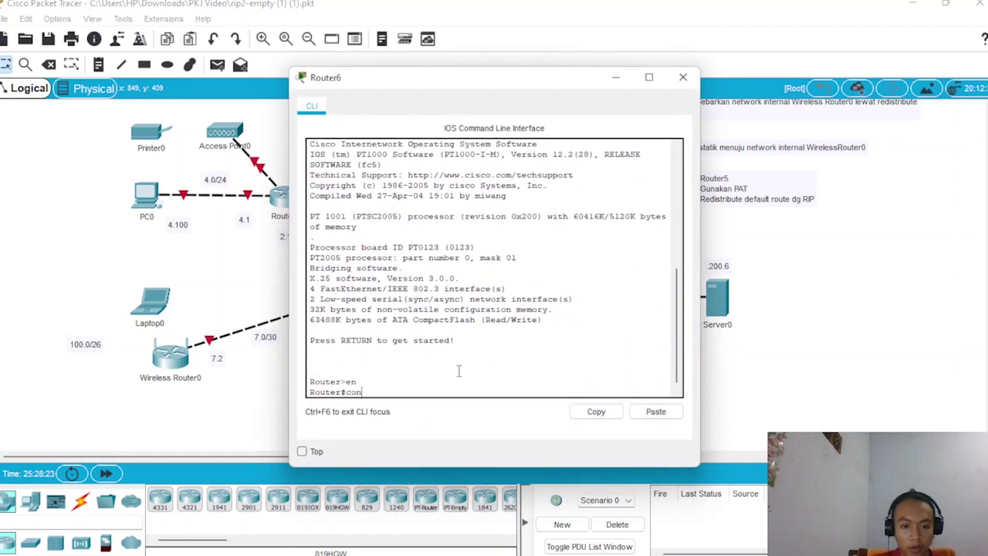
type("f t")
key("Return")
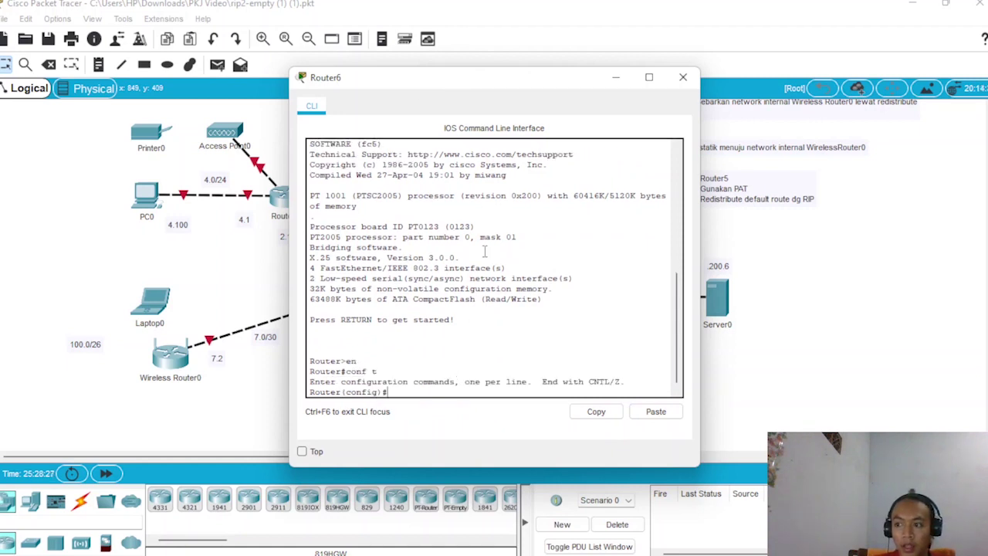
- Assign IP address 200.200.200.5 with mask 255.255.255.252 to Router6's interface f0/0
type("int")
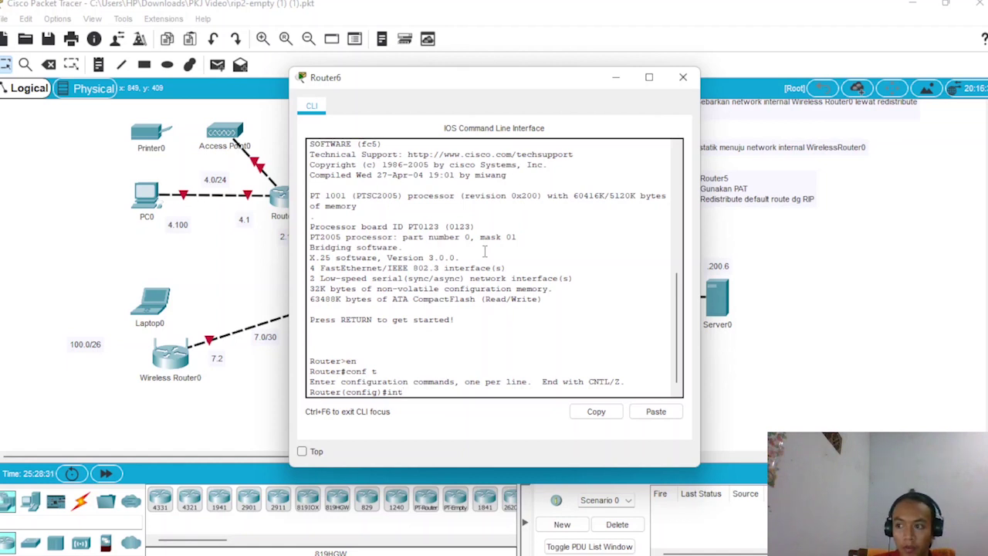
type(" f0/")
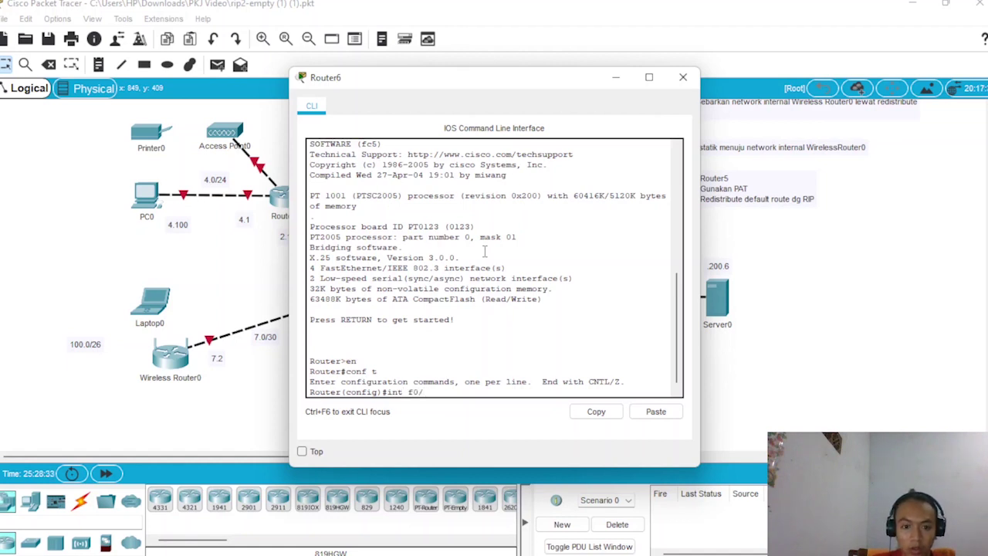
type("0")
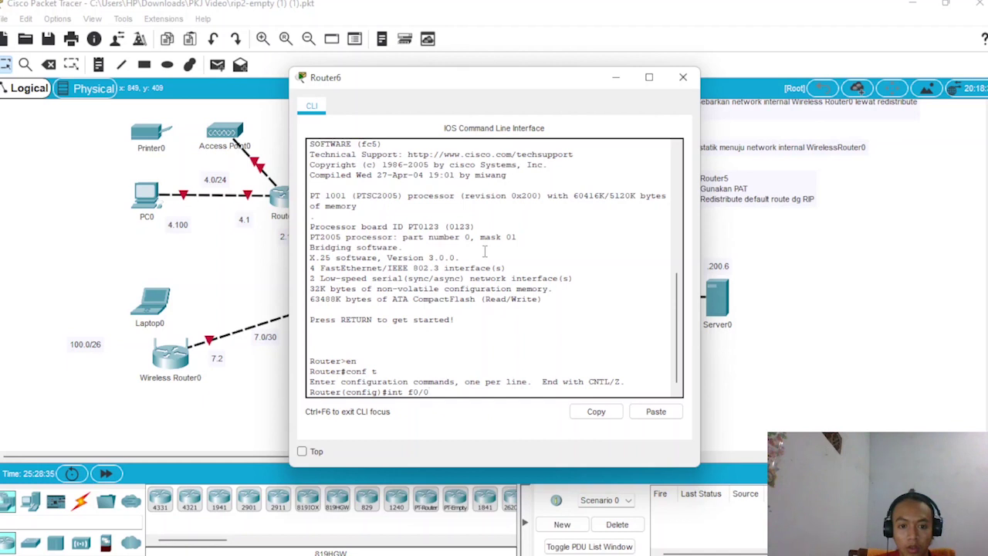
key("Return")
type("ip")
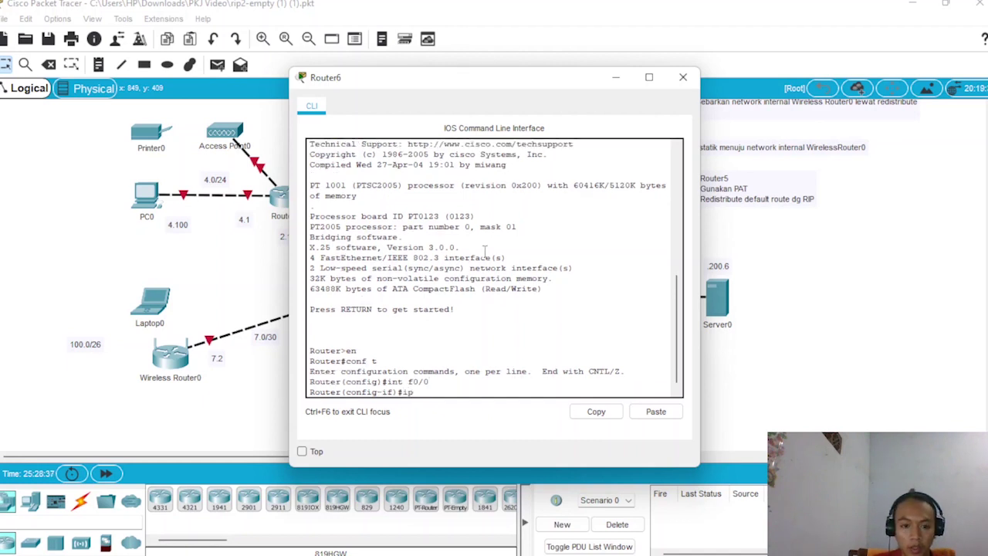
type(" add")
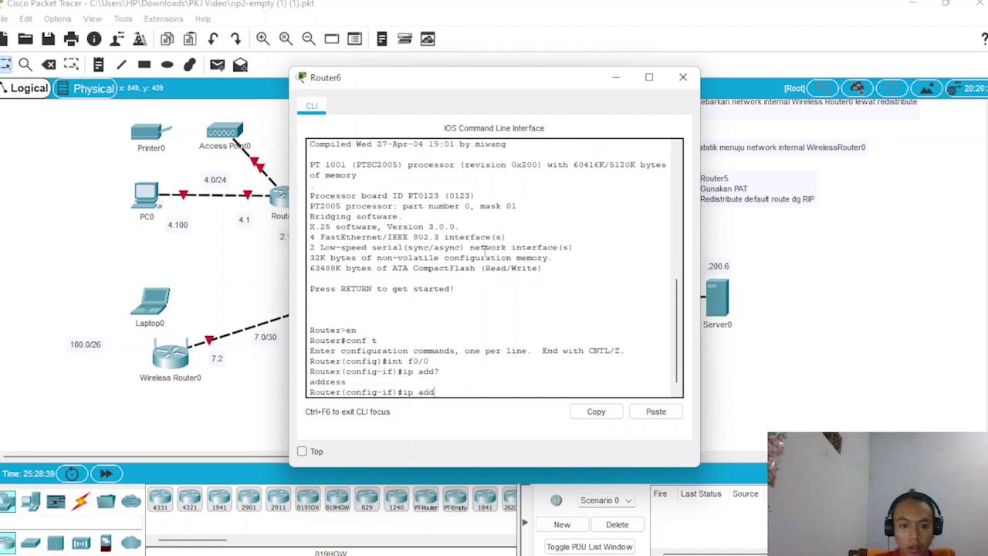
type("?200.200.")
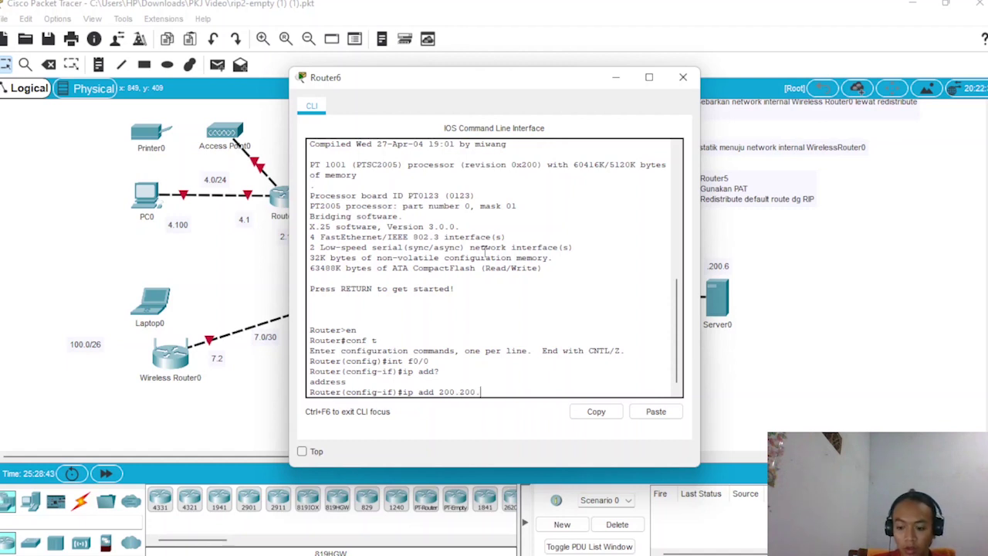
type("200")
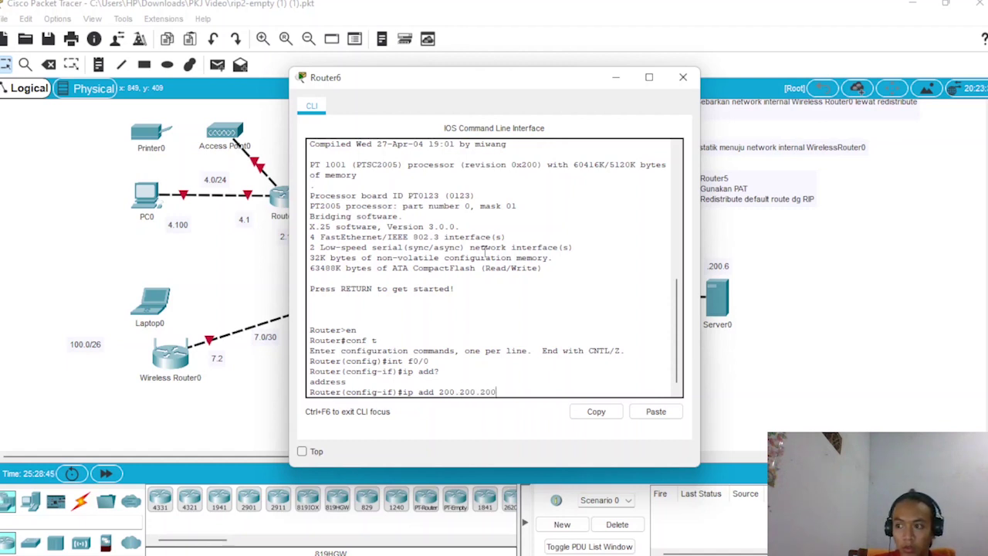
type(".5")
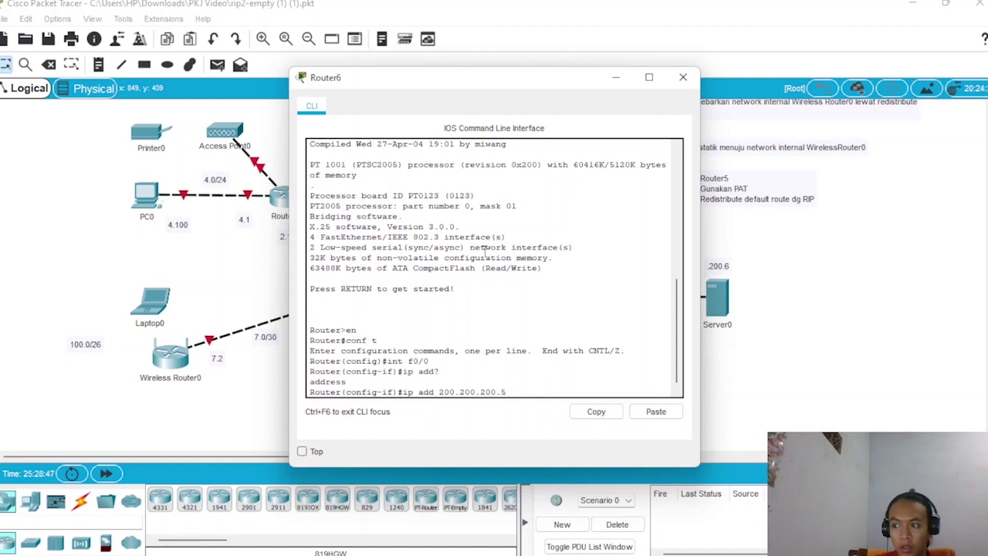
type(" 255.")
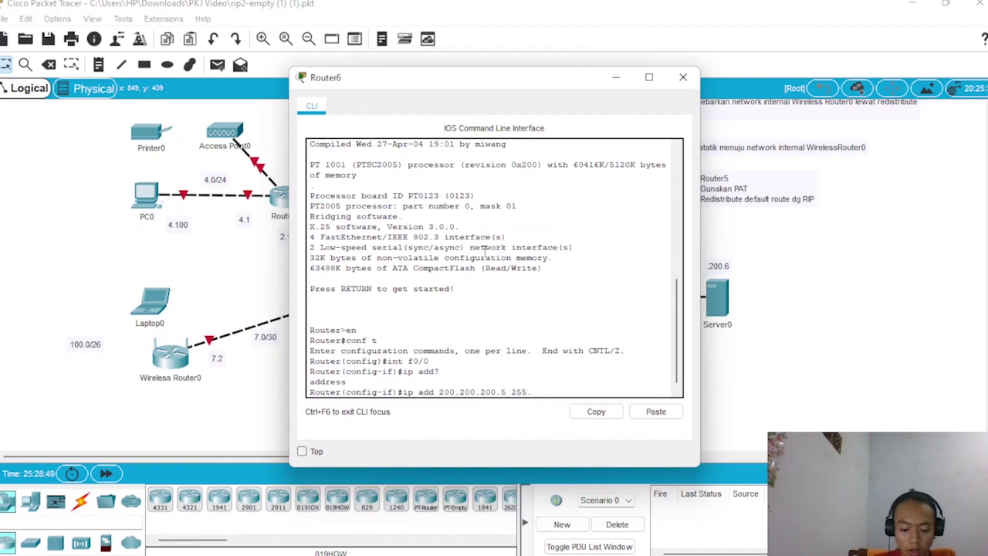
type("255.25")
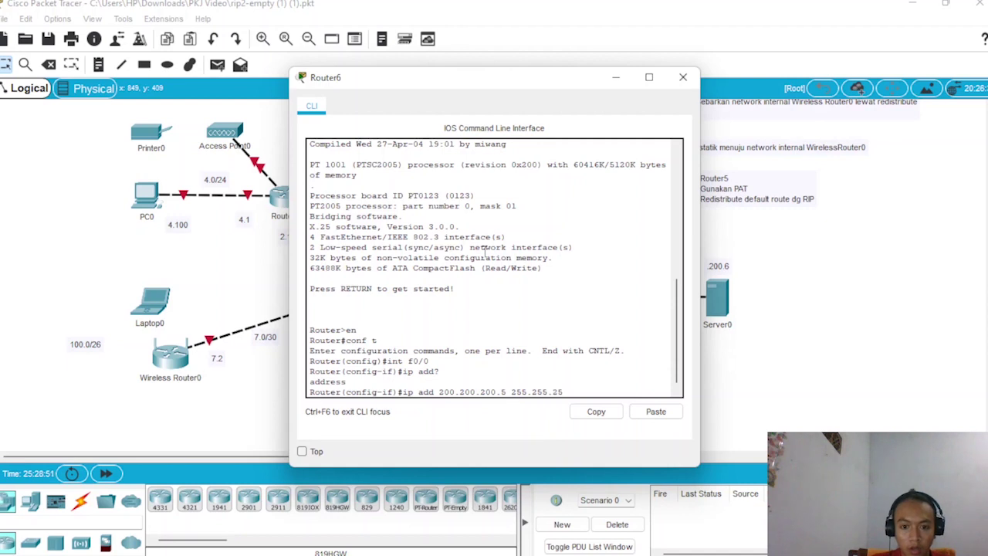
type("5.25")
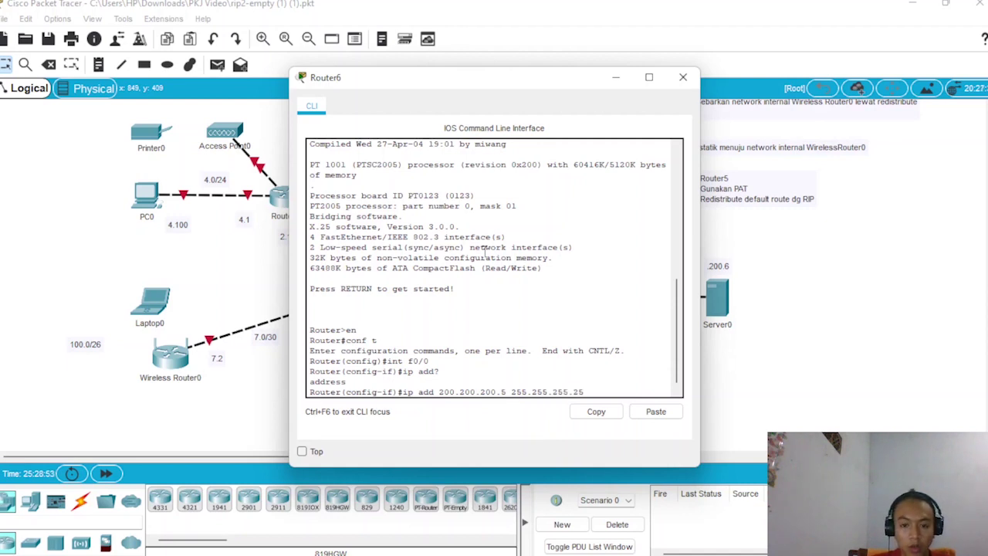
type("2")
key("Return")
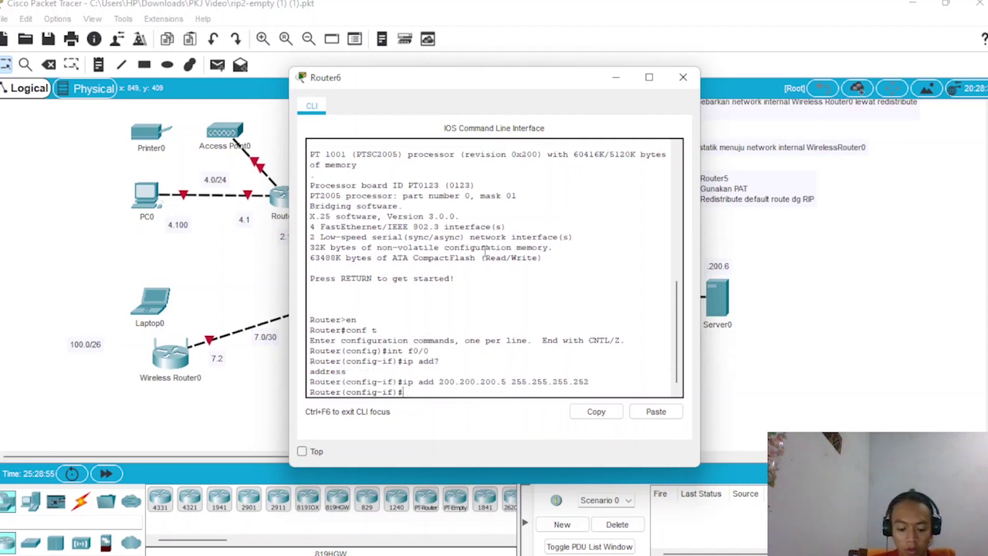
- Enable Router6's interface f0/0 by removing its shutdown state
type("no sh")
key("Return")
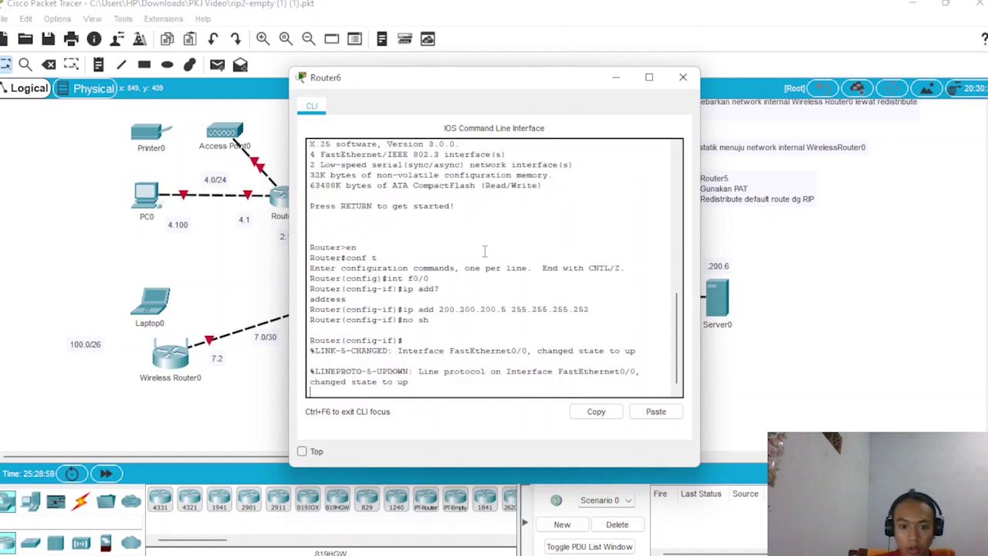
key("Return")
- Query command help for serial interface names on Router6, and enter configuration mode for interface serial2/0
type("int")
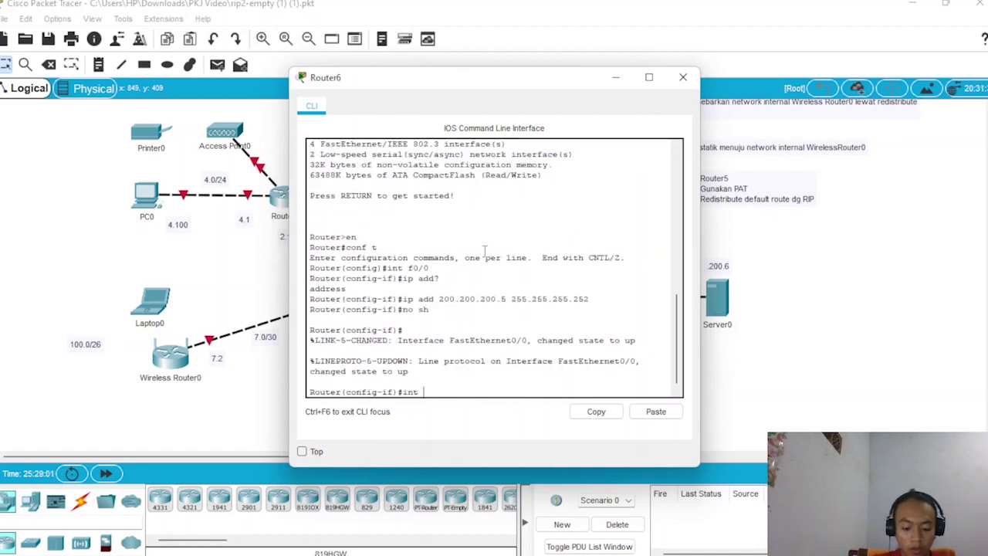
type(" s2")
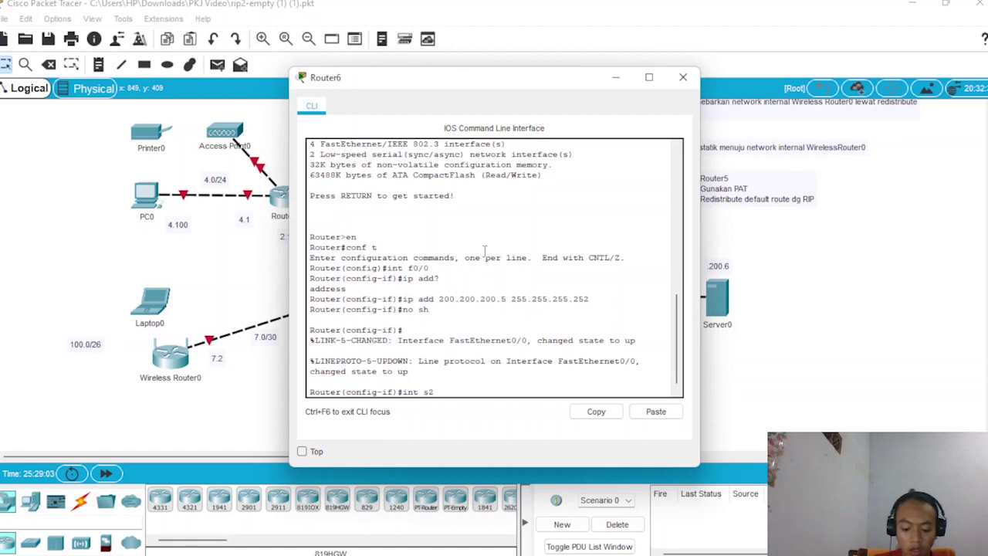
type("/0")
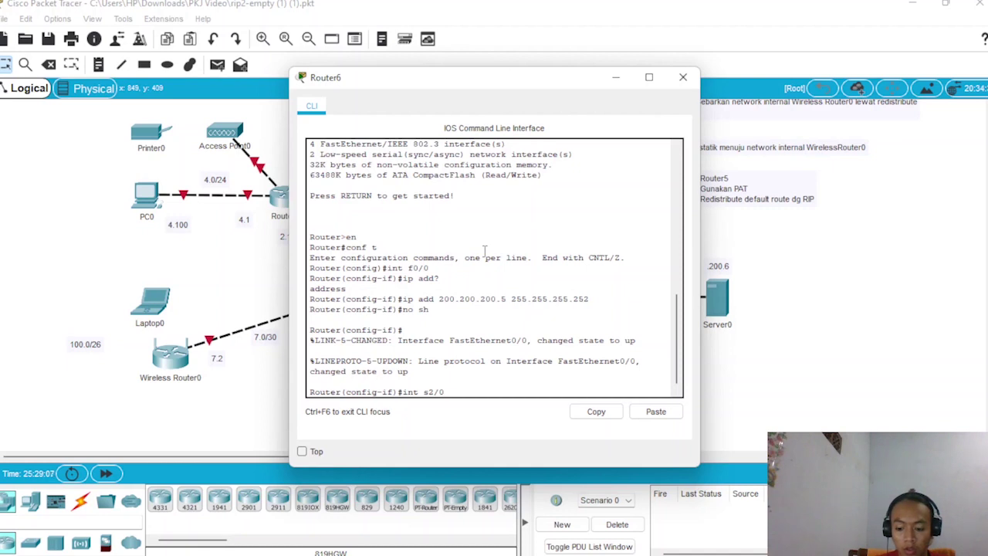
key("BackSpace")
key("BackSpace")
key("BackSpace")
type("?")
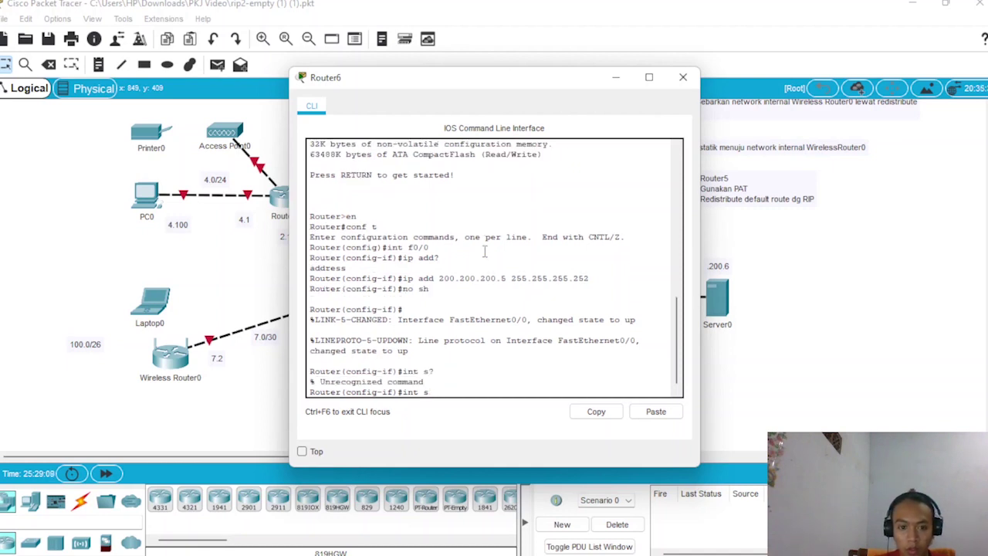
type("2/0")
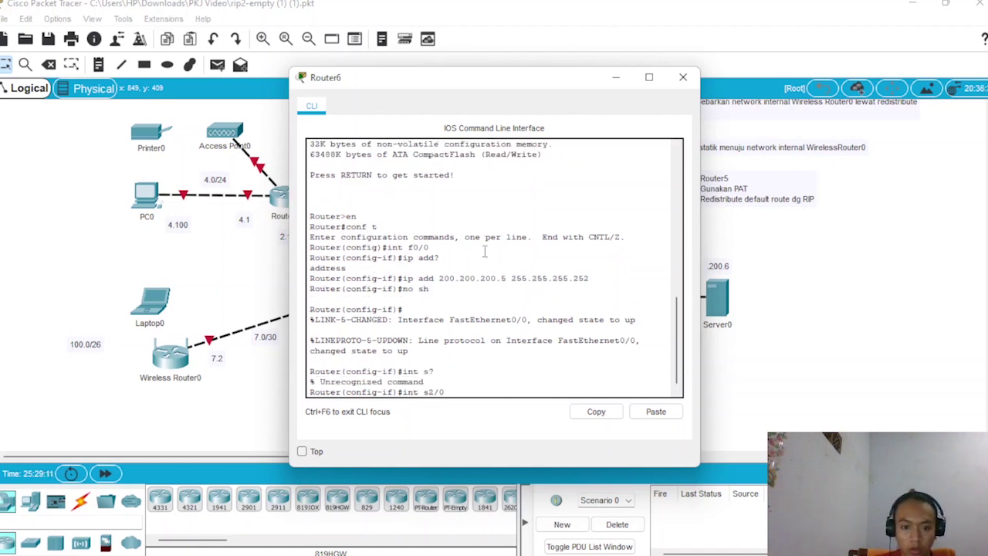
key("BackSpace")
key("BackSpace")
key("BackSpace")
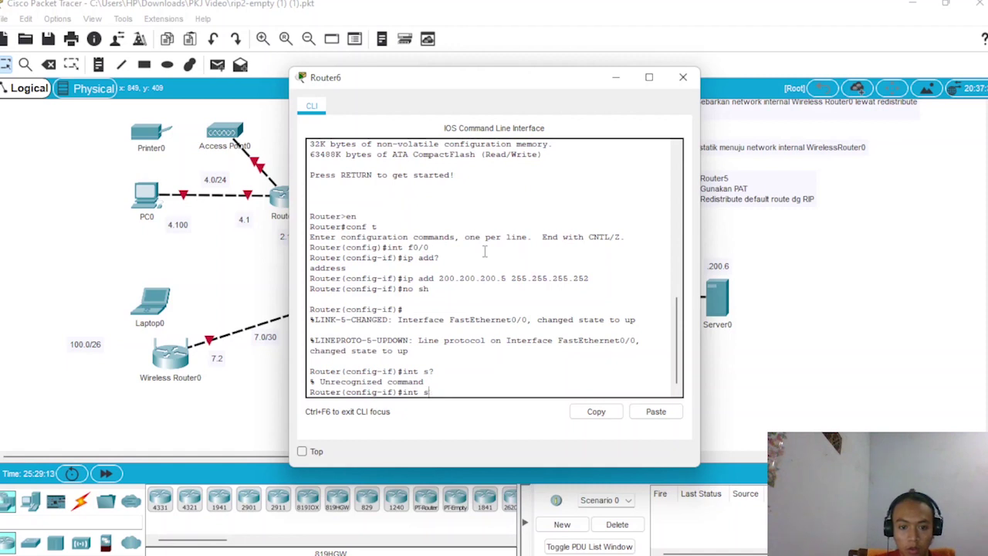
type("er?")
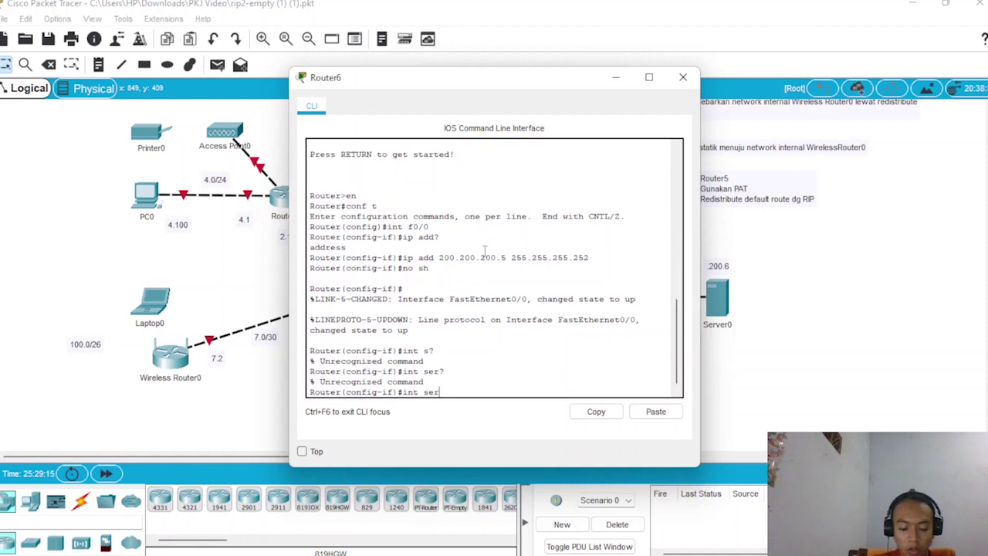
type("ial")
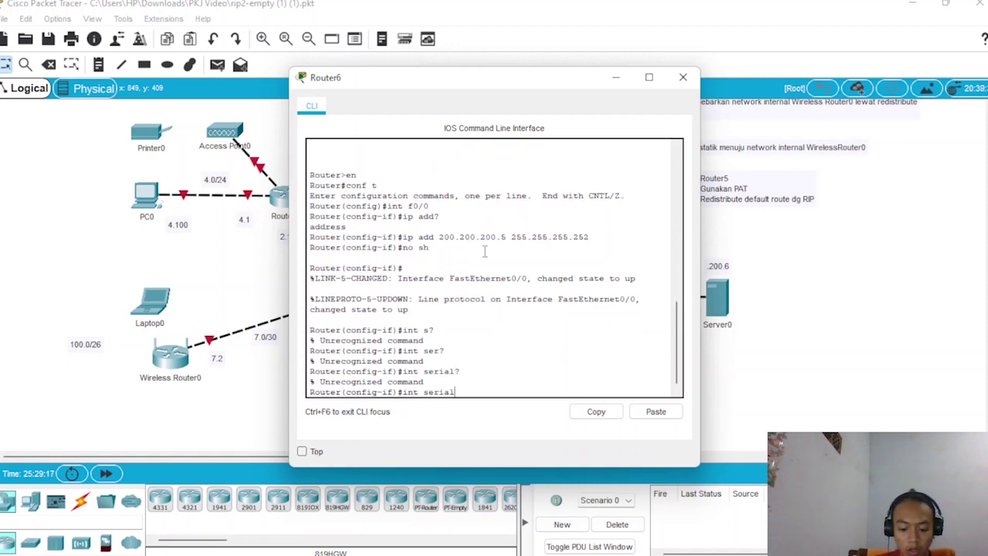
type("?2/0")
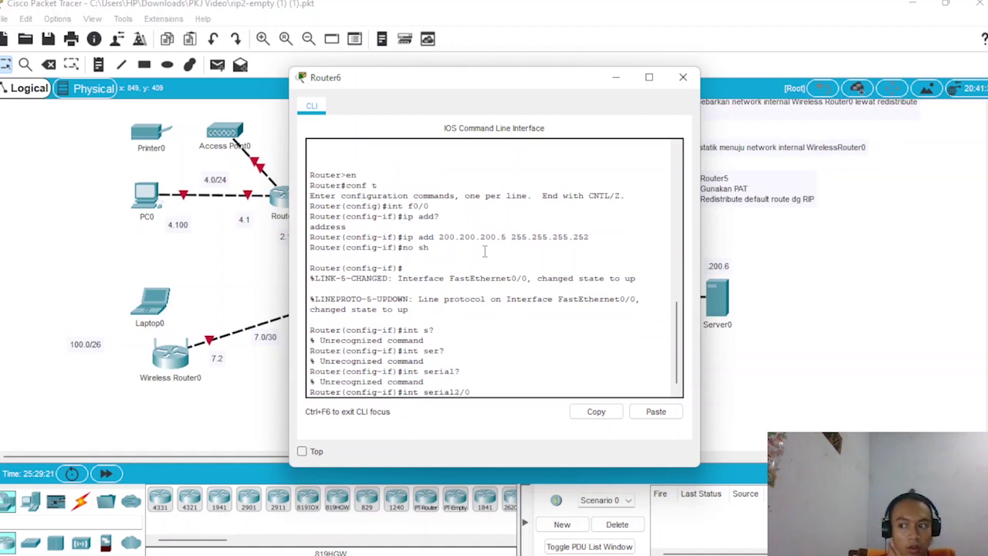
key("Return")
- Assign IP address 200.200.200.2 with mask 255.255.255.252 to Router6's interface serial2/0
type("ip add")
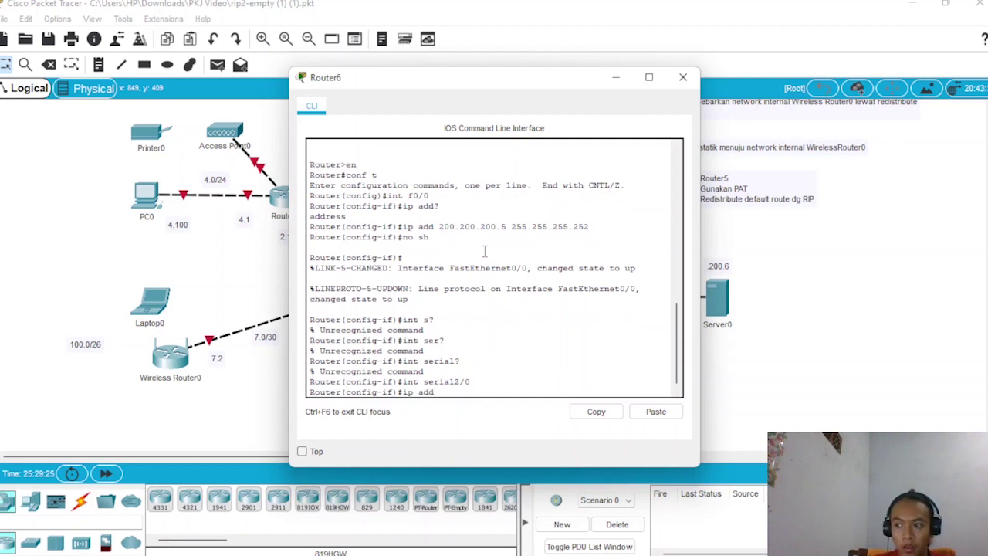
type(" 200")
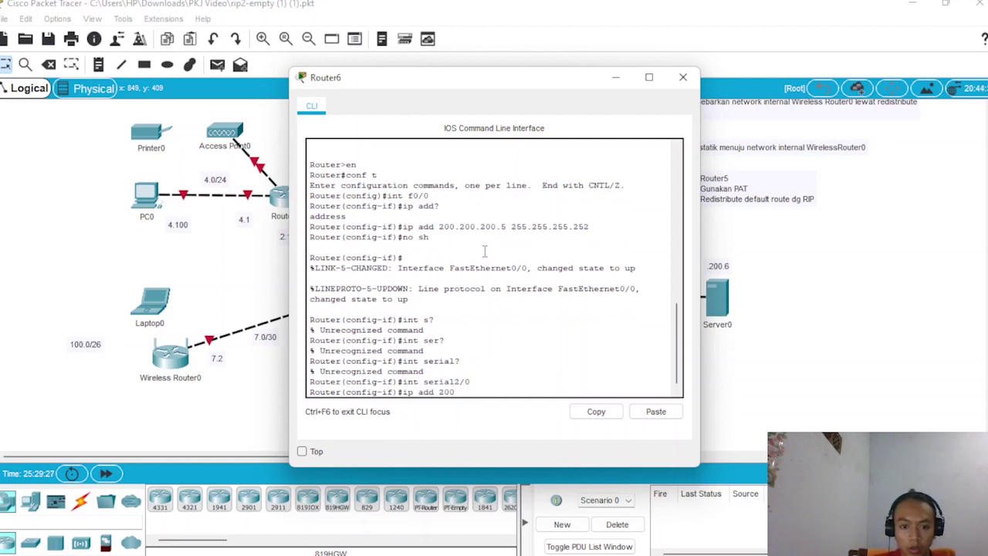
type(".200")
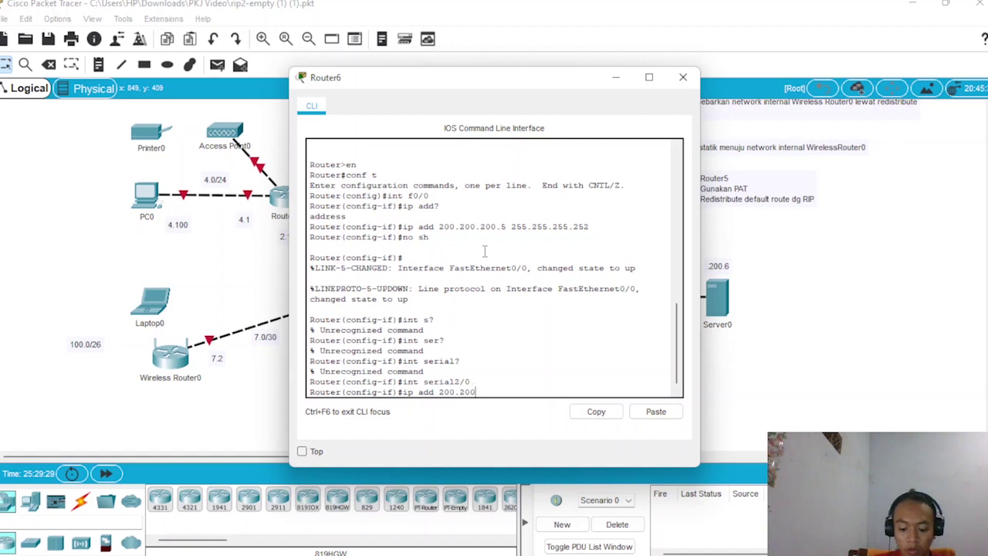
type(".200")
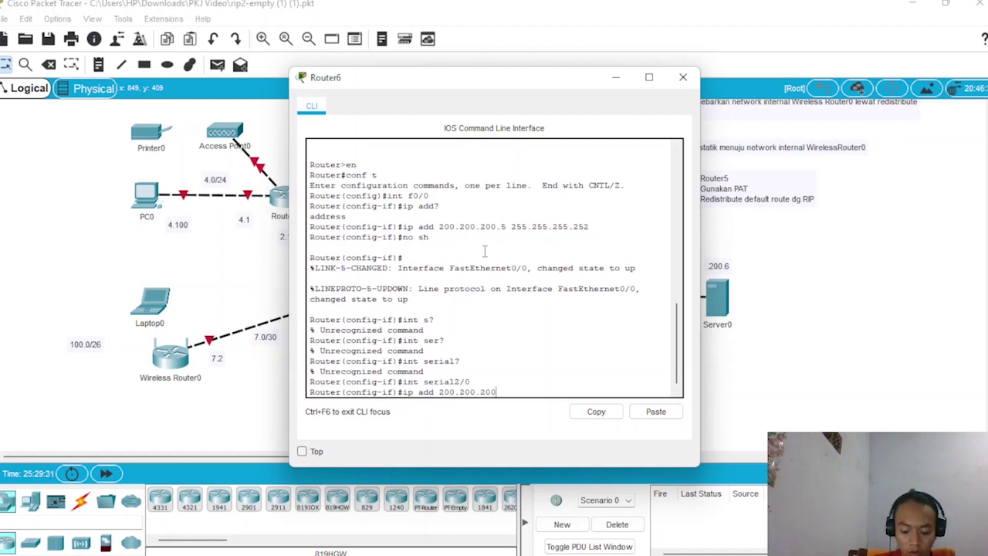
type(".2 255.255.255")
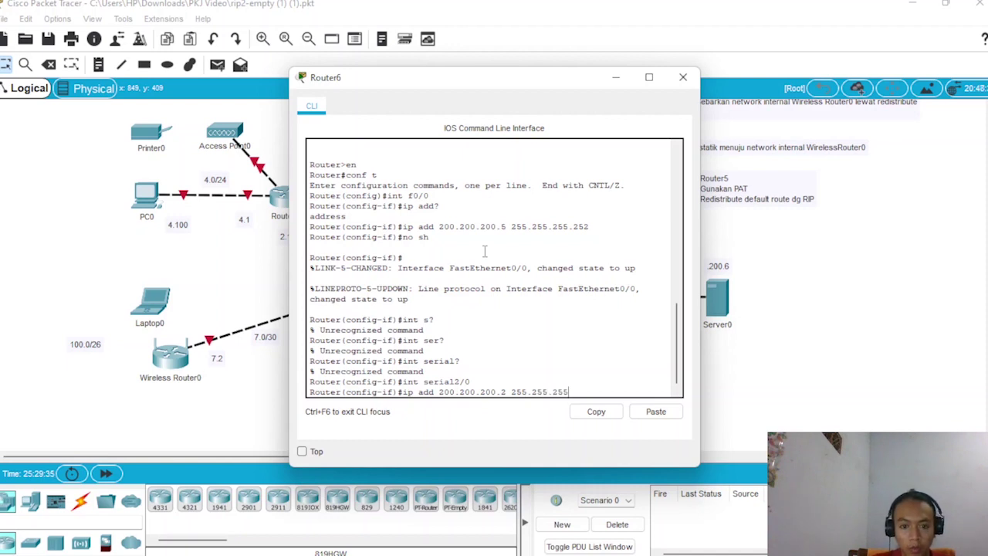
type(".252")
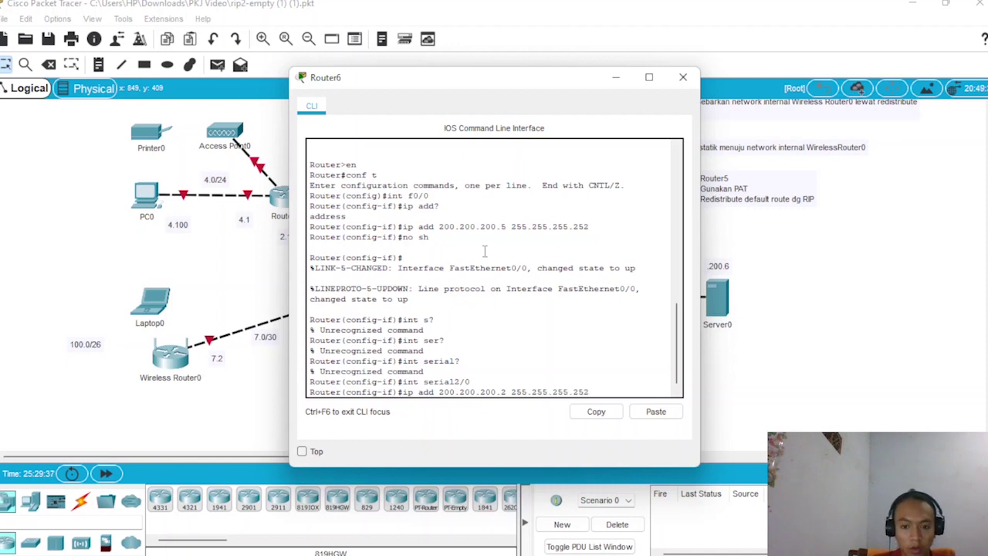
key("Return")
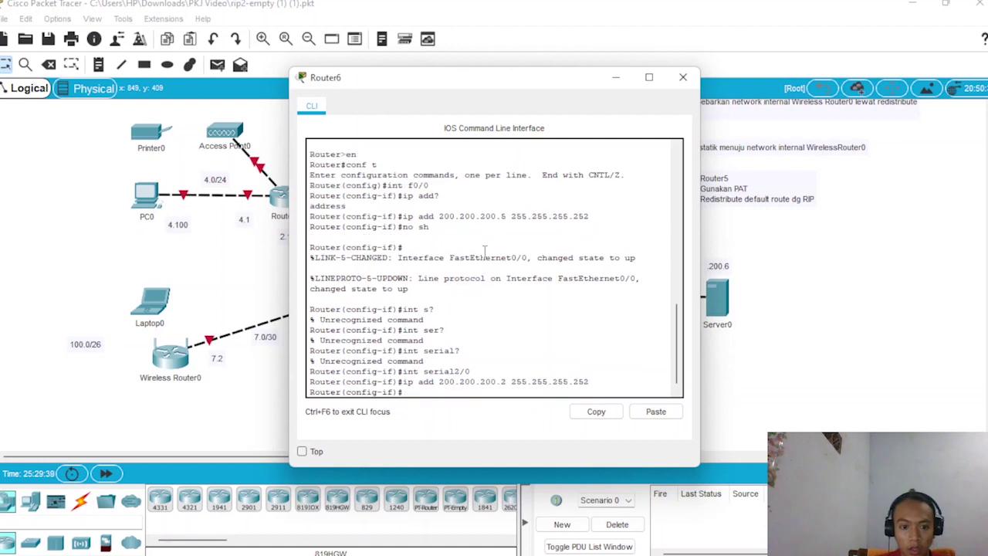
- Enable Router6's interface serial2/0 by removing its shutdown state, and exit interface configuration mode
type("n")
key("BackSpace")
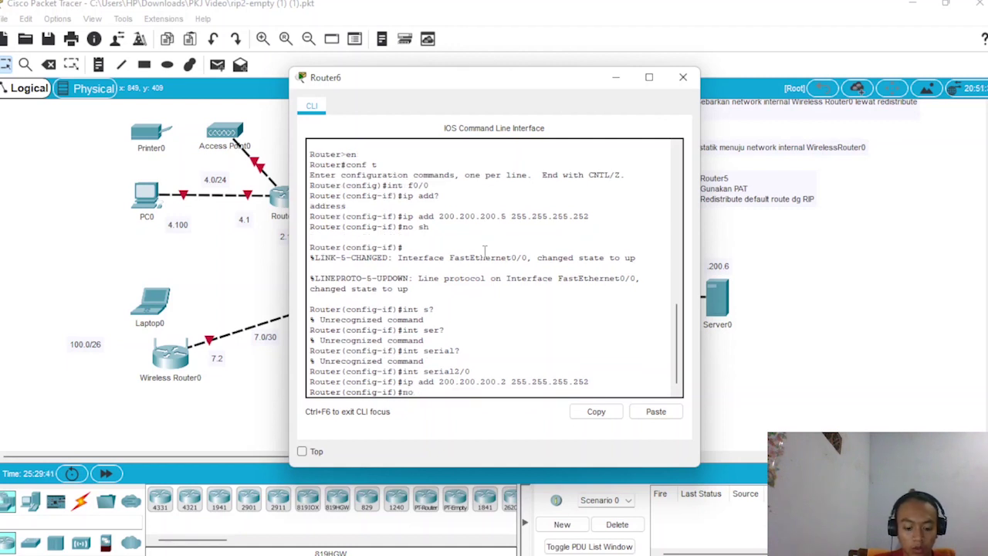
key("Return")
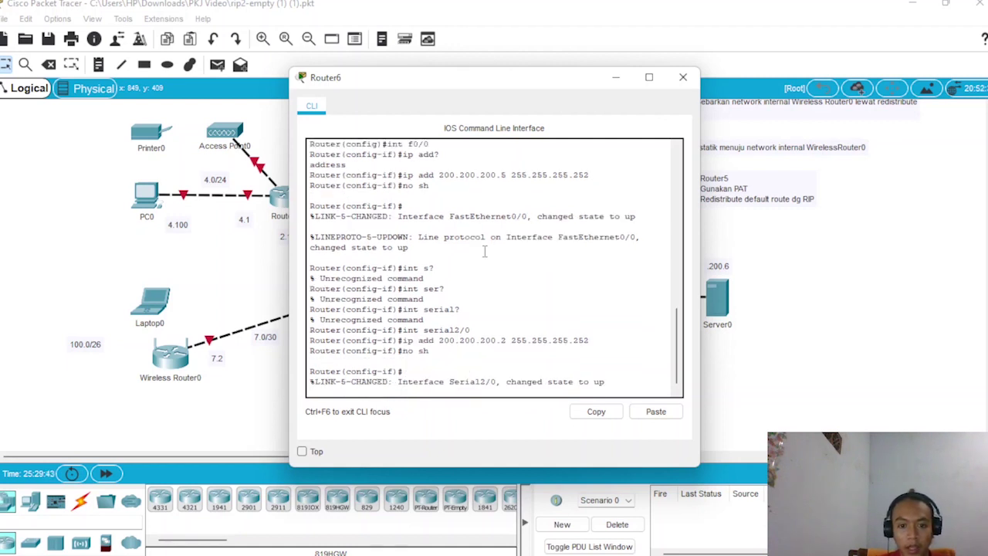
type("e")
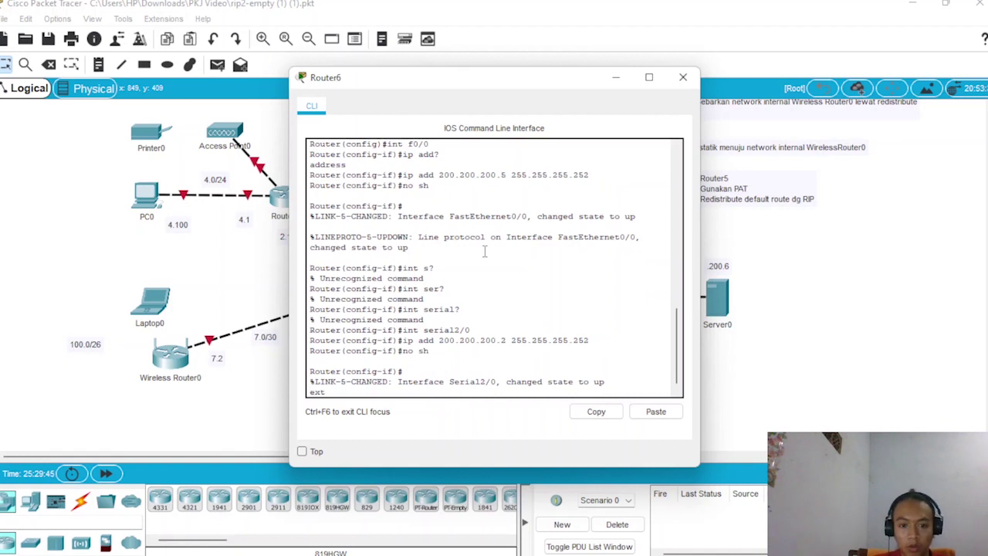
key("BackSpace")
key("Return")
type("ex")
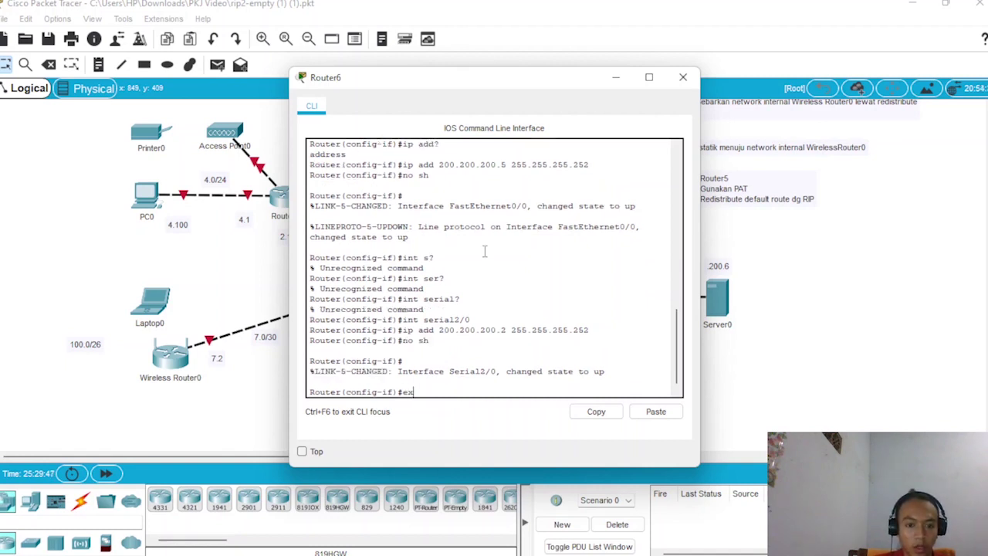
key("BackSpace")
key("Return")
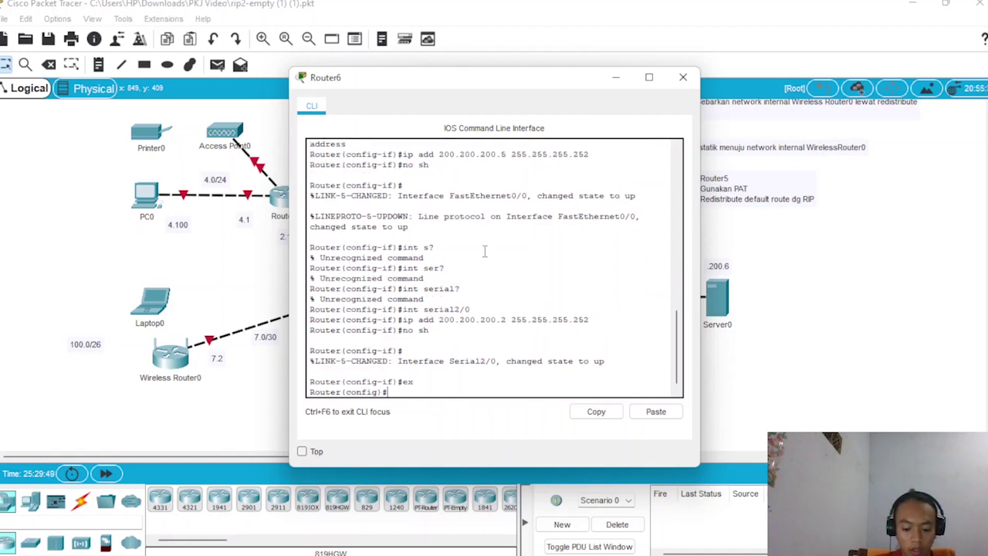
- Query command help for interface names beginning with f on Router6, and clear the command line
type("i")
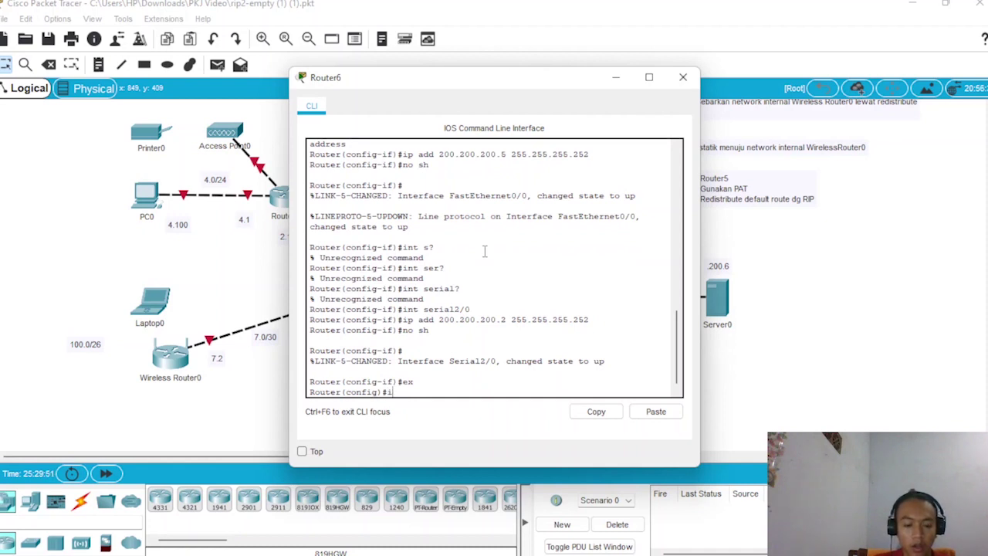
type("p nt")
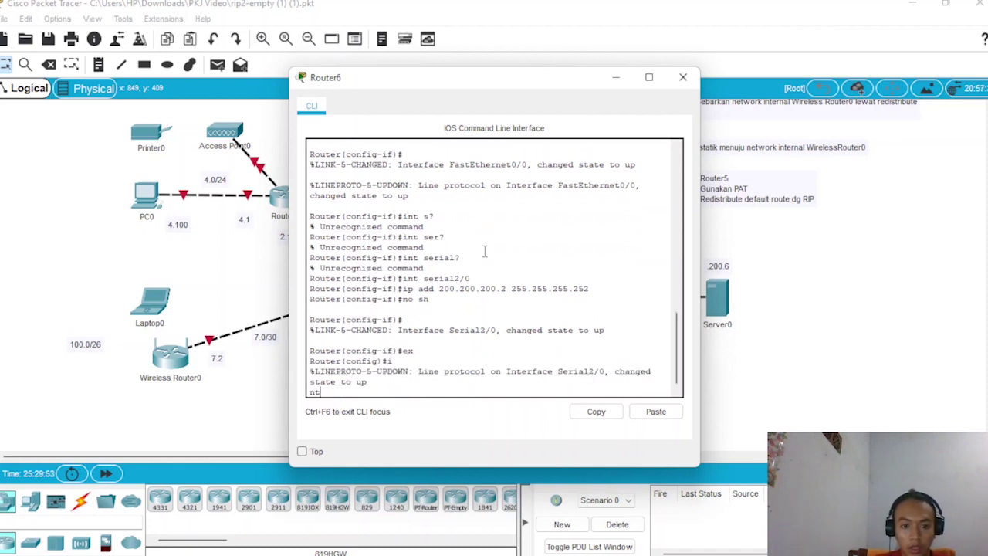
key("BackSpace")
key("BackSpace")
key("BackSpace")
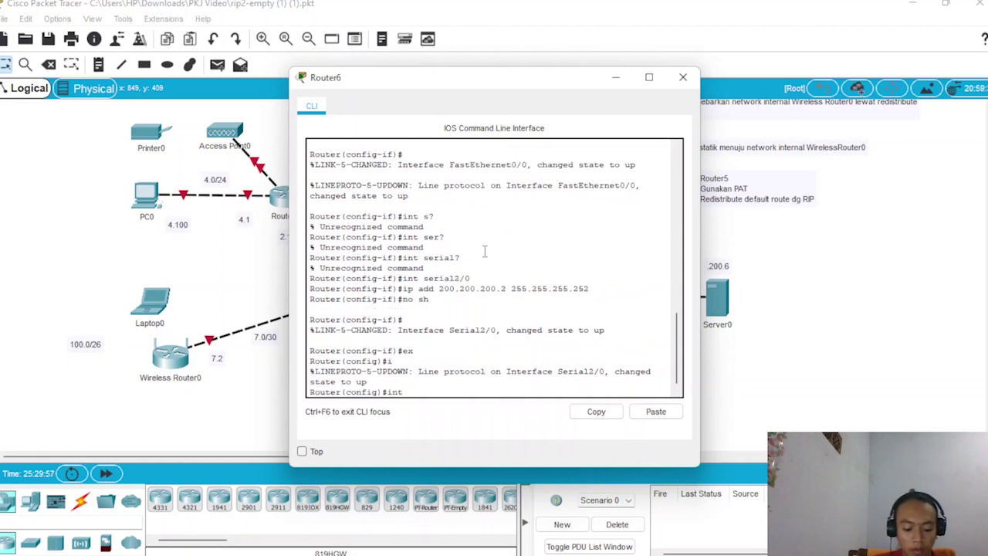
type("int f?")
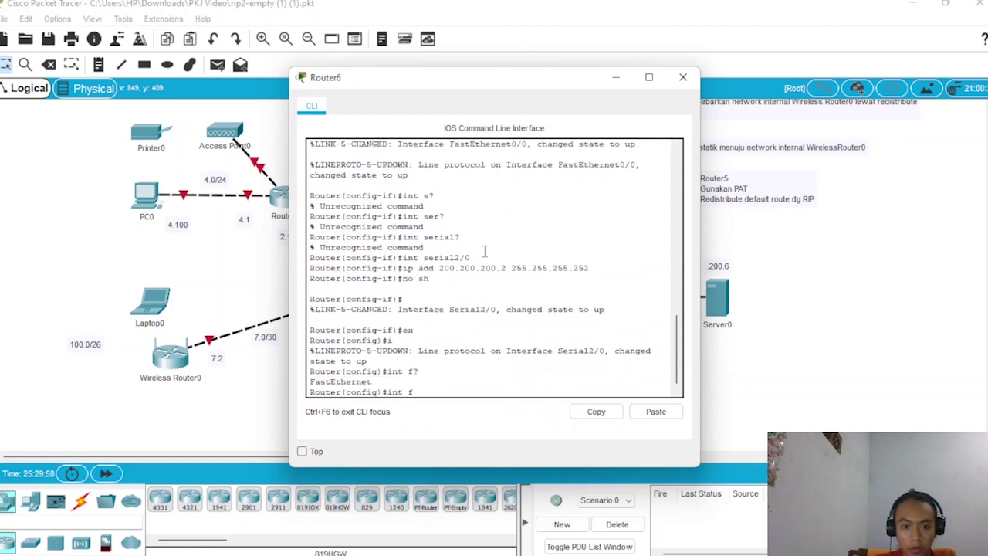
key("BackSpace")
key("BackSpace")
key("BackSpace")
key("BackSpace")
key("BackSpace")
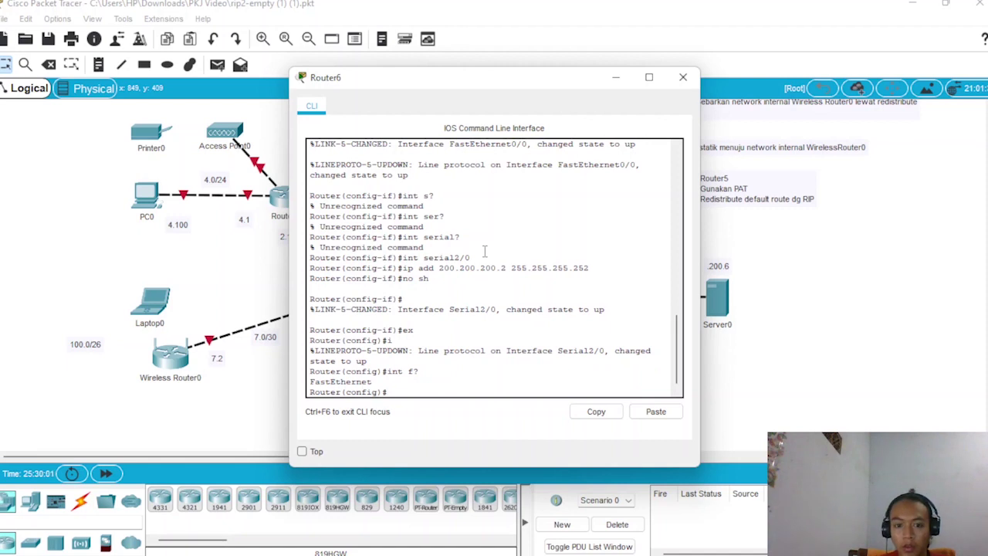
- Exit global configuration mode on Router6 and move its window aside to uncover the links between Router5, Router6 and Server0
key("Return")
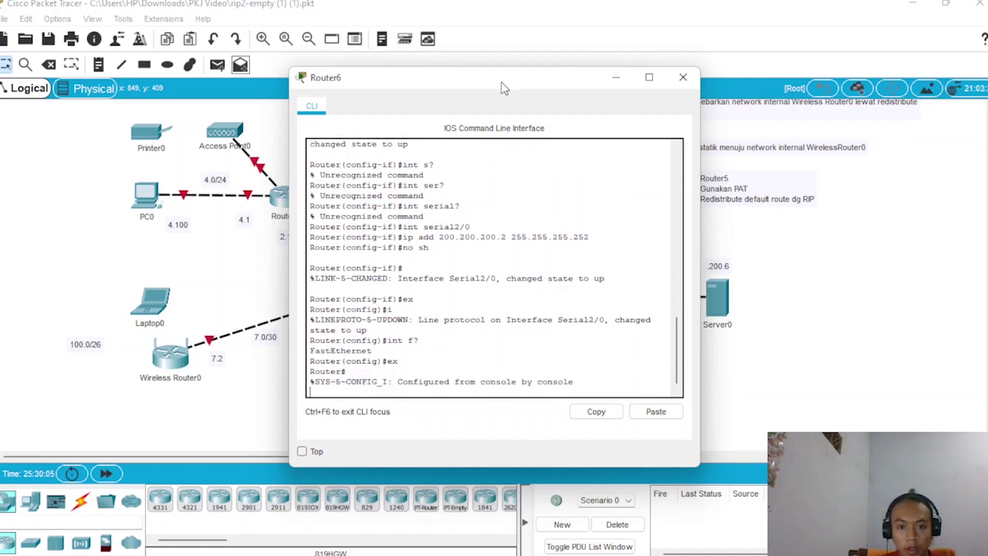
left_click_drag(501, 81, 243, 76)
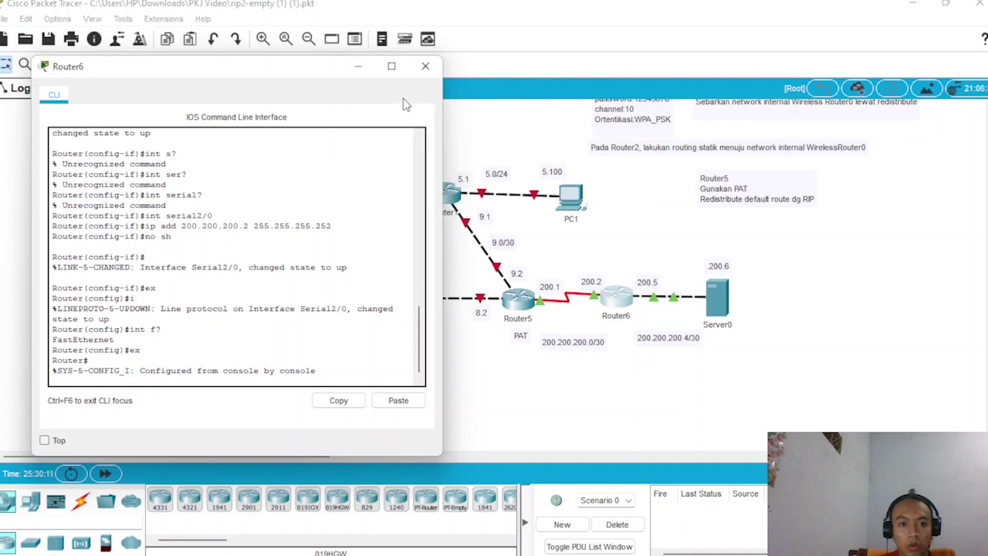
left_click_drag(282, 77, 366, 79)
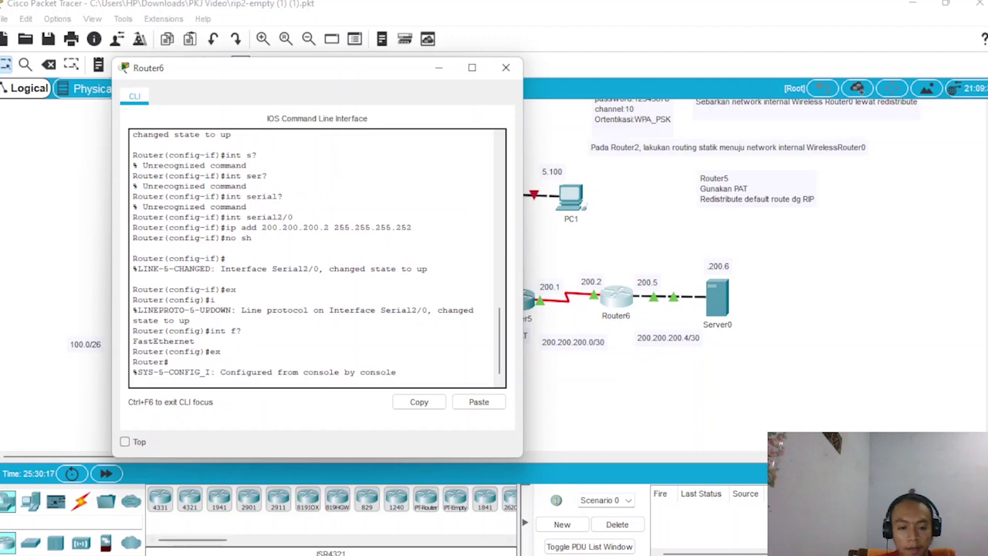
left_click(209, 544)
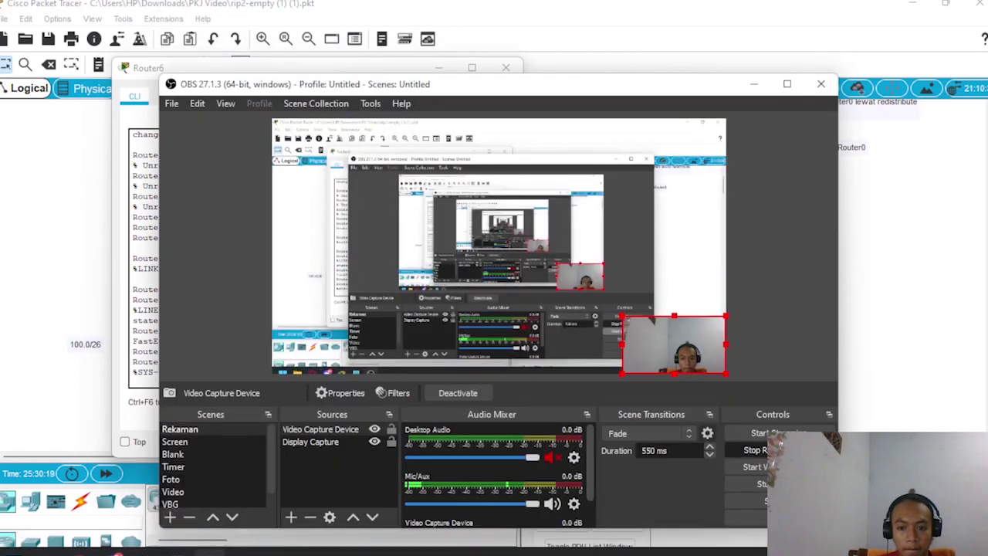
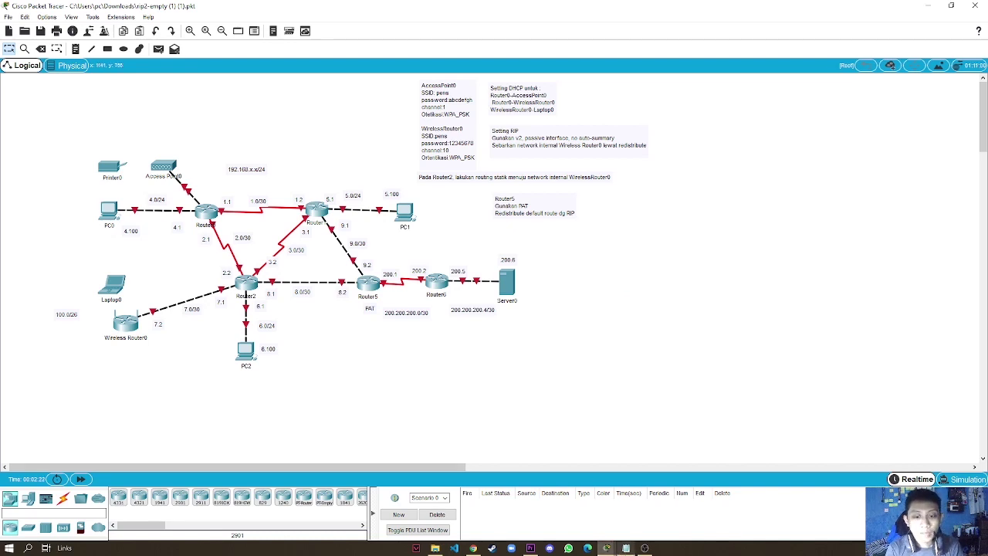
- Switch to the Notepad notes, place them beside the topology, and review the Wireless Router0 configuration section
left_click(626, 548)
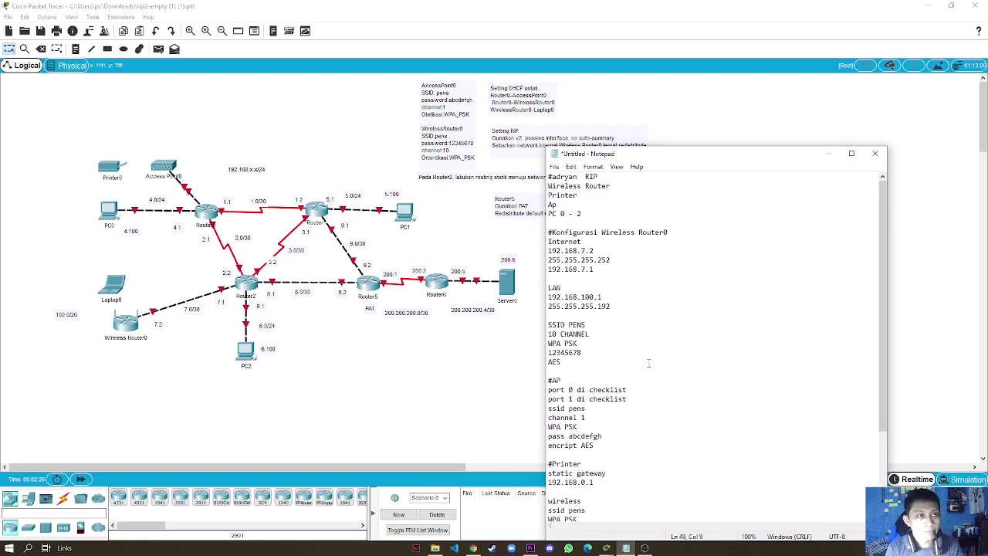
scroll(648, 363, "down", 4)
scroll(648, 363, "up", 4)
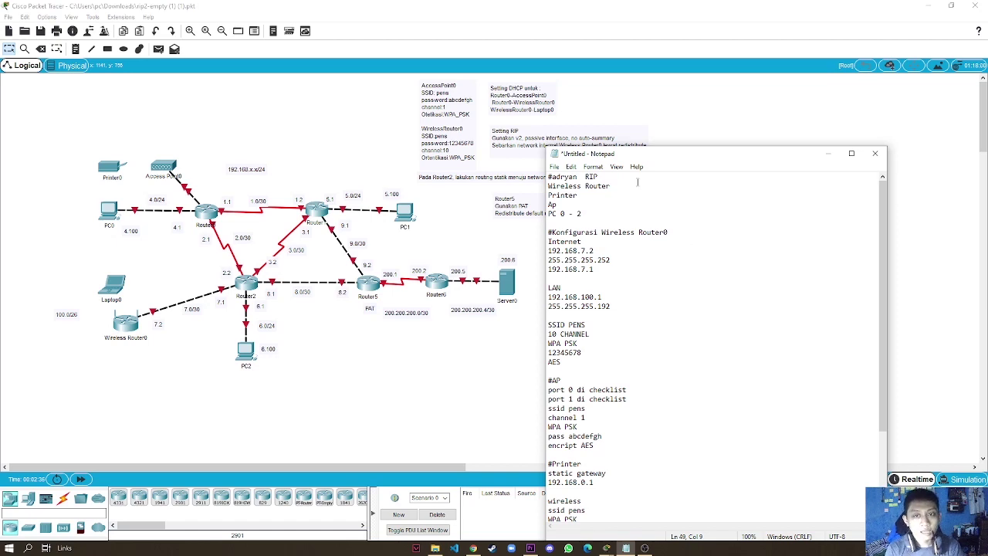
left_click_drag(681, 155, 757, 123)
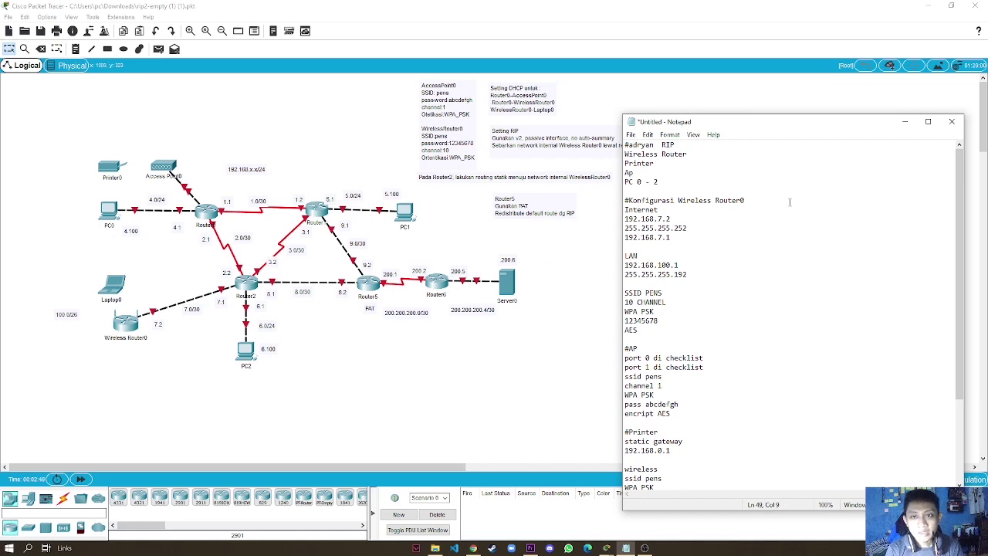
scroll(682, 190, "down", 2)
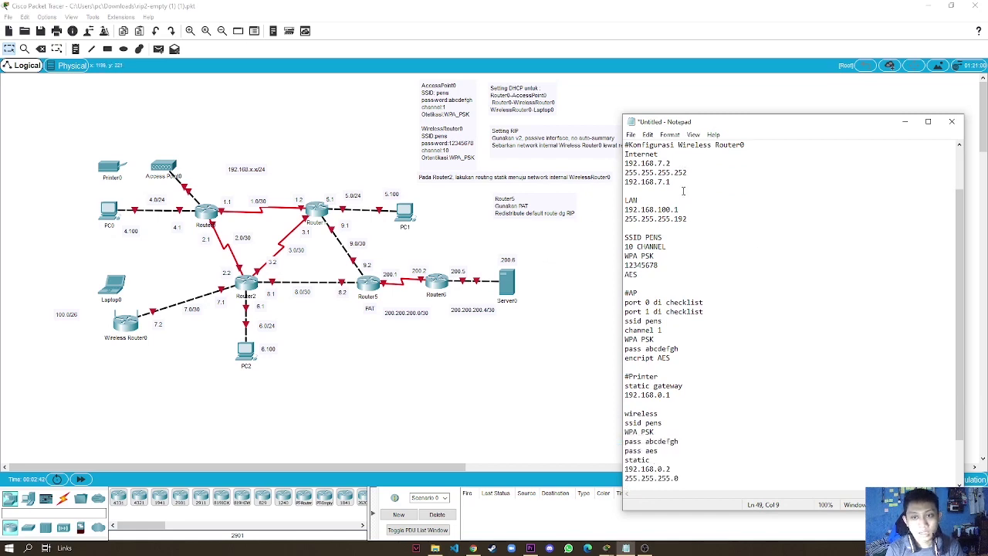
- Bring up the start of the Notepad notes over the maximized topology and read the Wireless Router0 settings
scroll(683, 190, "up", 2)
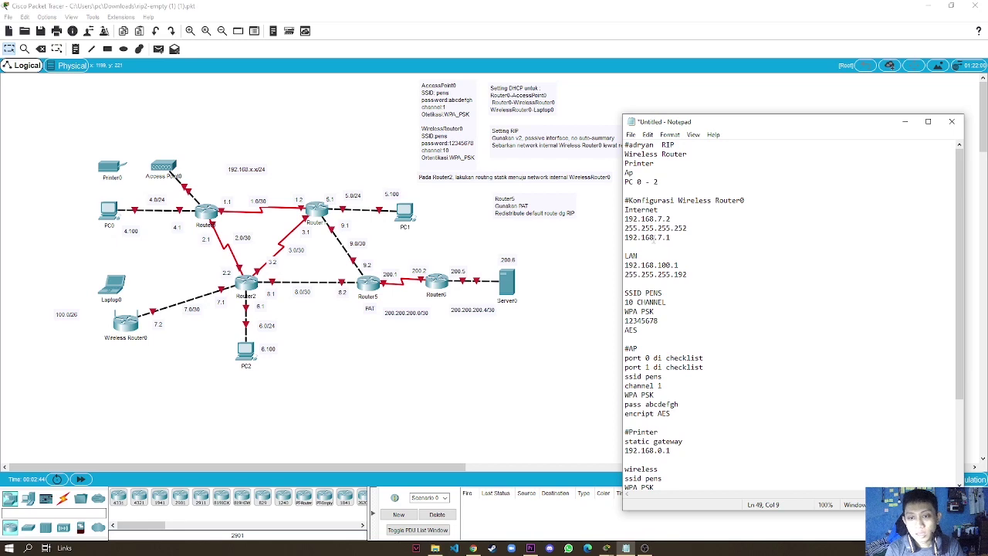
scroll(683, 191, "down", 1)
scroll(683, 190, "up", 1)
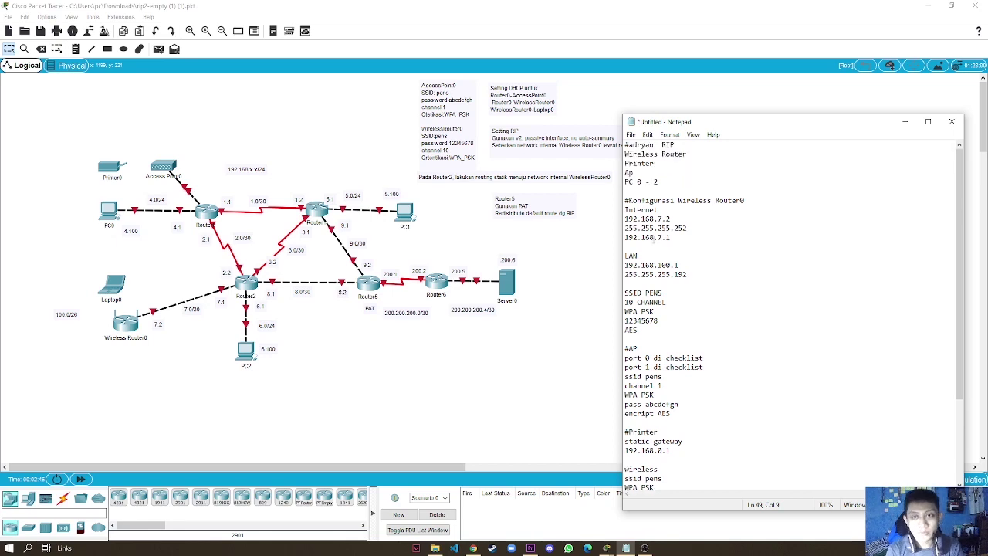
left_click(553, 252)
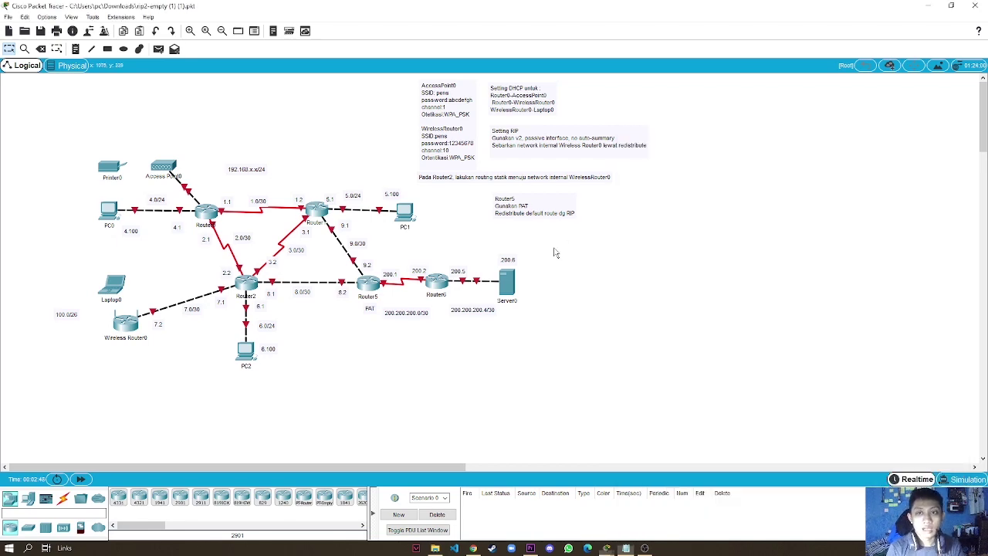
key("super+Left")
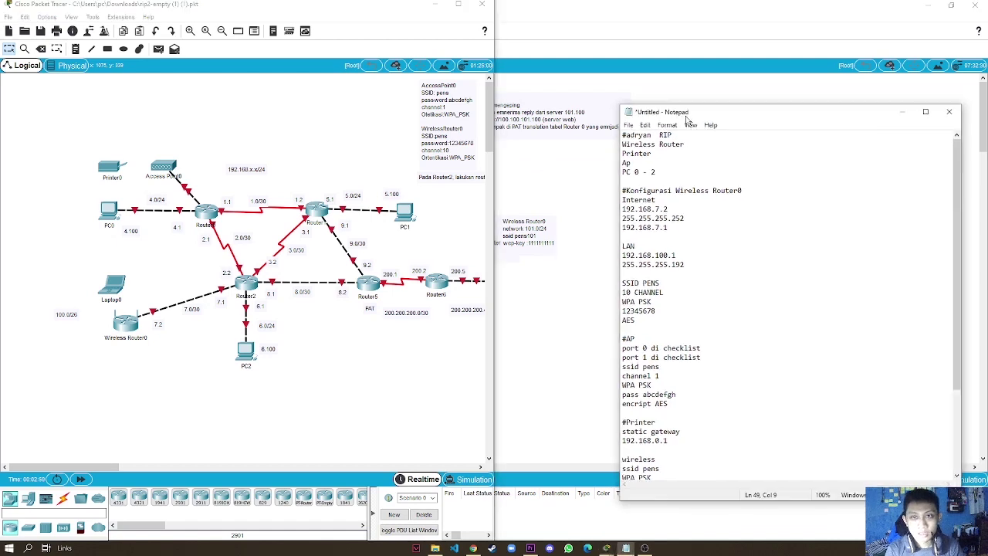
key("super+Up")
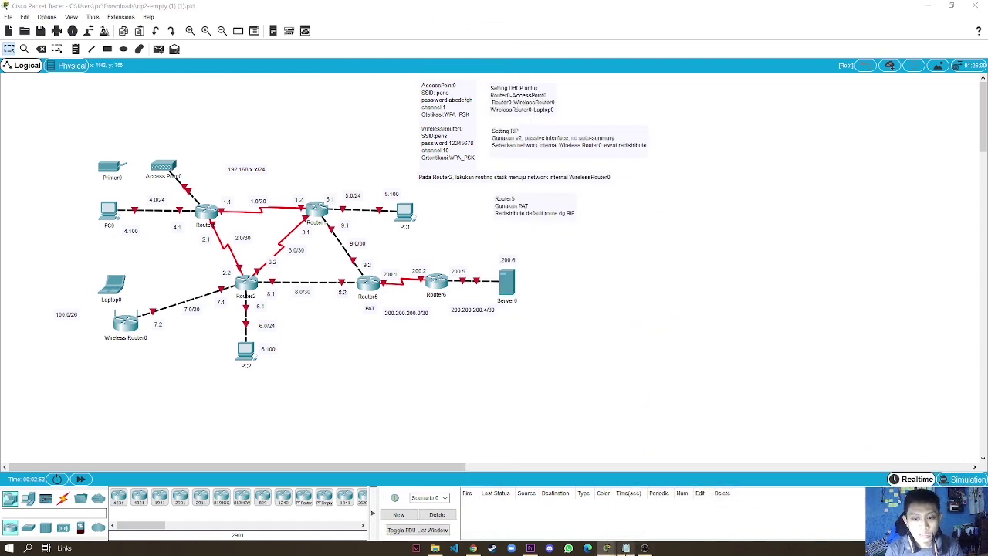
left_click(625, 548)
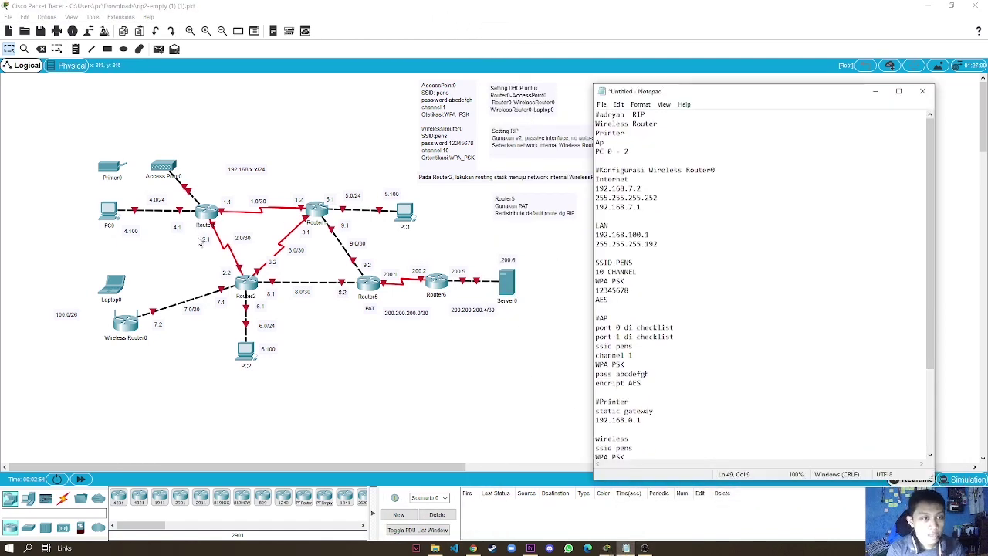
- Open Wireless Router0 in the topology, and close the leftover Wireless Router0 window belonging to the other Packet Tracer file
left_click(121, 328)
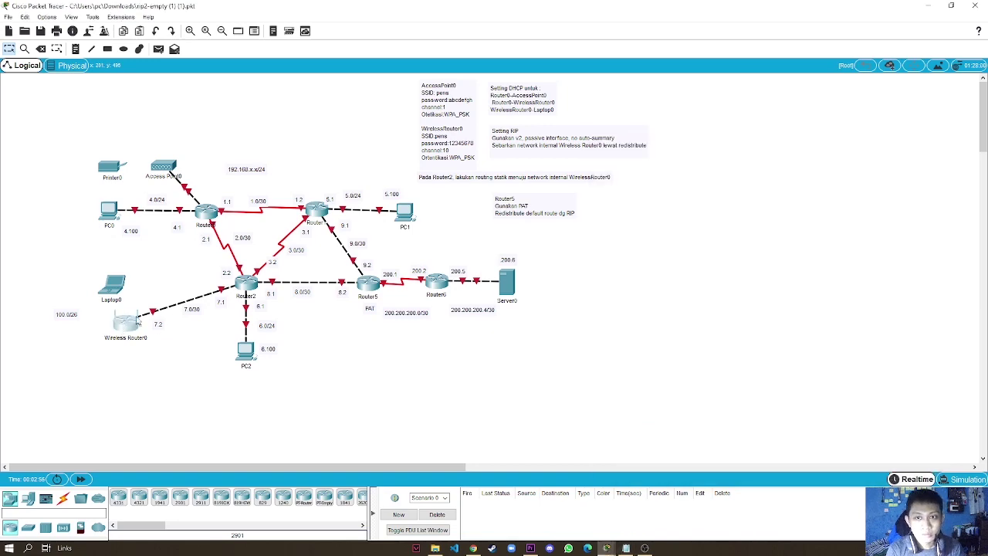
mouse_move(606, 548)
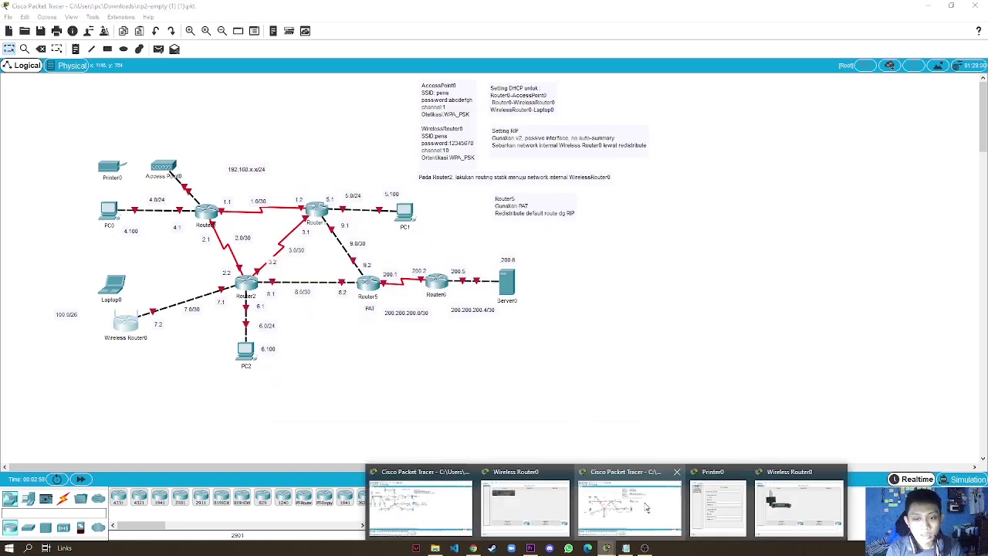
mouse_move(554, 513)
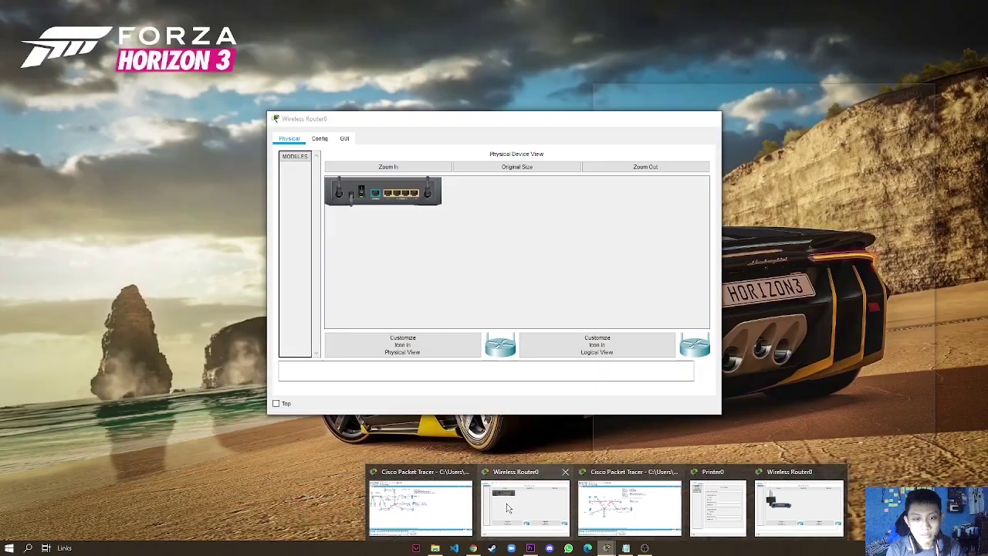
left_click(506, 503)
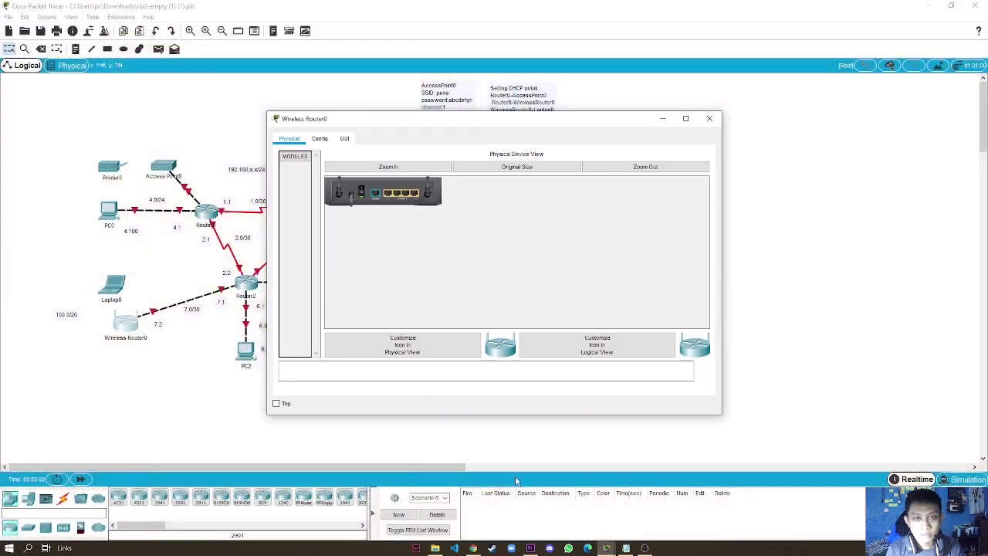
left_click(709, 118)
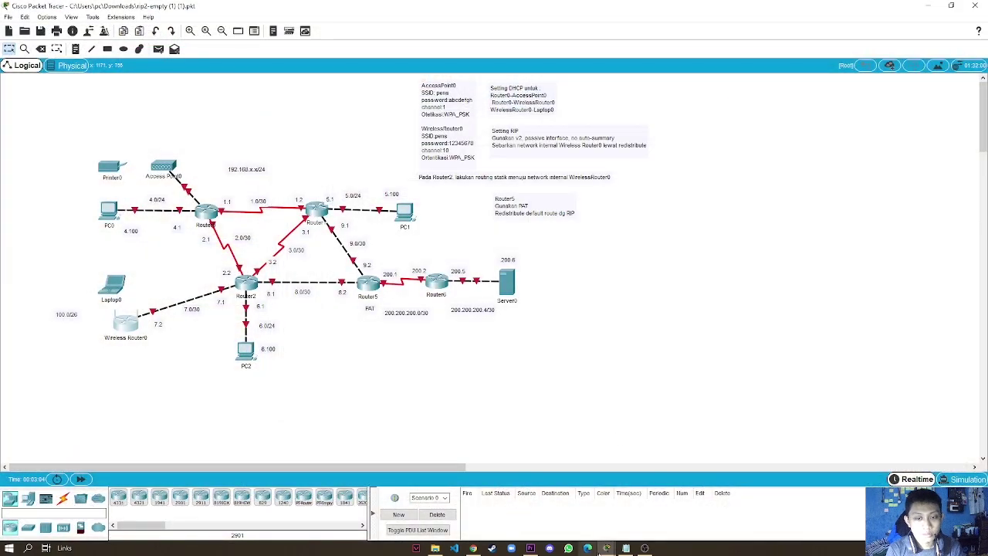
- Close the other Packet Tracer file without saving its changes, and close its leftover Printer0 window
mouse_move(606, 548)
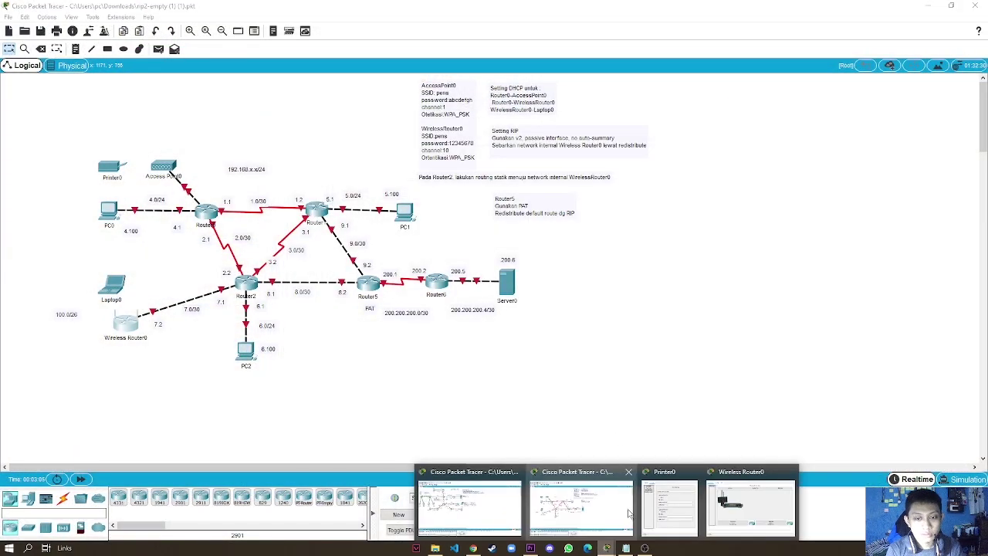
left_click(629, 471)
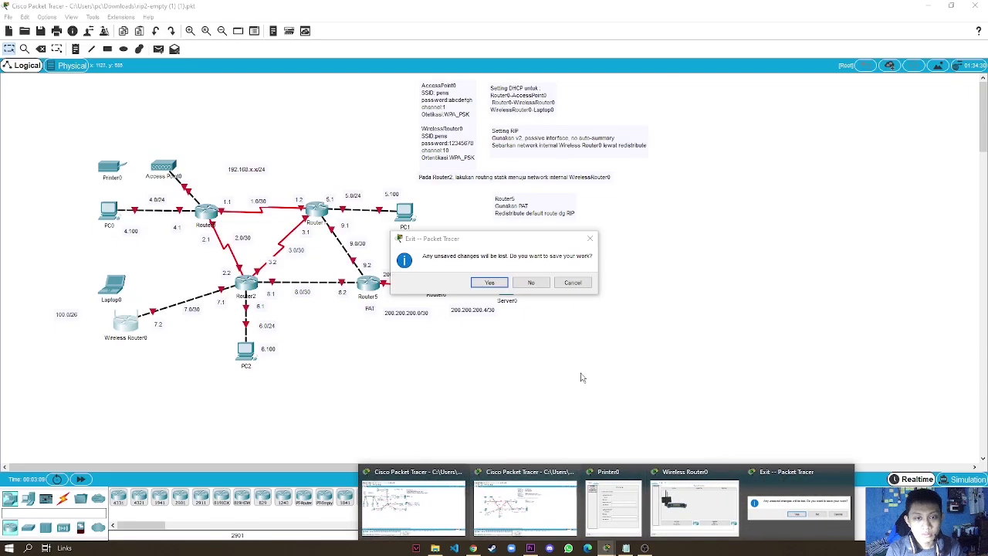
left_click(531, 283)
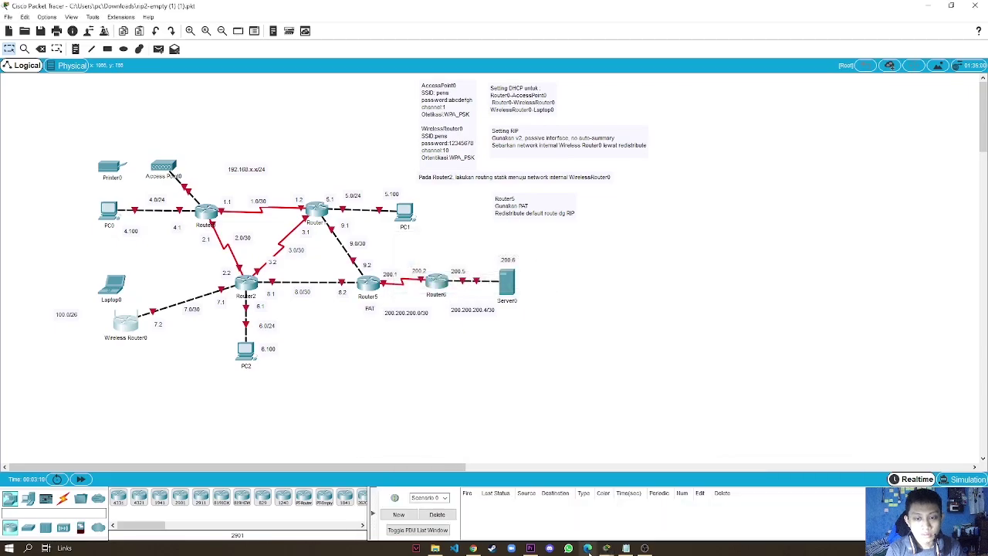
mouse_move(606, 548)
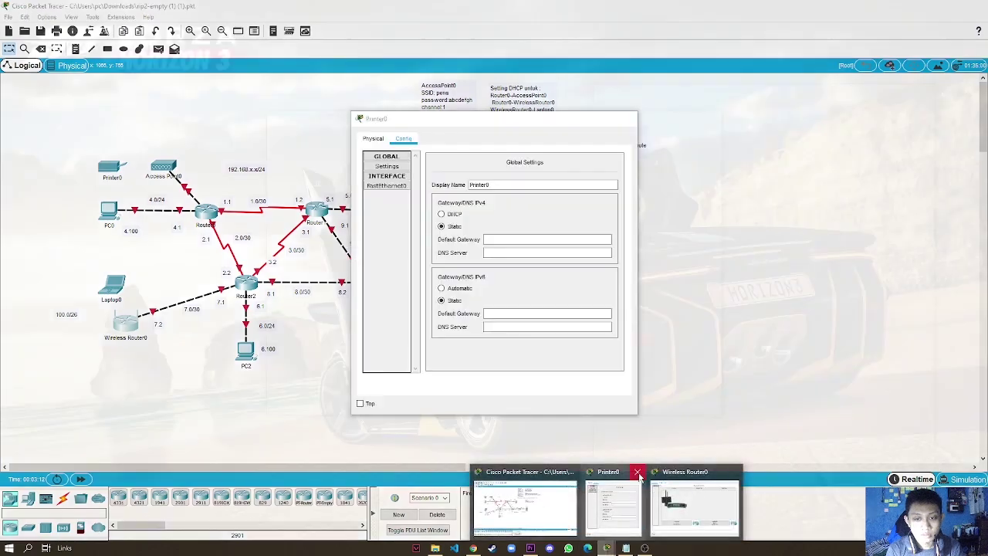
left_click(634, 472)
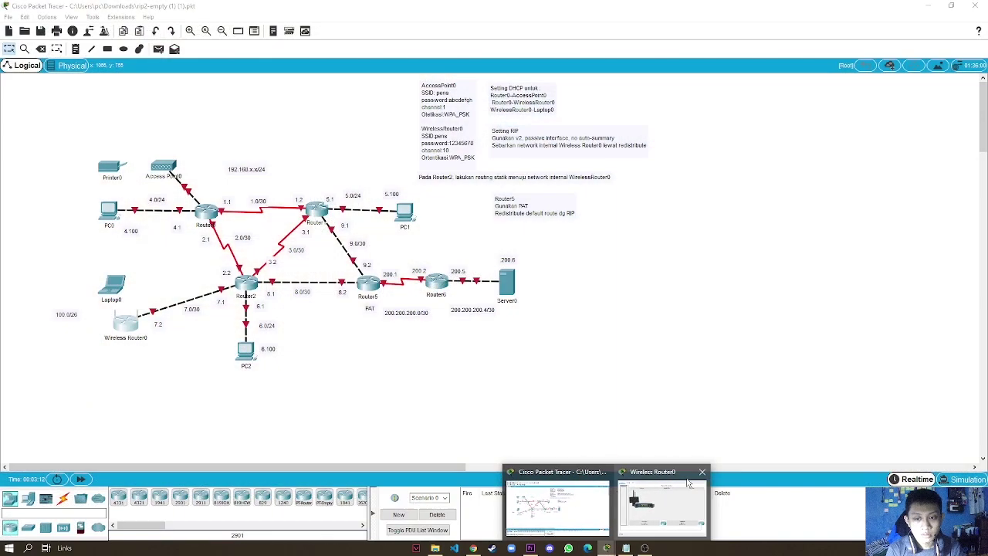
left_click(702, 471)
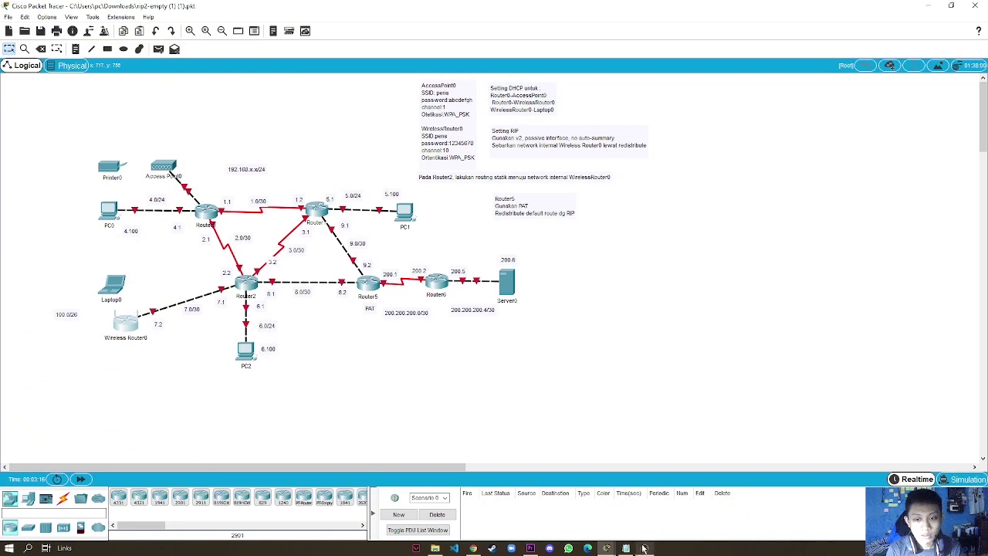
- Bring up Wireless Router0's configuration settings and place its window beside the Notepad notes
left_click(657, 513)
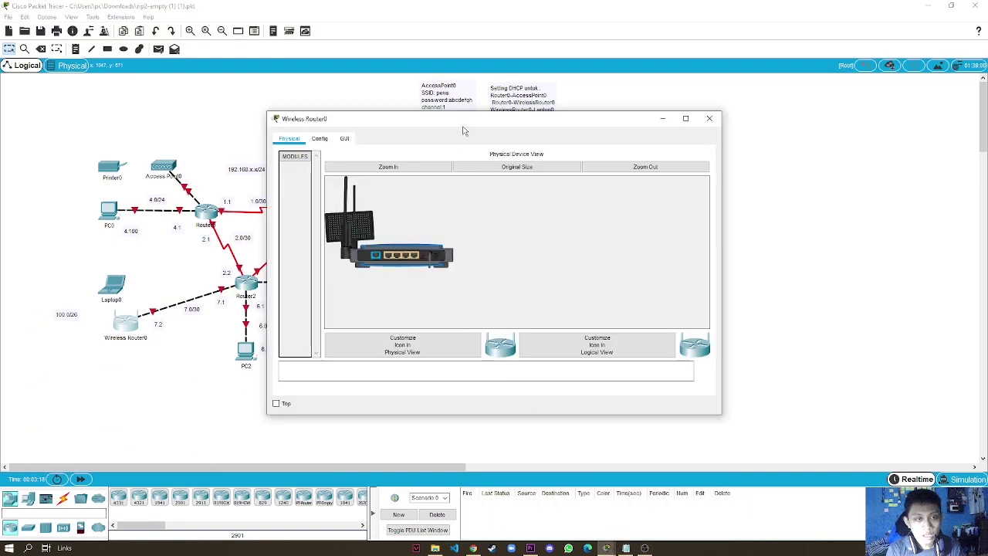
left_click(320, 139)
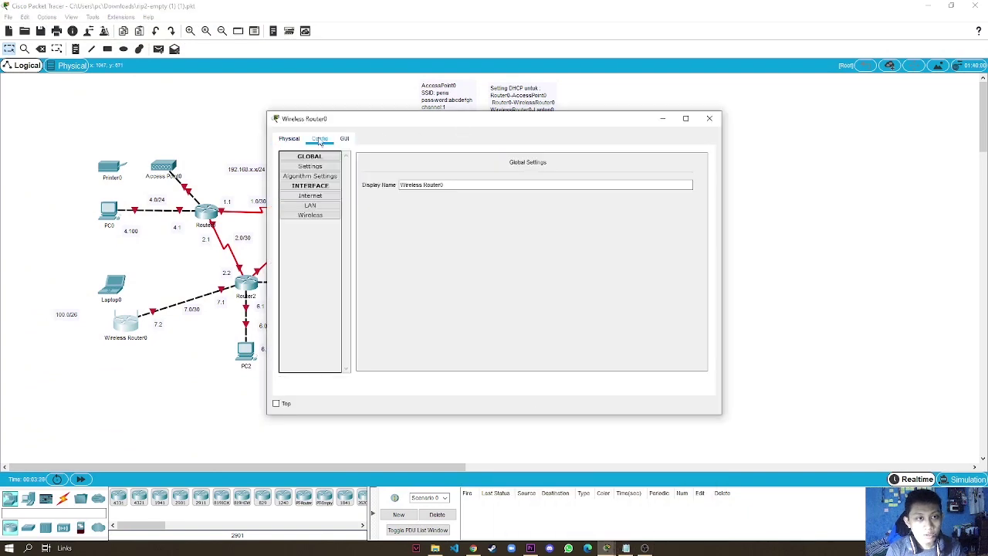
left_click(344, 139)
left_click(319, 139)
left_click(625, 548)
left_click(486, 130)
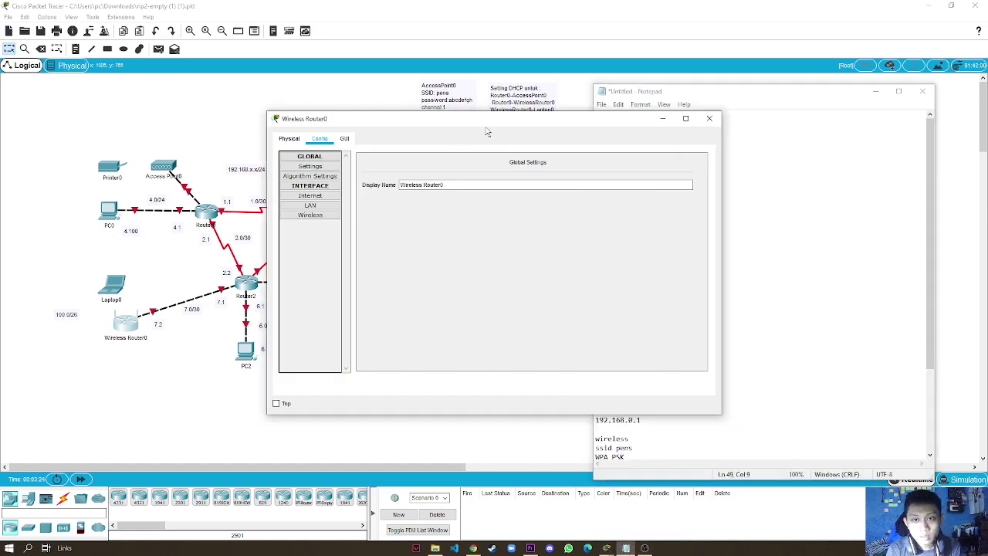
left_click_drag(396, 123, 247, 125)
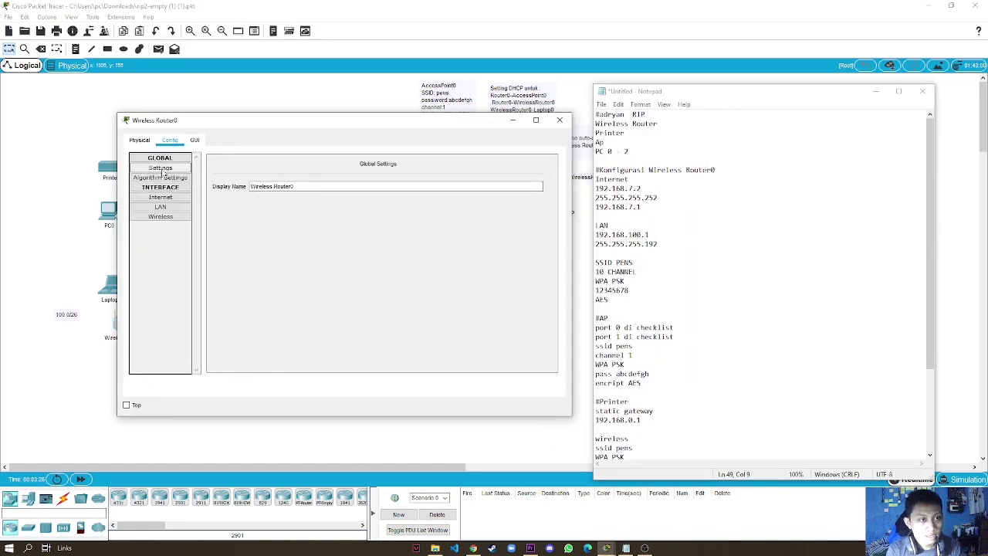
- Set Wireless Router0's Internet IP configuration to Static
left_click(168, 198)
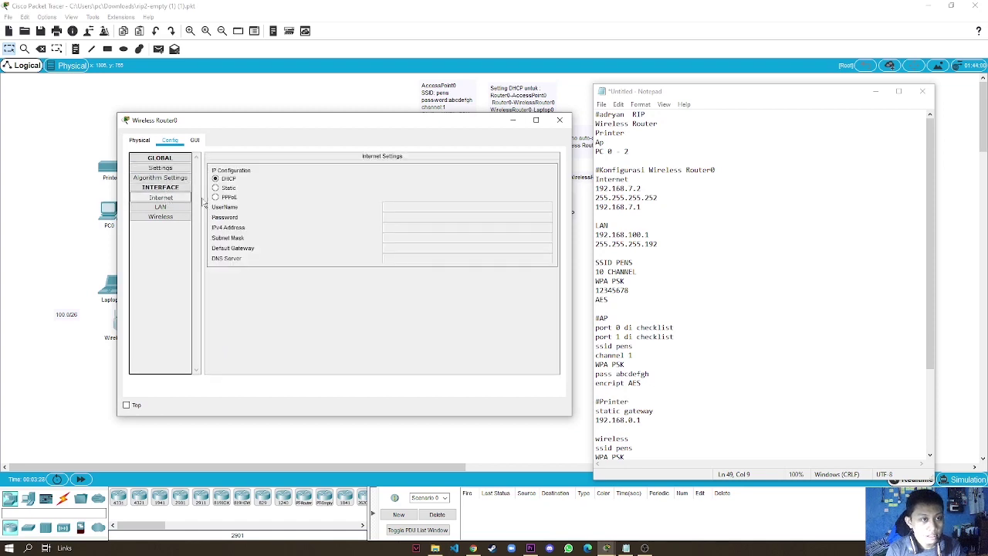
left_click_drag(340, 124, 306, 131)
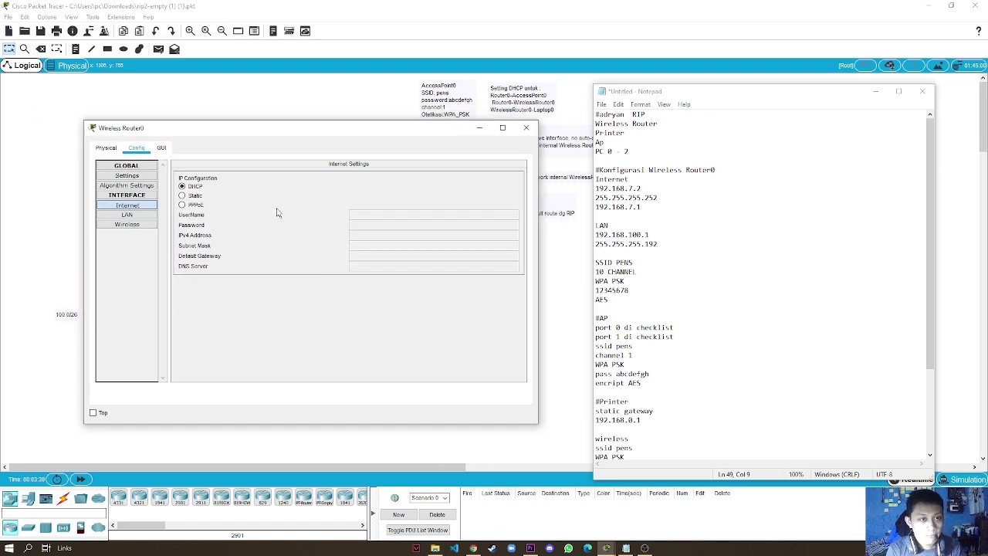
left_click(191, 196)
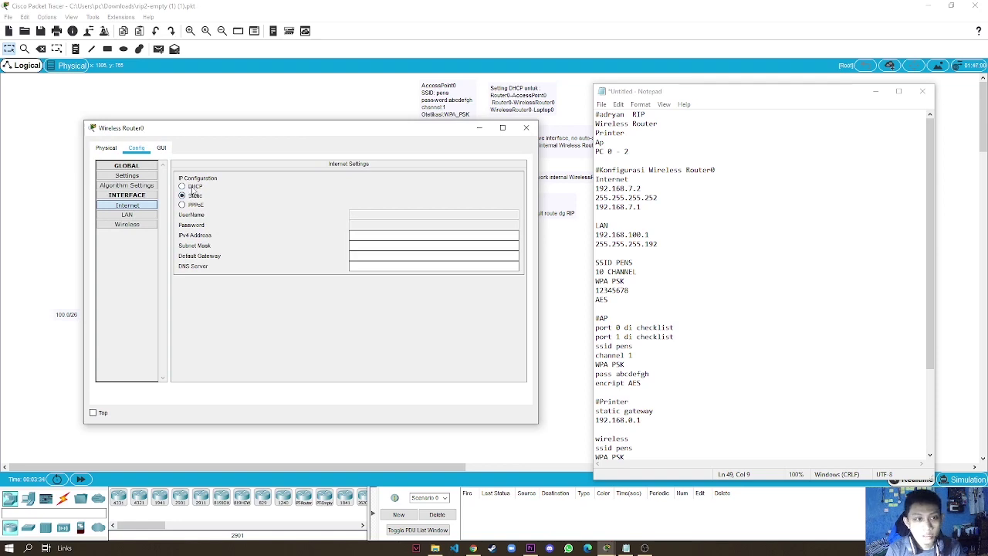
left_click(355, 246)
left_click(141, 196)
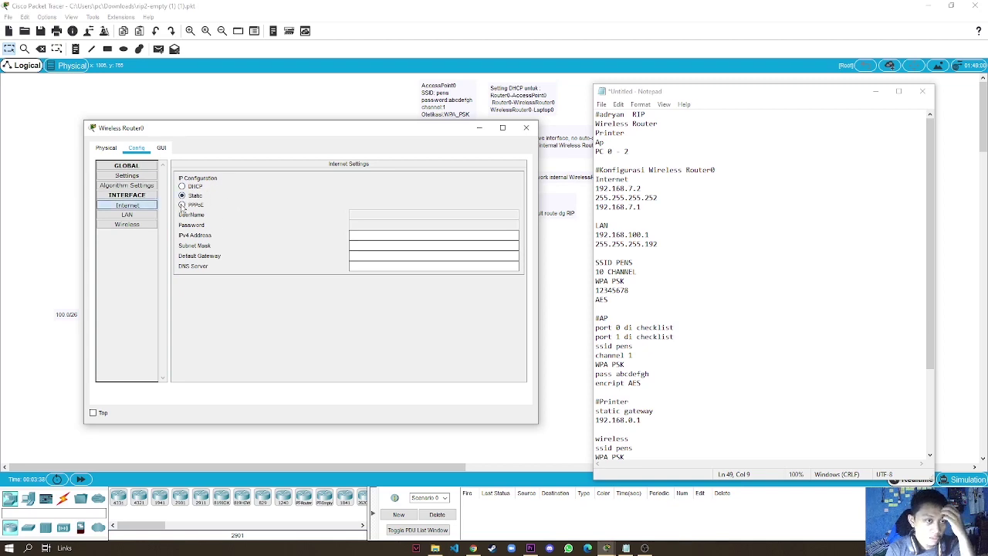
left_click(196, 206)
left_click(194, 196)
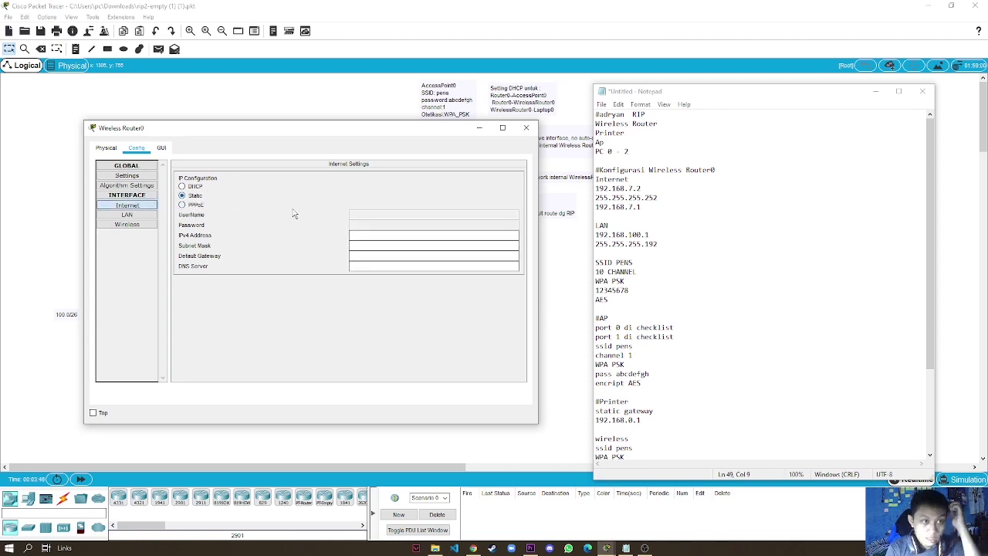
- Set Wireless Router0's Internet IPv4 address to 192.168.7.2, subnet mask to 255.255.255.252 and default gateway to 192.168.7.1
left_click(356, 239)
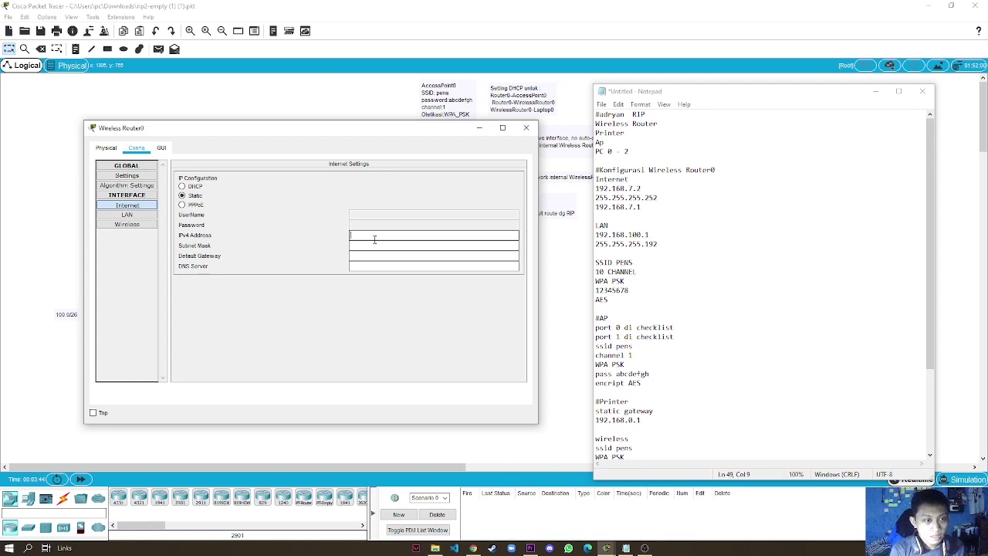
type("192.168.7.2")
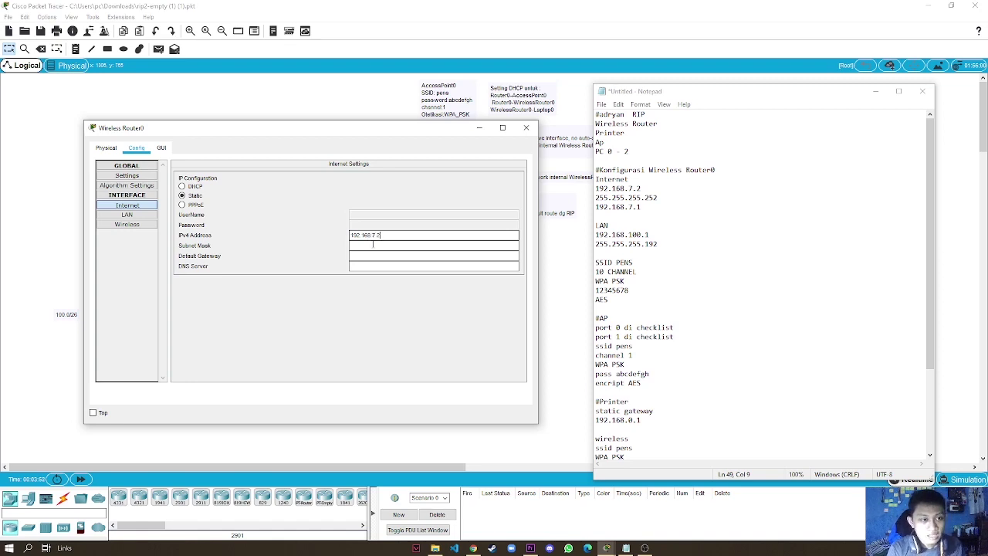
left_click(373, 244)
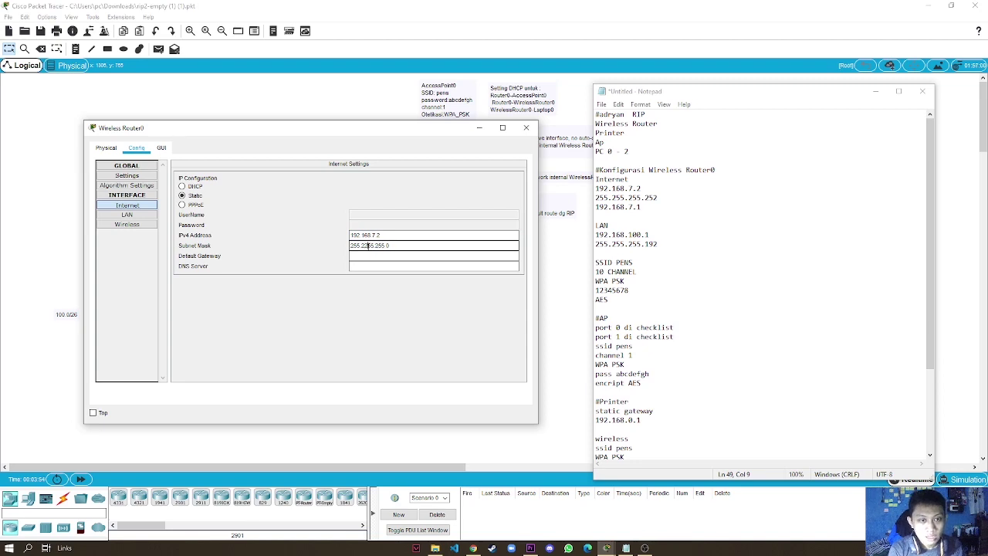
key("BackSpace")
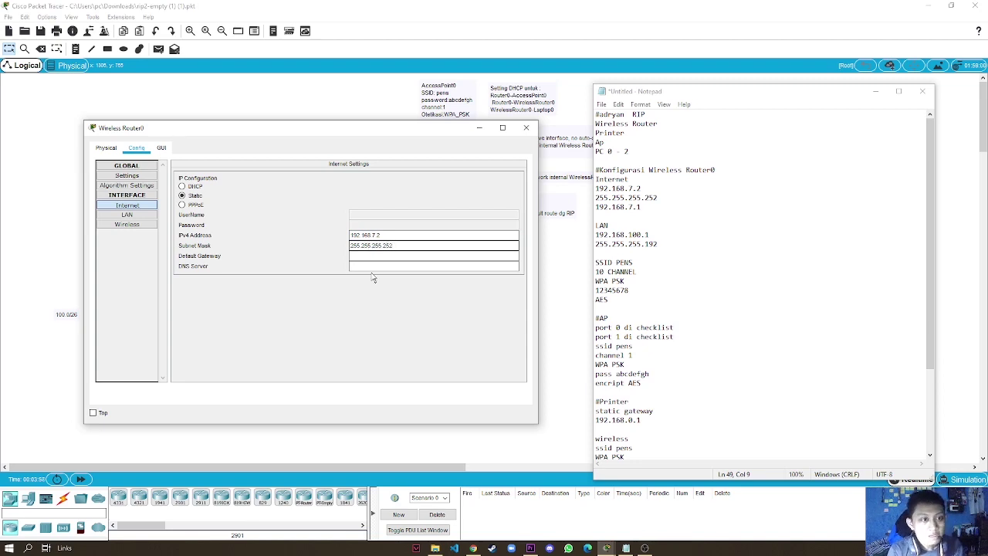
left_click(382, 257)
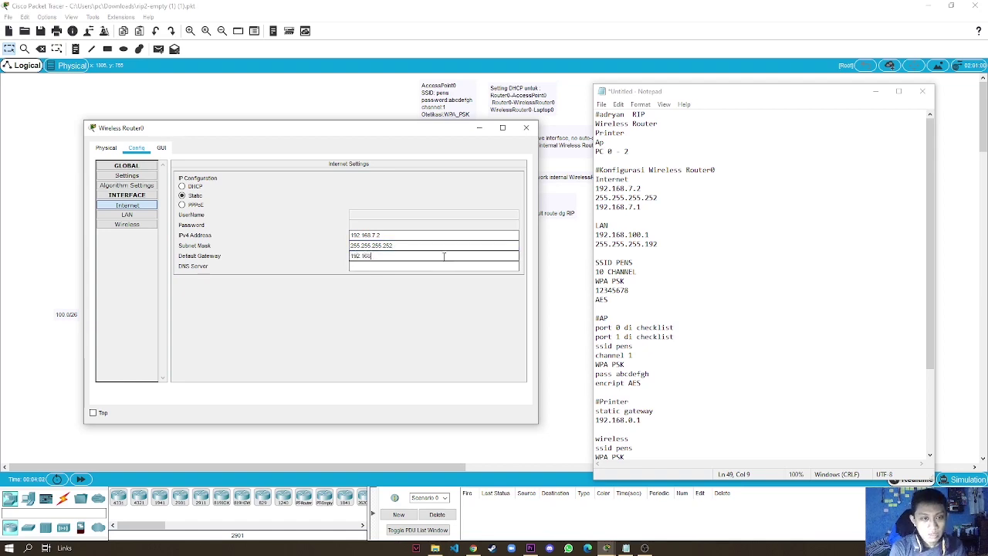
type("192.168.7")
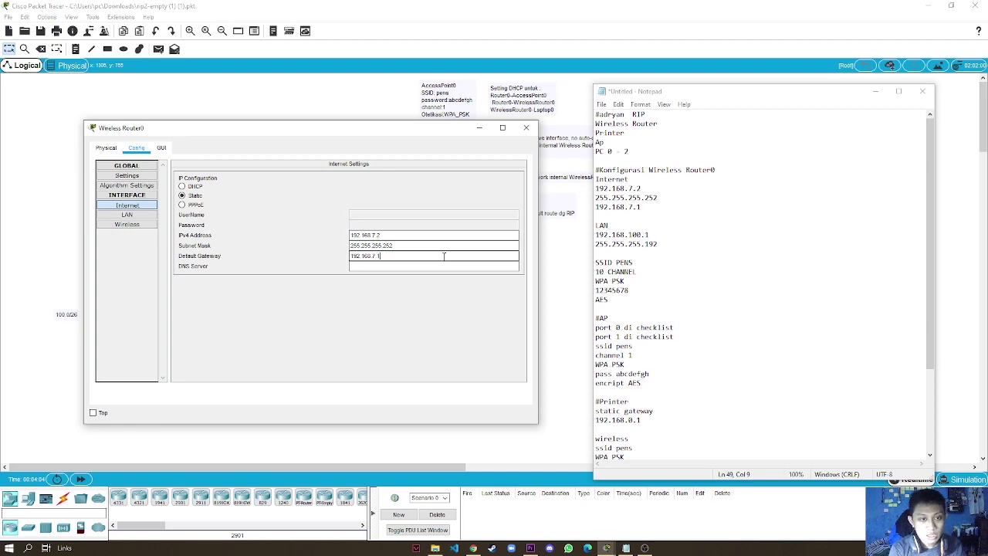
type(".1")
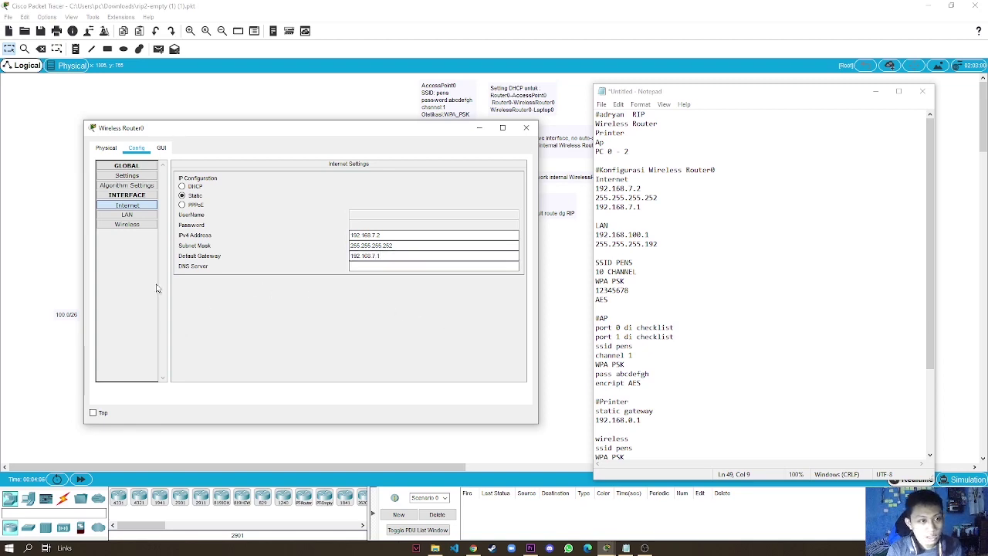
- Review Wireless Router0's LAN address and subnet mask settings, and close the device window
left_click(128, 214)
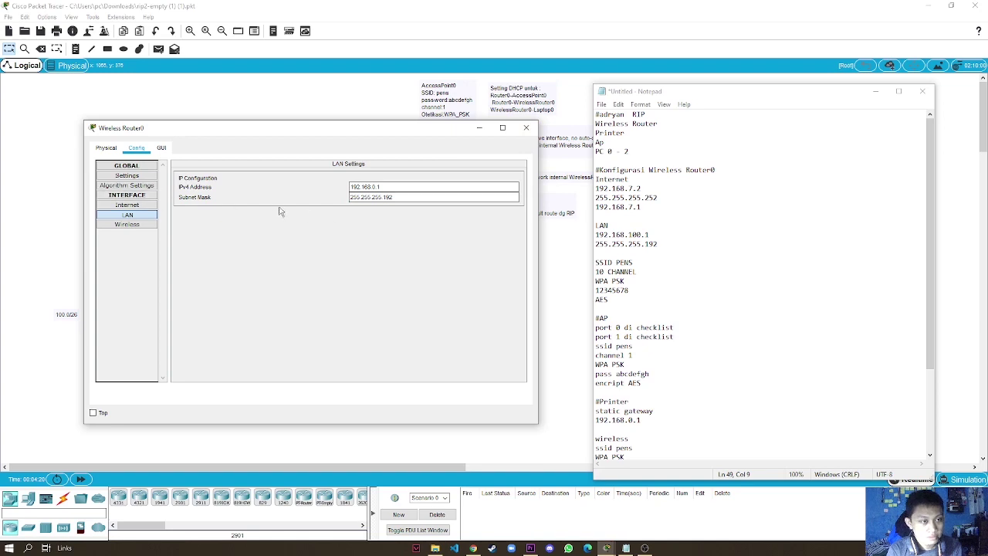
left_click(526, 128)
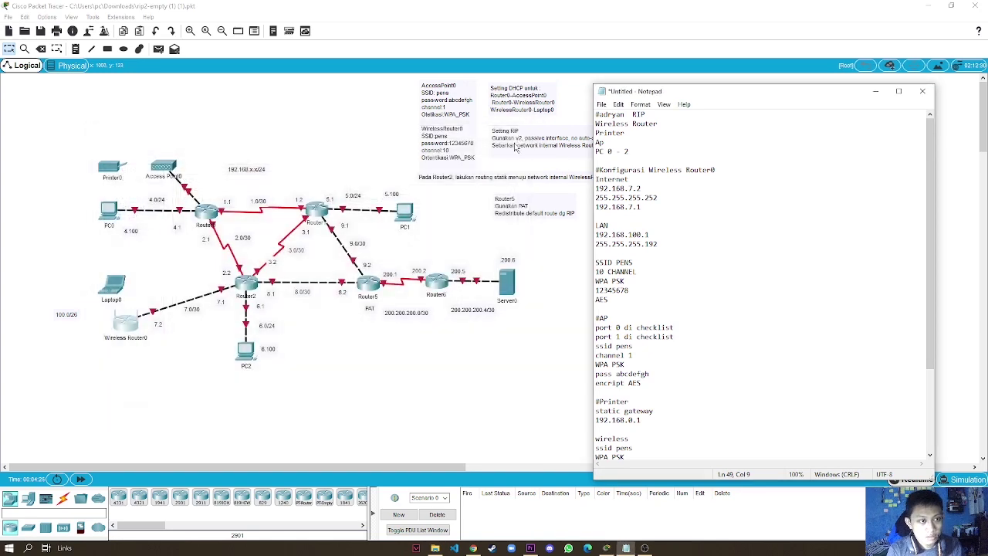
left_click(132, 323)
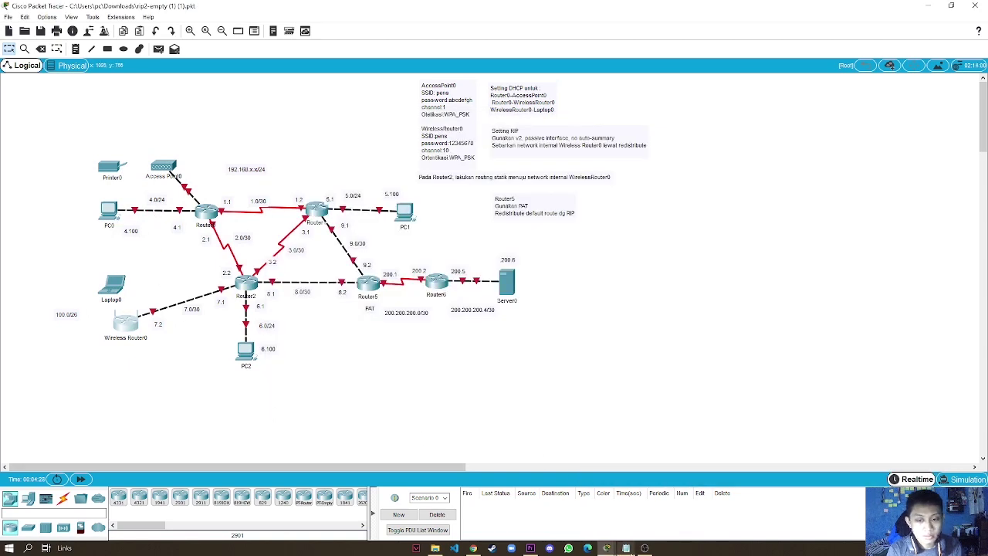
mouse_move(626, 548)
left_click(671, 517)
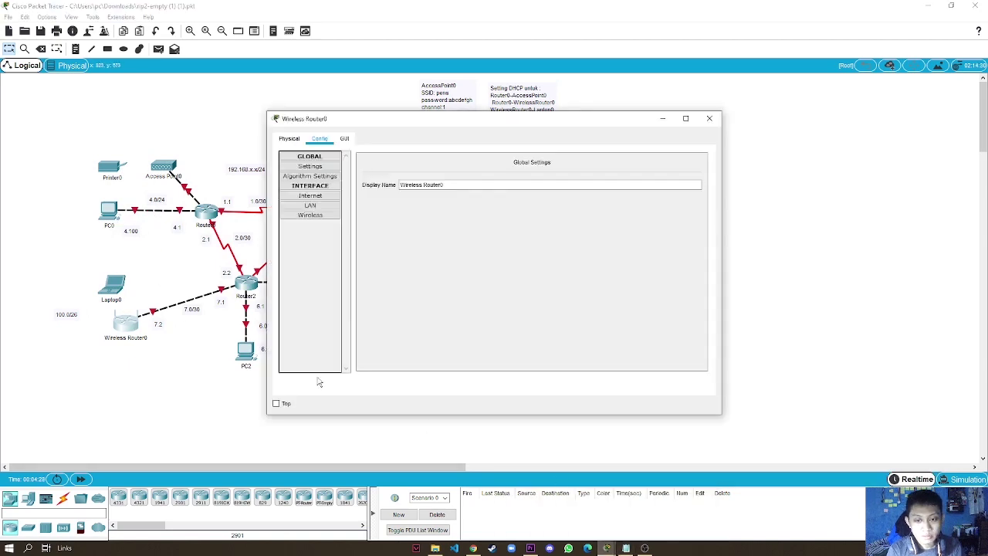
left_click(328, 218)
left_click_drag(543, 128, 435, 129)
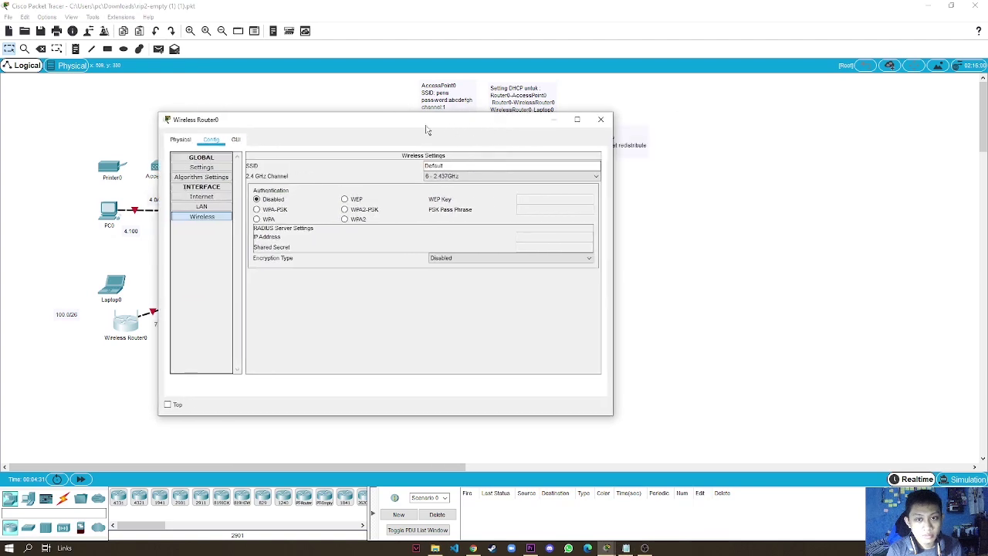
left_click(601, 122)
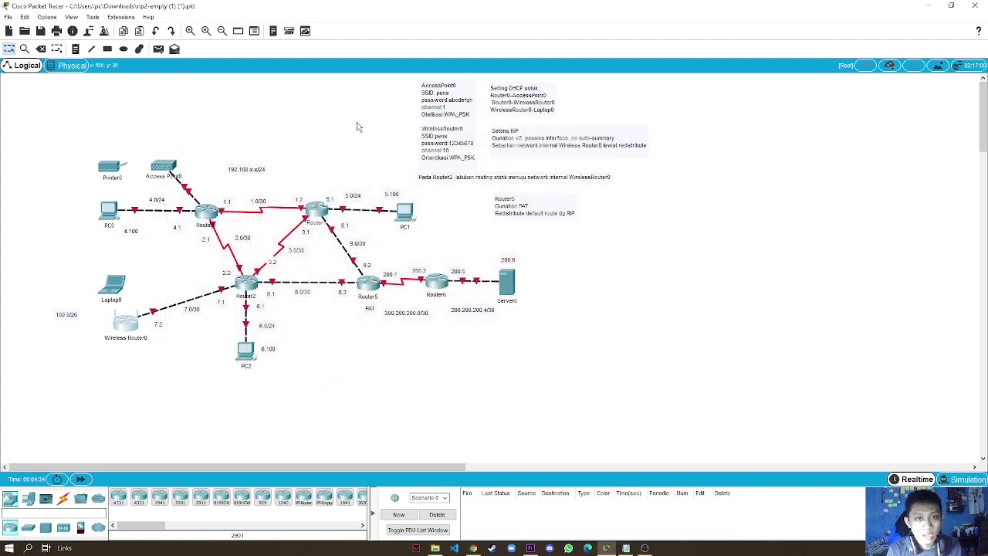
- Bring up the access point and router notes in Notepad and place Wireless Router0's Wireless settings window beside them
left_click(628, 548)
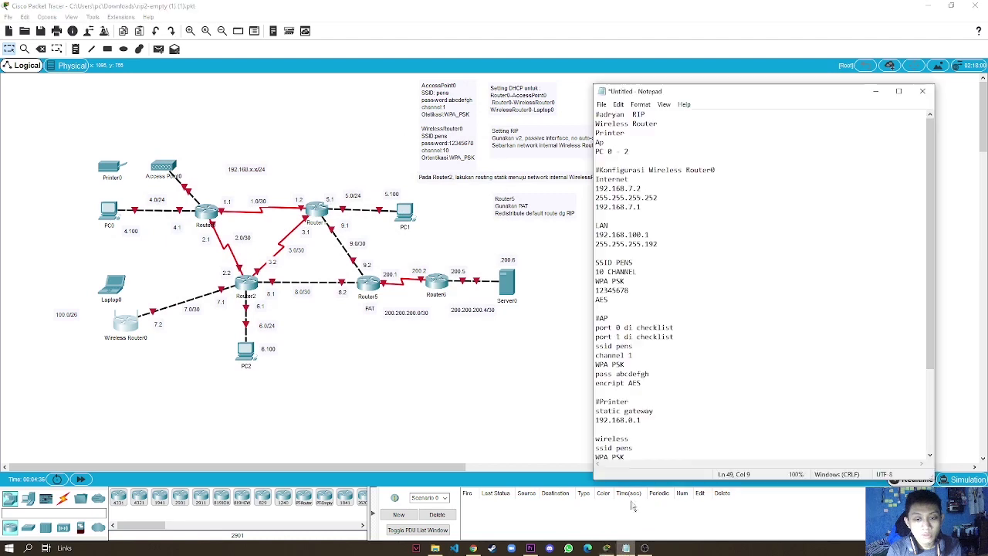
scroll(650, 207, "down", 1)
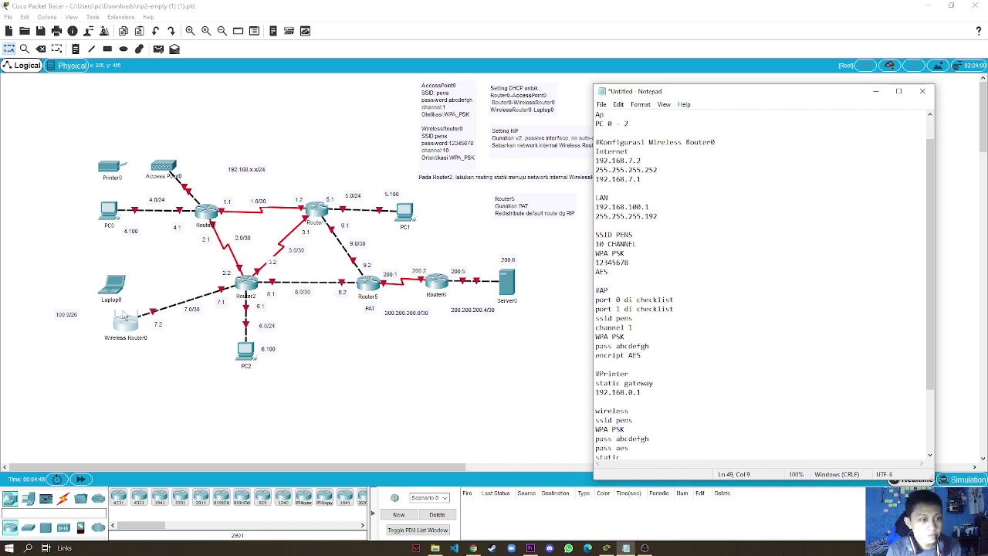
left_click(130, 324)
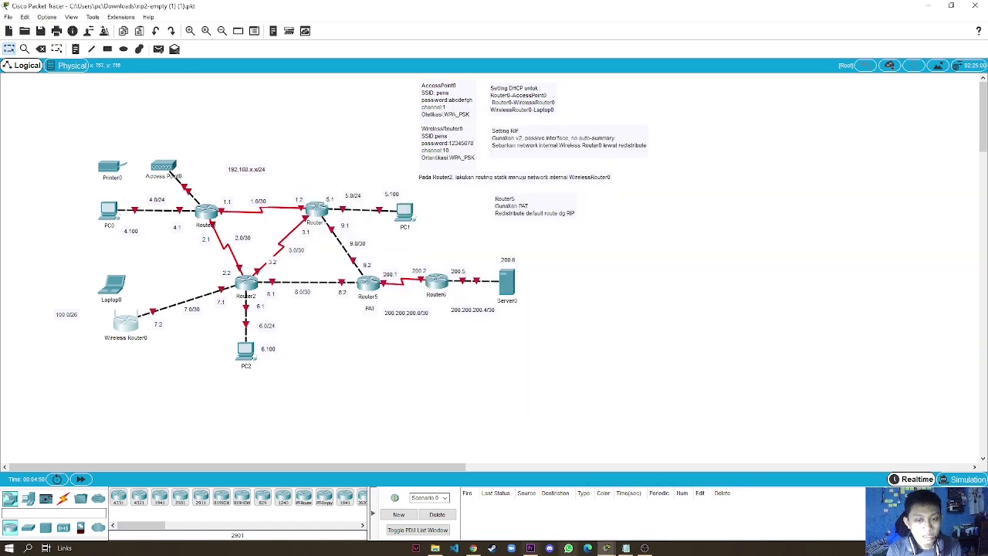
mouse_move(606, 548)
left_click(687, 505)
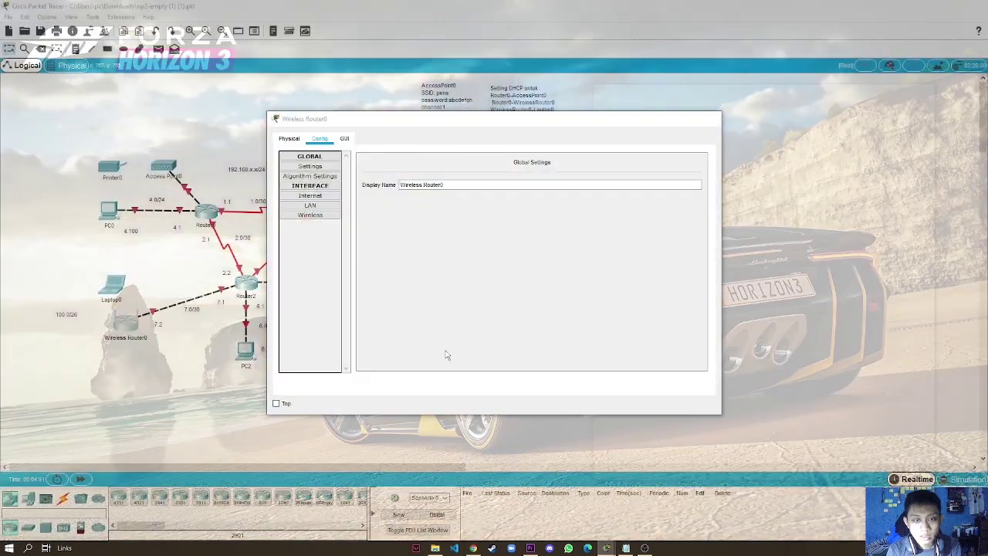
left_click(307, 214)
left_click_drag(434, 122, 358, 121)
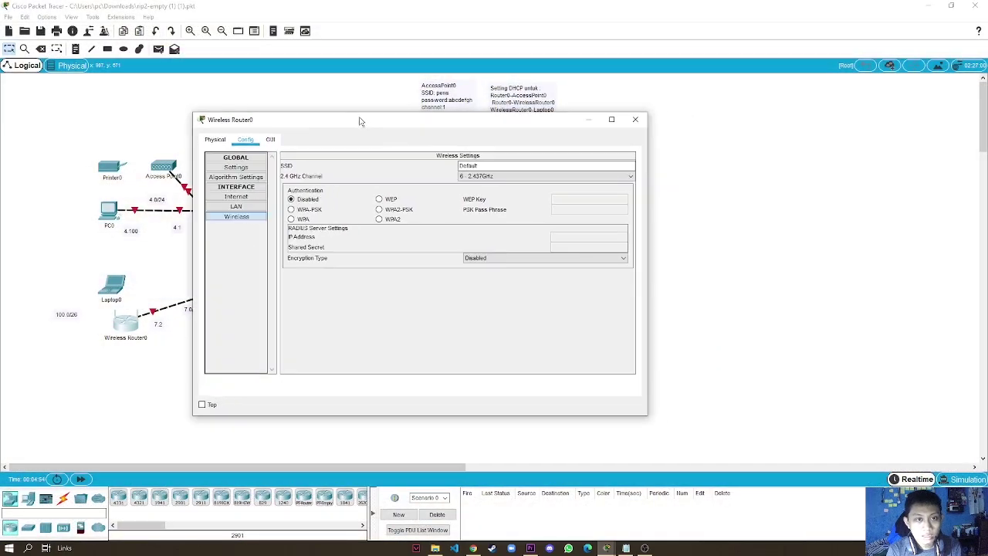
left_click(625, 548)
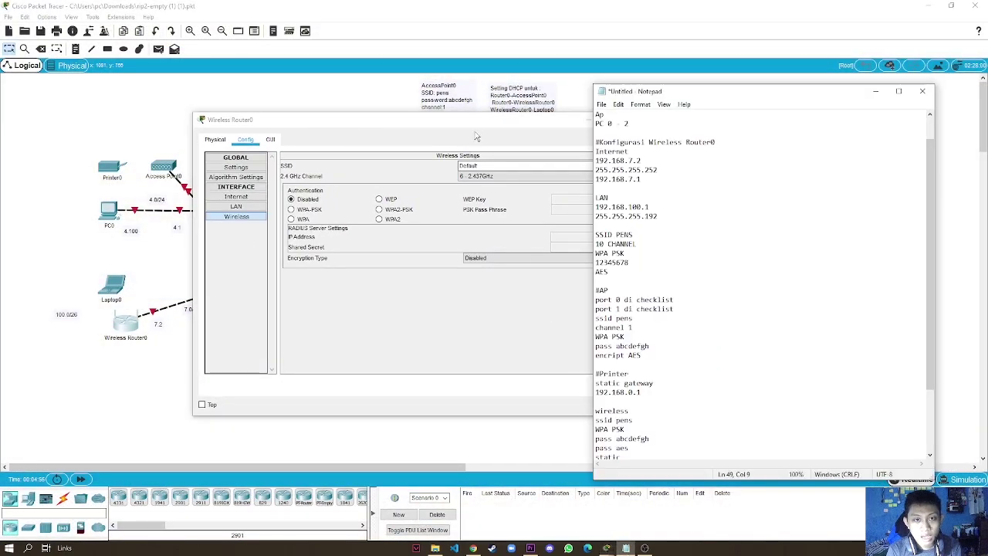
left_click_drag(476, 121, 396, 121)
- Set Wireless Router0's SSID to PENS and its 2.4 GHz channel to 10 - 2.457GHz
double_click(422, 166)
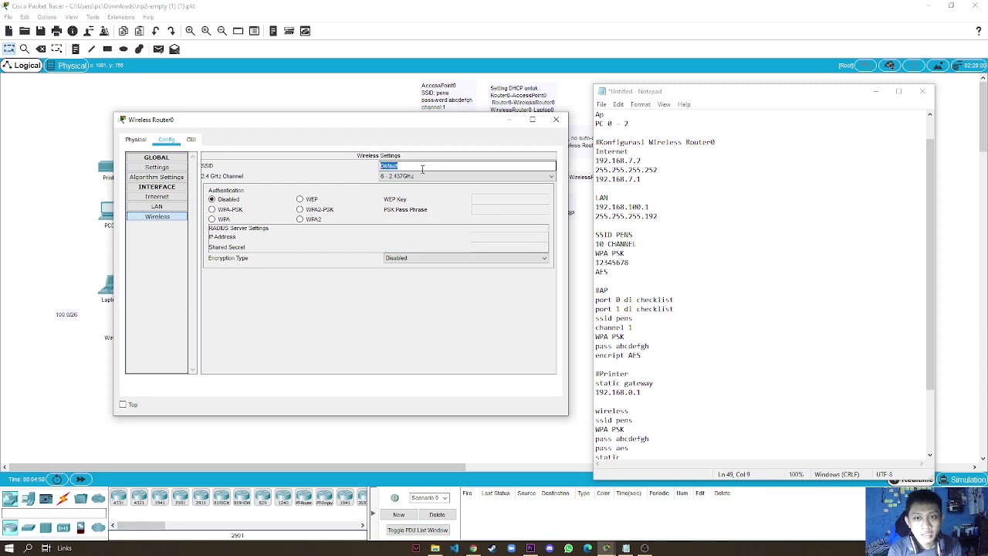
type("PENS")
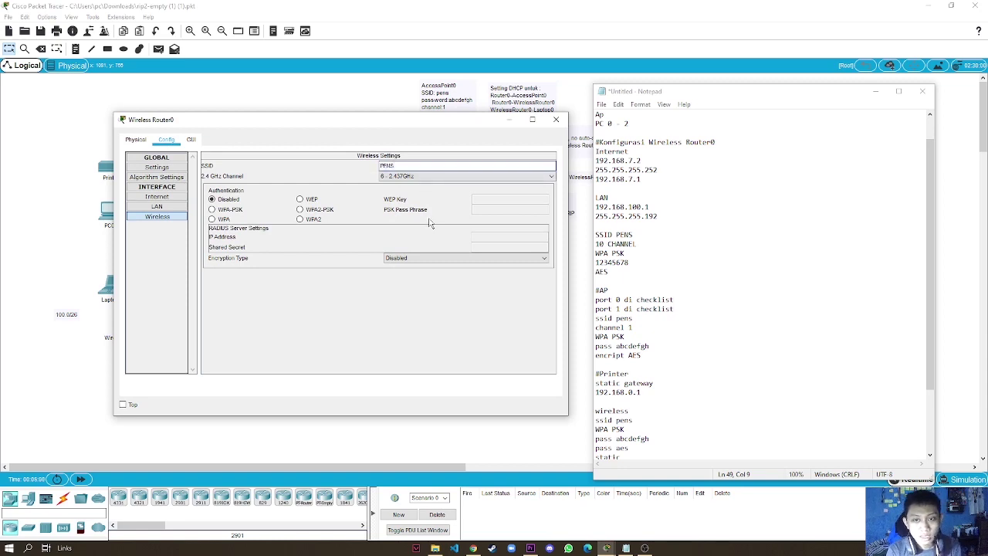
left_click(423, 177)
left_click(397, 196)
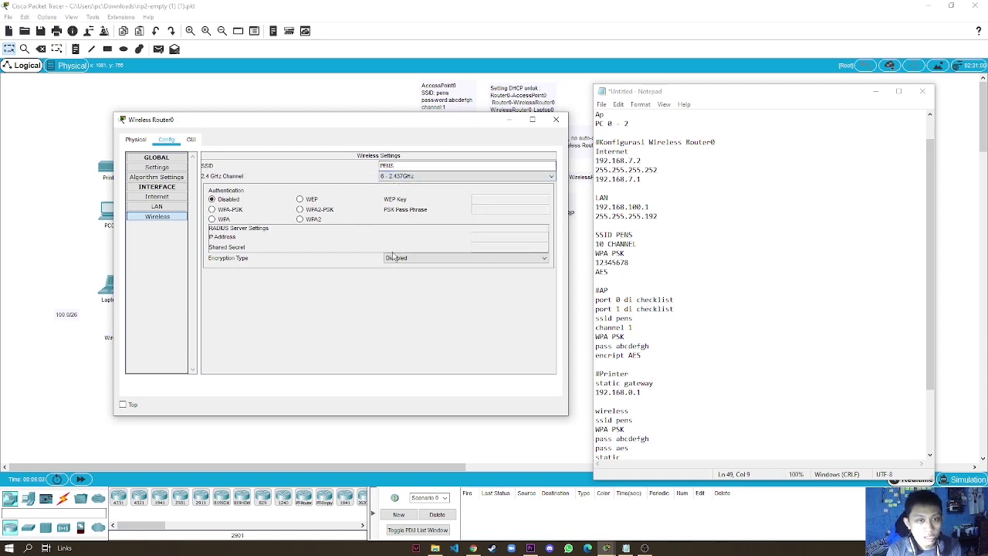
left_click(432, 177)
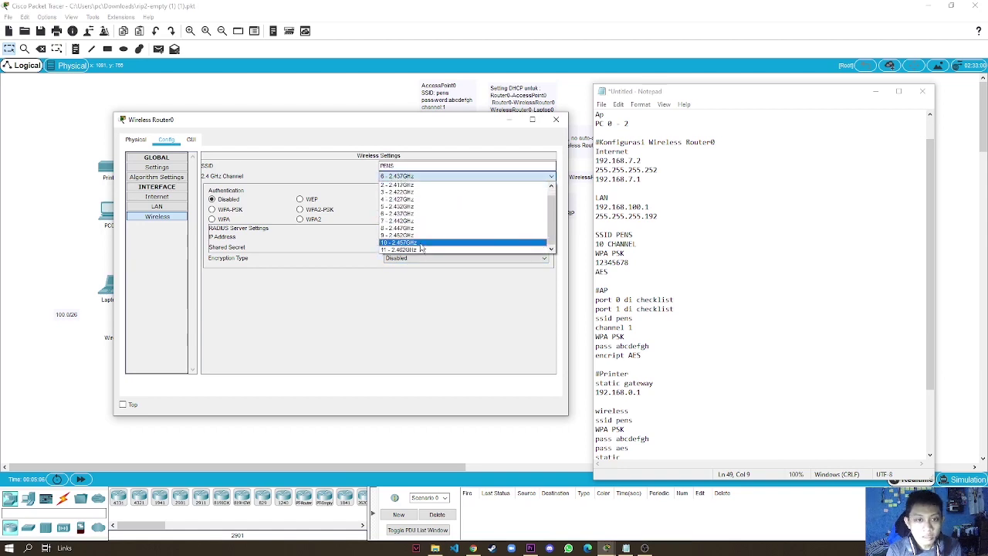
left_click(421, 243)
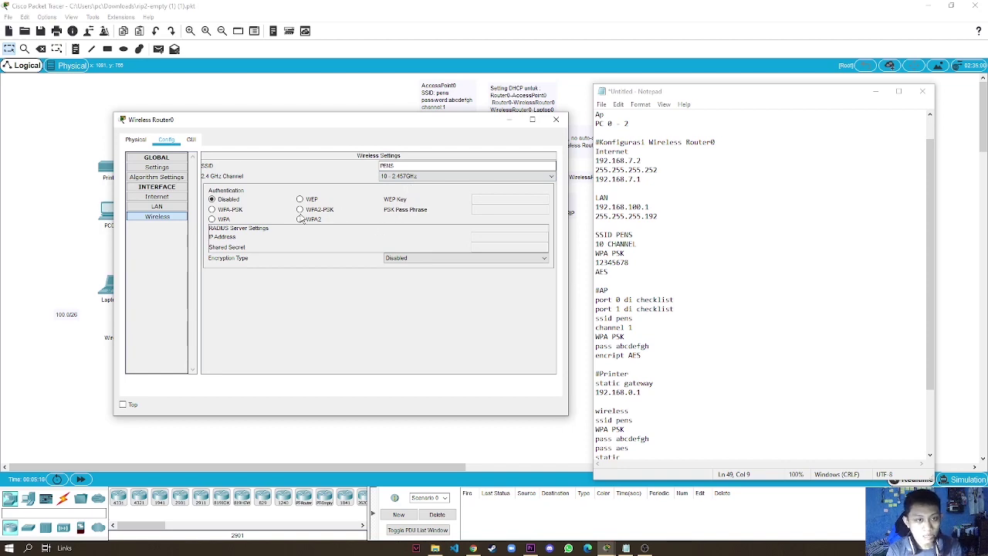
- Secure Wireless Router0 with WPA-PSK, enter the PSK pass phrase from the notes, use AES encryption and close the device window
left_click(227, 210)
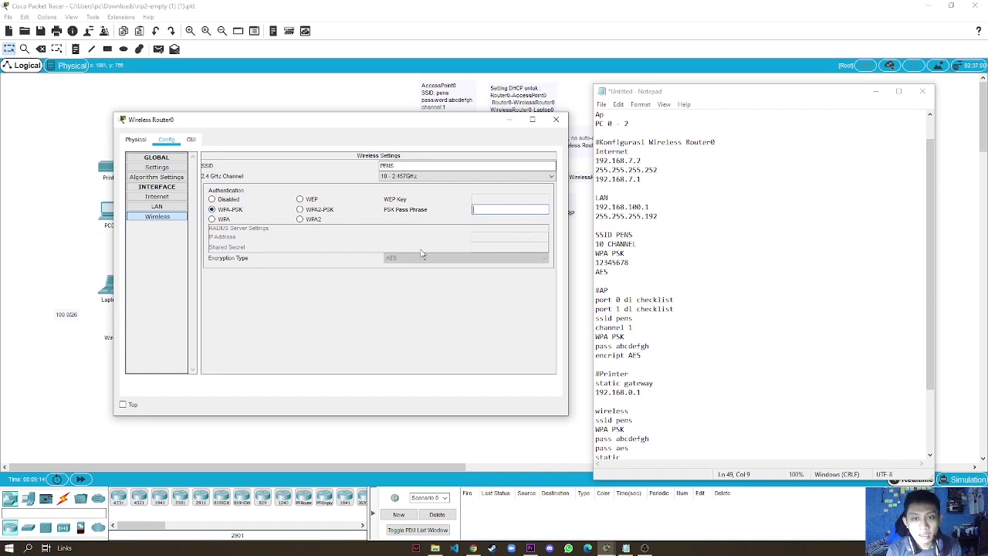
left_click(491, 211)
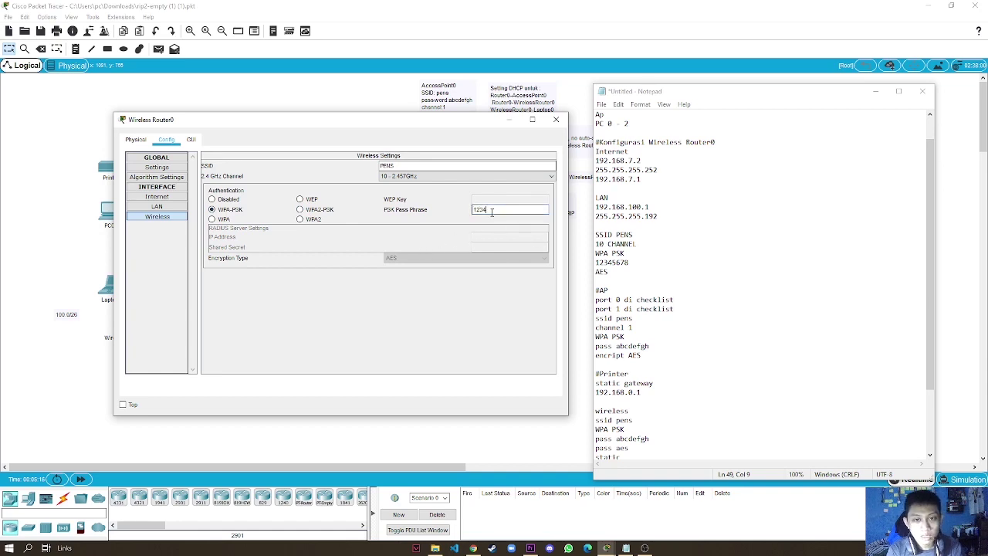
type("12345678")
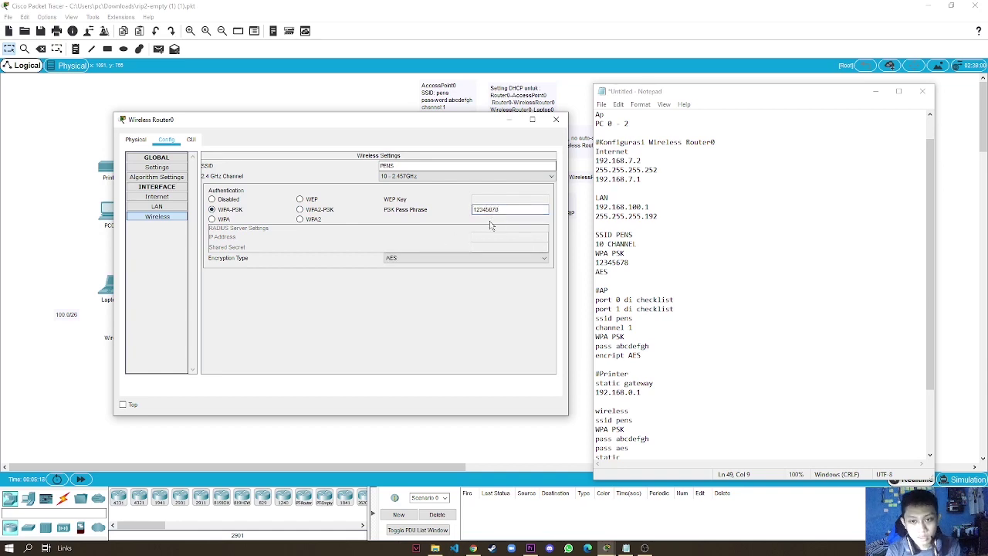
left_click(432, 260)
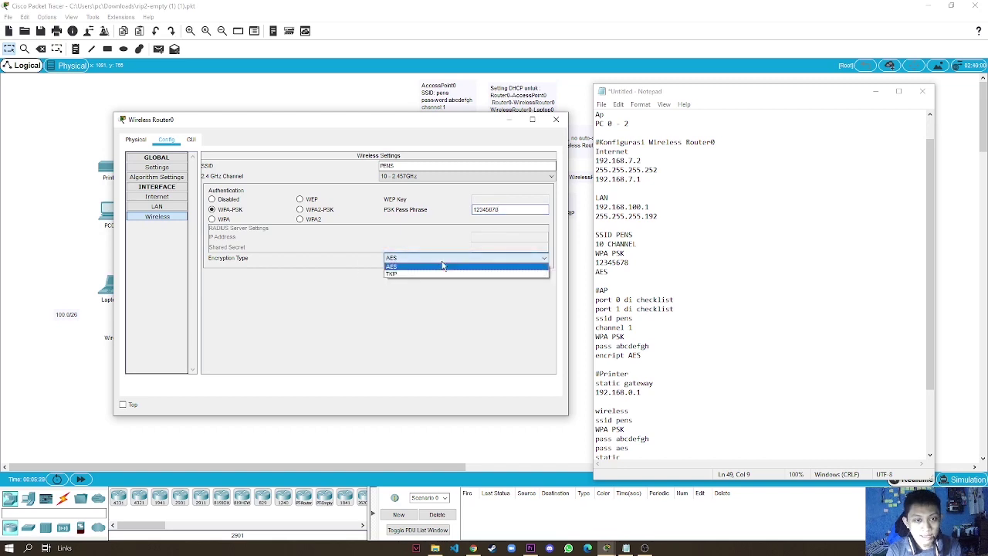
left_click(442, 267)
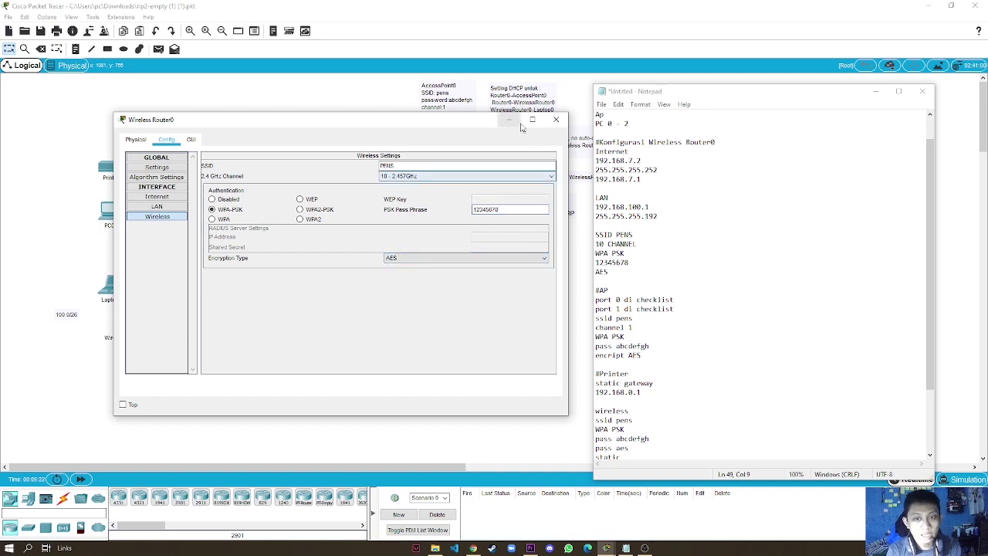
left_click(555, 119)
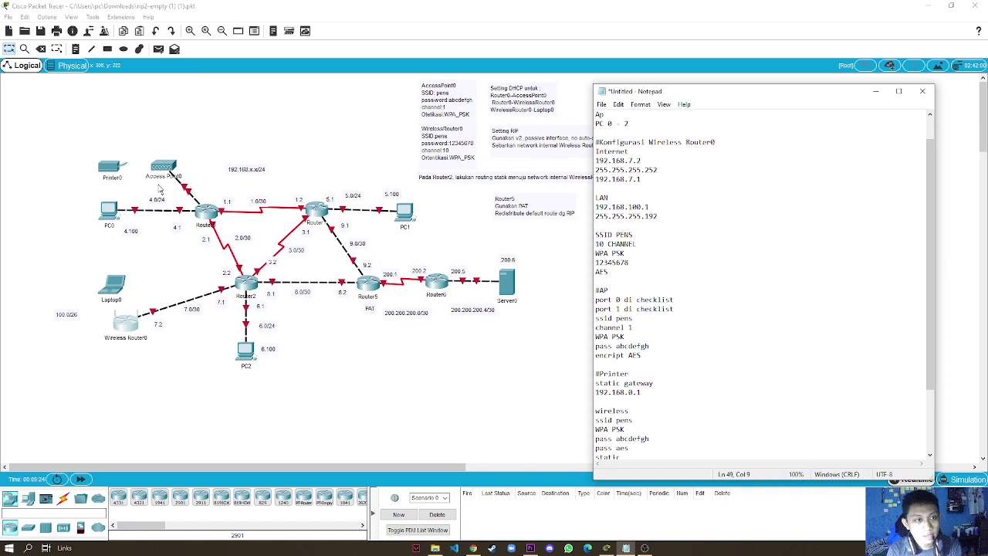
- Place Access Point0's window beside the Notepad notes and check the Port 0 status in its configuration
left_click(528, 344)
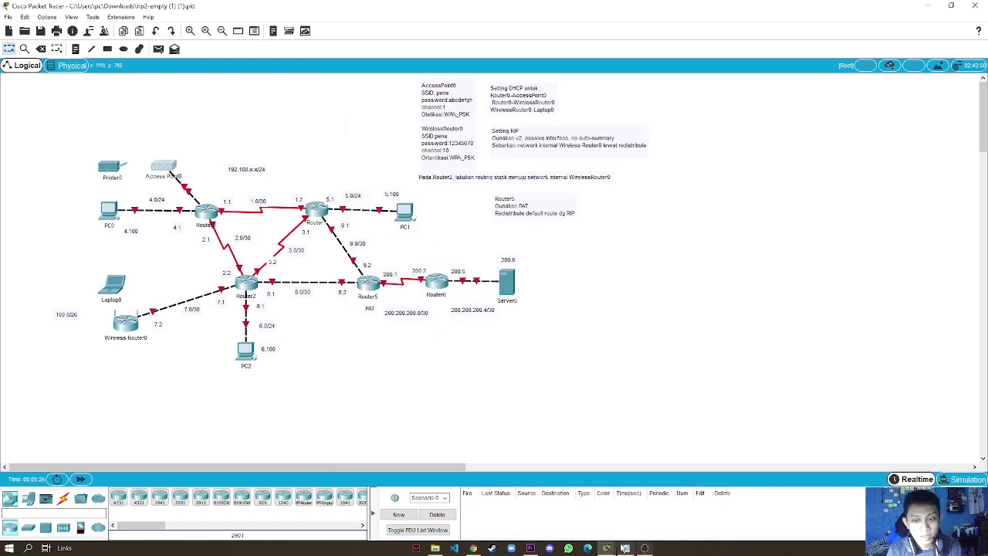
left_click(567, 513)
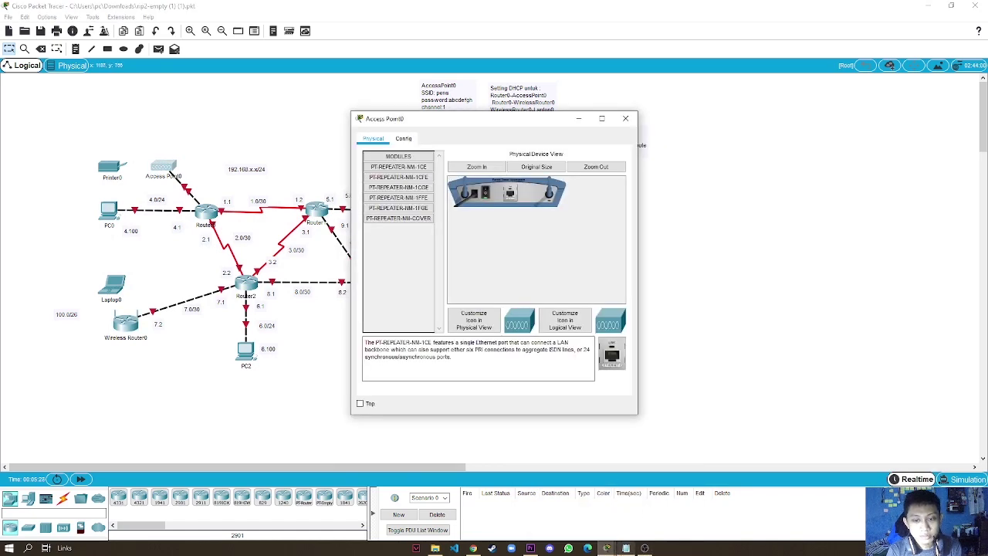
mouse_move(625, 548)
left_click(627, 510)
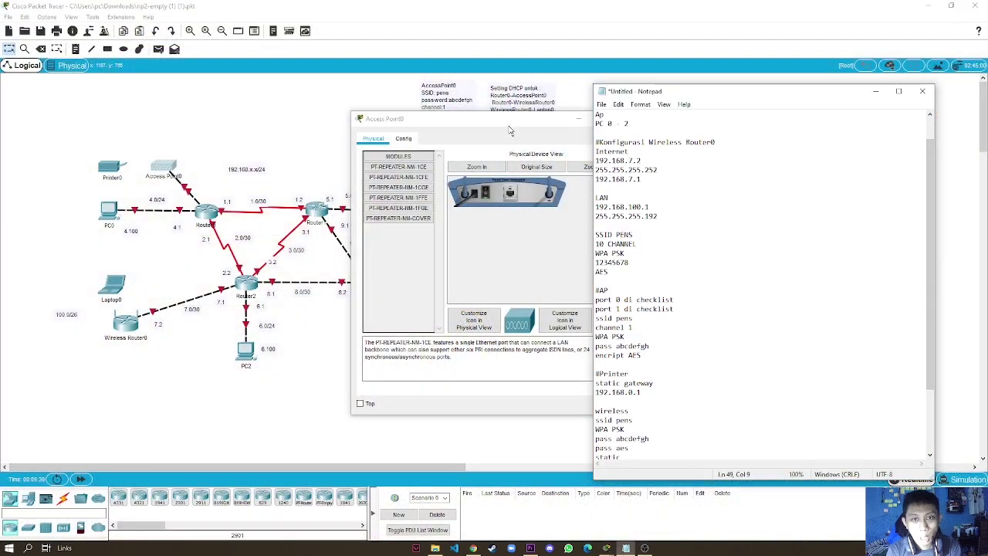
left_click_drag(505, 122, 369, 137)
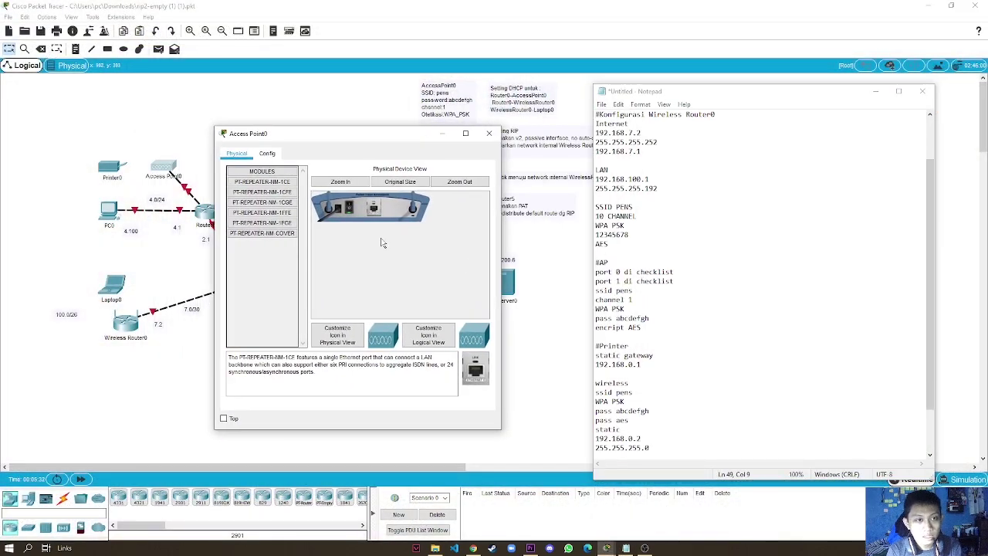
left_click(266, 155)
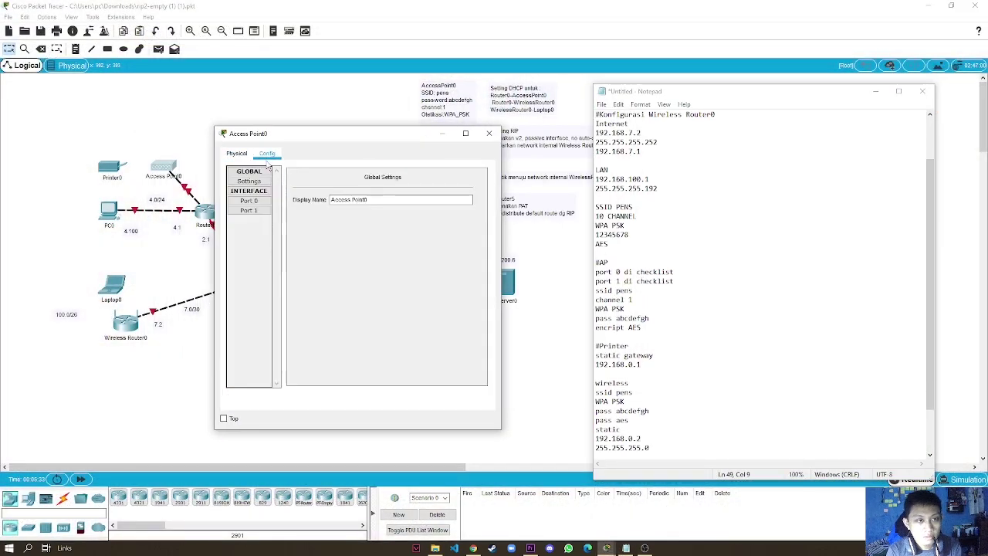
left_click(261, 201)
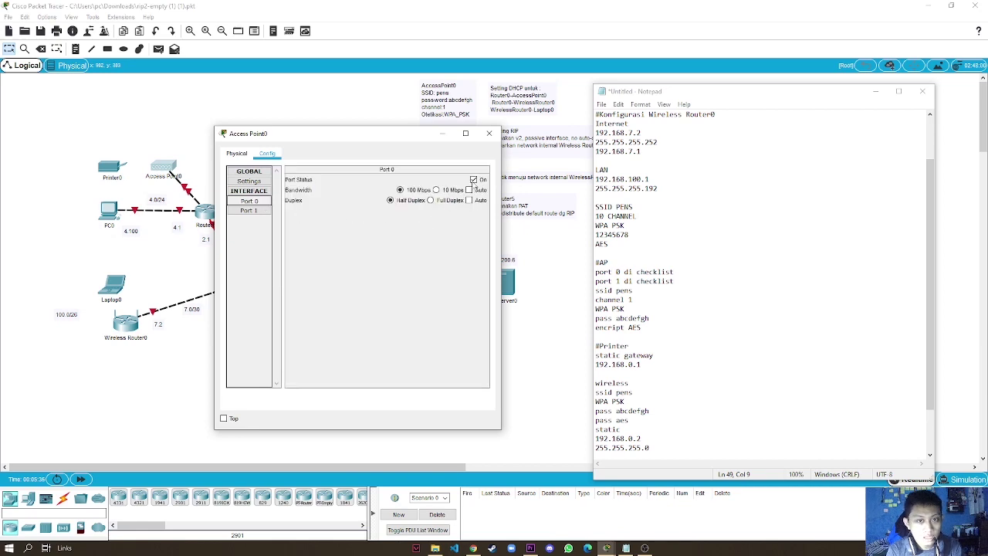
- Set the SSID of Access Point0's Port 1 to PENS and its 2.4 GHz channel to 1
left_click(245, 212)
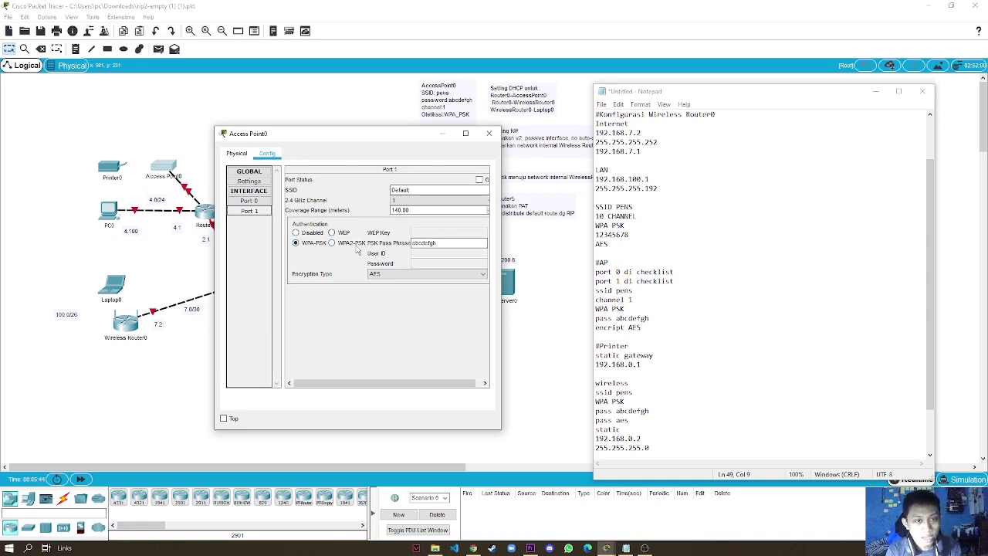
left_click(420, 192)
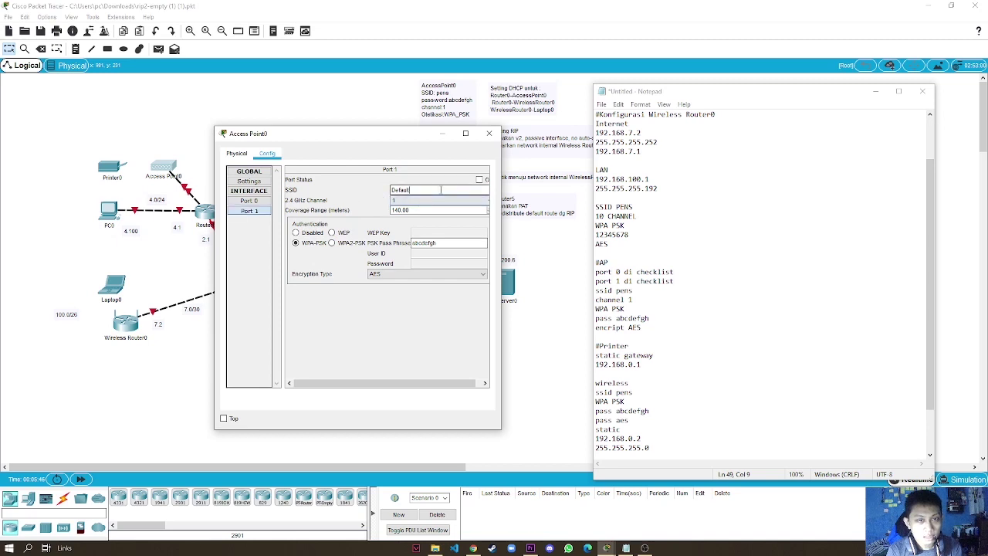
left_click(420, 190)
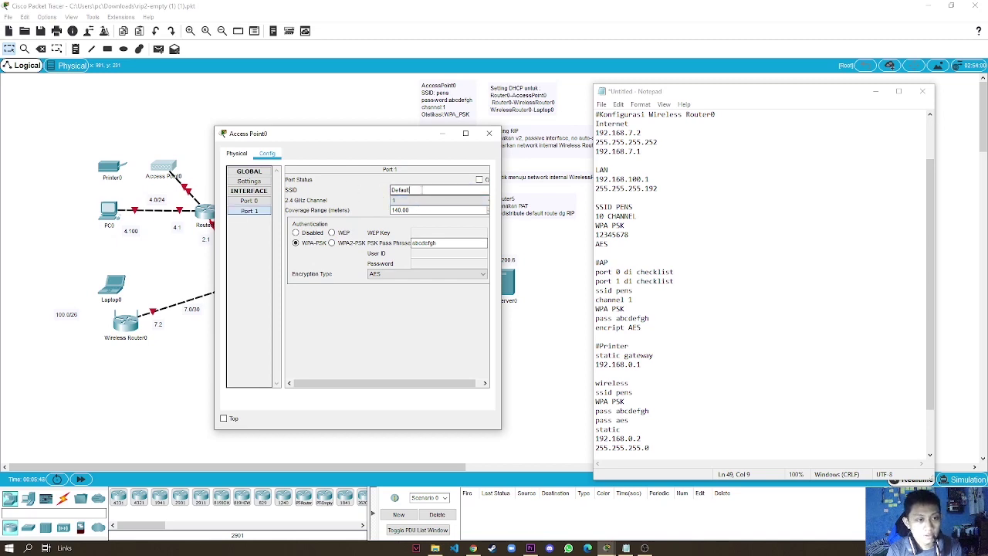
key("ctrl+a")
type("PEN")
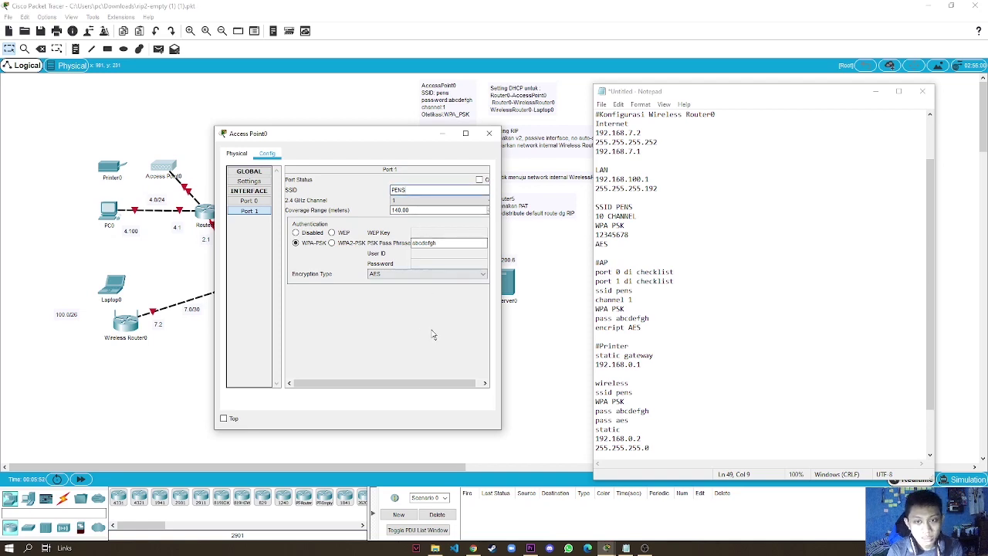
left_click(401, 201)
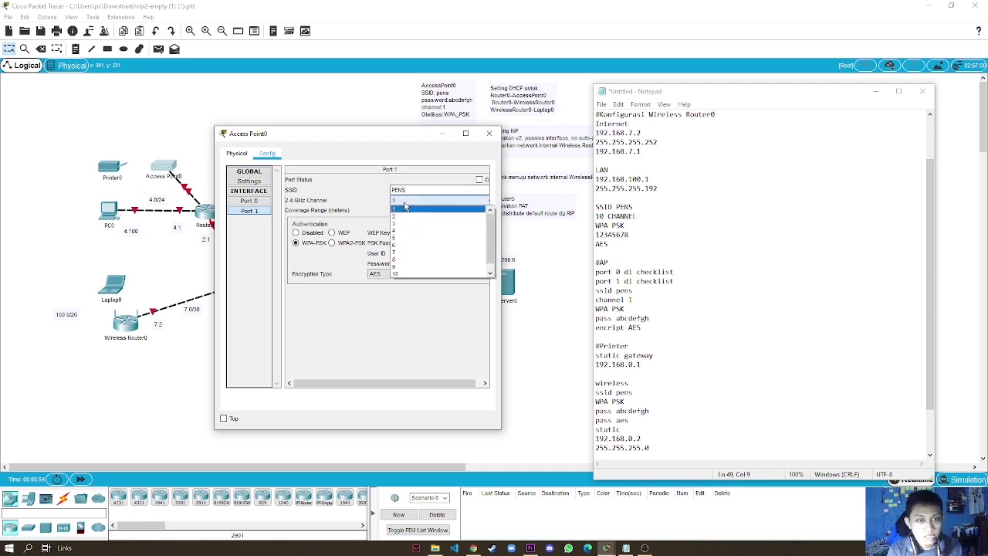
left_click(399, 210)
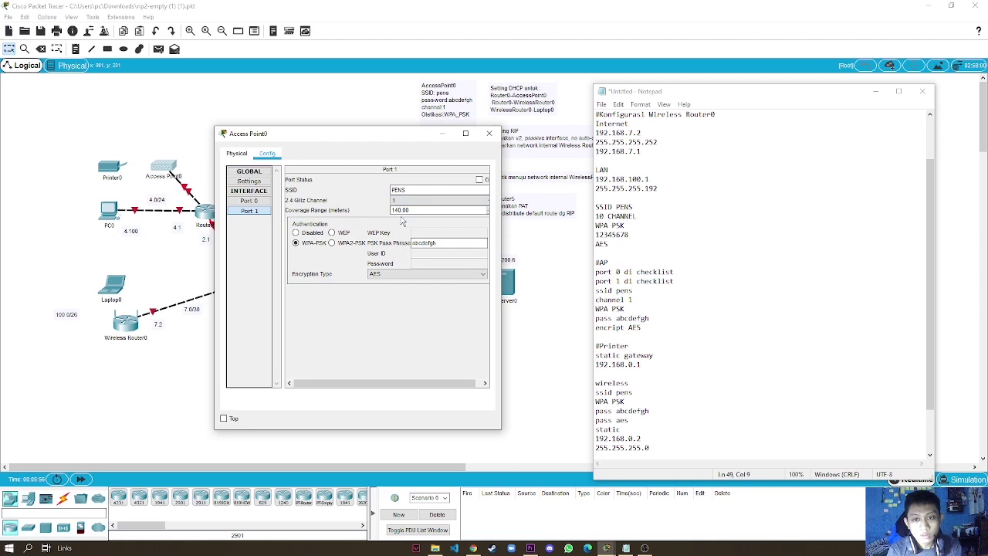
- Compare the PSK pass phrase and encryption type of Access Point0's Port 1 with the AP section of the notes
left_click(435, 243)
scroll(705, 323, "down", 2)
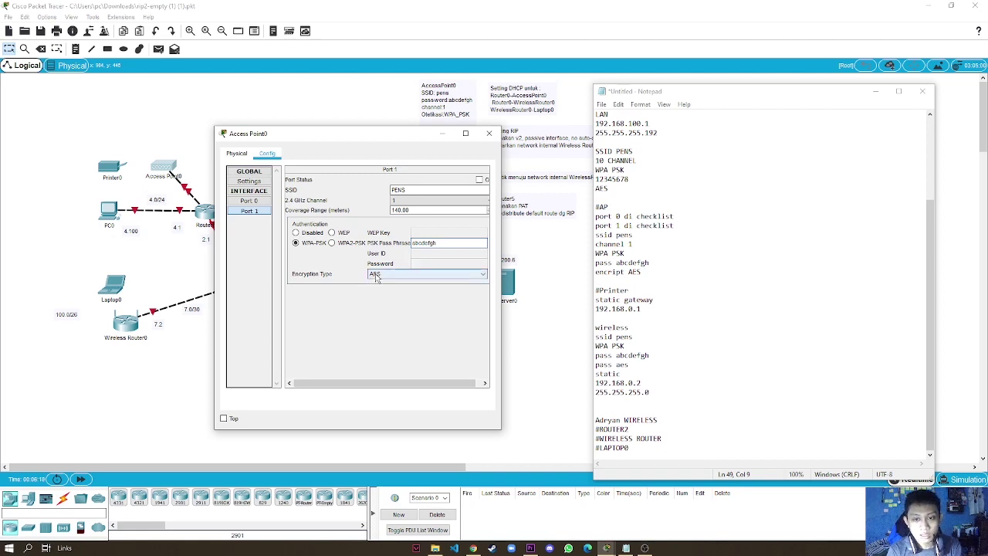
scroll(816, 344, "up", 4)
scroll(816, 344, "down", 2)
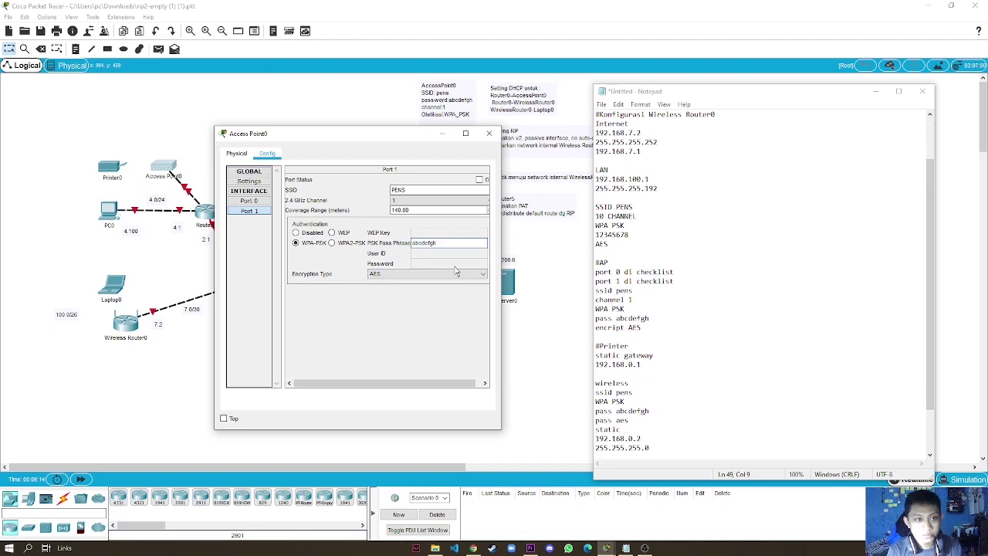
- Review the AP section of the notes against Access Point0's Port 1 settings and close the access point's window
left_click_drag(339, 140, 330, 115)
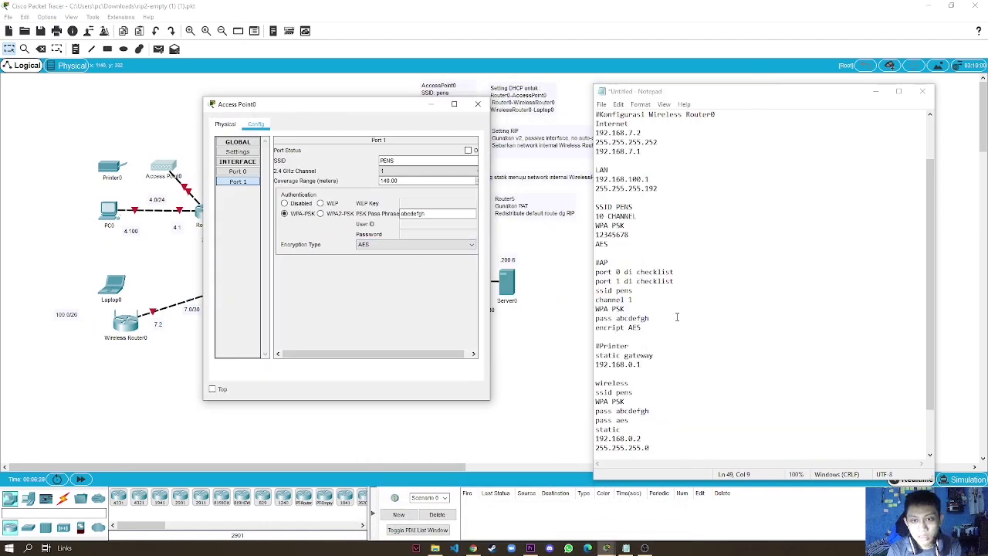
scroll(677, 316, "down", 1)
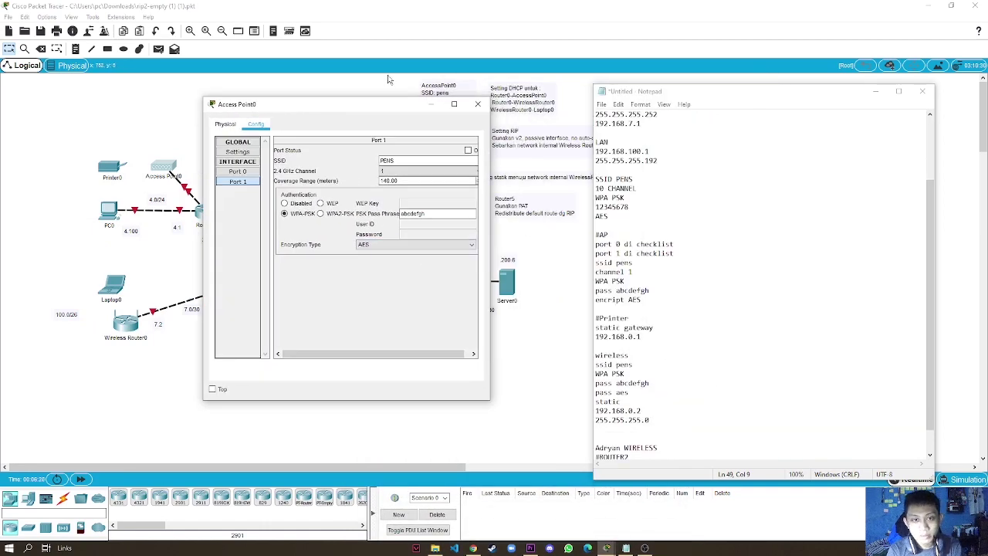
left_click(477, 105)
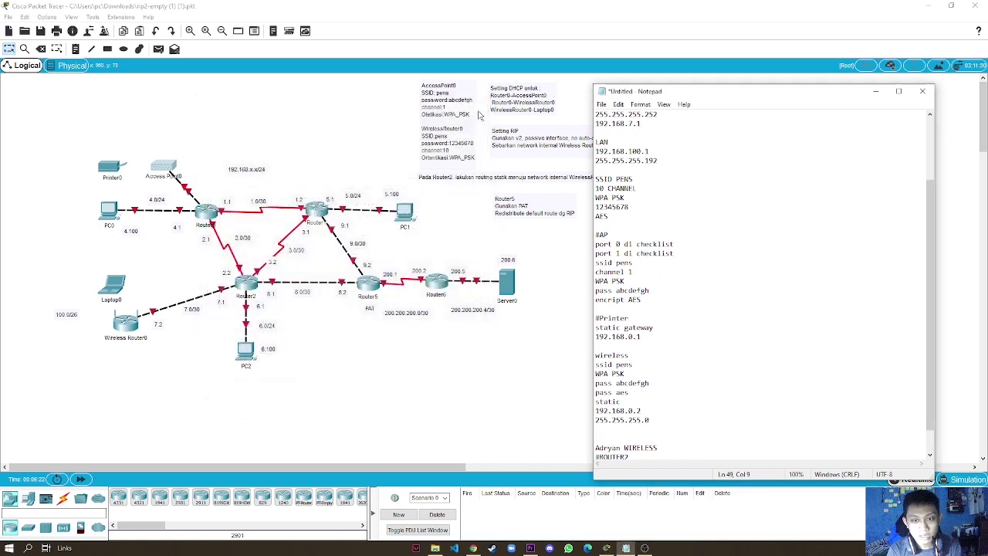
- Open Printer0's global settings and arrange its window beside the Notepad notes so both can be read
left_click(162, 184)
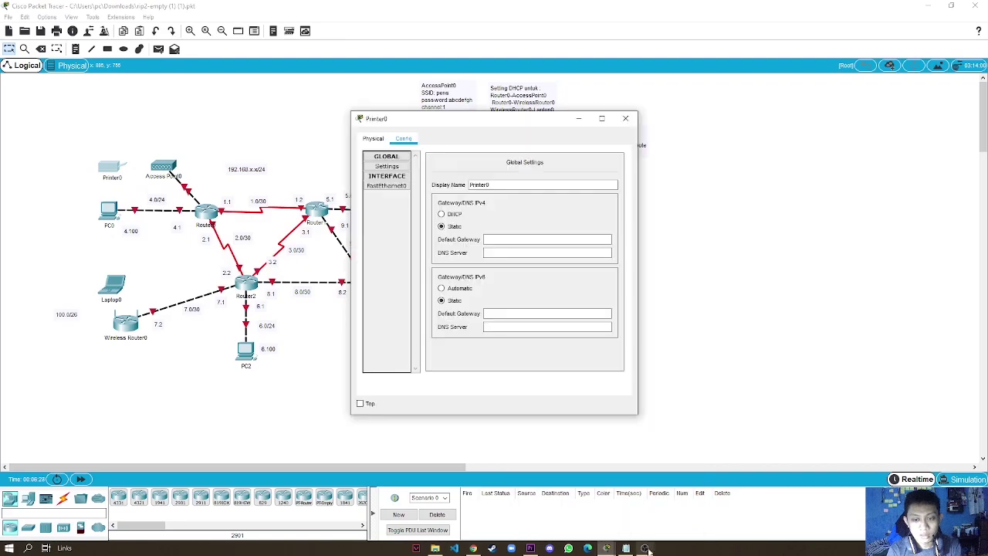
left_click(637, 497)
left_click(607, 547)
left_click(625, 547)
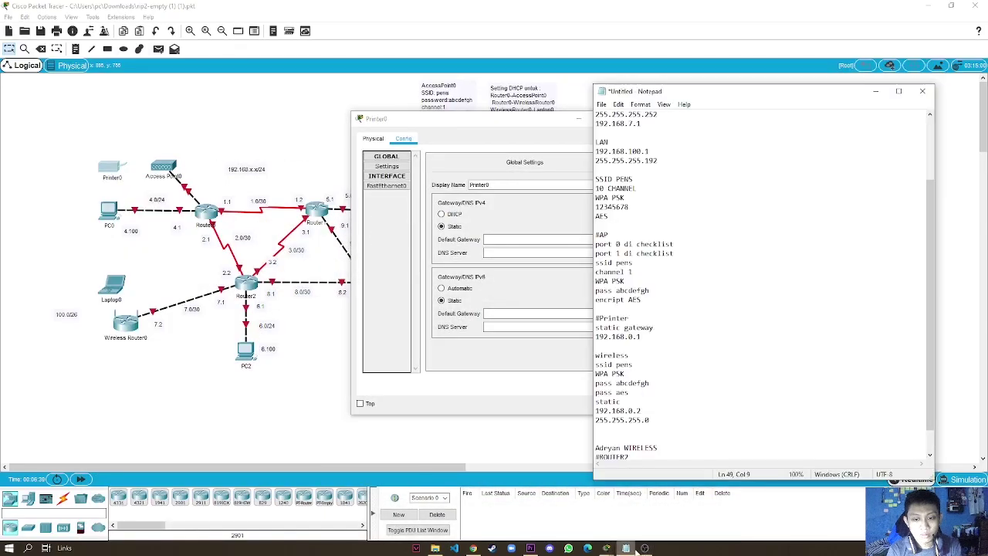
left_click_drag(476, 119, 252, 122)
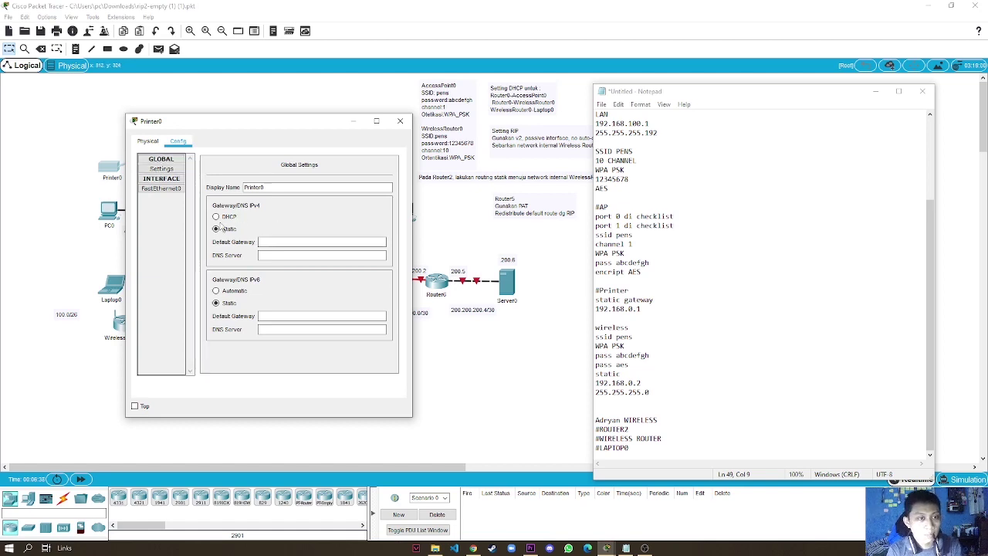
- Enter 192.168.0.1 from the notes as Printer0's static IPv4 default gateway
left_click(295, 241)
type("192.168")
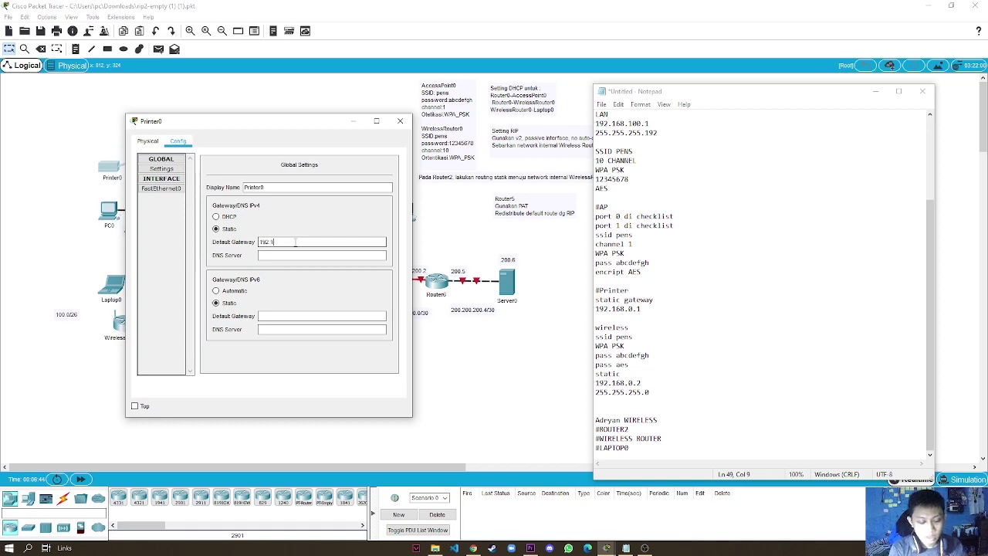